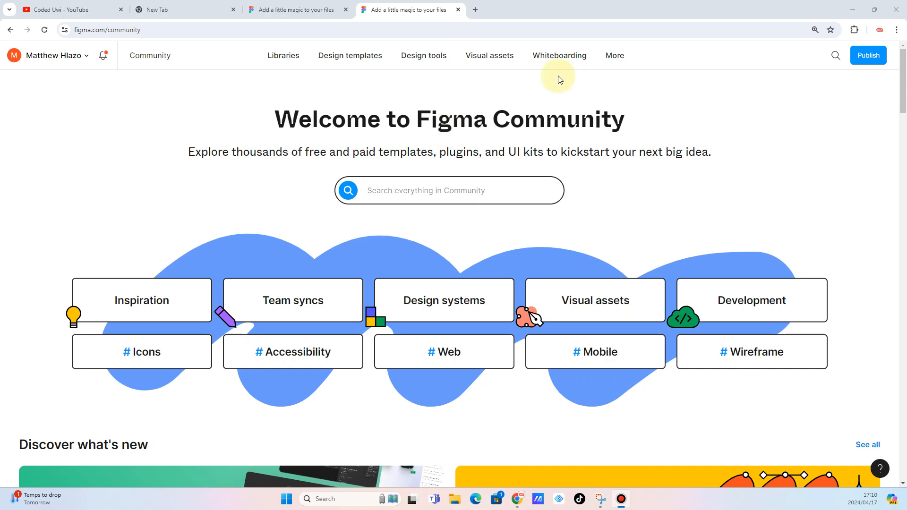
Search Google for "fashion wesite" in a new browser tab
{"action": "left_click", "coordinate": [477, 12]}
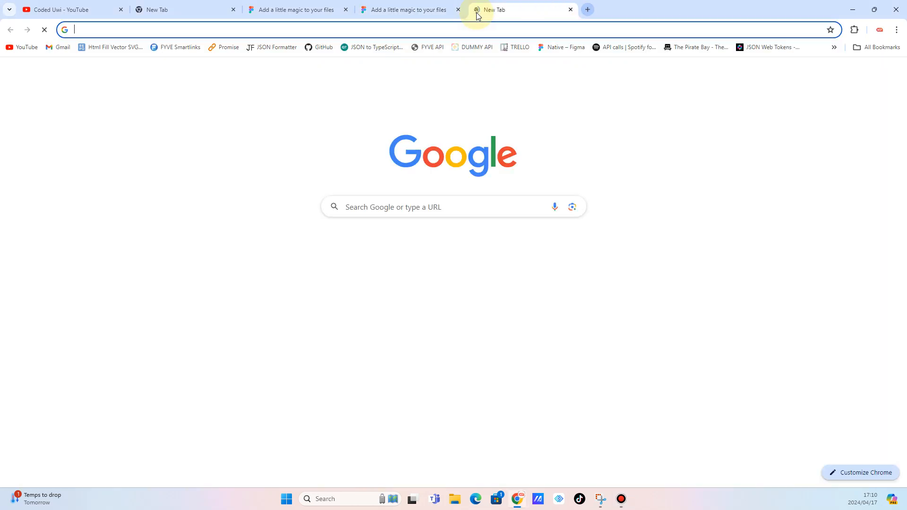
{"action": "left_click", "coordinate": [306, 30]}
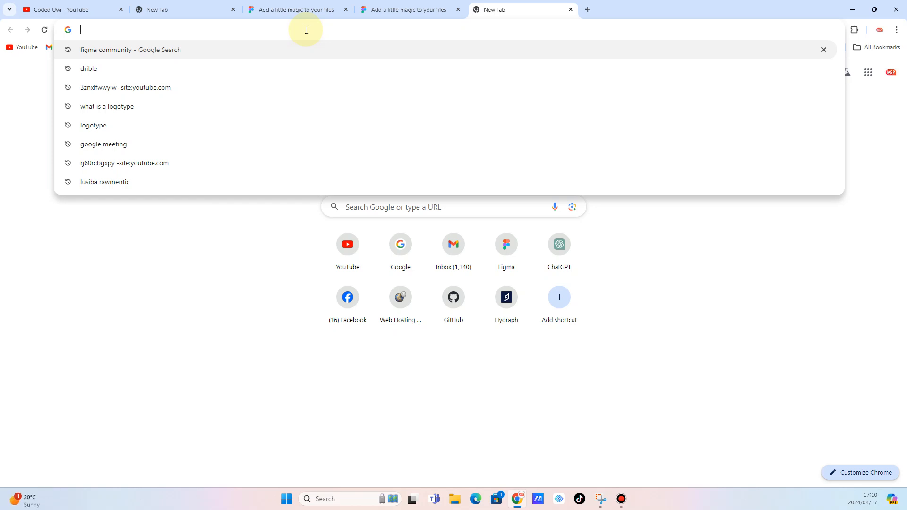
{"action": "type", "text": "fa"}
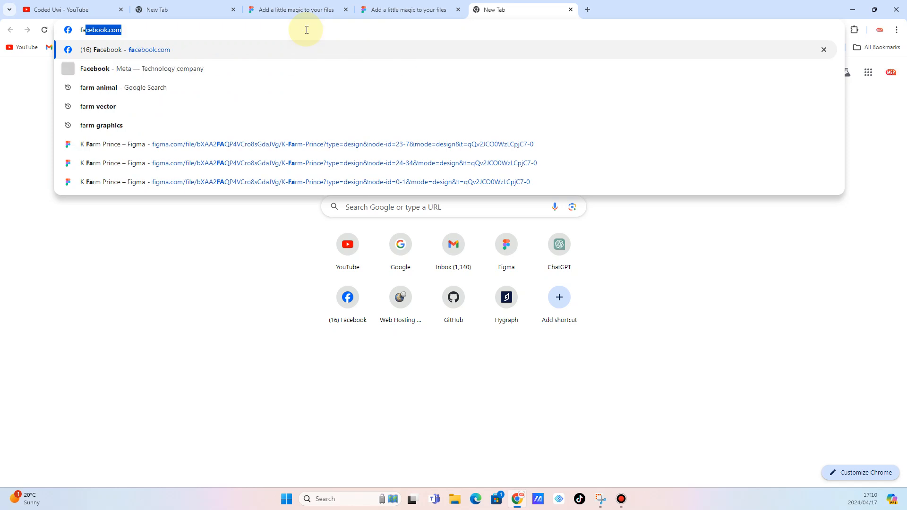
{"action": "type", "text": "s"}
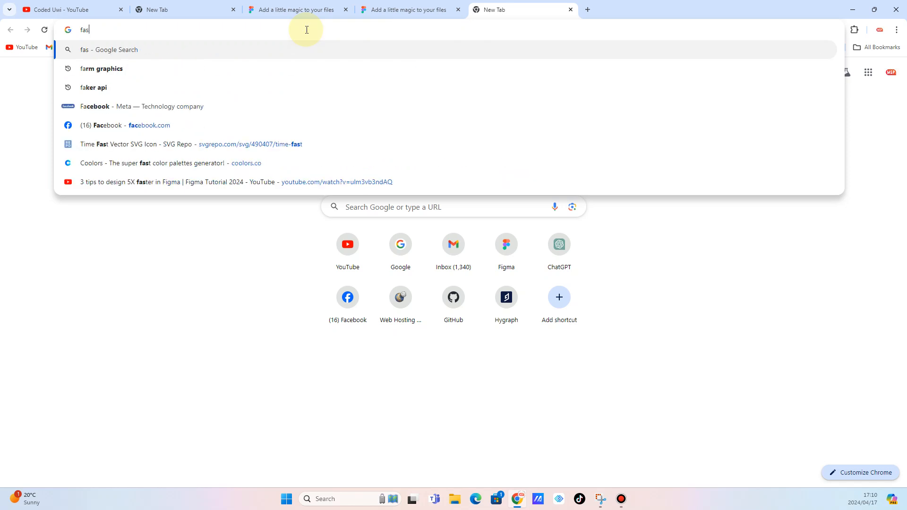
{"action": "type", "text": "hion"}
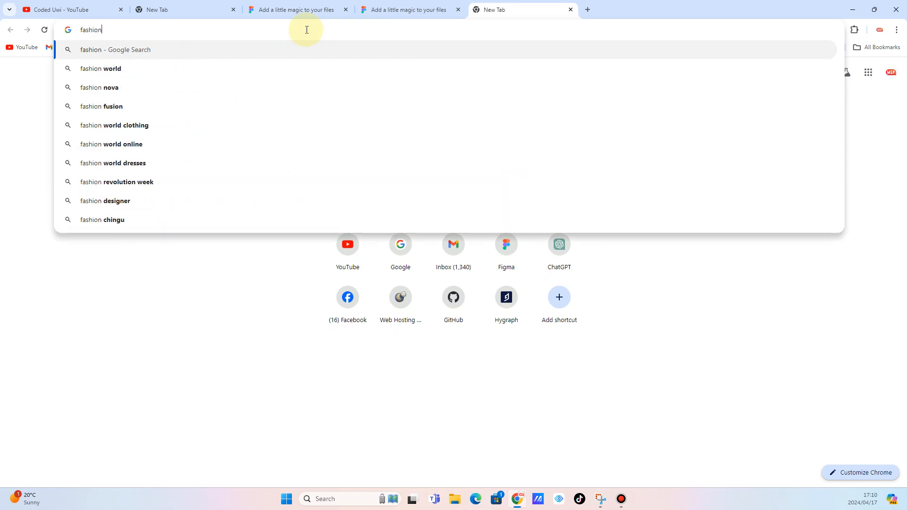
{"action": "type", "text": " w"}
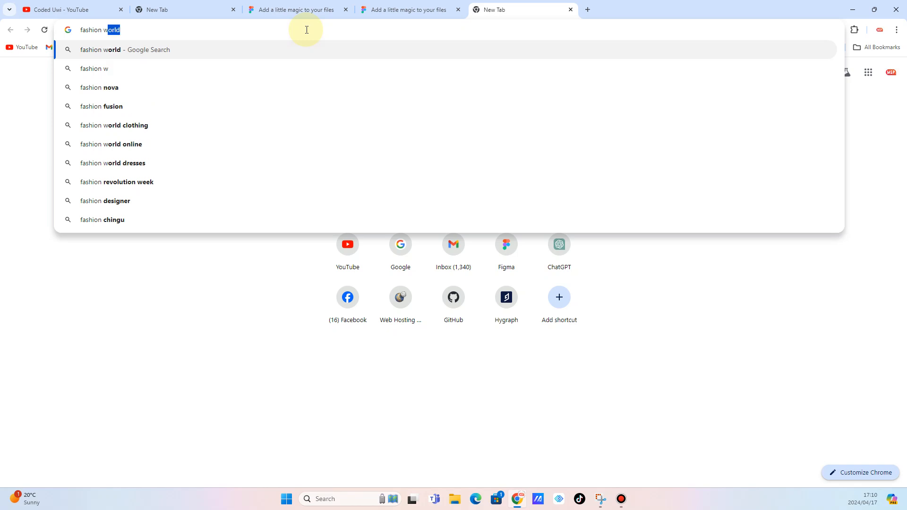
{"action": "type", "text": "esite"}
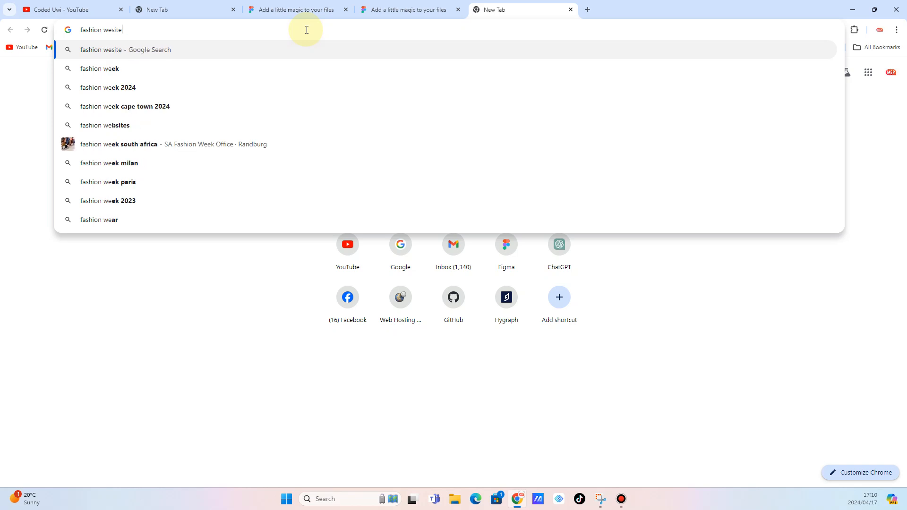
{"action": "key", "text": "Return"}
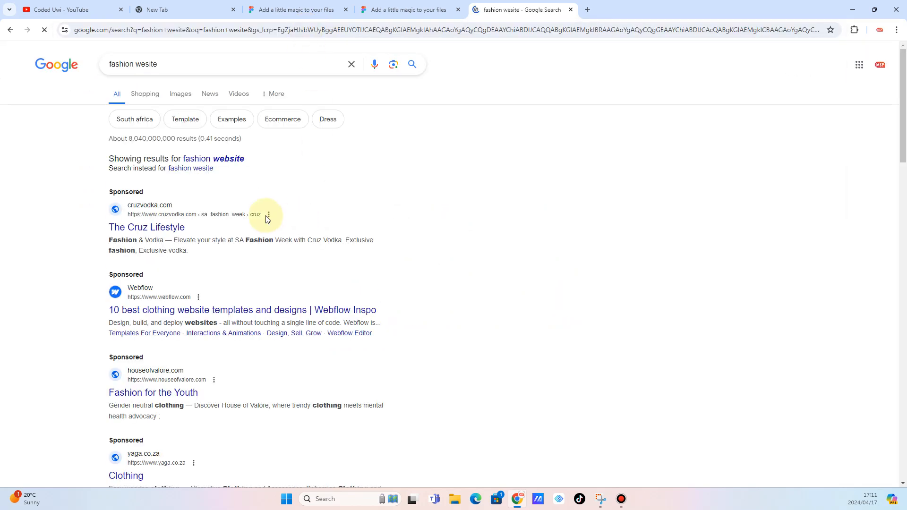
Open The Cruz Lifestyle search result and dismiss the site's location request
{"action": "left_click", "coordinate": [157, 229]}
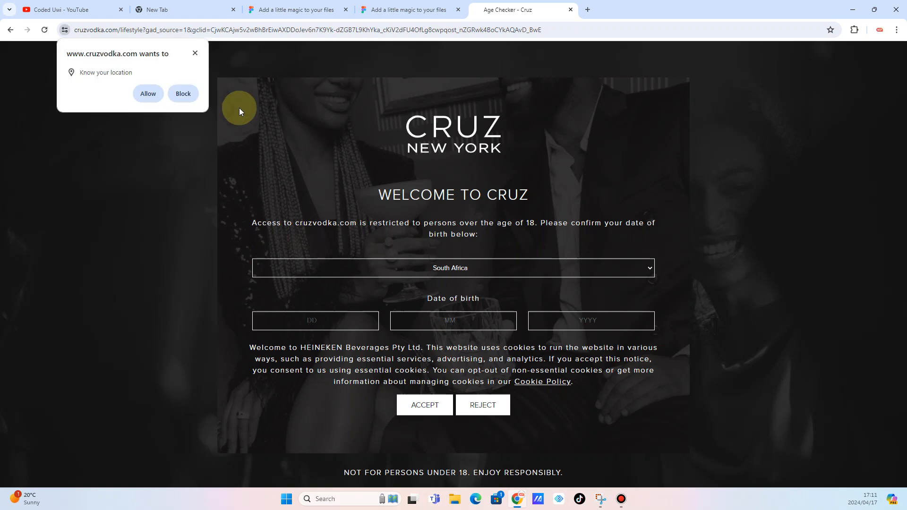
{"action": "left_click", "coordinate": [195, 53]}
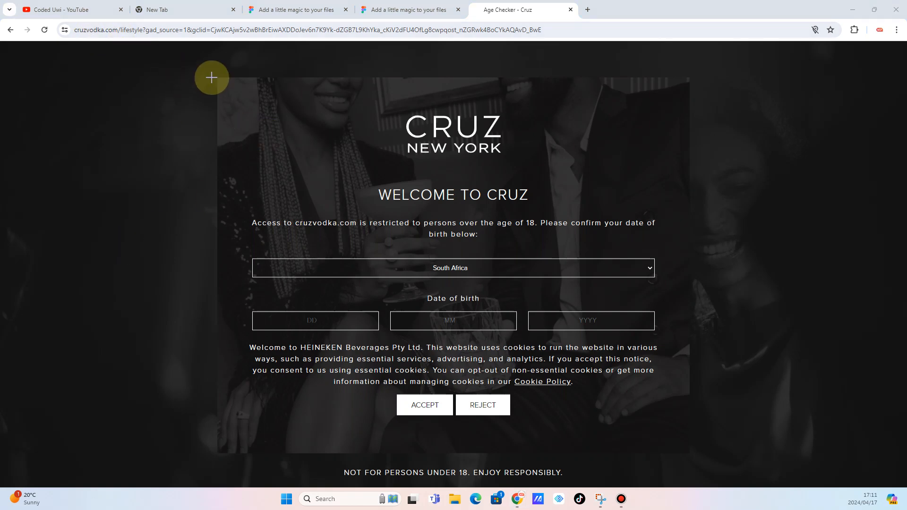
Capture a screen snip of the Welcome to Cruz age-check panel
{"action": "key", "text": "super+shift+s"}
{"action": "left_click_drag", "start_coordinate": [212, 72], "coordinate": [699, 454]}
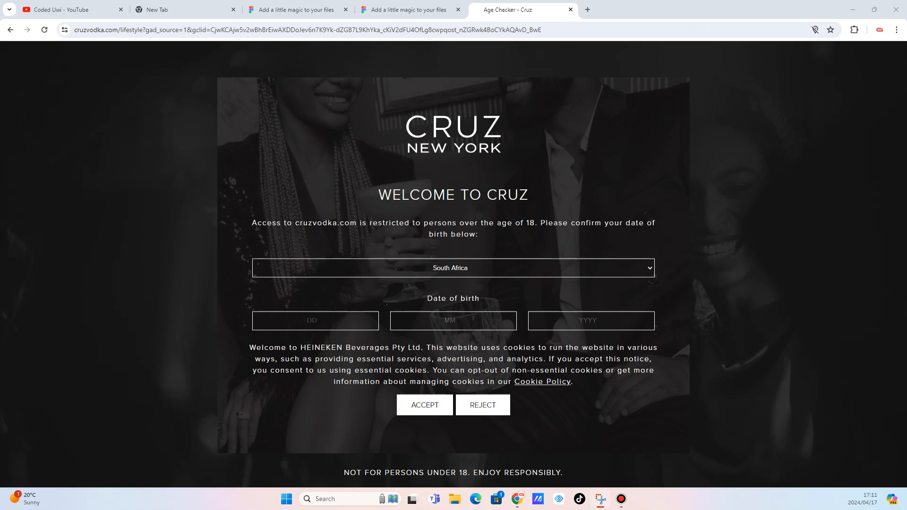
{"action": "left_click", "coordinate": [312, 320]}
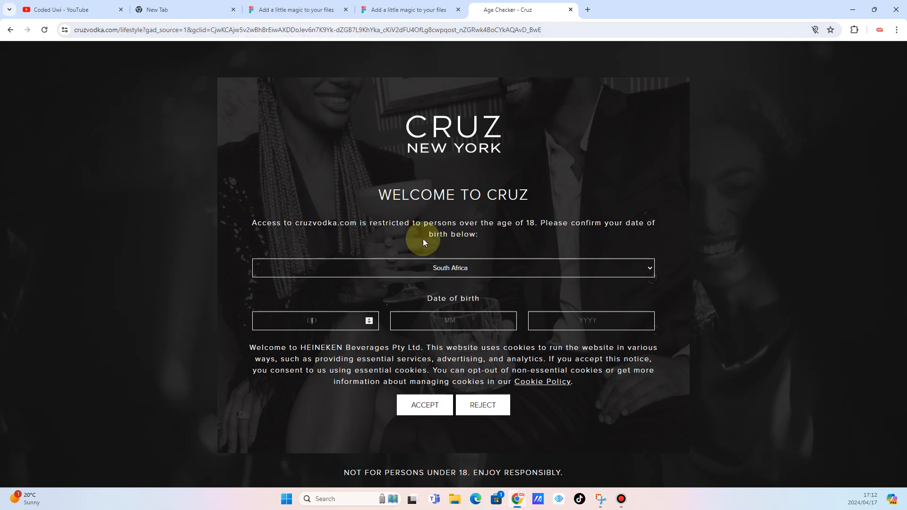
Return to the first open Figma Community page and place the cursor in its search field
{"action": "left_click", "coordinate": [303, 10]}
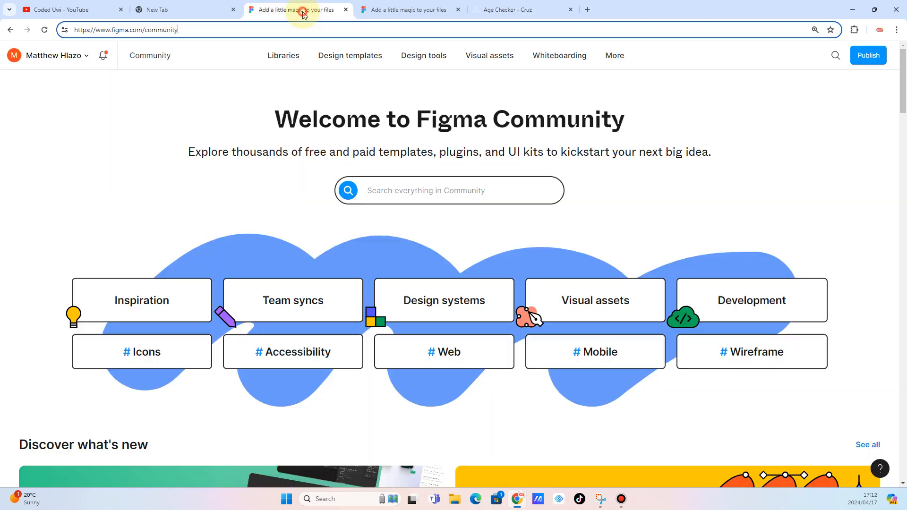
{"action": "left_click", "coordinate": [407, 200]}
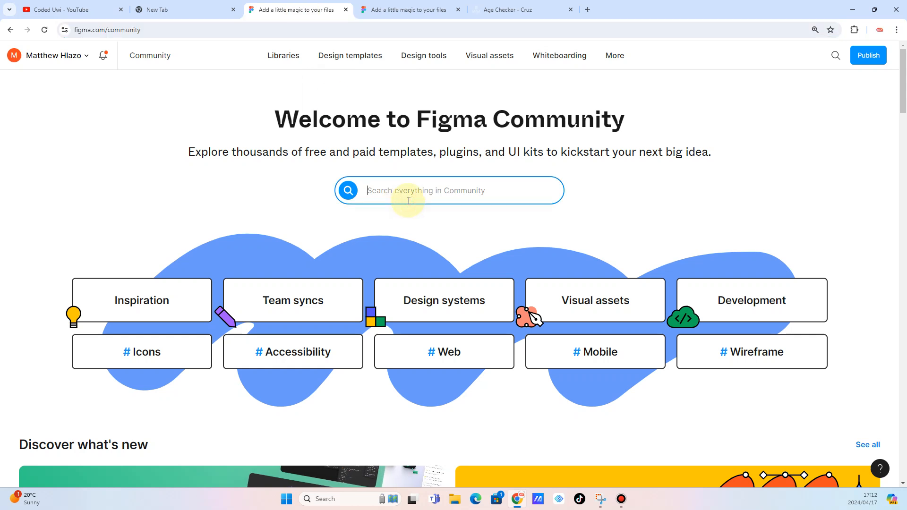
Search Google for "tailwinf css" in a new browser tab and open the Tailwind CSS homepage
{"action": "left_click", "coordinate": [588, 9]}
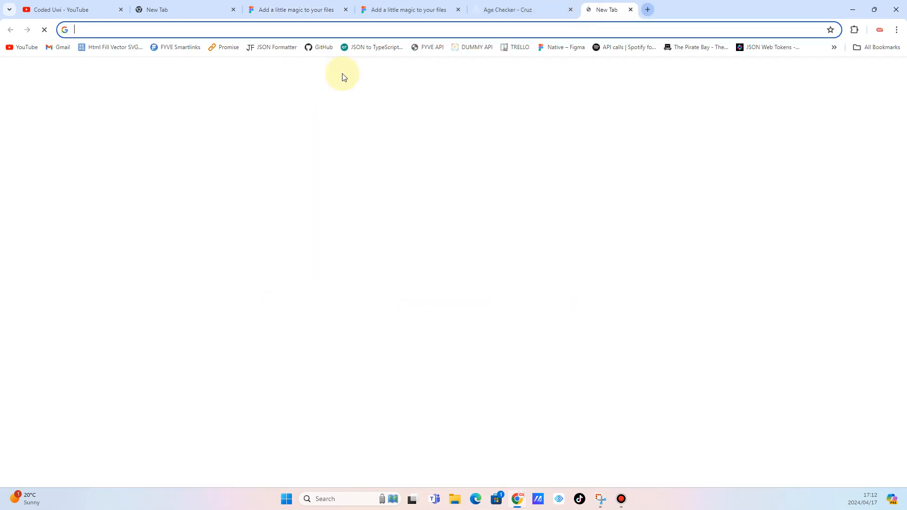
{"action": "left_click", "coordinate": [348, 206]}
{"action": "type", "text": "t"}
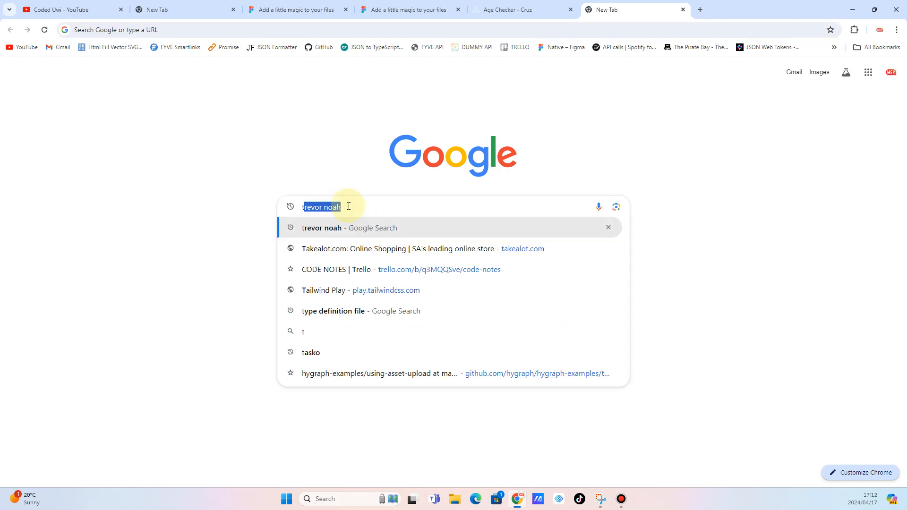
{"action": "type", "text": "ailwin"}
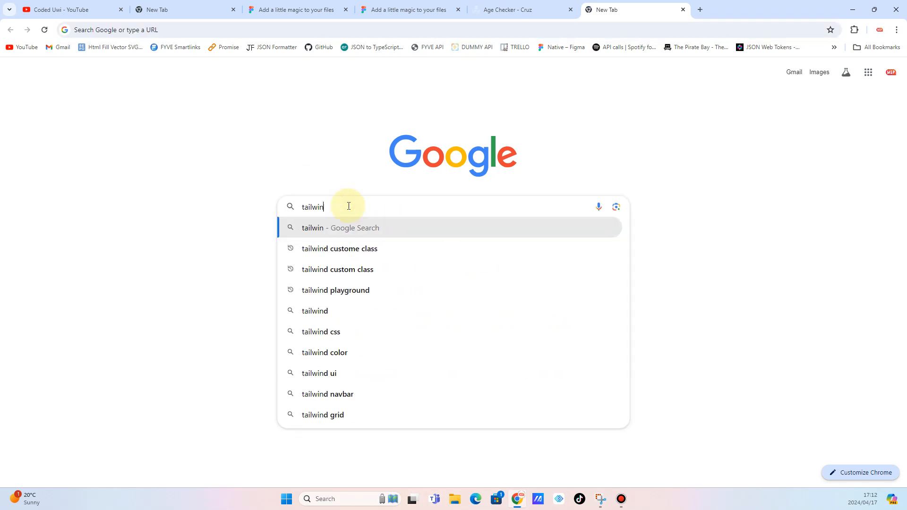
{"action": "type", "text": "f css"}
{"action": "key", "text": "Return"}
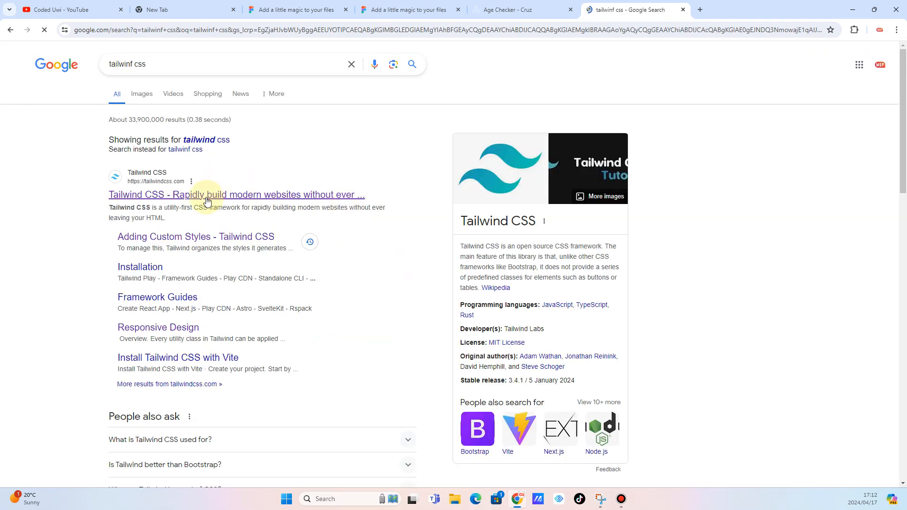
{"action": "left_click", "coordinate": [207, 194]}
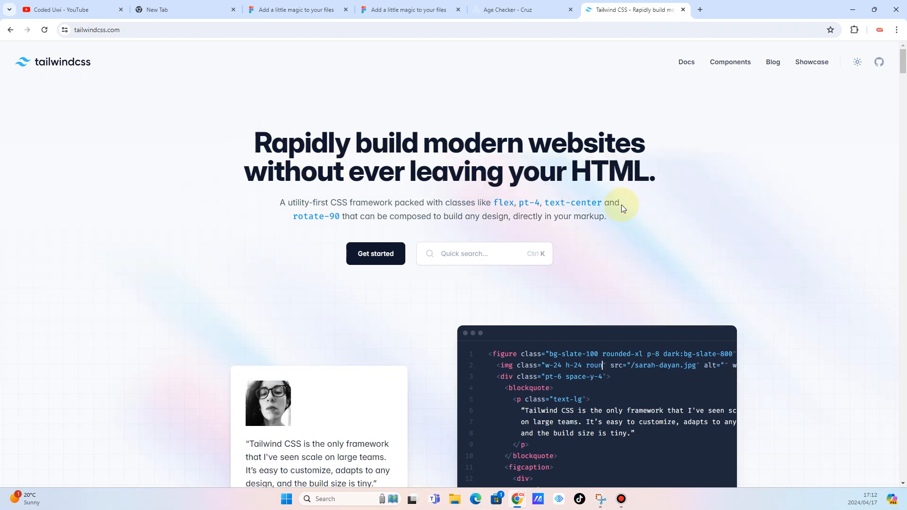
Look over the Tailwind CSS homepage and review the installation guide in its documentation
{"action": "scroll", "coordinate": [622, 205], "scroll_direction": "down", "scroll_amount": 5}
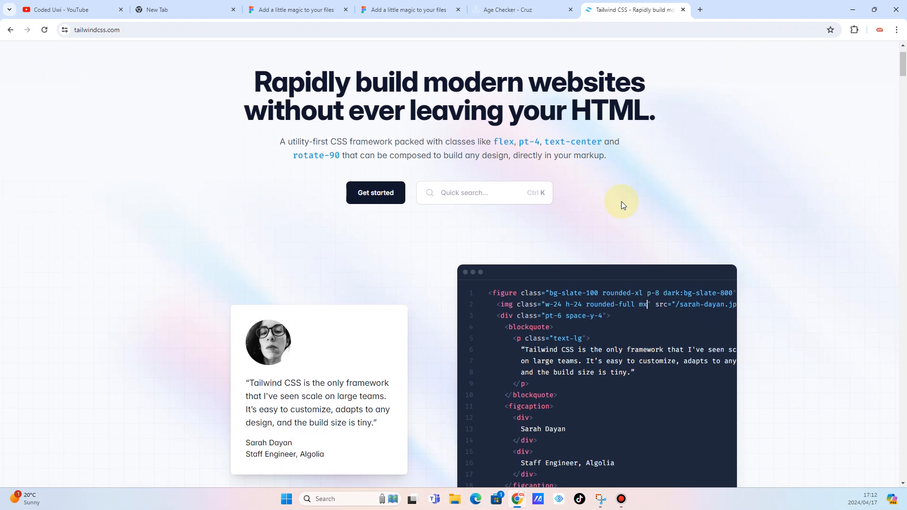
{"action": "scroll", "coordinate": [622, 202], "scroll_direction": "down", "scroll_amount": 1}
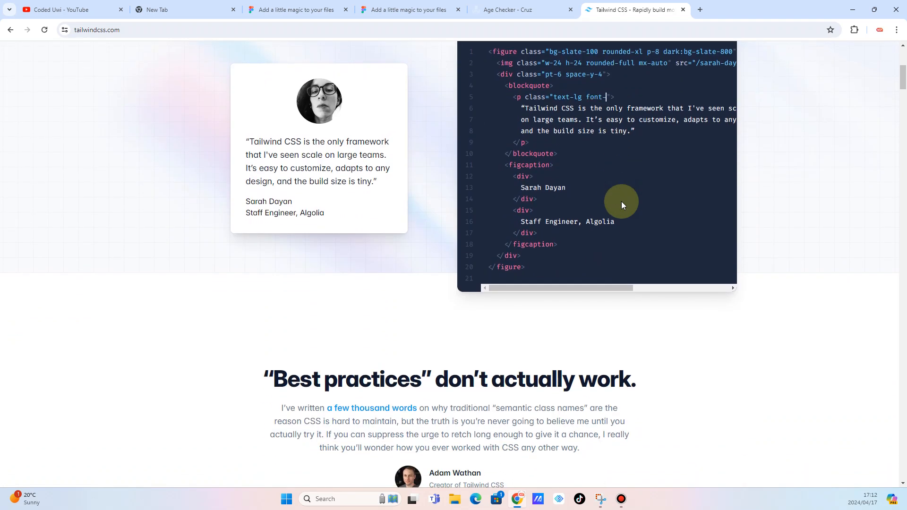
{"action": "scroll", "coordinate": [622, 202], "scroll_direction": "down", "scroll_amount": 2}
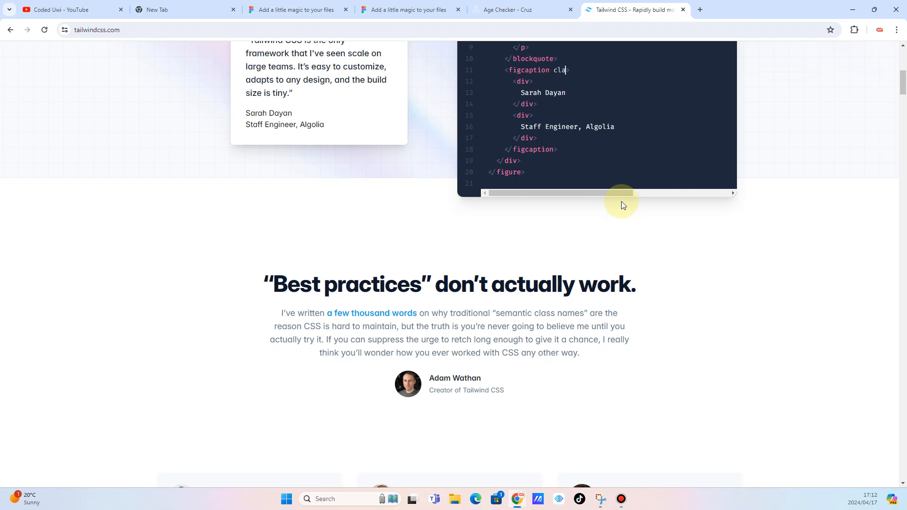
{"action": "scroll", "coordinate": [622, 201], "scroll_direction": "up", "scroll_amount": 3}
{"action": "scroll", "coordinate": [622, 201], "scroll_direction": "up", "scroll_amount": 6}
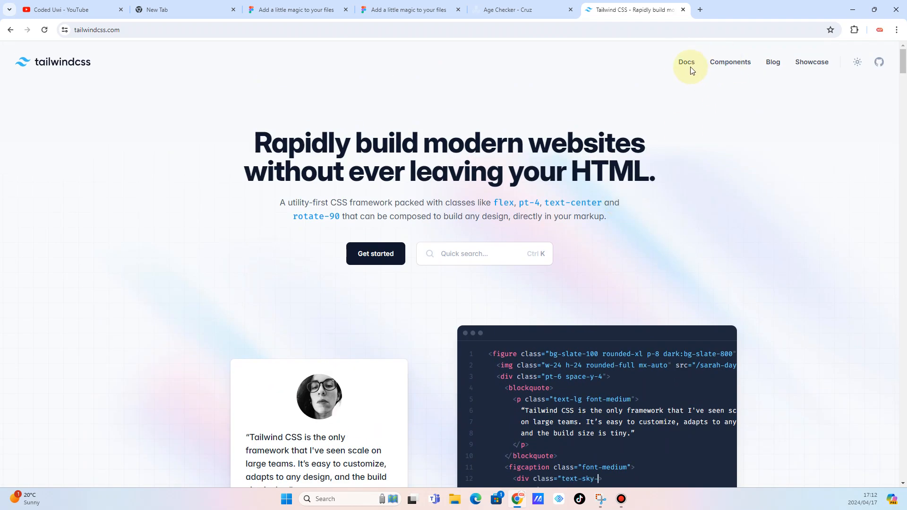
{"action": "left_click", "coordinate": [687, 64]}
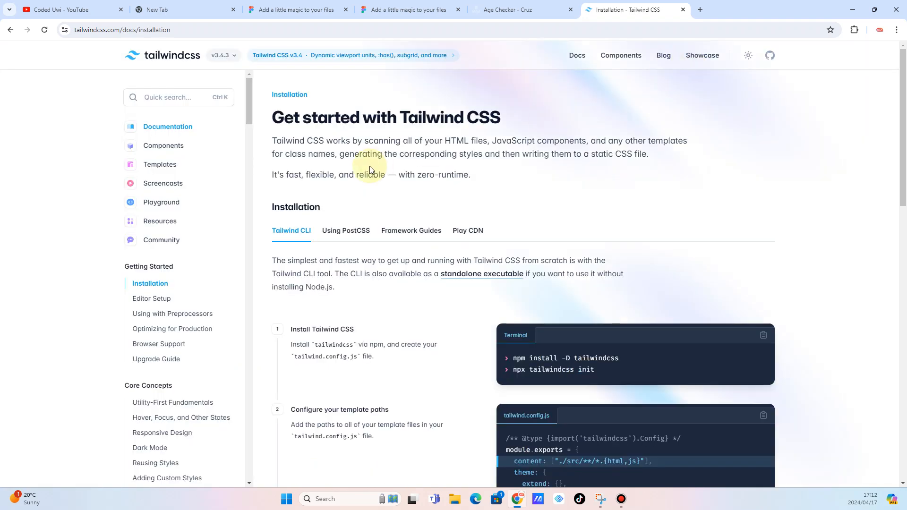
{"action": "scroll", "coordinate": [370, 169], "scroll_direction": "down", "scroll_amount": 9}
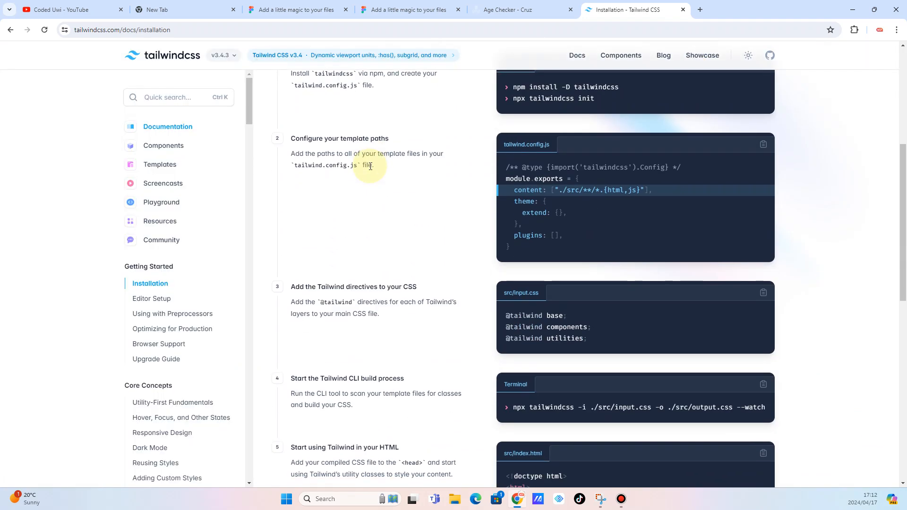
{"action": "scroll", "coordinate": [371, 167], "scroll_direction": "down", "scroll_amount": 8}
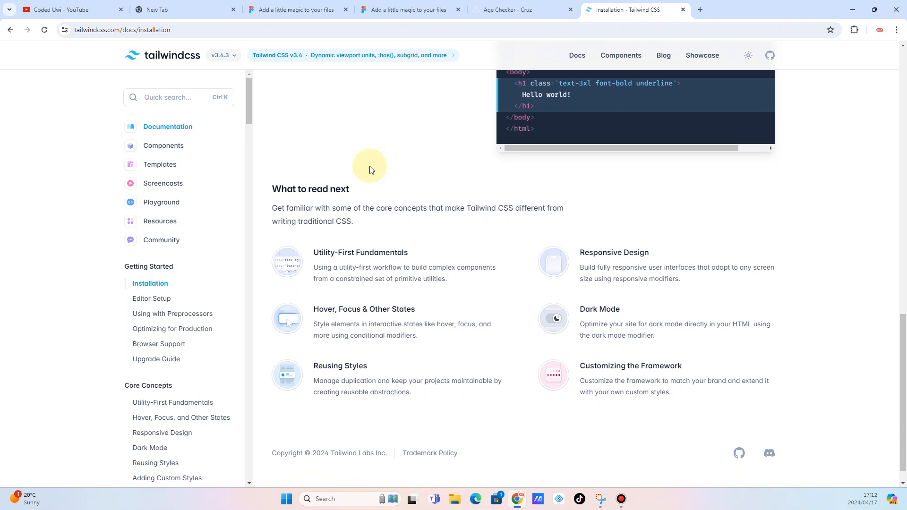
{"action": "scroll", "coordinate": [371, 170], "scroll_direction": "up", "scroll_amount": 16}
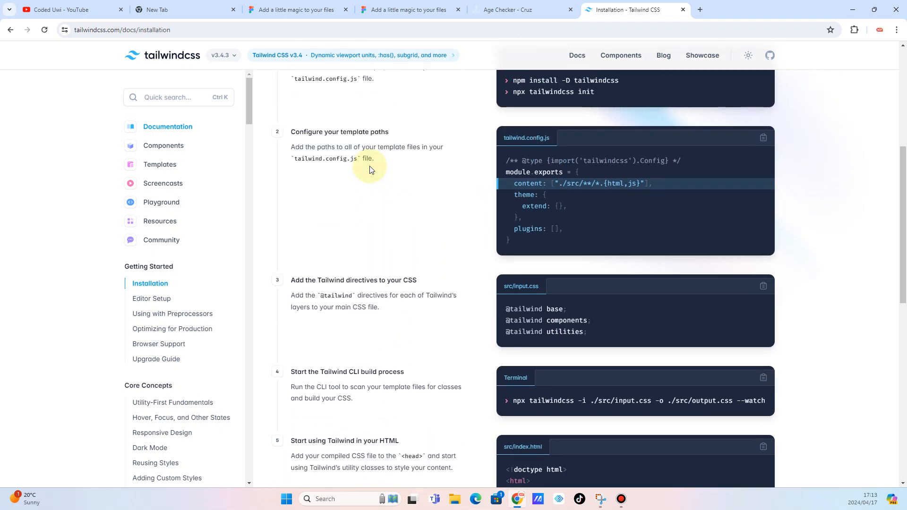
{"action": "scroll", "coordinate": [371, 170], "scroll_direction": "up", "scroll_amount": 1}
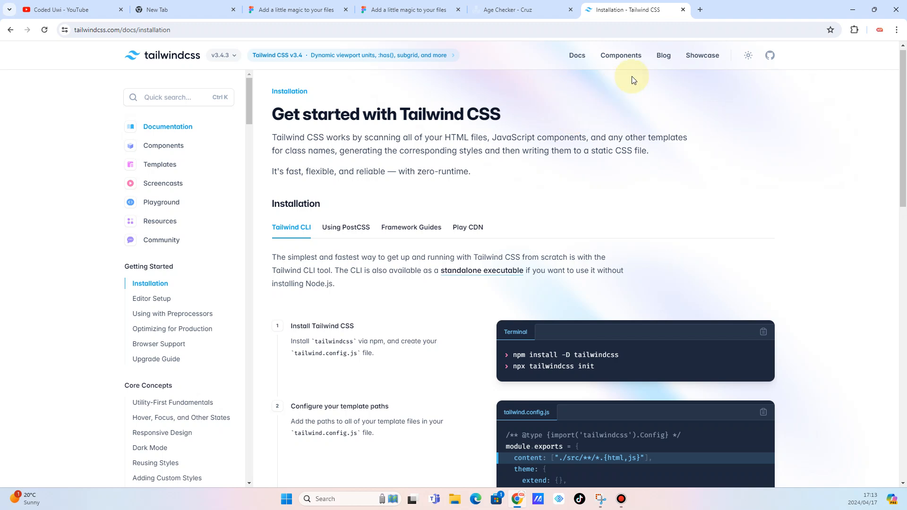
Browse the Tailwind CSS showcase and examine the Netflix Global Top 10 example
{"action": "left_click", "coordinate": [704, 56]}
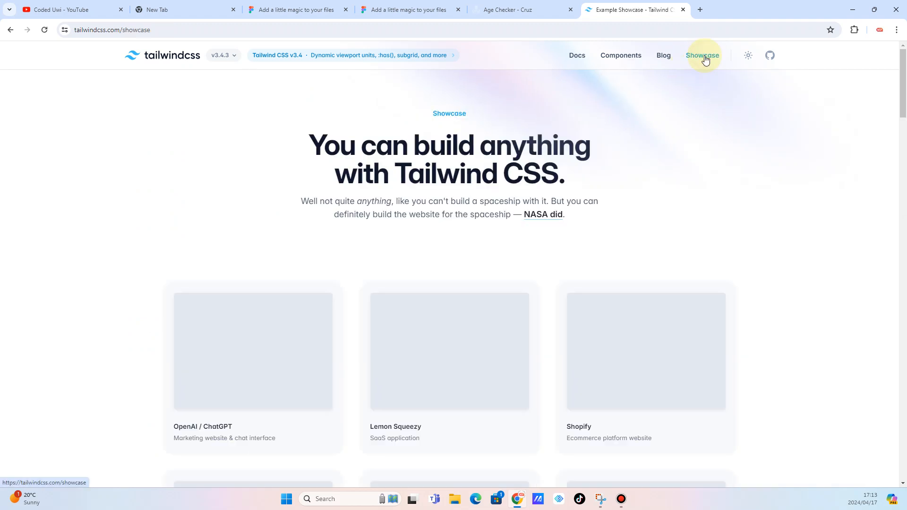
{"action": "scroll", "coordinate": [547, 196], "scroll_direction": "down", "scroll_amount": 5}
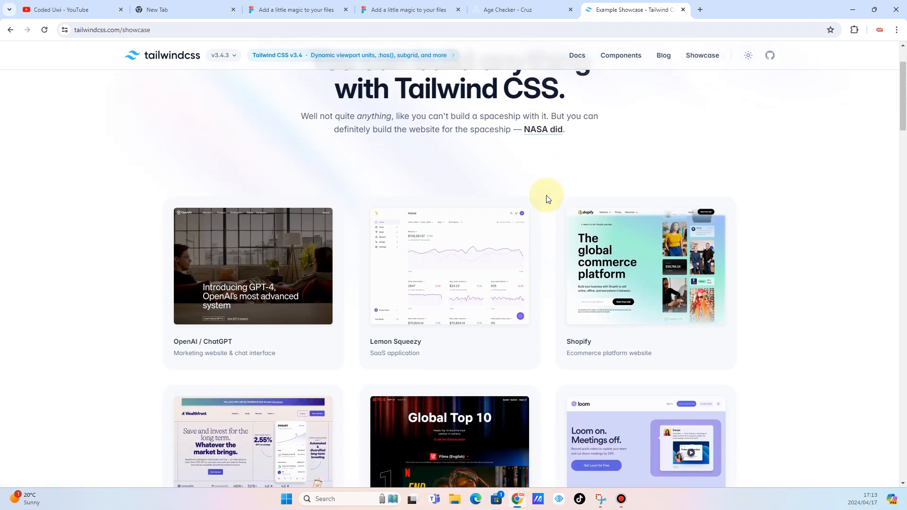
{"action": "scroll", "coordinate": [546, 197], "scroll_direction": "down", "scroll_amount": 2}
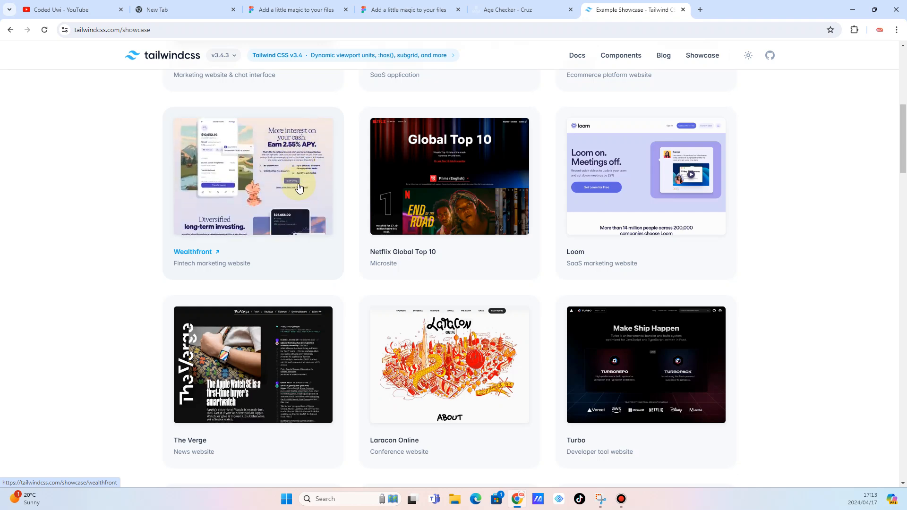
{"action": "left_click", "coordinate": [430, 201]}
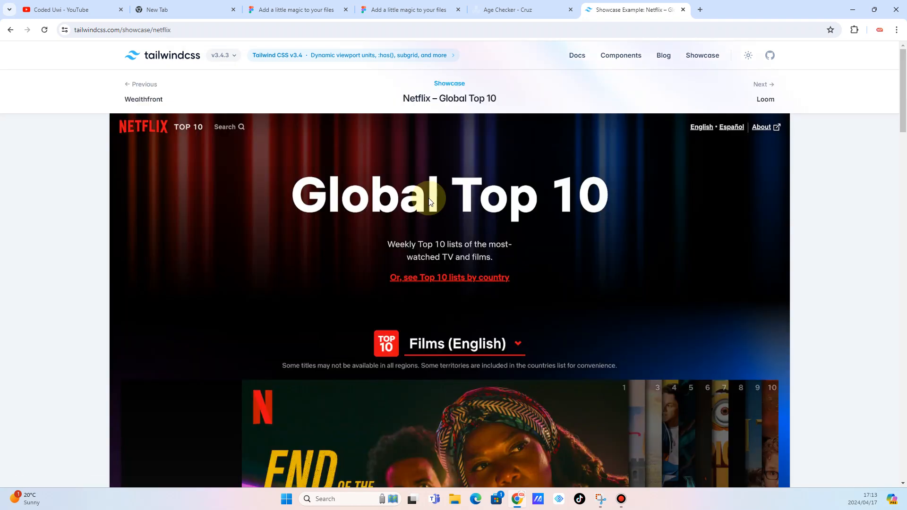
{"action": "scroll", "coordinate": [500, 259], "scroll_direction": "down", "scroll_amount": 8}
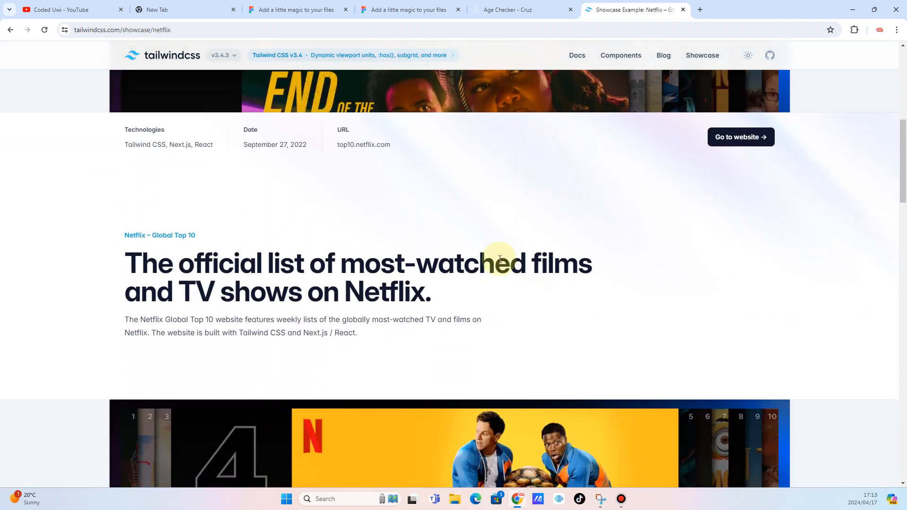
{"action": "scroll", "coordinate": [500, 261], "scroll_direction": "up", "scroll_amount": 4}
{"action": "scroll", "coordinate": [500, 262], "scroll_direction": "up", "scroll_amount": 5}
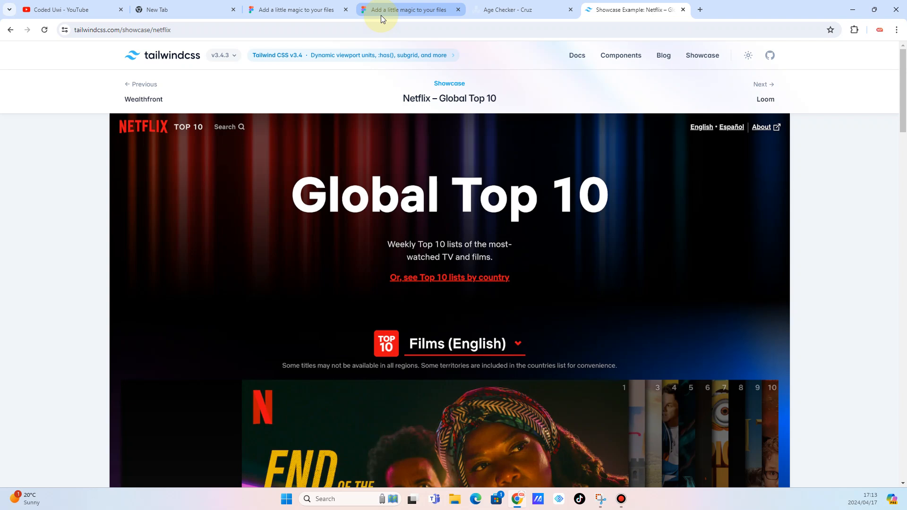
Switch back from the Tailwind CSS showcase to the Figma Community page
{"action": "mouse_move", "coordinate": [381, 15]}
{"action": "left_click", "coordinate": [291, 10]}
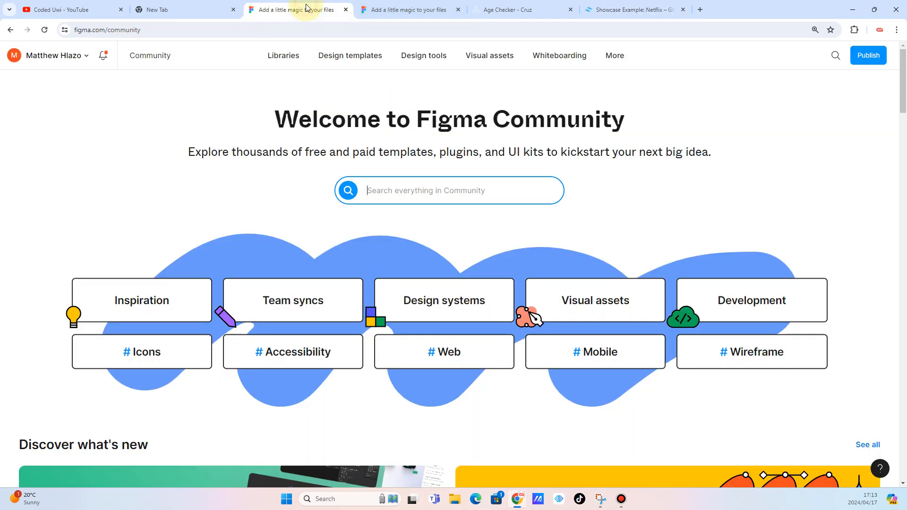
Search Figma Community for "tailwind css" and look over the matching resources
{"action": "type", "text": "t"}
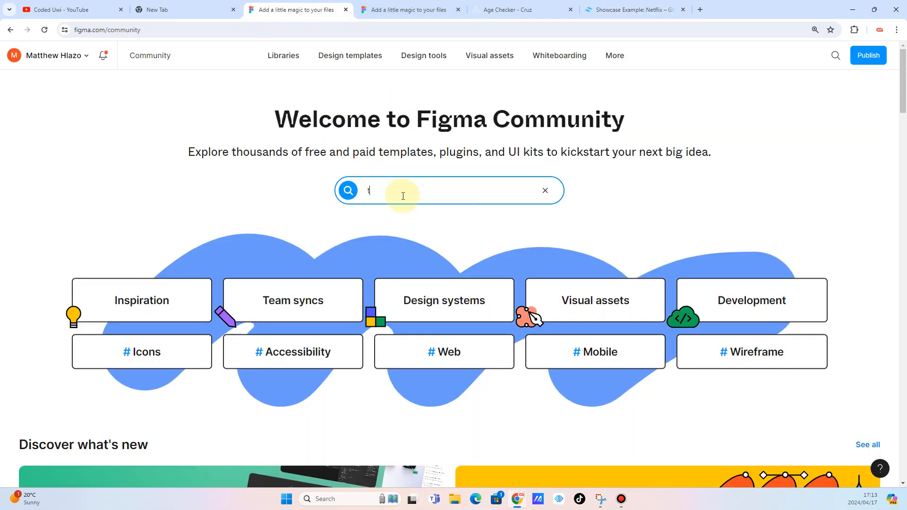
{"action": "type", "text": "ailwind css"}
{"action": "key", "text": "Return"}
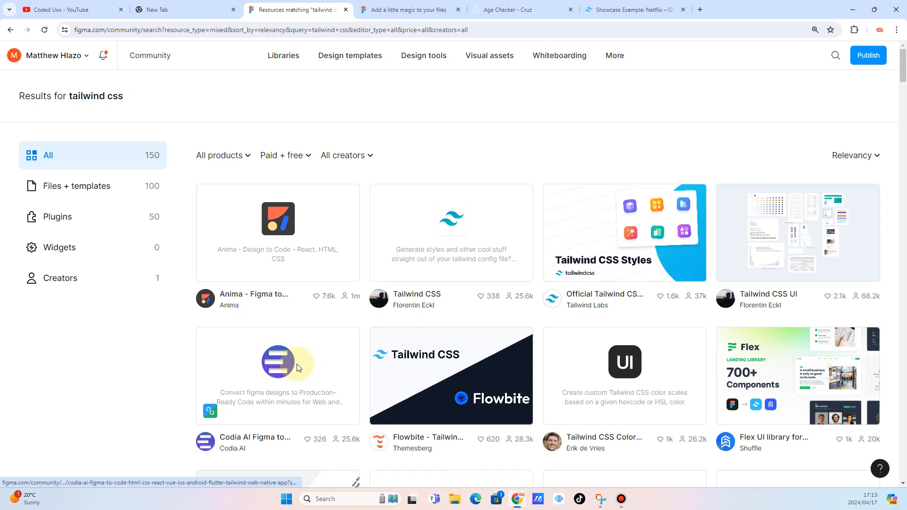
{"action": "scroll", "coordinate": [296, 364], "scroll_direction": "down", "scroll_amount": 1}
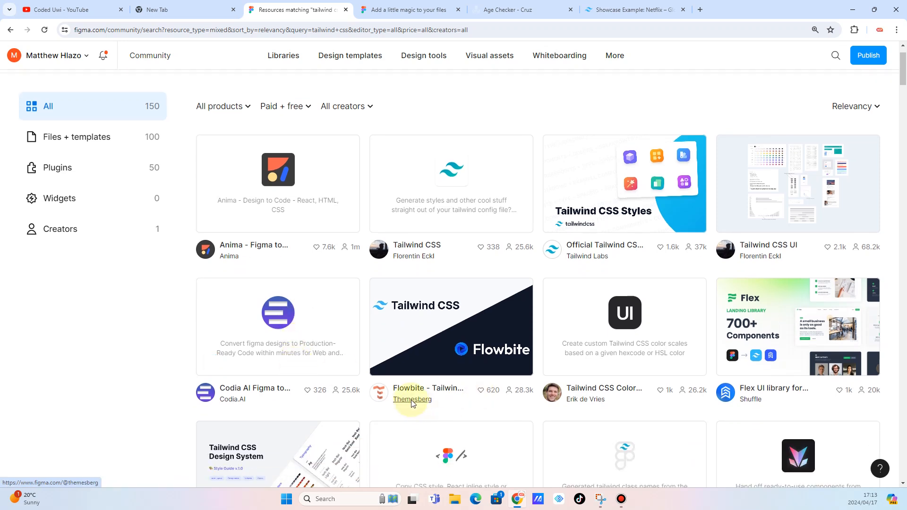
{"action": "scroll", "coordinate": [600, 329], "scroll_direction": "up", "scroll_amount": 1}
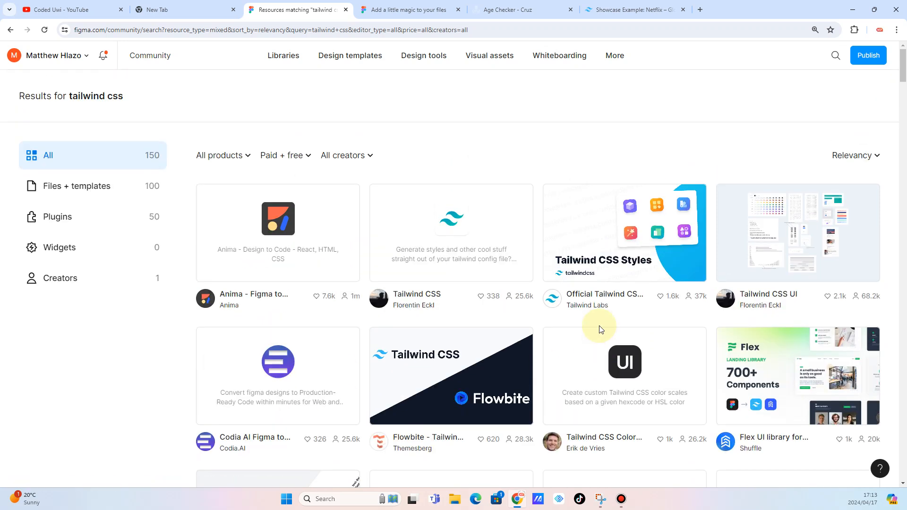
Open Tailwind Labs' Official Tailwind CSS Styles file in Figma and look over its Welcome page
{"action": "left_click", "coordinate": [581, 309]}
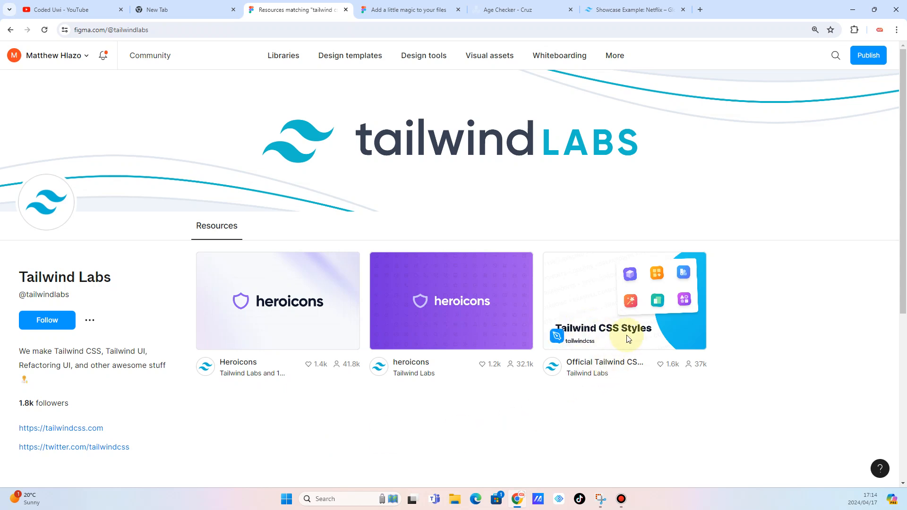
{"action": "left_click", "coordinate": [615, 319]}
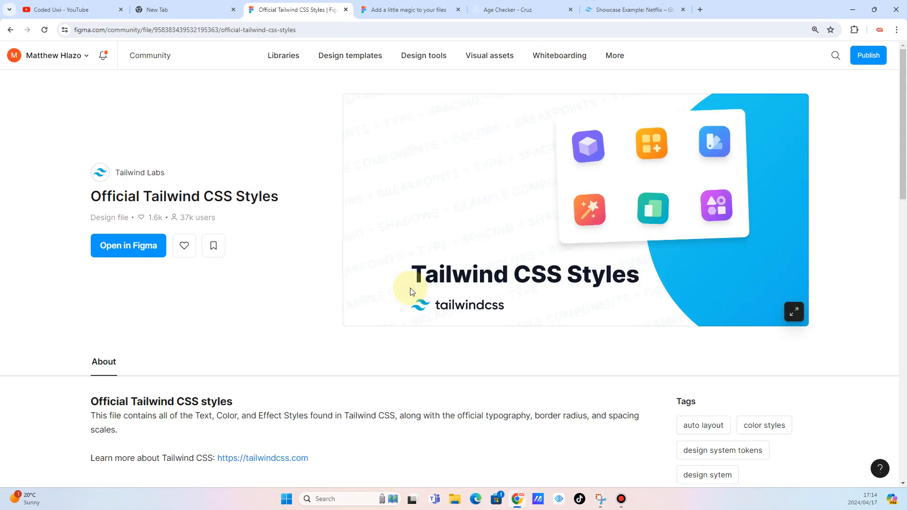
{"action": "left_click", "coordinate": [136, 249]}
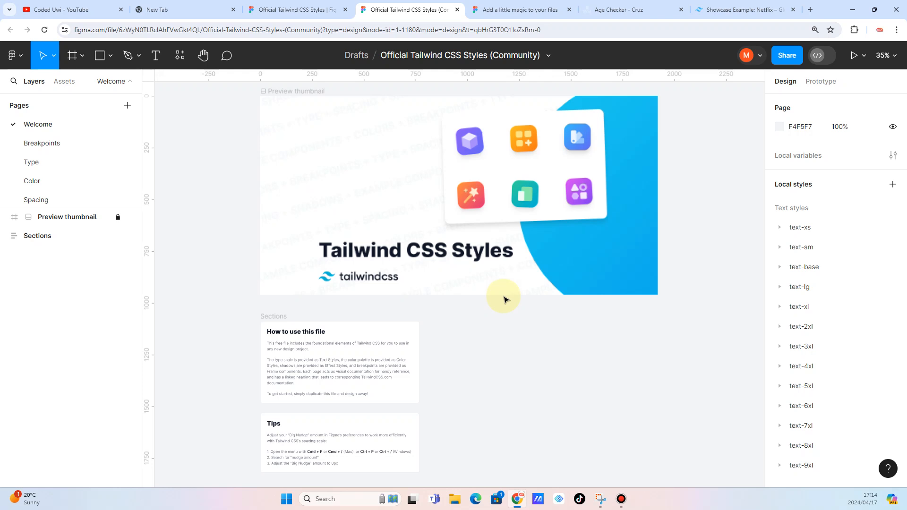
{"action": "scroll", "coordinate": [503, 298], "scroll_direction": "down", "scroll_amount": 3}
{"action": "scroll", "coordinate": [504, 325], "scroll_direction": "right", "scroll_amount": 3}
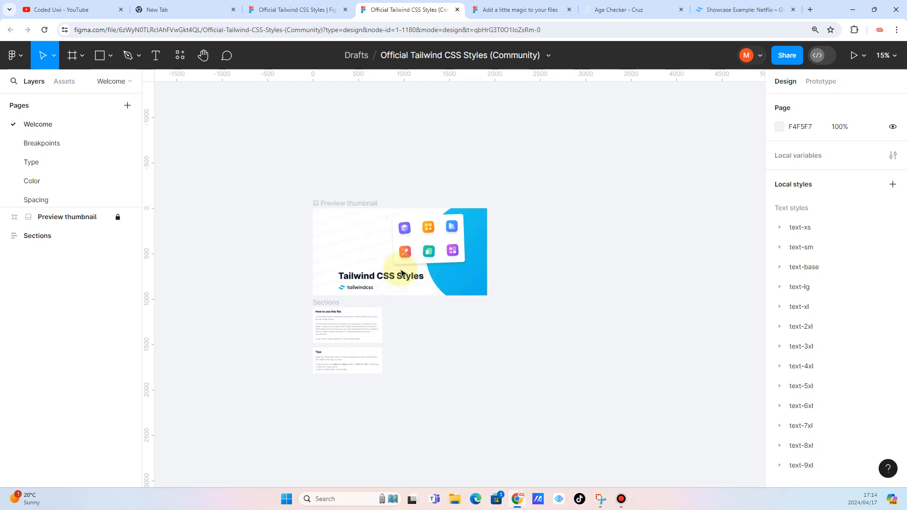
{"action": "scroll", "coordinate": [402, 277], "scroll_direction": "up", "scroll_amount": 3}
{"action": "scroll", "coordinate": [401, 273], "scroll_direction": "up", "scroll_amount": 1}
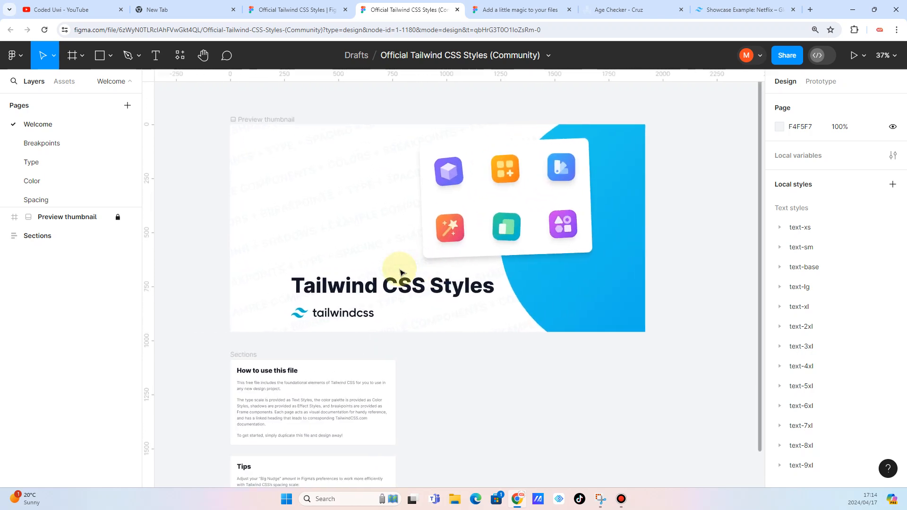
{"action": "scroll", "coordinate": [400, 273], "scroll_direction": "up", "scroll_amount": 1}
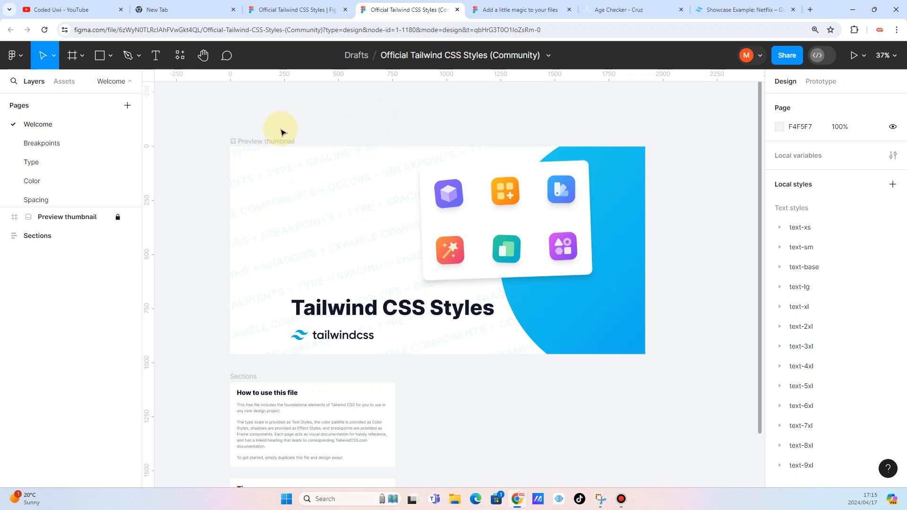
Open the Breakpoints page of the styles file and read its description above the component frames
{"action": "left_click", "coordinate": [47, 142]}
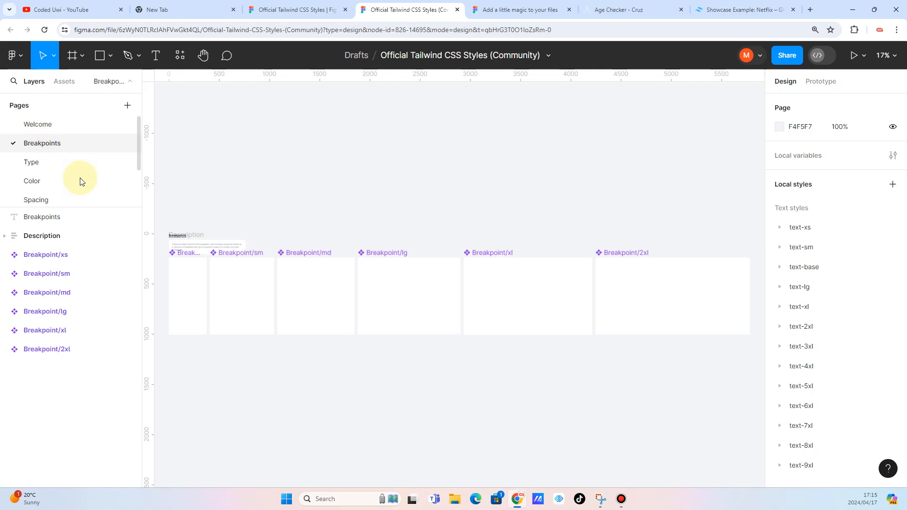
{"action": "scroll", "coordinate": [196, 367], "scroll_direction": "left", "scroll_amount": 2}
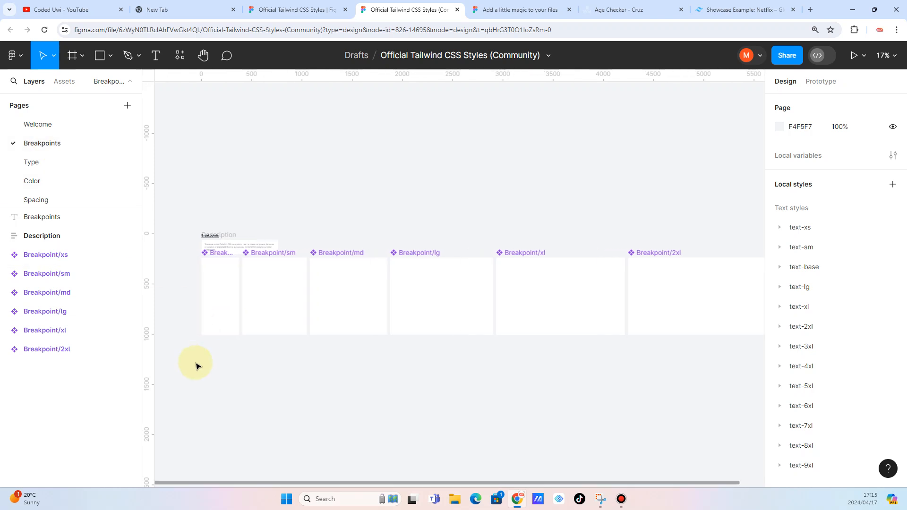
{"action": "scroll", "coordinate": [297, 336], "scroll_direction": "up", "scroll_amount": 3, "text": "ctrl"}
{"action": "scroll", "coordinate": [290, 266], "scroll_direction": "left", "scroll_amount": 2}
{"action": "scroll", "coordinate": [288, 266], "scroll_direction": "up", "scroll_amount": 4, "text": "ctrl"}
{"action": "scroll", "coordinate": [285, 266], "scroll_direction": "left", "scroll_amount": 2}
{"action": "scroll", "coordinate": [298, 237], "scroll_direction": "up", "scroll_amount": 3}
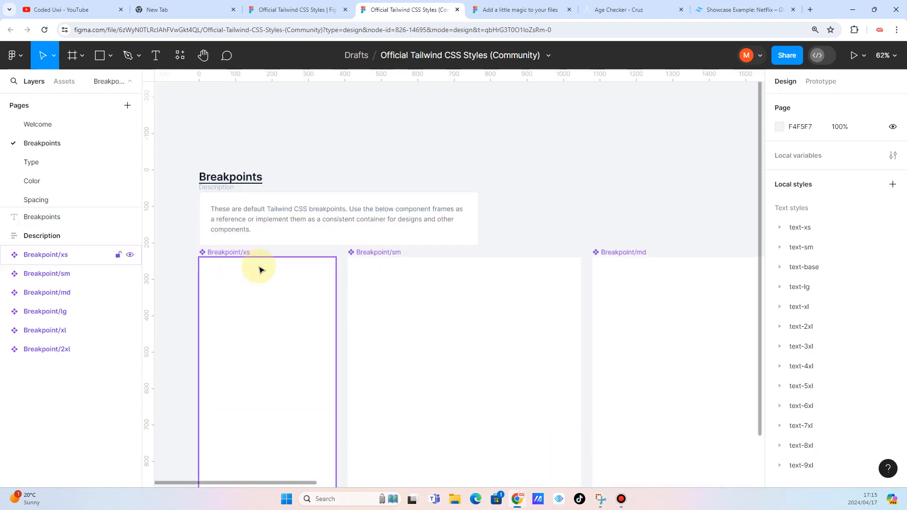
{"action": "scroll", "coordinate": [259, 270], "scroll_direction": "up", "scroll_amount": 5}
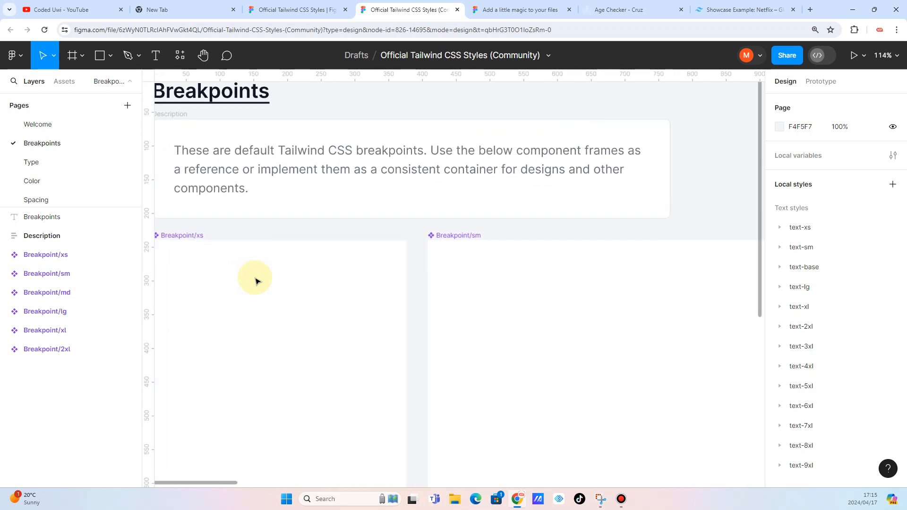
{"action": "scroll", "coordinate": [255, 282], "scroll_direction": "left", "scroll_amount": 1}
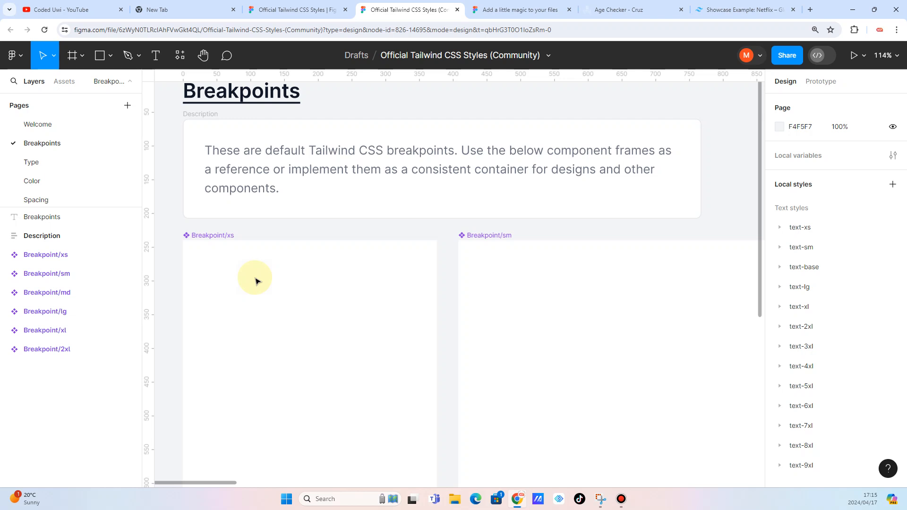
Survey the row of breakpoint frames from xs to 2xl and return to the smallest one
{"action": "scroll", "coordinate": [255, 281], "scroll_direction": "down", "scroll_amount": 3}
{"action": "scroll", "coordinate": [381, 310], "scroll_direction": "right", "scroll_amount": 5}
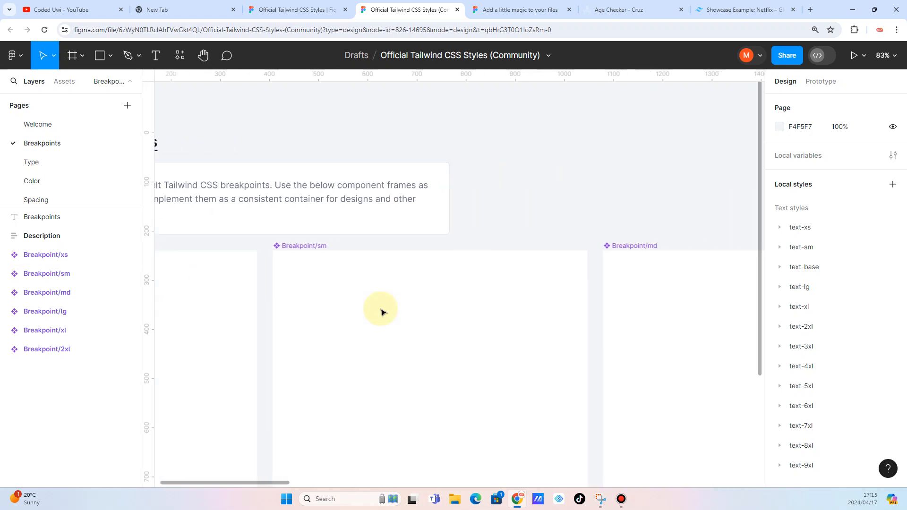
{"action": "scroll", "coordinate": [381, 310], "scroll_direction": "left", "scroll_amount": 5}
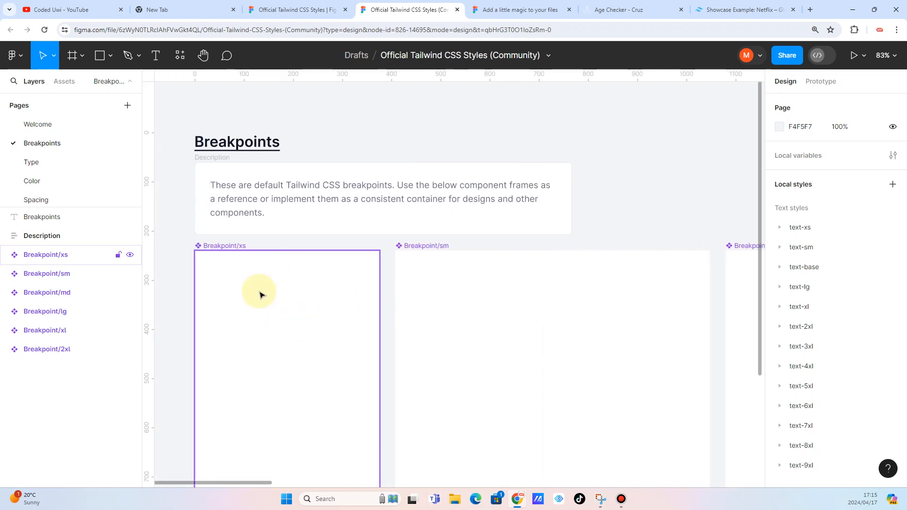
{"action": "scroll", "coordinate": [261, 296], "scroll_direction": "right", "scroll_amount": 10}
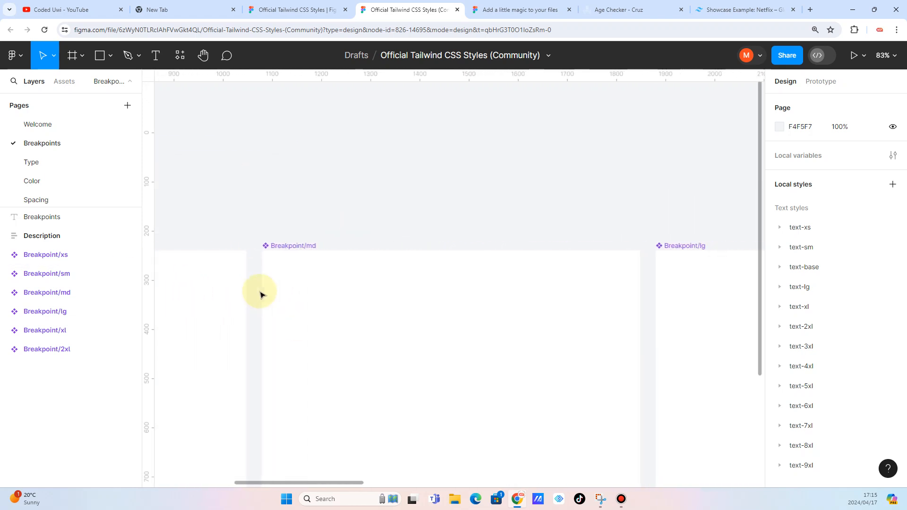
{"action": "scroll", "coordinate": [261, 296], "scroll_direction": "left", "scroll_amount": 3}
{"action": "scroll", "coordinate": [260, 296], "scroll_direction": "right", "scroll_amount": 8}
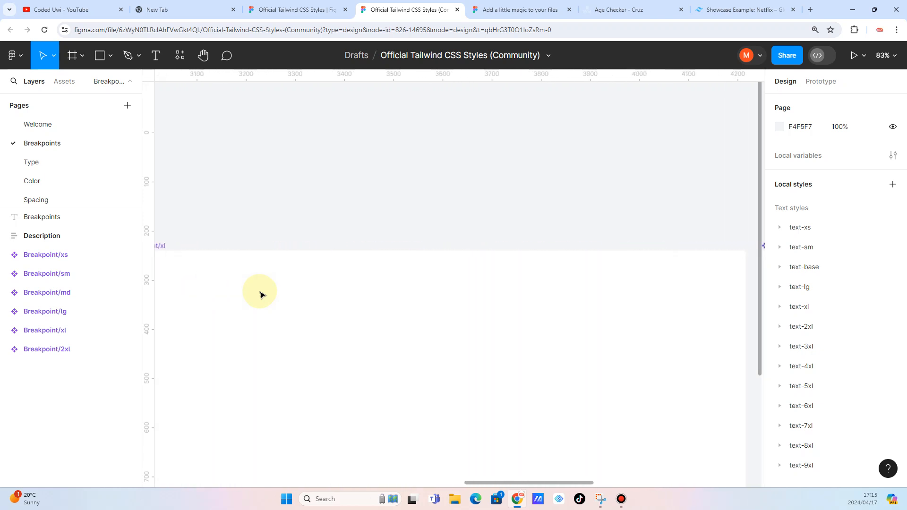
{"action": "scroll", "coordinate": [260, 295], "scroll_direction": "down", "scroll_amount": 5}
{"action": "scroll", "coordinate": [409, 323], "scroll_direction": "down", "scroll_amount": 3}
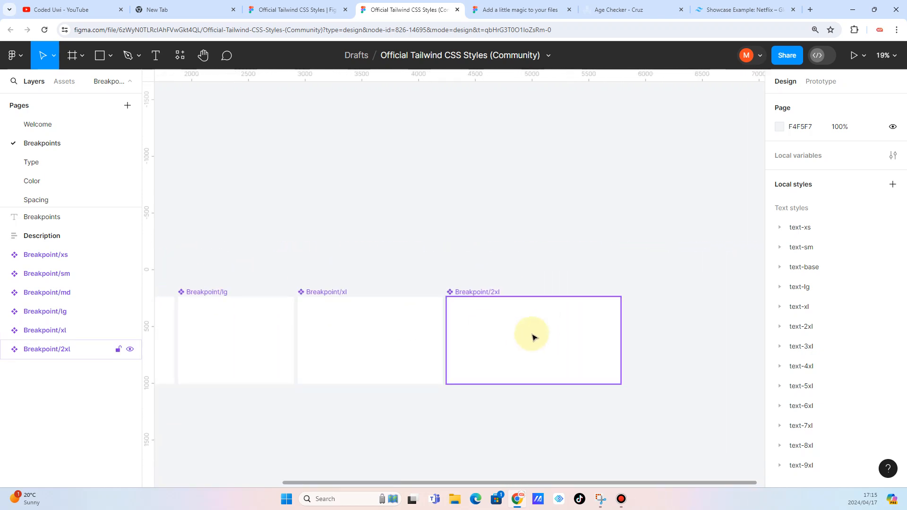
{"action": "scroll", "coordinate": [373, 331], "scroll_direction": "left", "scroll_amount": 5}
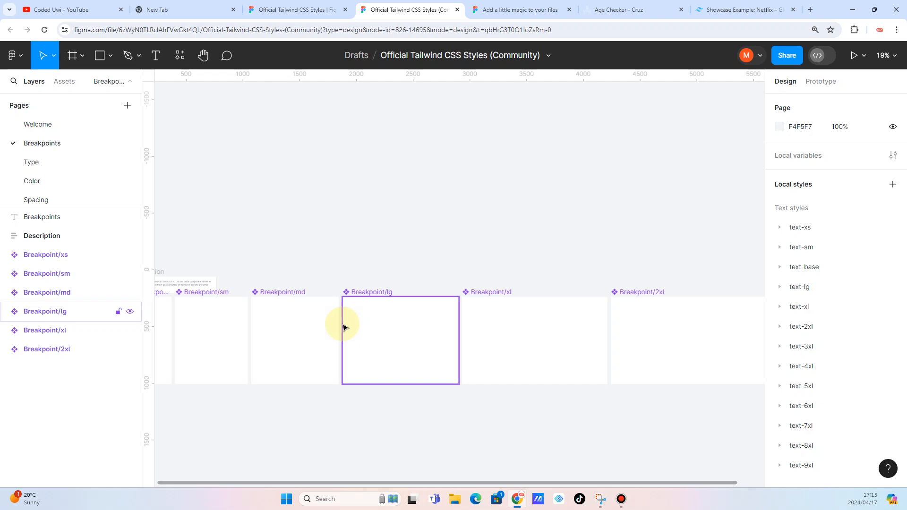
{"action": "scroll", "coordinate": [343, 327], "scroll_direction": "left", "scroll_amount": 3}
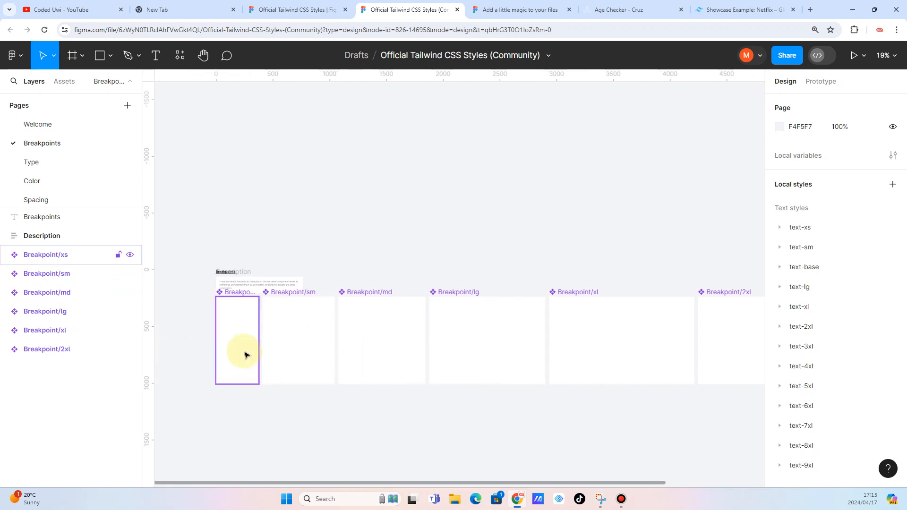
Examine the Breakpoint/xs frame up close and compare it with the wider frames up to Breakpoint/2xl
{"action": "scroll", "coordinate": [249, 341], "scroll_direction": "up", "scroll_amount": 3}
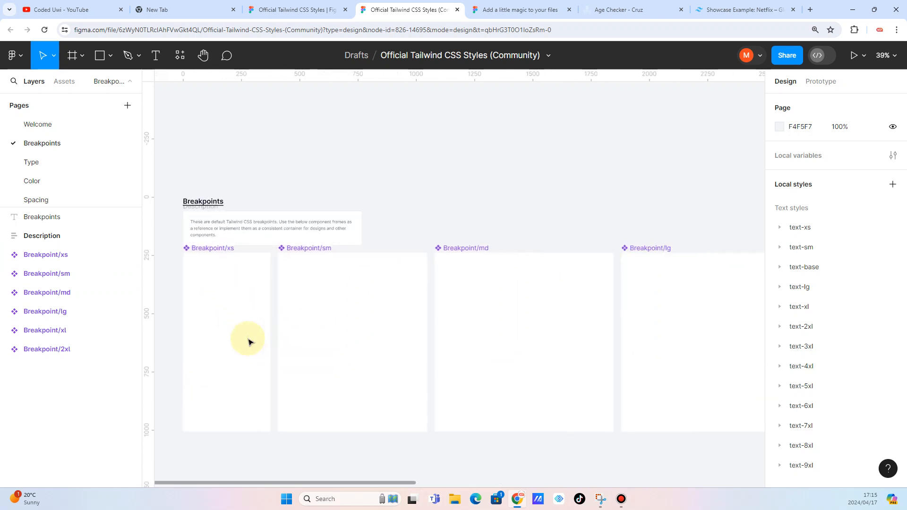
{"action": "scroll", "coordinate": [244, 321], "scroll_direction": "up", "scroll_amount": 3}
{"action": "scroll", "coordinate": [242, 320], "scroll_direction": "left", "scroll_amount": 1}
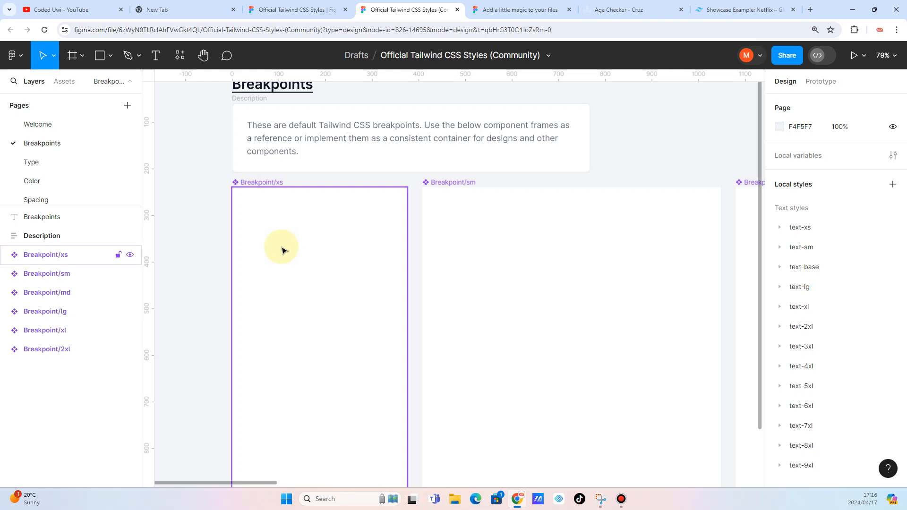
{"action": "scroll", "coordinate": [283, 250], "scroll_direction": "down", "scroll_amount": 3}
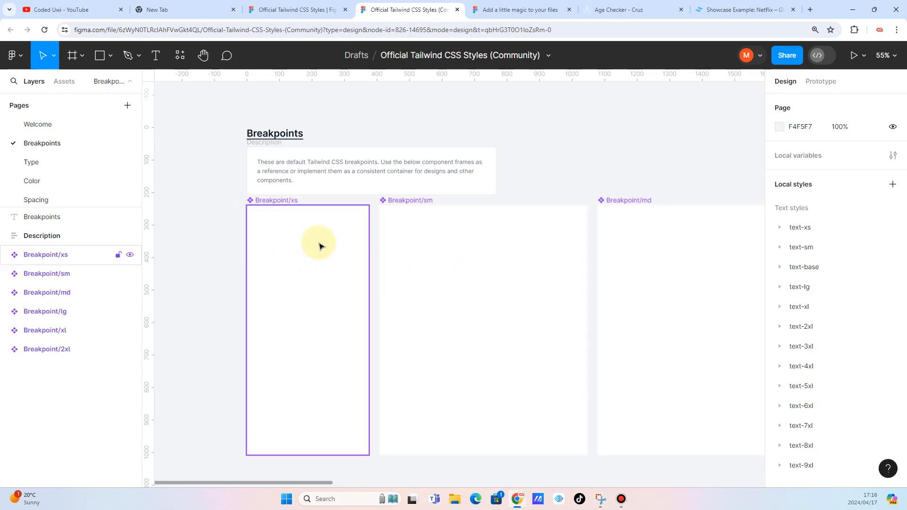
{"action": "scroll", "coordinate": [320, 245], "scroll_direction": "right", "scroll_amount": 10}
{"action": "scroll", "coordinate": [320, 245], "scroll_direction": "right", "scroll_amount": 10}
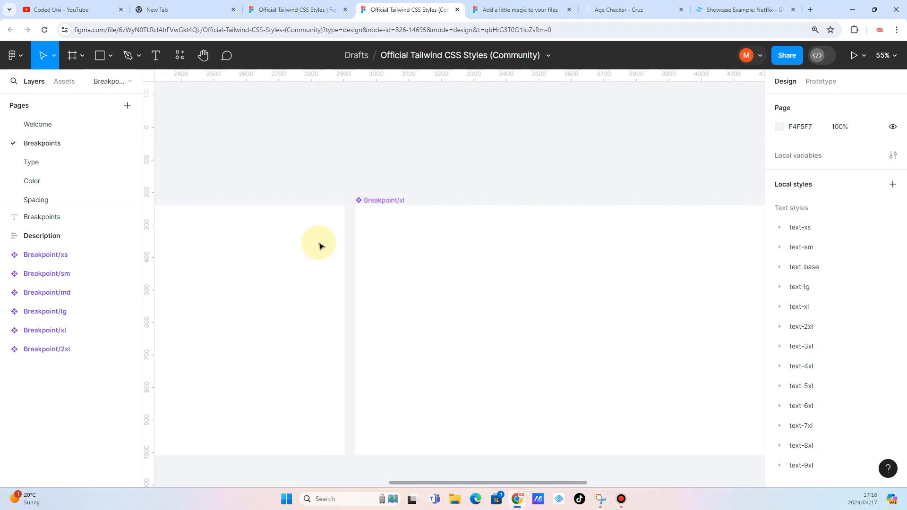
{"action": "scroll", "coordinate": [320, 245], "scroll_direction": "right", "scroll_amount": 5}
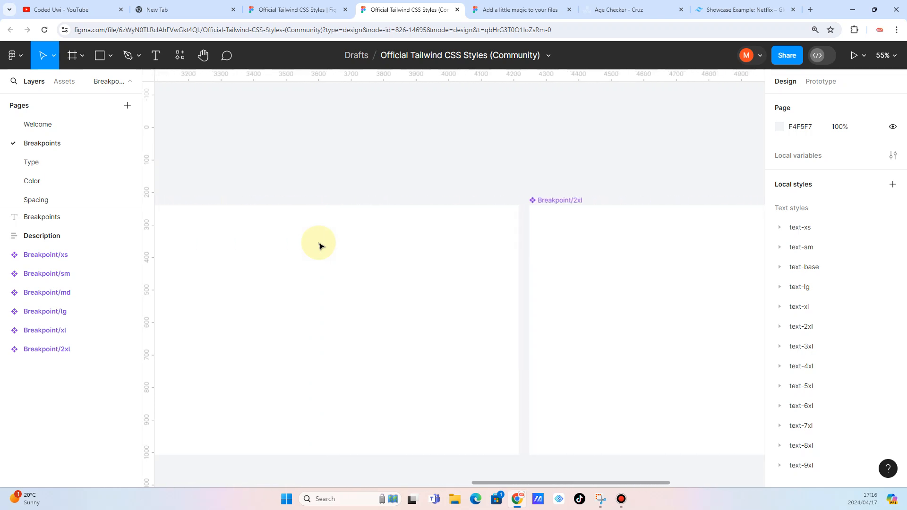
{"action": "scroll", "coordinate": [320, 245], "scroll_direction": "right", "scroll_amount": 5}
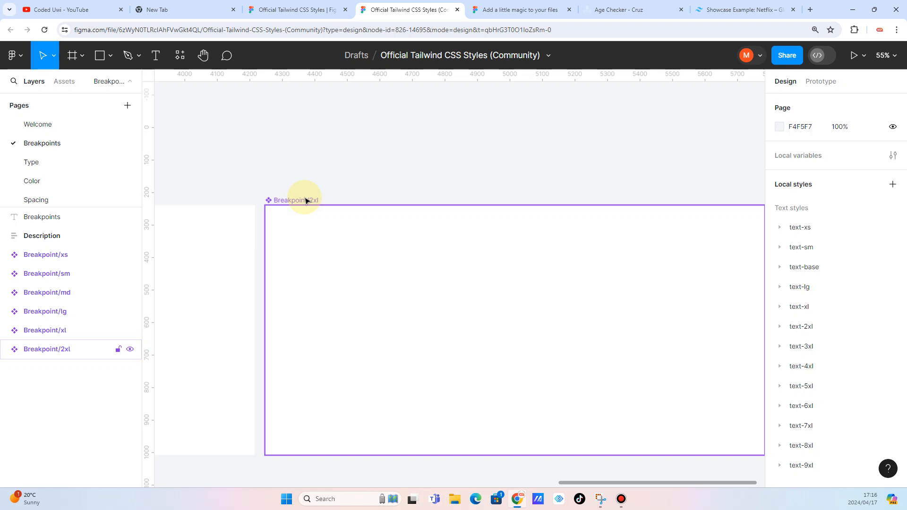
Review the breakpoint frames in descending order from 2xl through xl, lg and md to sm and xs
{"action": "scroll", "coordinate": [304, 201], "scroll_direction": "left", "scroll_amount": 10}
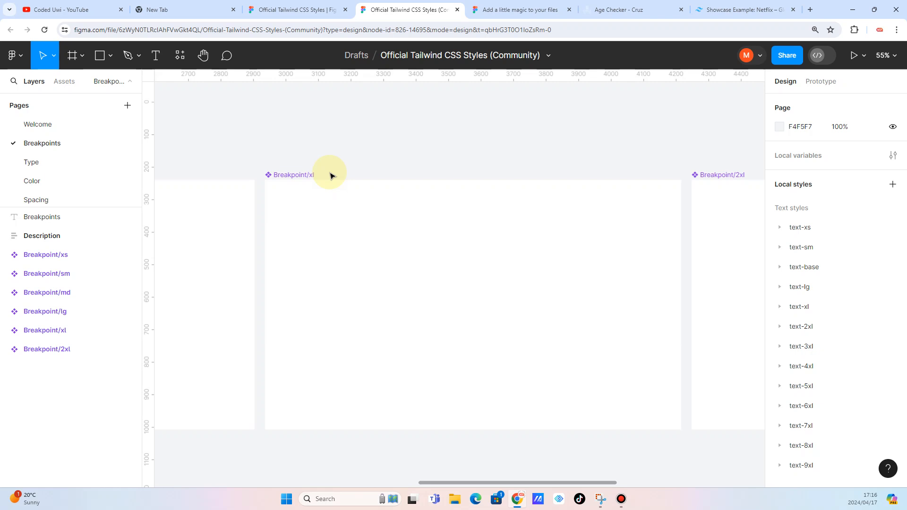
{"action": "scroll", "coordinate": [329, 176], "scroll_direction": "left", "scroll_amount": 6}
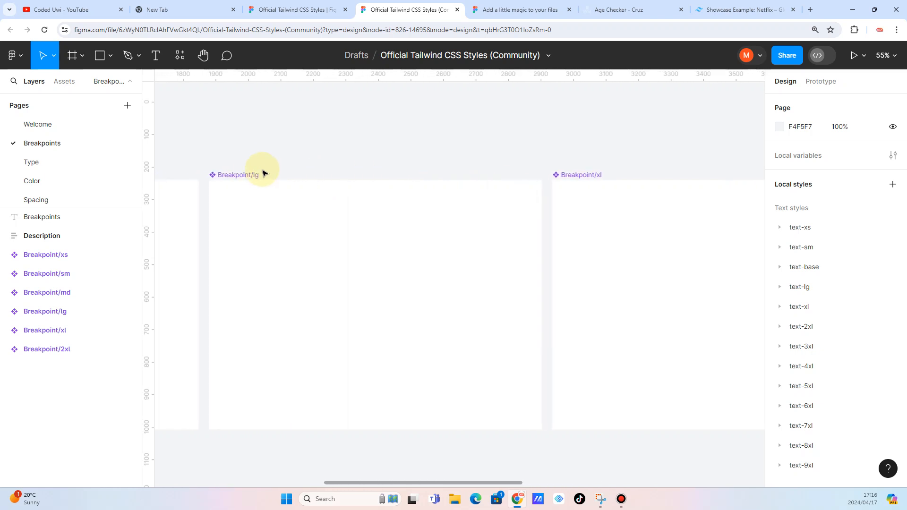
{"action": "scroll", "coordinate": [300, 207], "scroll_direction": "left", "scroll_amount": 3}
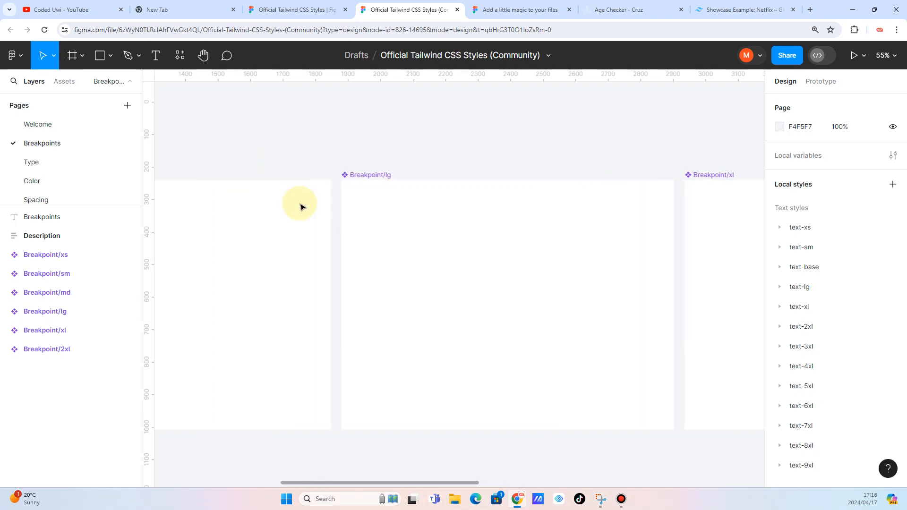
{"action": "scroll", "coordinate": [300, 206], "scroll_direction": "left", "scroll_amount": 2}
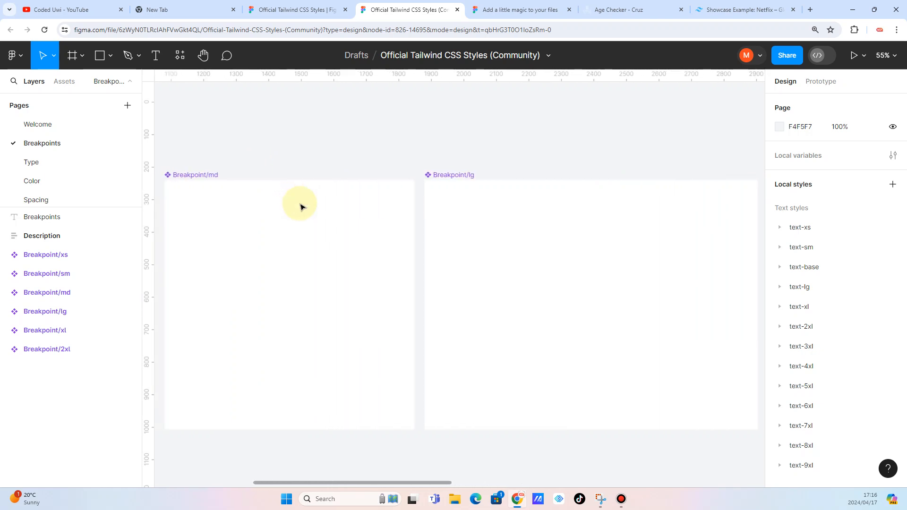
{"action": "scroll", "coordinate": [300, 207], "scroll_direction": "left", "scroll_amount": 3}
{"action": "scroll", "coordinate": [300, 206], "scroll_direction": "left", "scroll_amount": 4}
{"action": "scroll", "coordinate": [306, 205], "scroll_direction": "left", "scroll_amount": 3}
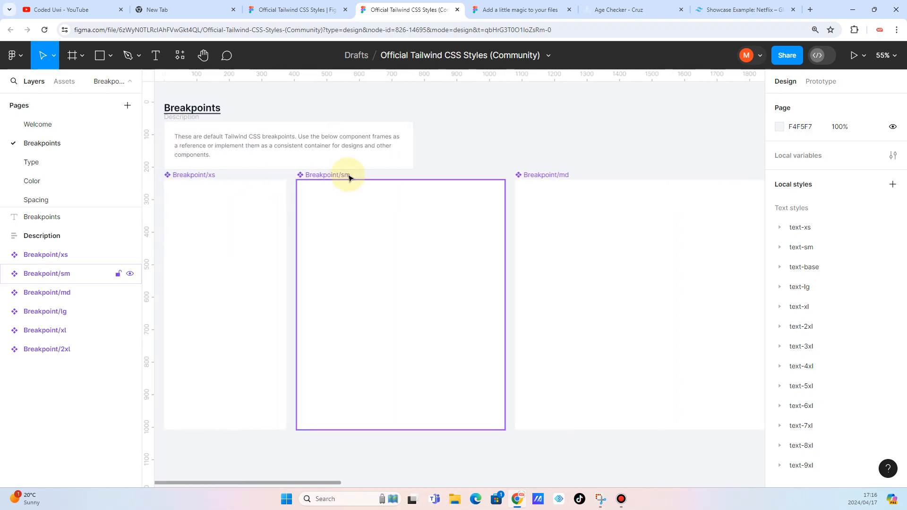
{"action": "scroll", "coordinate": [348, 177], "scroll_direction": "right", "scroll_amount": 4}
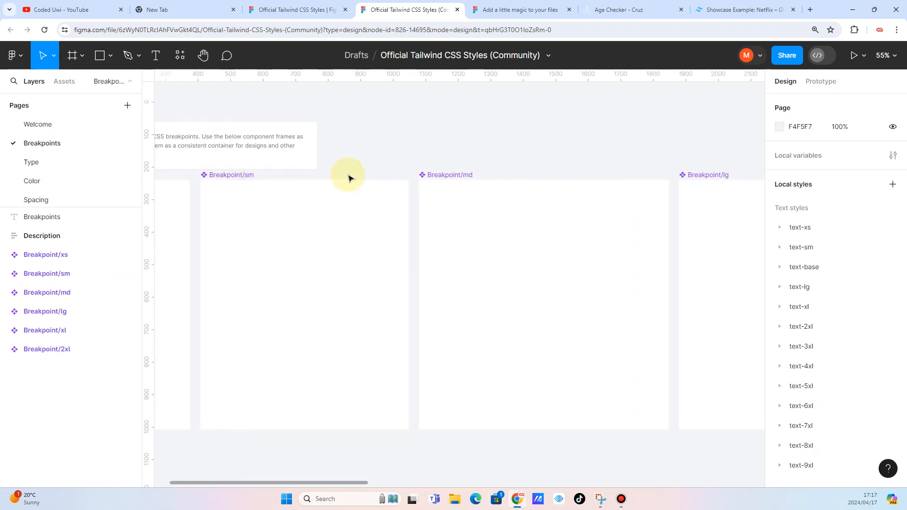
Switch from the Figma styles file to the Netflix Global Top 10 example in the Tailwind CSS showcase
{"action": "left_click", "coordinate": [722, 4]}
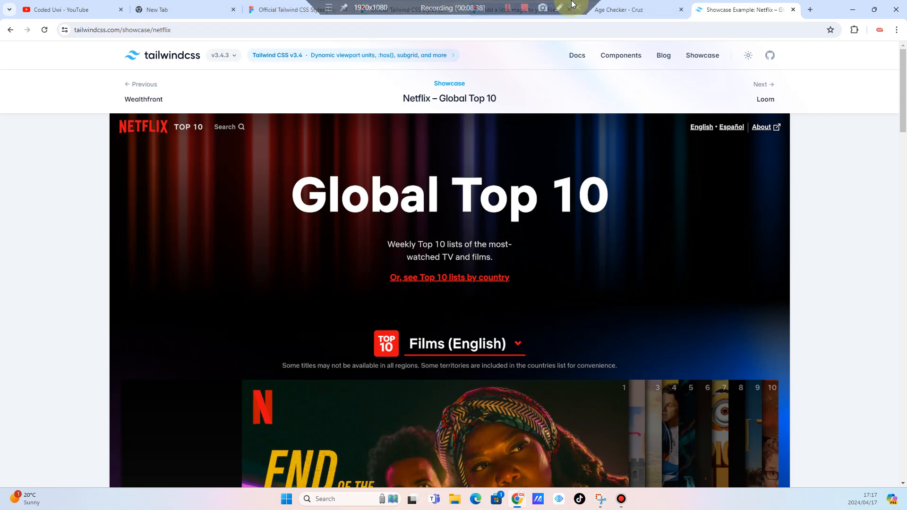
Return to the Official Tailwind CSS Styles file in Figma and review the breakpoint frames from xs up to Breakpoint/xl and back
{"action": "left_click", "coordinate": [521, 14]}
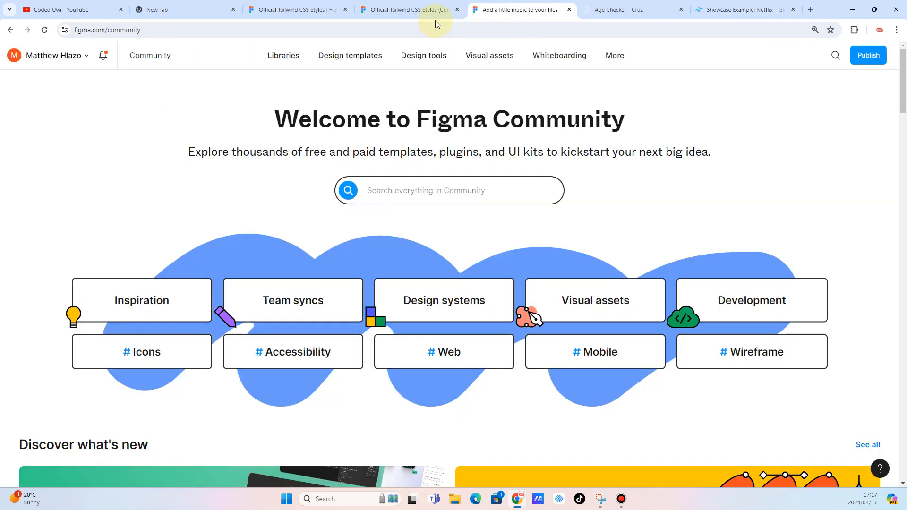
{"action": "left_click", "coordinate": [411, 9]}
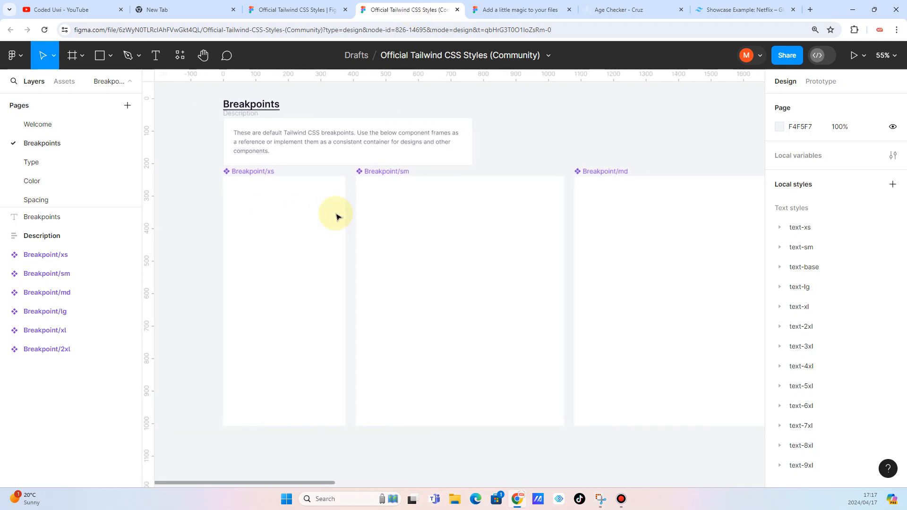
{"action": "scroll", "coordinate": [378, 189], "scroll_direction": "right", "scroll_amount": 2}
{"action": "scroll", "coordinate": [359, 175], "scroll_direction": "right", "scroll_amount": 5}
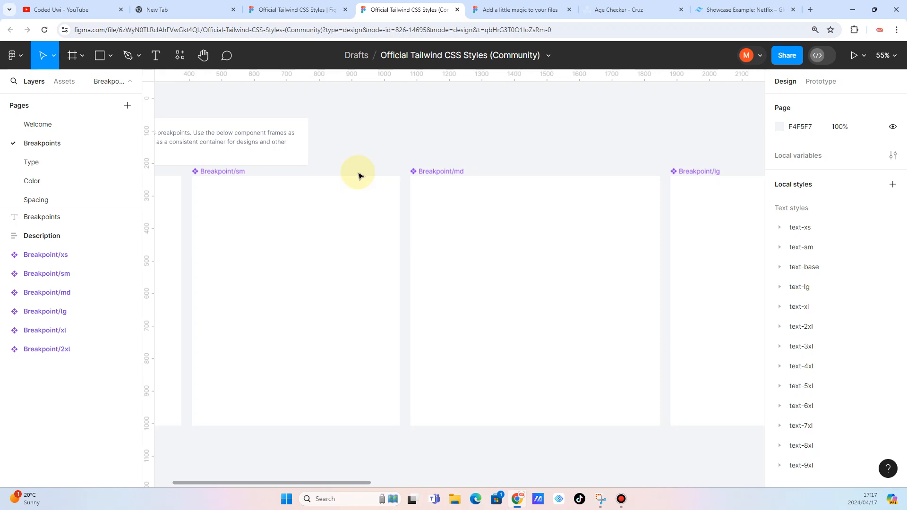
{"action": "scroll", "coordinate": [467, 178], "scroll_direction": "right", "scroll_amount": 6}
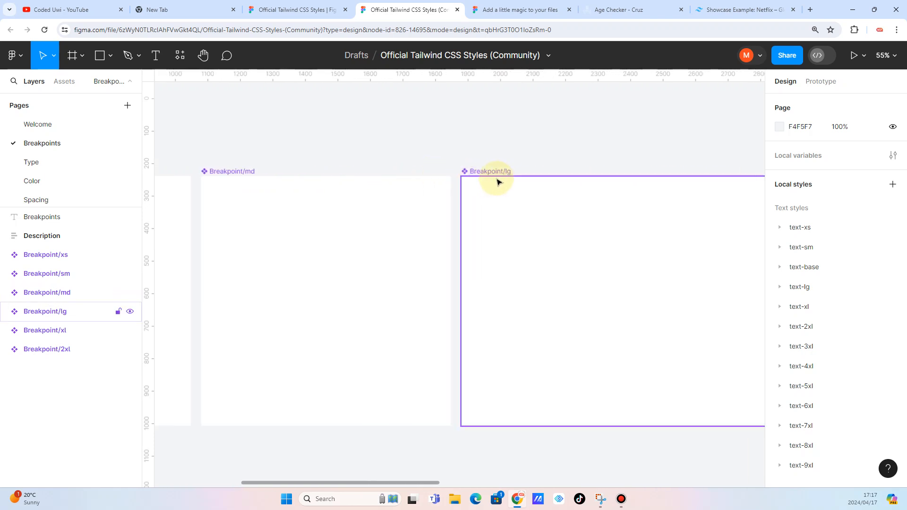
{"action": "scroll", "coordinate": [497, 182], "scroll_direction": "right", "scroll_amount": 3}
{"action": "scroll", "coordinate": [518, 184], "scroll_direction": "right", "scroll_amount": 5}
{"action": "scroll", "coordinate": [476, 166], "scroll_direction": "right", "scroll_amount": 1}
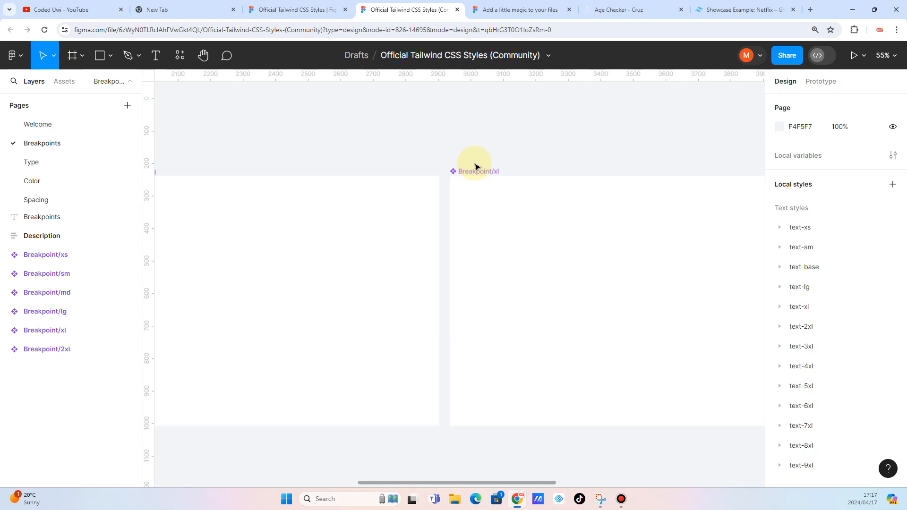
{"action": "scroll", "coordinate": [476, 167], "scroll_direction": "left", "scroll_amount": 9}
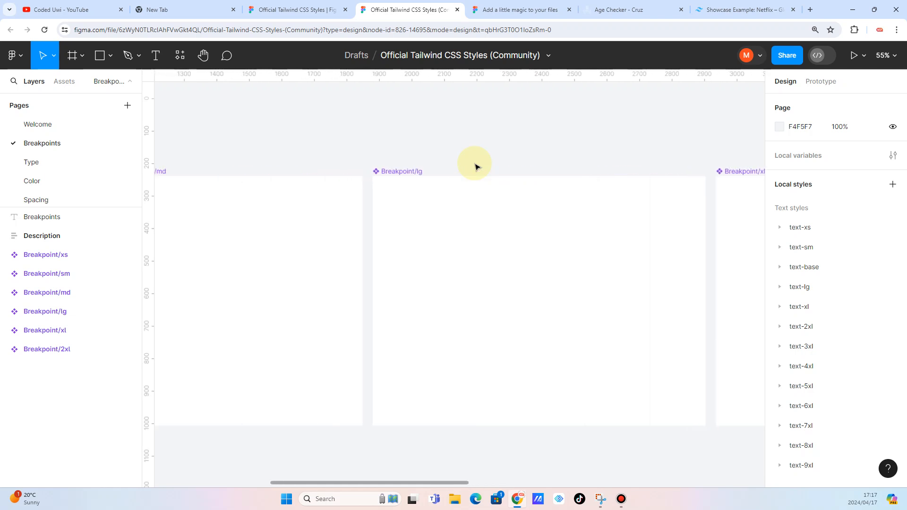
{"action": "scroll", "coordinate": [476, 166], "scroll_direction": "left", "scroll_amount": 7}
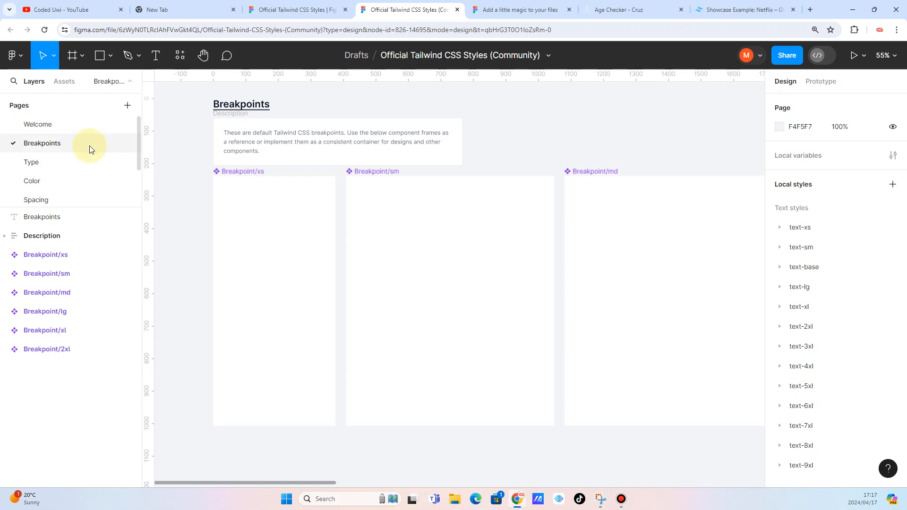
Show the file's Color page and examine the extended palette's color scales up close, from Lime and Green through to Rose
{"action": "left_click", "coordinate": [32, 182]}
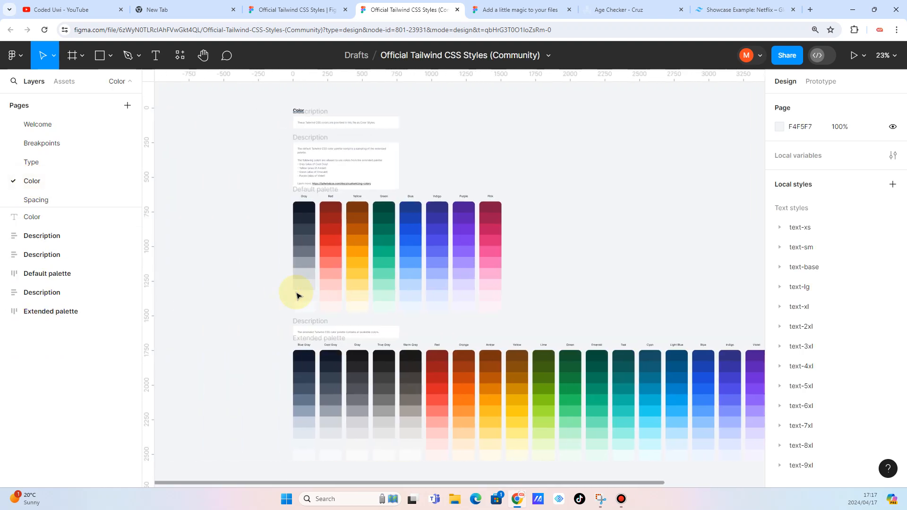
{"action": "scroll", "coordinate": [296, 295], "scroll_direction": "down", "scroll_amount": 3}
{"action": "scroll", "coordinate": [297, 296], "scroll_direction": "right", "scroll_amount": 6}
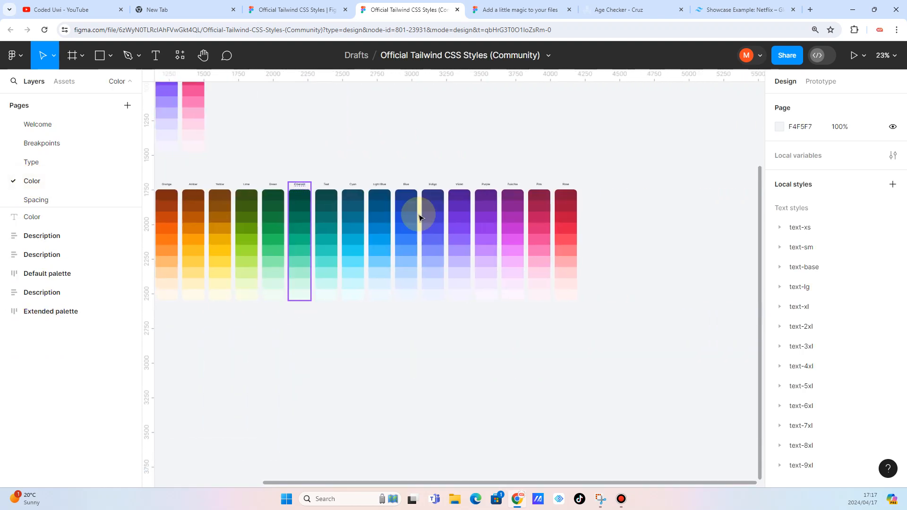
{"action": "scroll", "coordinate": [464, 243], "scroll_direction": "up", "scroll_amount": 5}
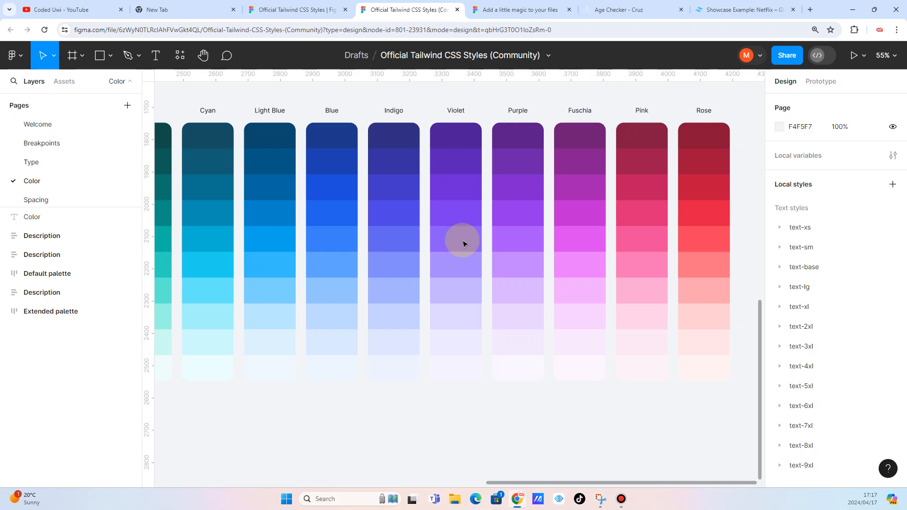
{"action": "scroll", "coordinate": [464, 243], "scroll_direction": "up", "scroll_amount": 2}
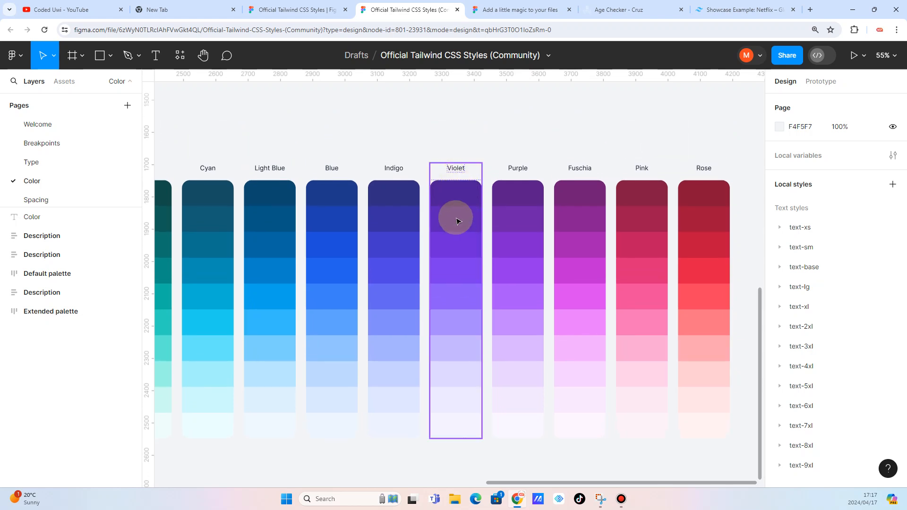
{"action": "scroll", "coordinate": [456, 220], "scroll_direction": "right", "scroll_amount": 3}
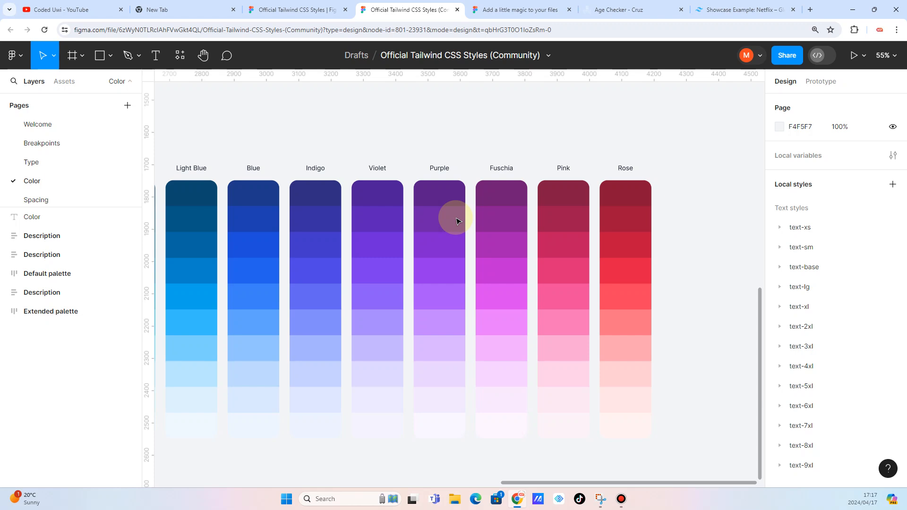
{"action": "scroll", "coordinate": [456, 221], "scroll_direction": "left", "scroll_amount": 10}
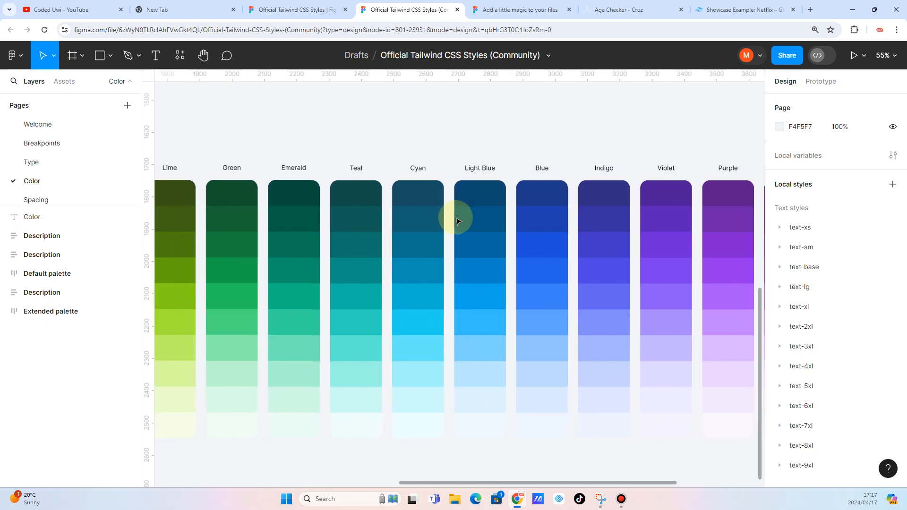
{"action": "scroll", "coordinate": [456, 220], "scroll_direction": "right", "scroll_amount": 8}
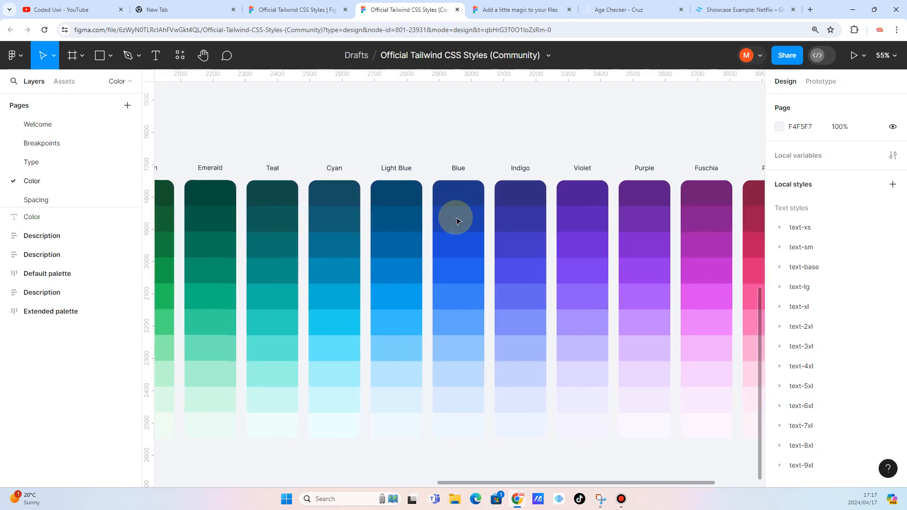
{"action": "scroll", "coordinate": [457, 220], "scroll_direction": "right", "scroll_amount": 4}
Inspect the Purple color scale in the extended palette, then clear the selection
{"action": "left_click", "coordinate": [374, 217]}
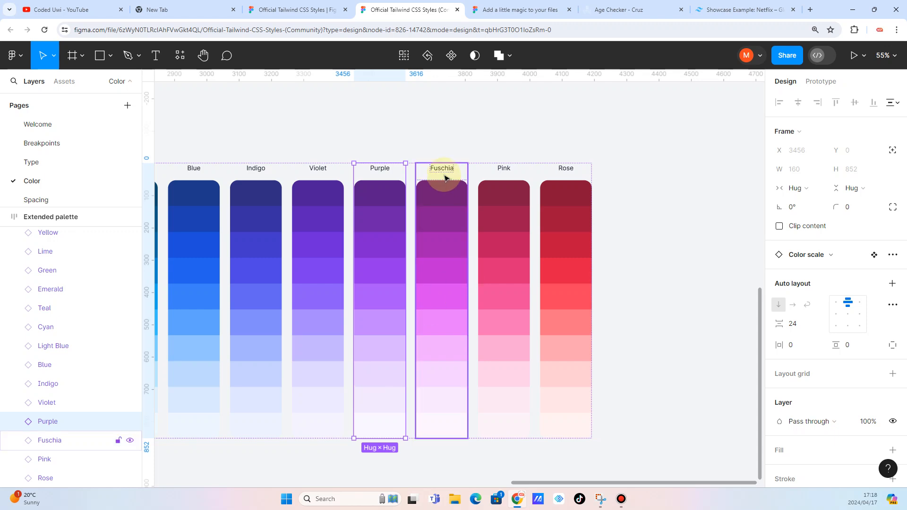
{"action": "left_click", "coordinate": [466, 120]}
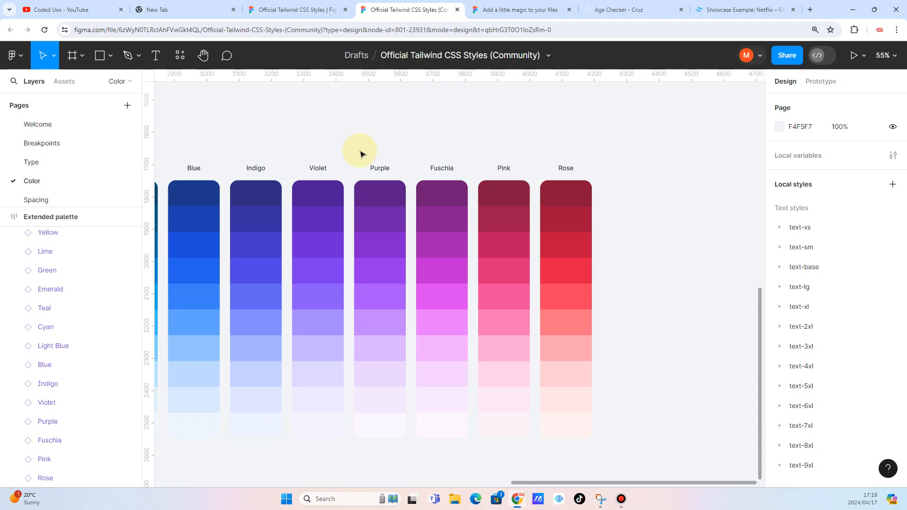
{"action": "left_click", "coordinate": [381, 196]}
{"action": "left_click", "coordinate": [444, 137]}
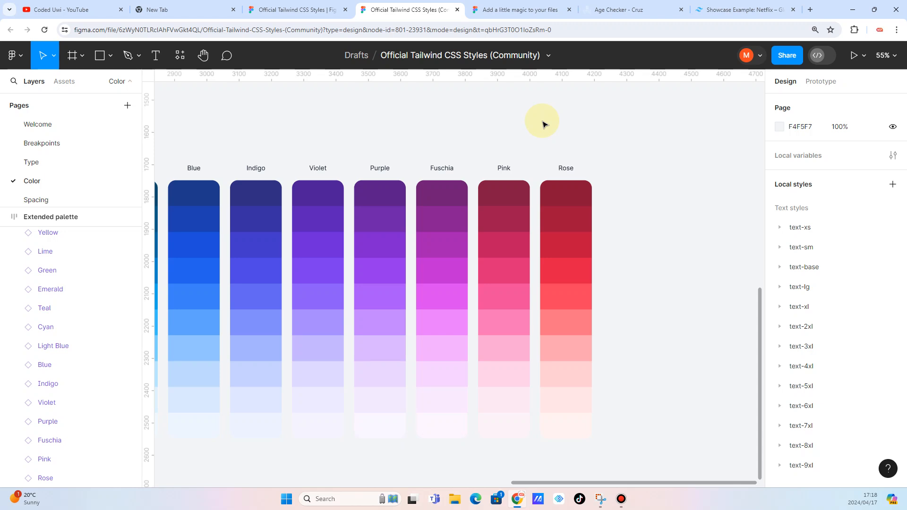
Search the Figma Community for "material ui" and open the Material UI for Figma (and MUI X) kit as a design file
{"action": "left_click", "coordinate": [516, 9]}
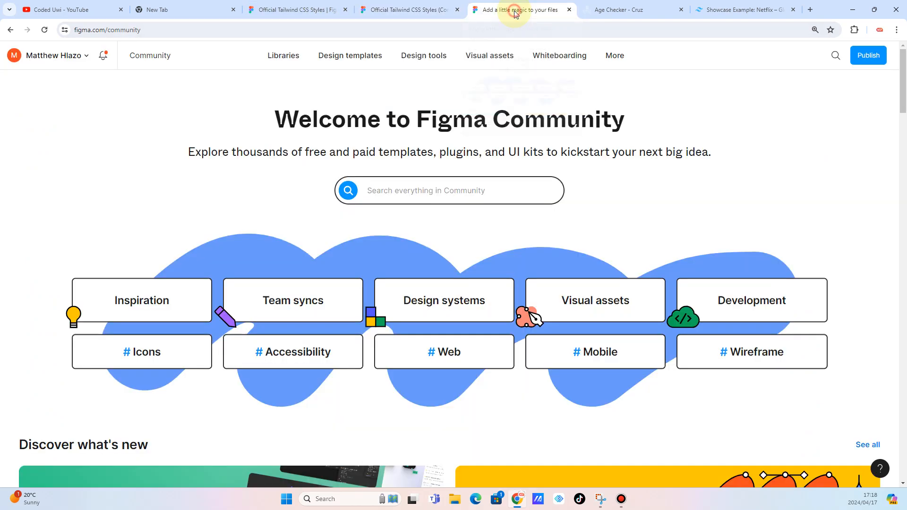
{"action": "left_click", "coordinate": [411, 183]}
{"action": "type", "text": "material ui"}
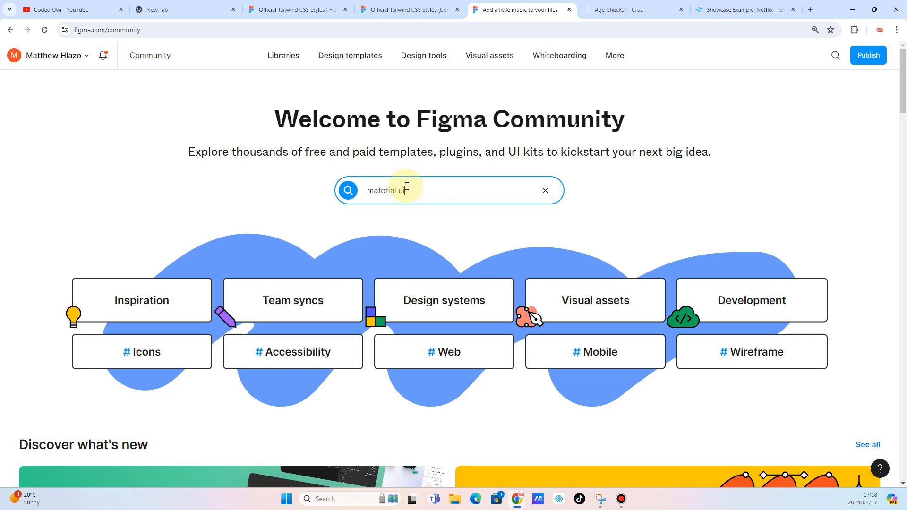
{"action": "key", "text": "Return"}
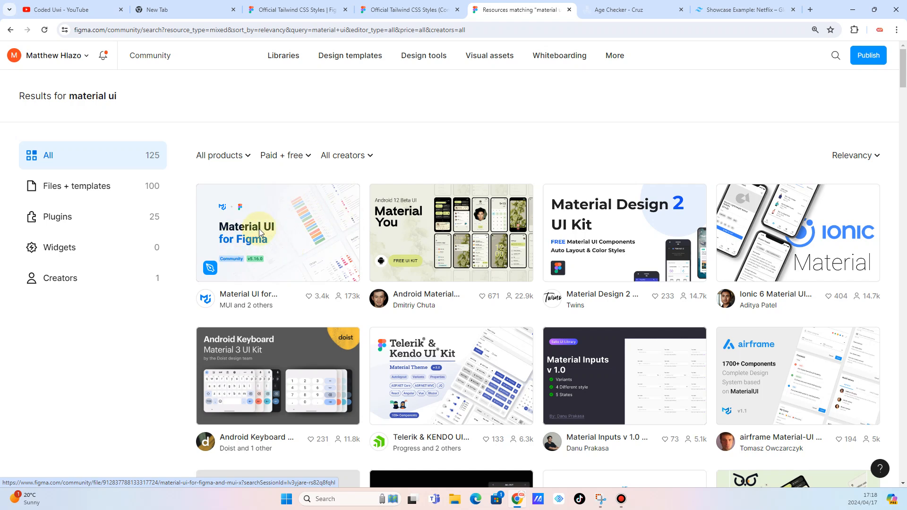
{"action": "left_click", "coordinate": [292, 247]}
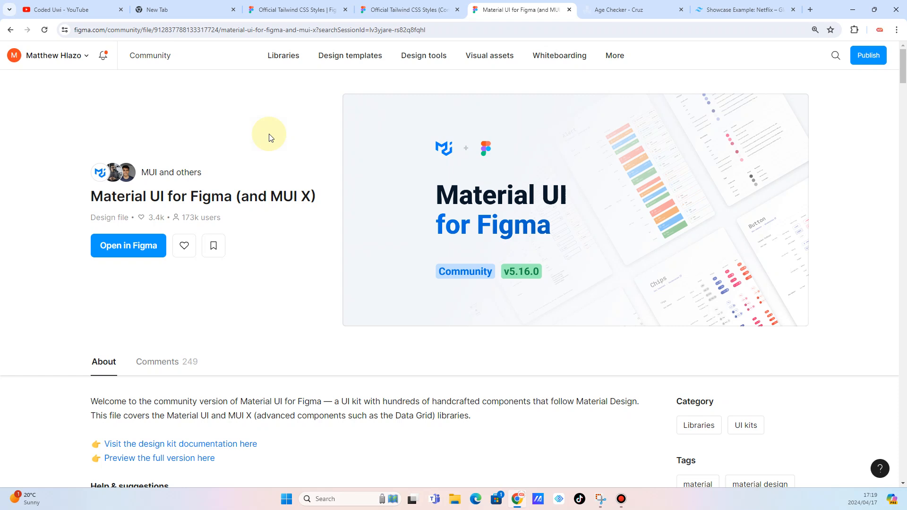
{"action": "left_click", "coordinate": [125, 246]}
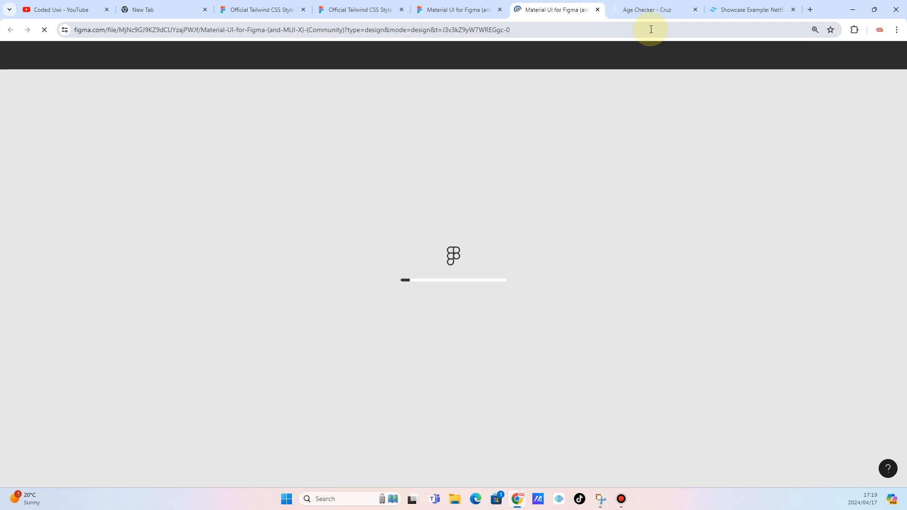
Switch to the Cruz age checker page and examine its country selection, leaving South Africa chosen
{"action": "left_click", "coordinate": [645, 12]}
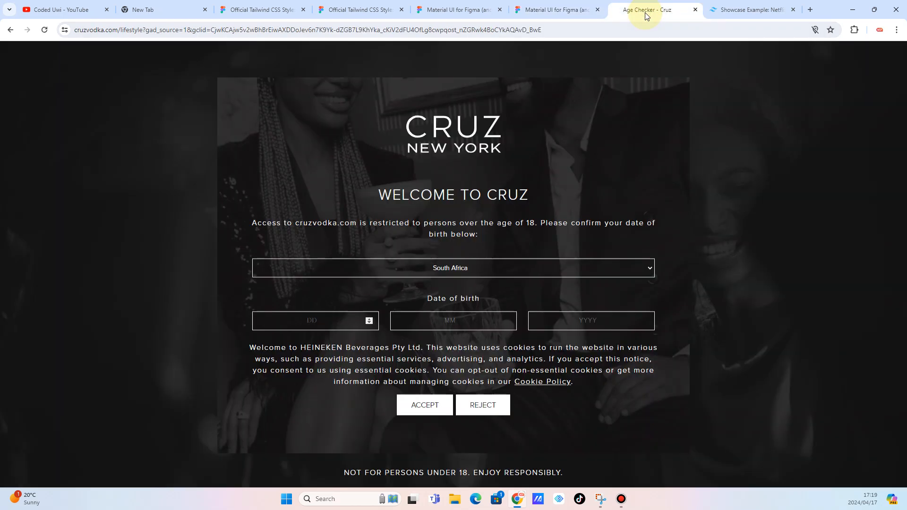
{"action": "left_click", "coordinate": [491, 270]}
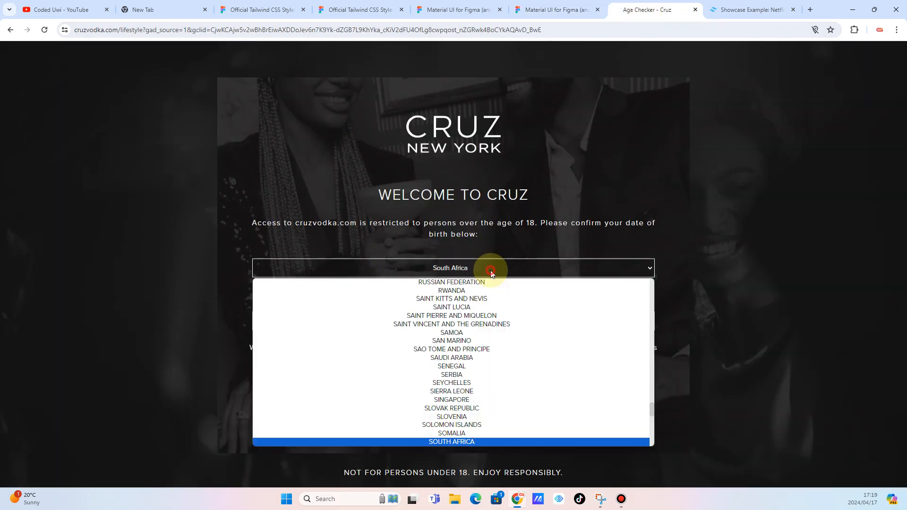
{"action": "left_click", "coordinate": [767, 263]}
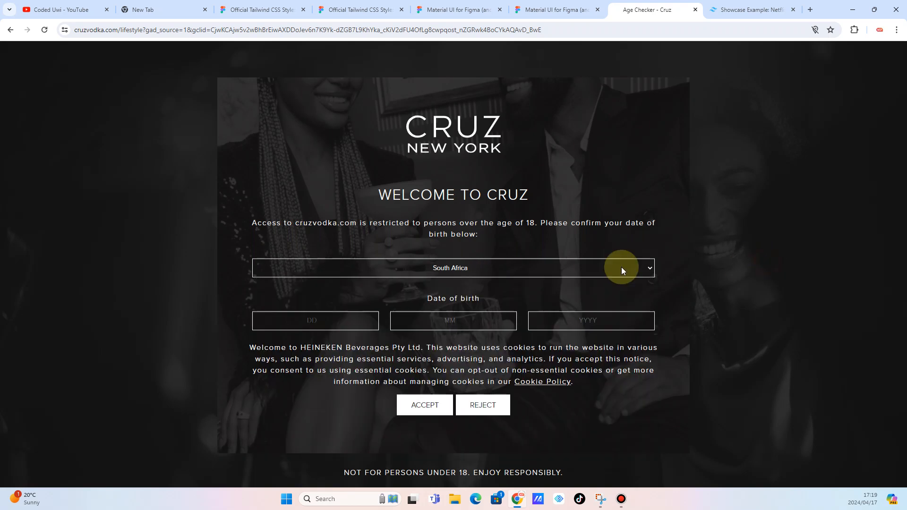
{"action": "left_click", "coordinate": [135, 30]}
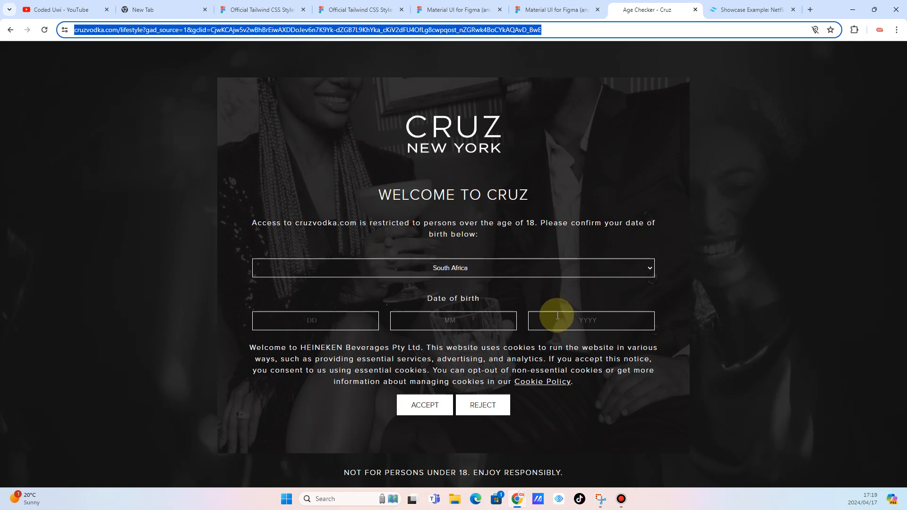
{"action": "left_click", "coordinate": [460, 269]}
{"action": "left_click", "coordinate": [516, 212]}
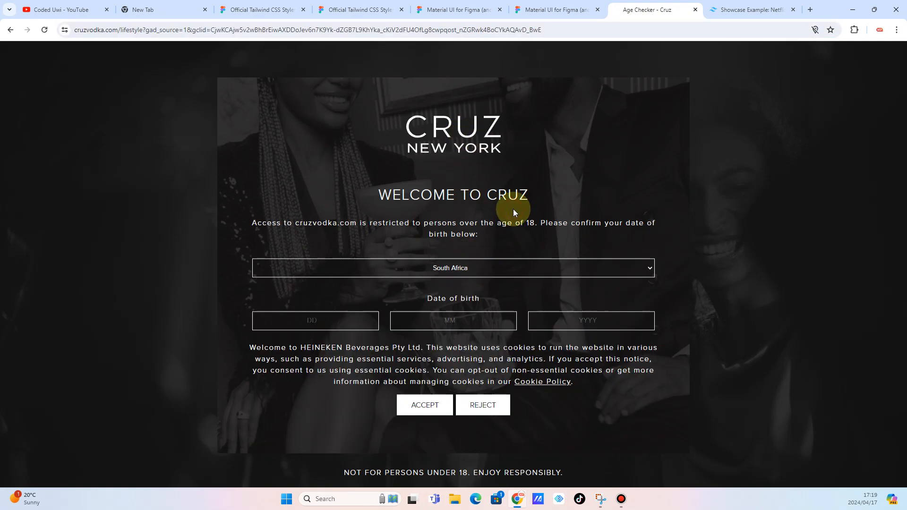
Replace the Cruz page with a Google search for "driible" and open the Dribbble website from the results
{"action": "left_click", "coordinate": [201, 30]}
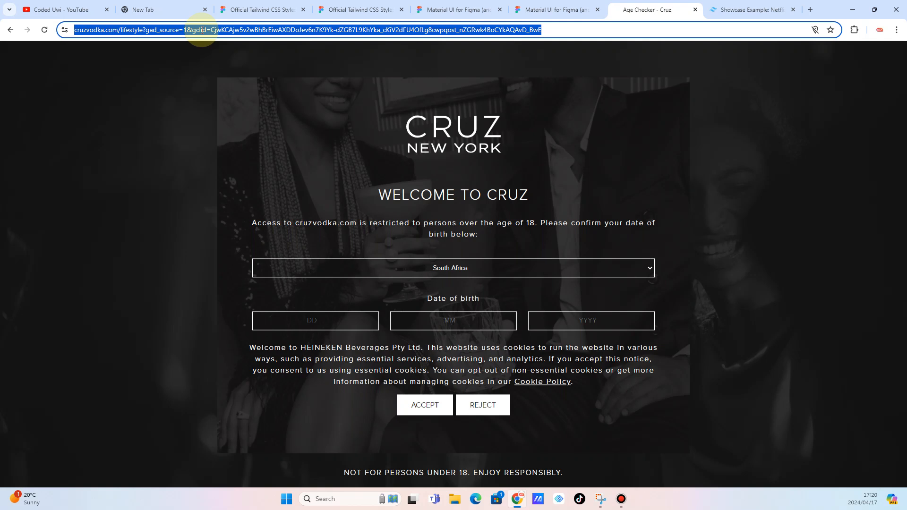
{"action": "type", "text": "driible"}
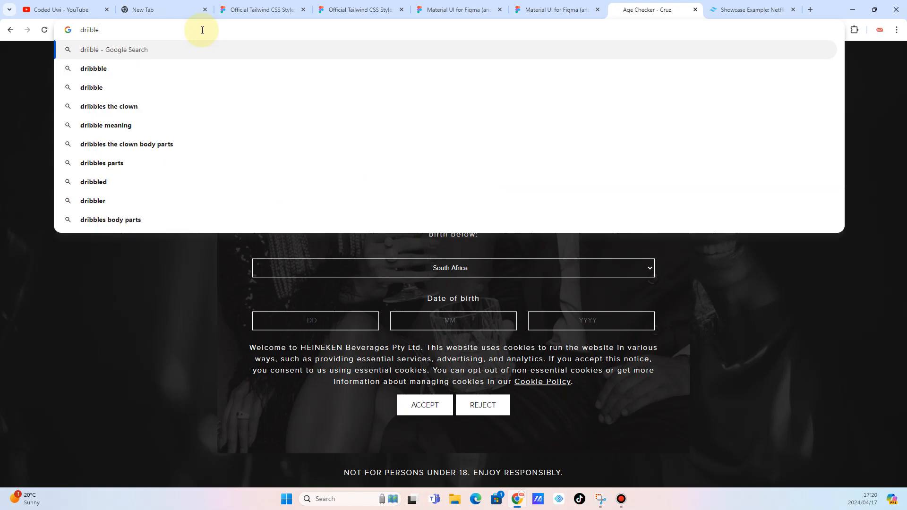
{"action": "key", "text": "Return"}
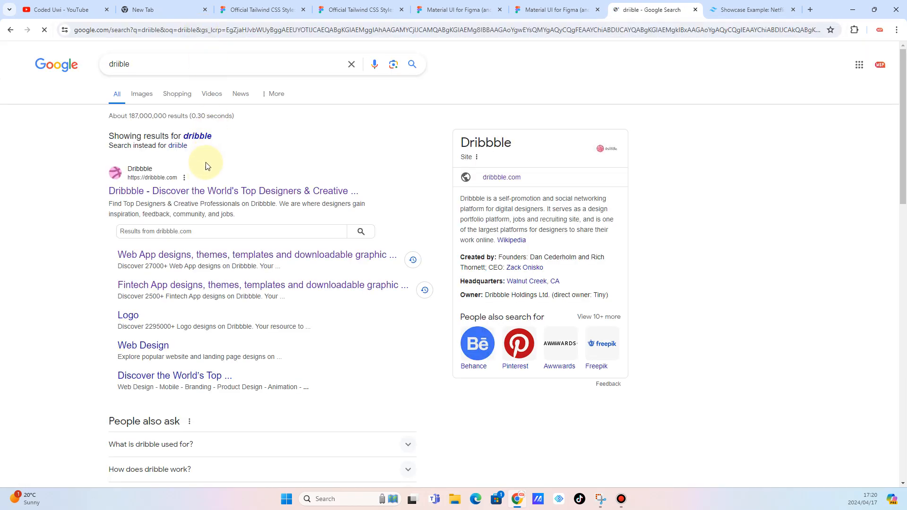
{"action": "left_click", "coordinate": [199, 192]}
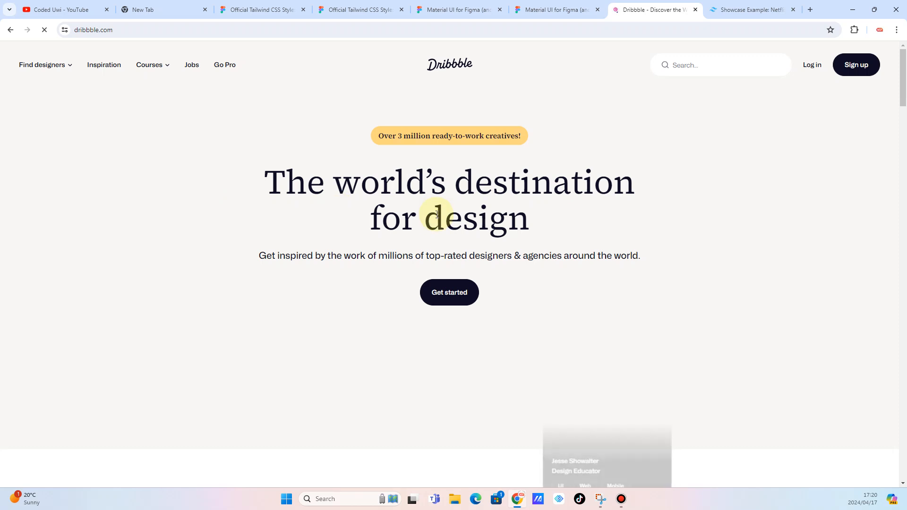
Search Dribbble for "login web" designs
{"action": "left_click", "coordinate": [698, 71]}
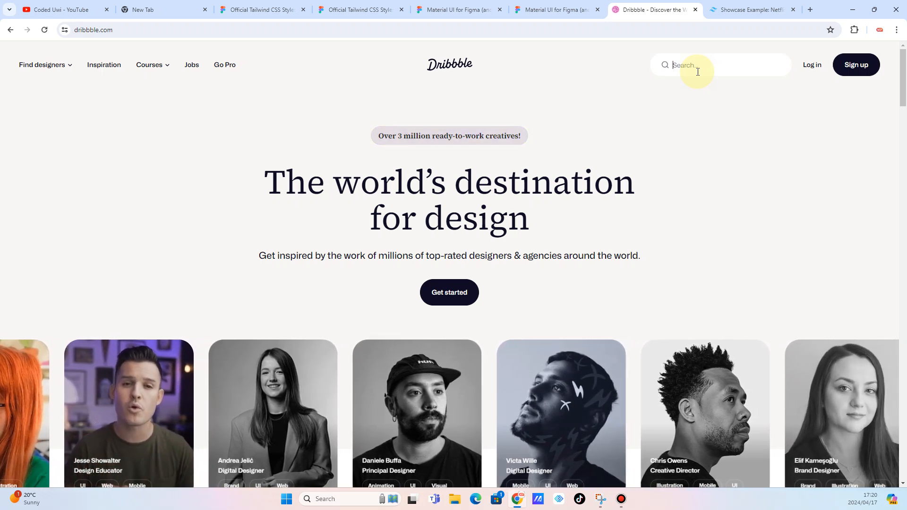
{"action": "type", "text": "login we"}
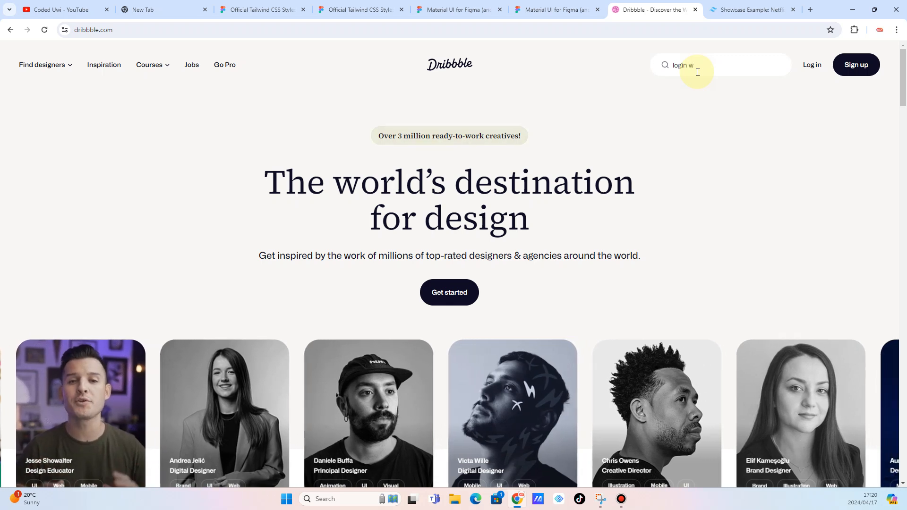
{"action": "type", "text": "b"}
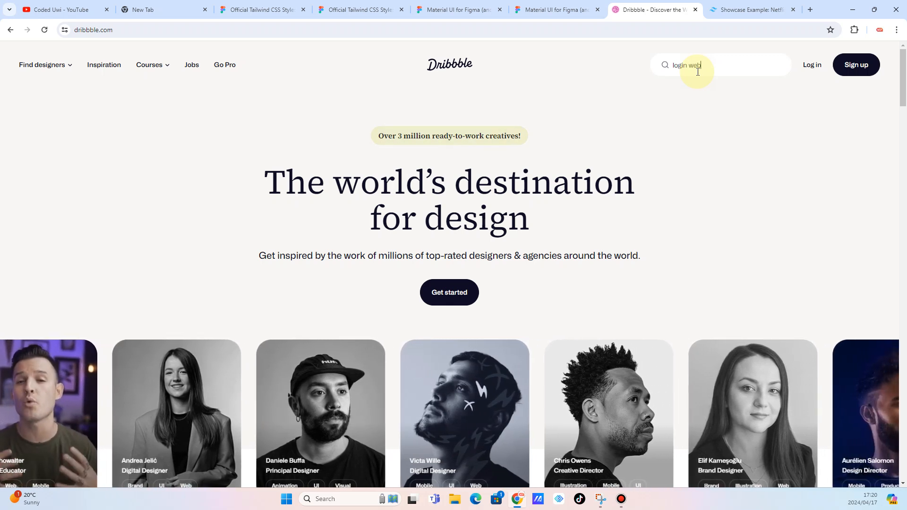
{"action": "key", "text": "Return"}
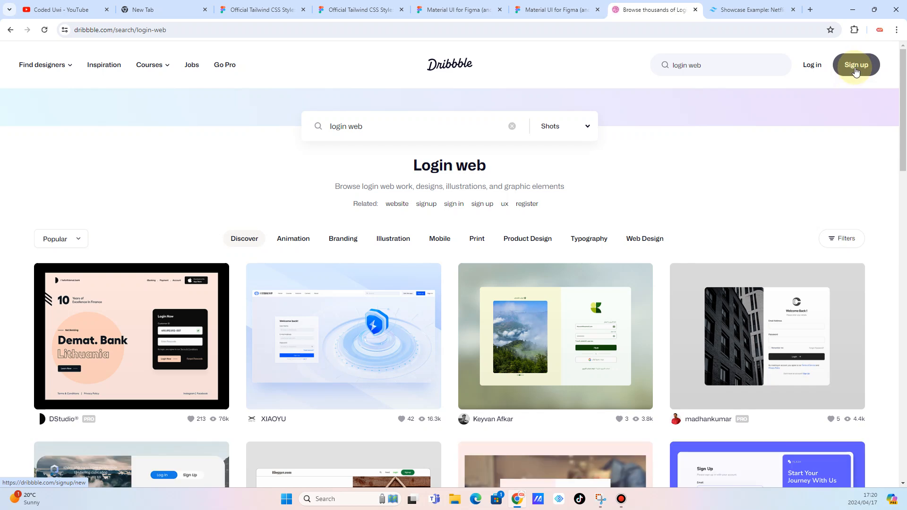
Open the "Login Page Design for Stream Outbound Call Platform" shot and copy its image
{"action": "left_click", "coordinate": [316, 335]}
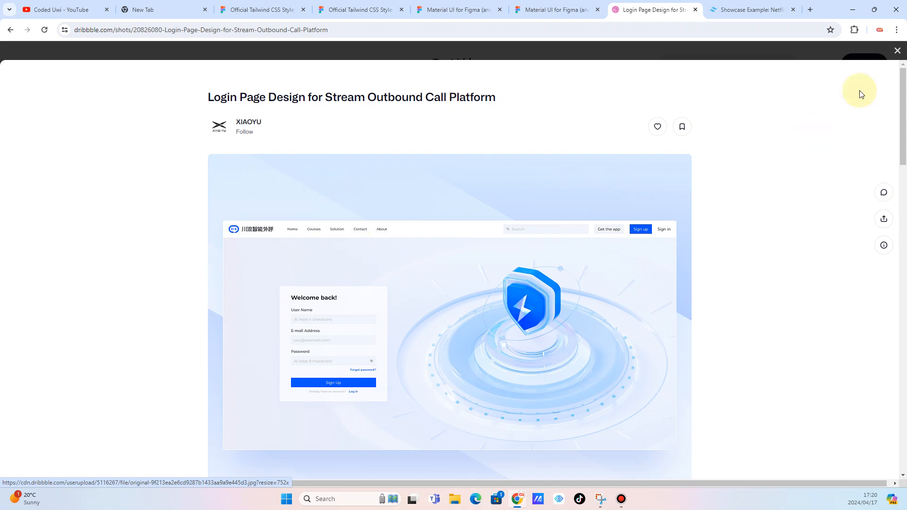
{"action": "scroll", "coordinate": [453, 308], "scroll_direction": "down", "scroll_amount": 1}
{"action": "scroll", "coordinate": [453, 308], "scroll_direction": "down", "scroll_amount": 1}
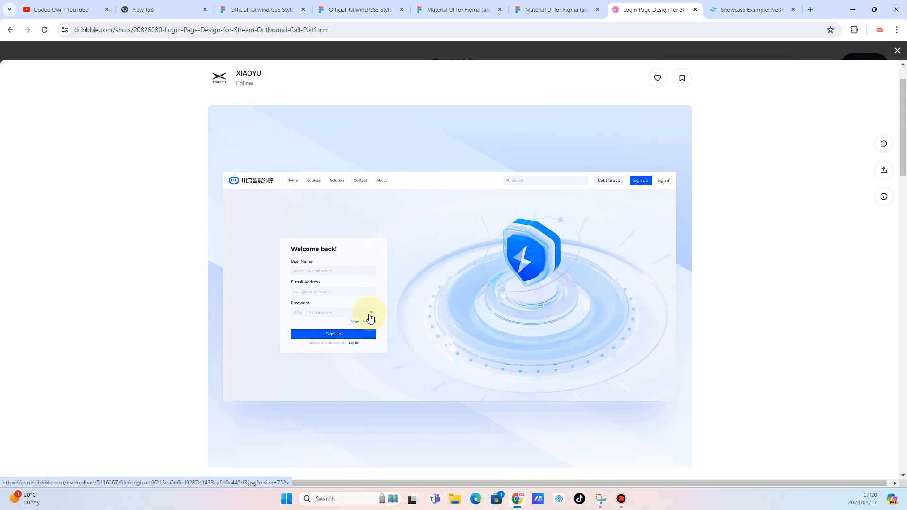
{"action": "right_click", "coordinate": [339, 267]}
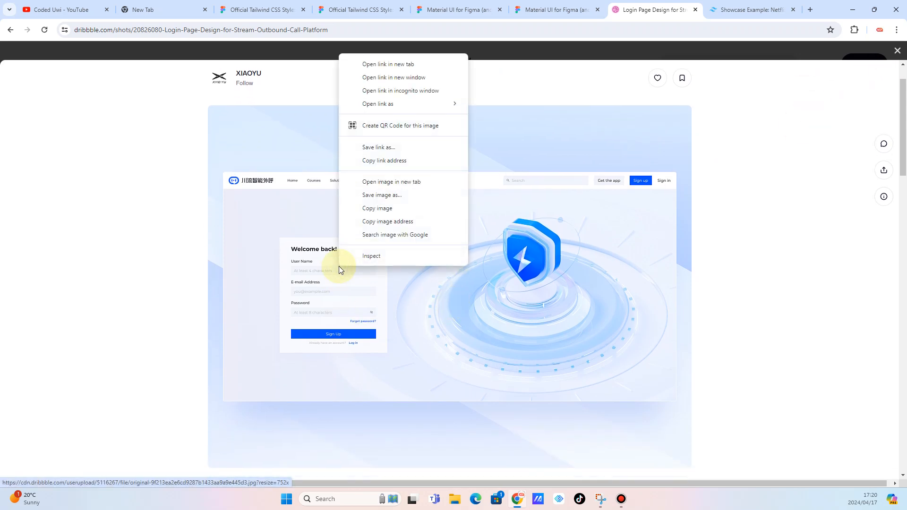
{"action": "left_click", "coordinate": [381, 212]}
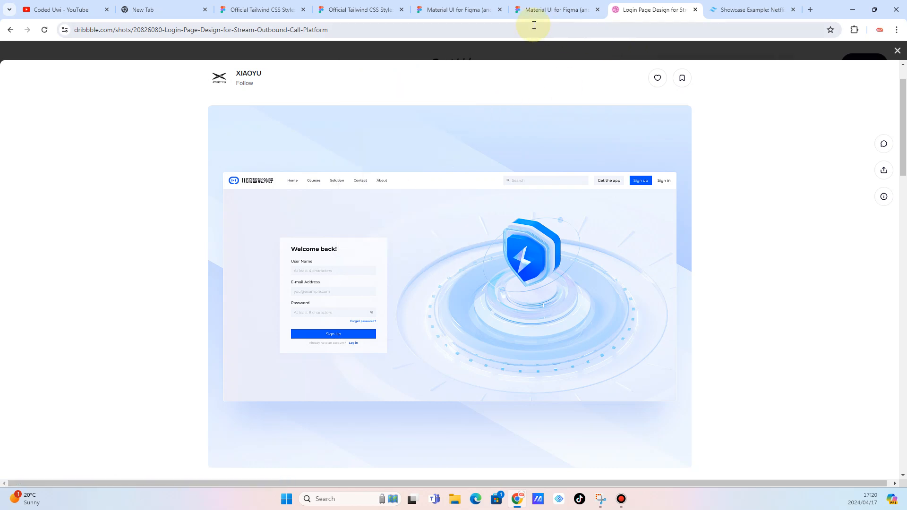
Switch to the Material UI for Figma design file and add a page named "Coded Uwi"
{"action": "left_click", "coordinate": [552, 9]}
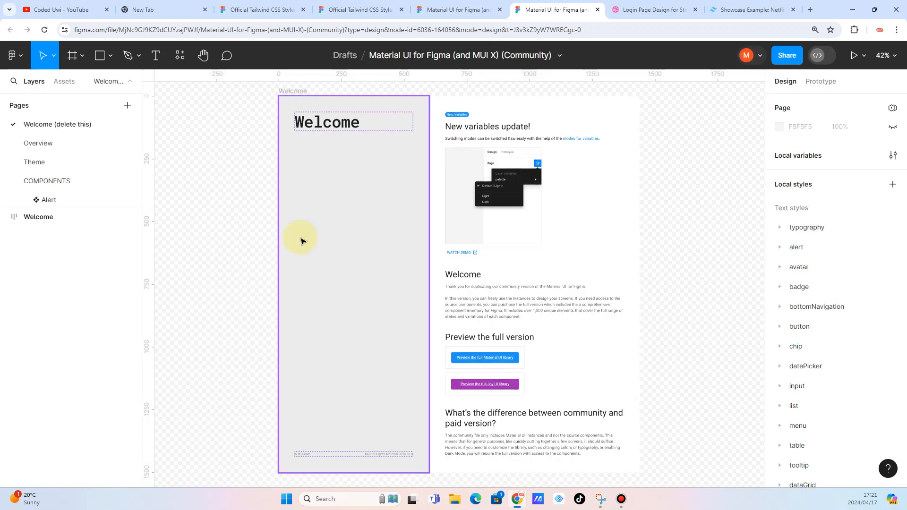
{"action": "scroll", "coordinate": [246, 286], "scroll_direction": "right", "scroll_amount": 2}
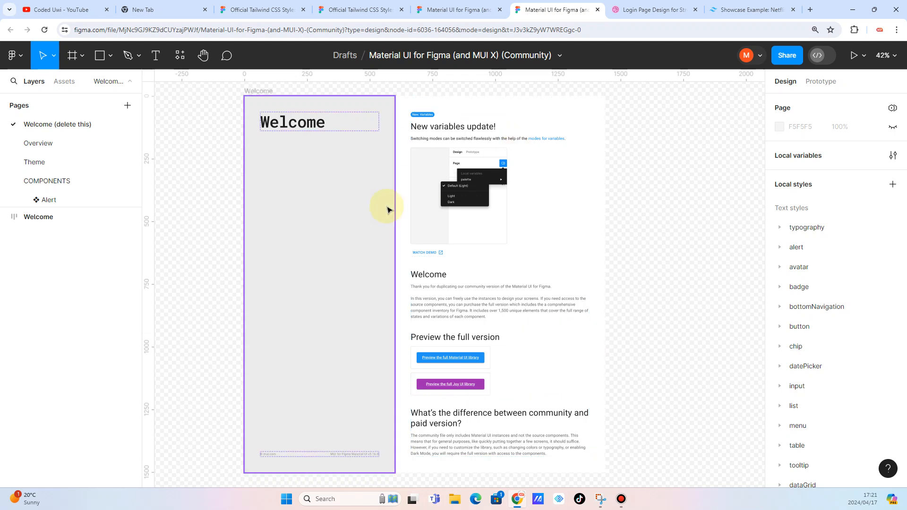
{"action": "scroll", "coordinate": [388, 210], "scroll_direction": "down", "scroll_amount": 3}
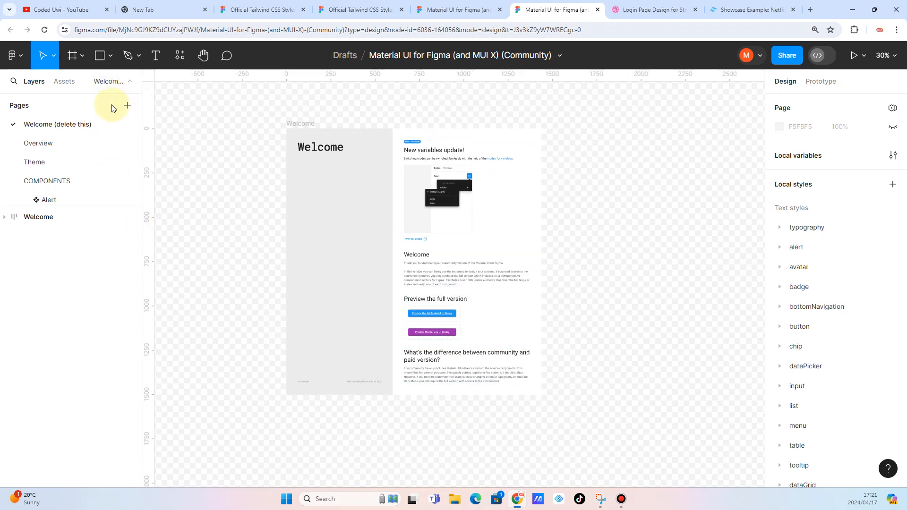
{"action": "left_click", "coordinate": [128, 107]}
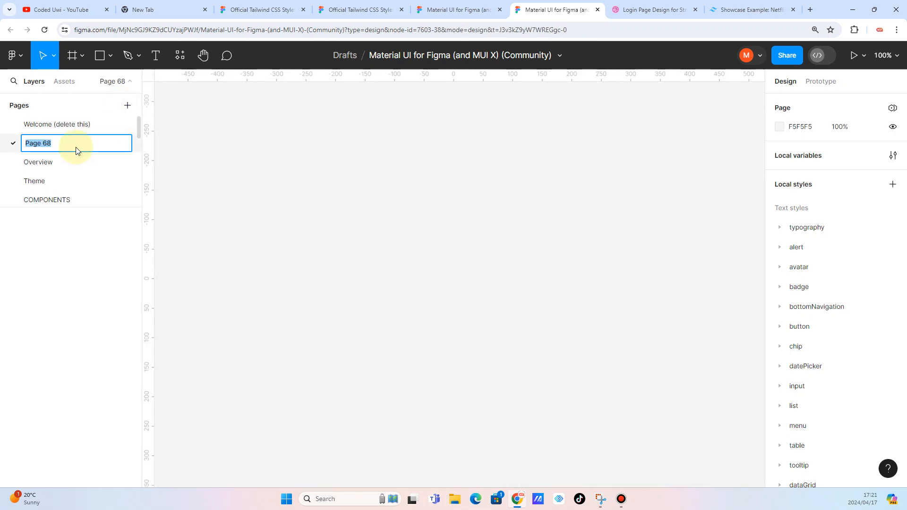
{"action": "type", "text": "Coded Uwi"}
{"action": "key", "text": "Return"}
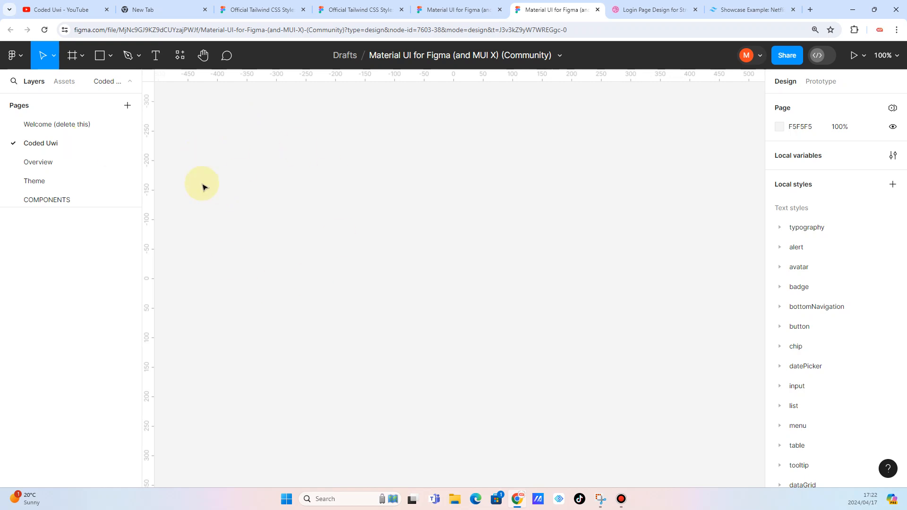
Look through the kit's Welcome, COMPONENTS and instance pages, and examine the Tabs examples
{"action": "left_click", "coordinate": [34, 126]}
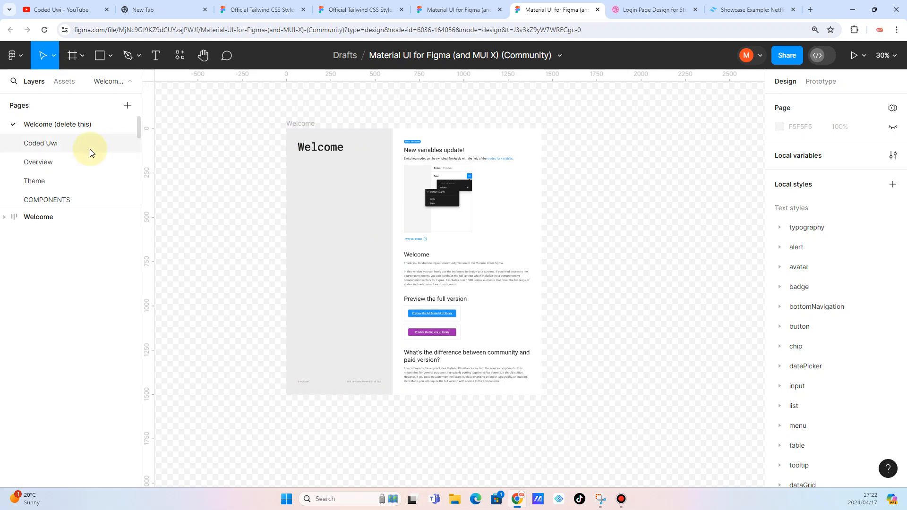
{"action": "left_click", "coordinate": [30, 199]}
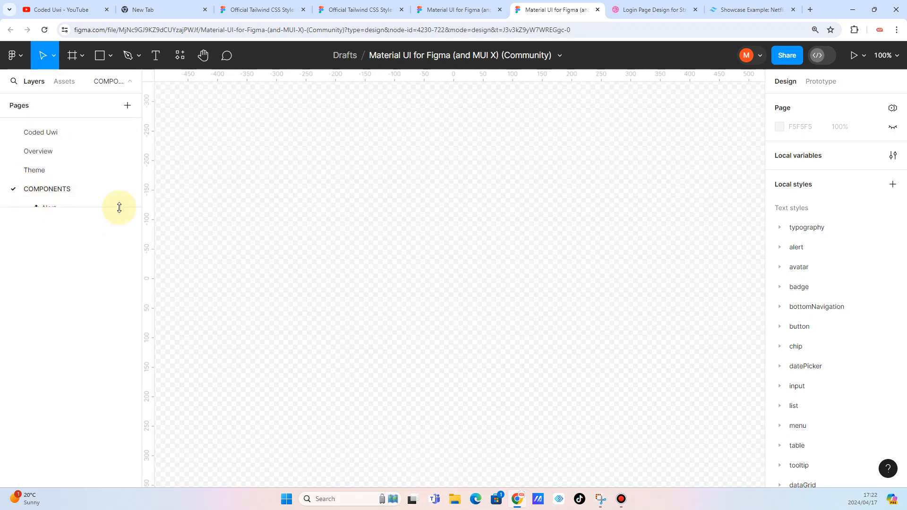
{"action": "scroll", "coordinate": [100, 180], "scroll_direction": "down", "scroll_amount": 6}
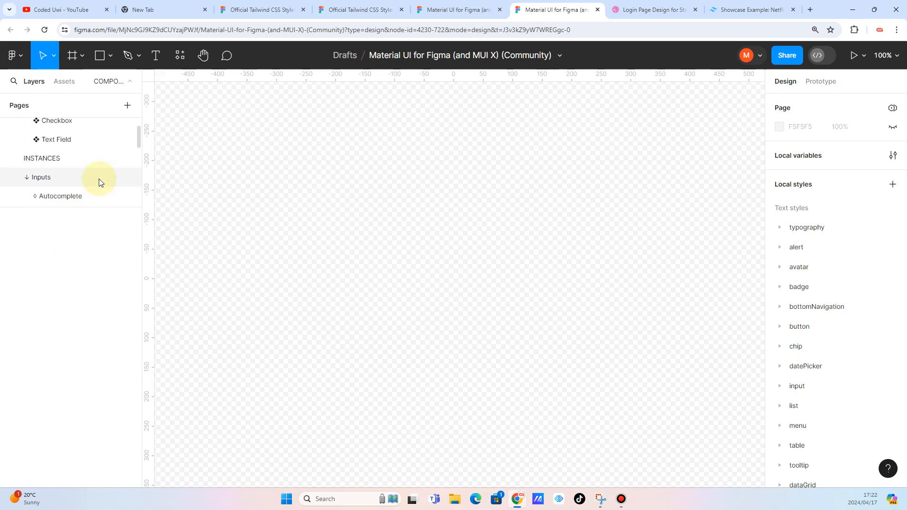
{"action": "scroll", "coordinate": [101, 183], "scroll_direction": "down", "scroll_amount": 6}
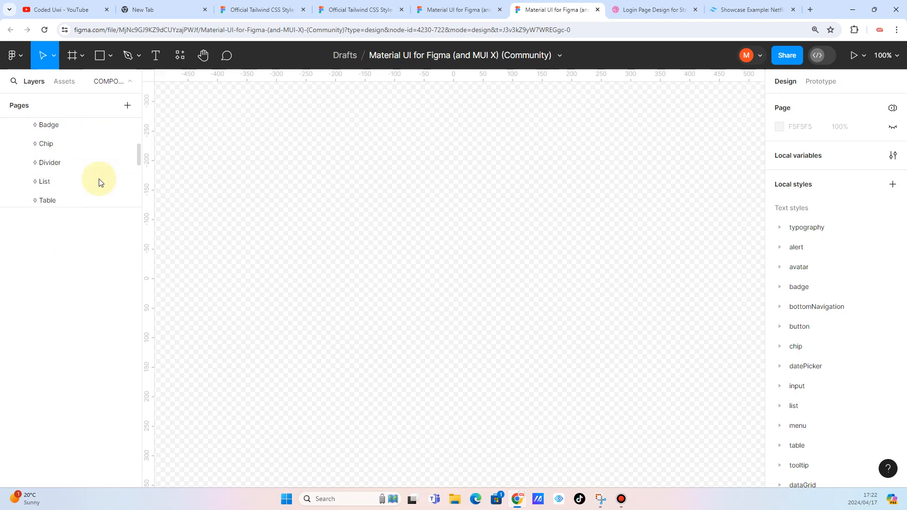
{"action": "scroll", "coordinate": [99, 182], "scroll_direction": "down", "scroll_amount": 8}
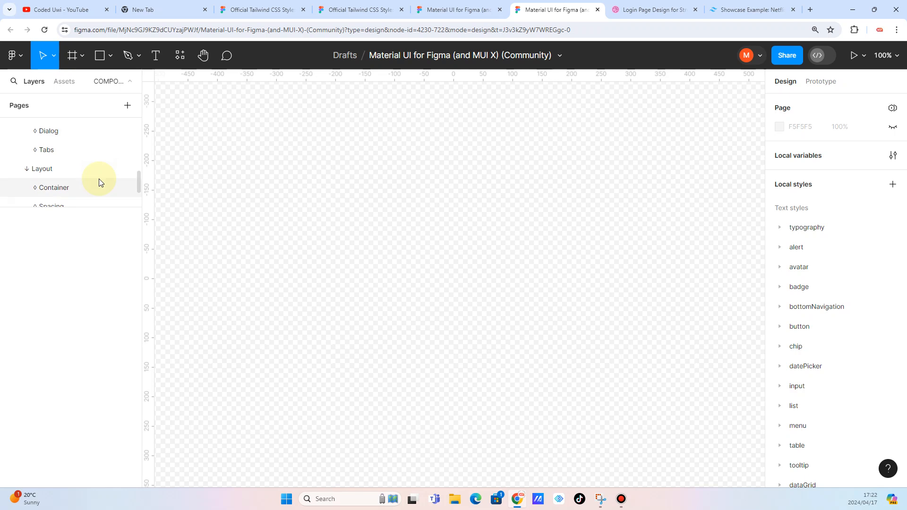
{"action": "left_click", "coordinate": [46, 150]}
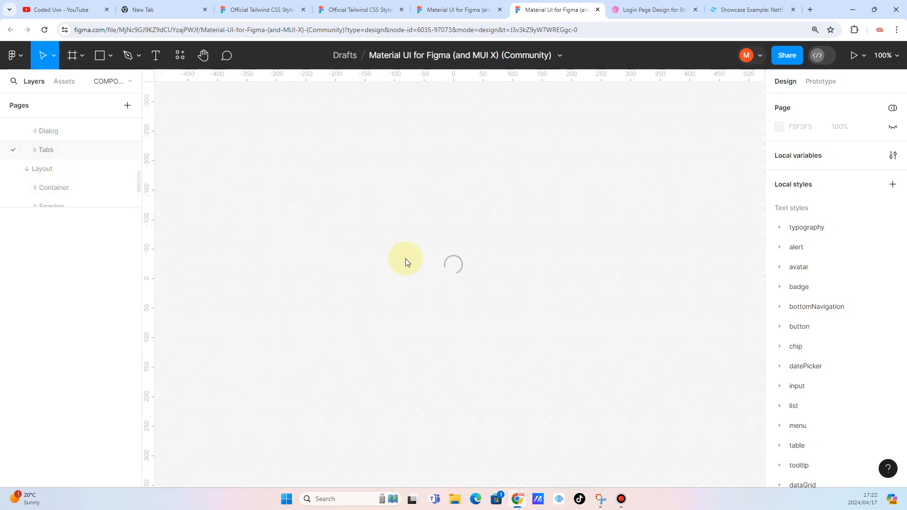
{"action": "scroll", "coordinate": [523, 316], "scroll_direction": "right", "scroll_amount": 5}
{"action": "scroll", "coordinate": [542, 316], "scroll_direction": "left", "scroll_amount": 10}
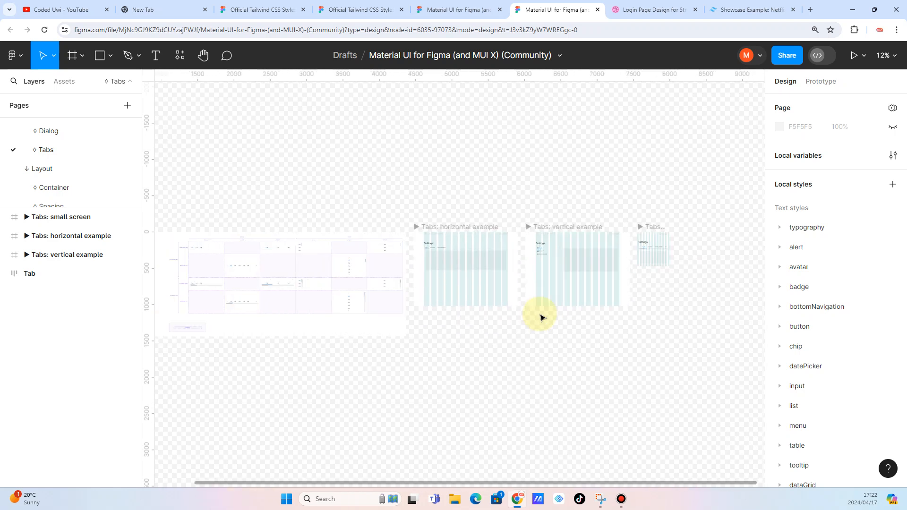
{"action": "scroll", "coordinate": [541, 316], "scroll_direction": "right", "scroll_amount": 3}
Examine the Dialog page's examples and look back through the kit's page list
{"action": "left_click", "coordinate": [38, 137]}
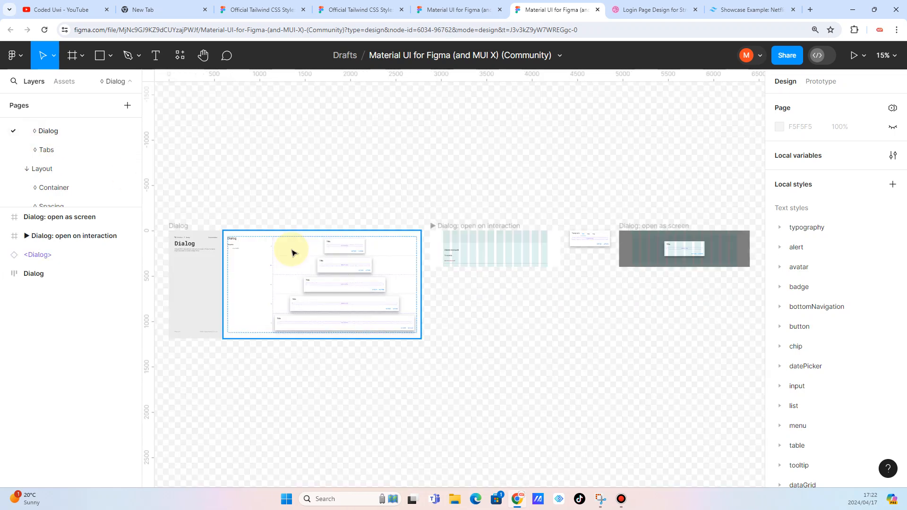
{"action": "scroll", "coordinate": [292, 252], "scroll_direction": "left", "scroll_amount": 8}
{"action": "scroll", "coordinate": [292, 251], "scroll_direction": "right", "scroll_amount": 4}
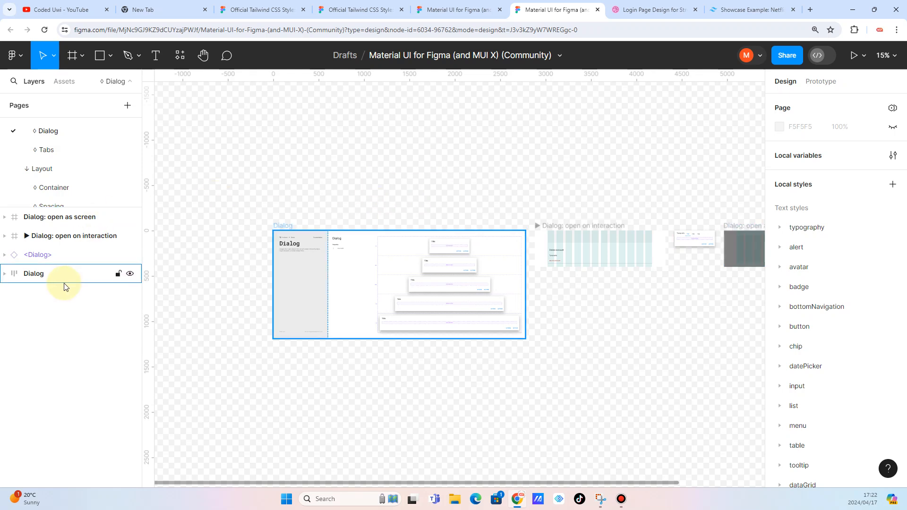
{"action": "scroll", "coordinate": [60, 170], "scroll_direction": "down", "scroll_amount": 3}
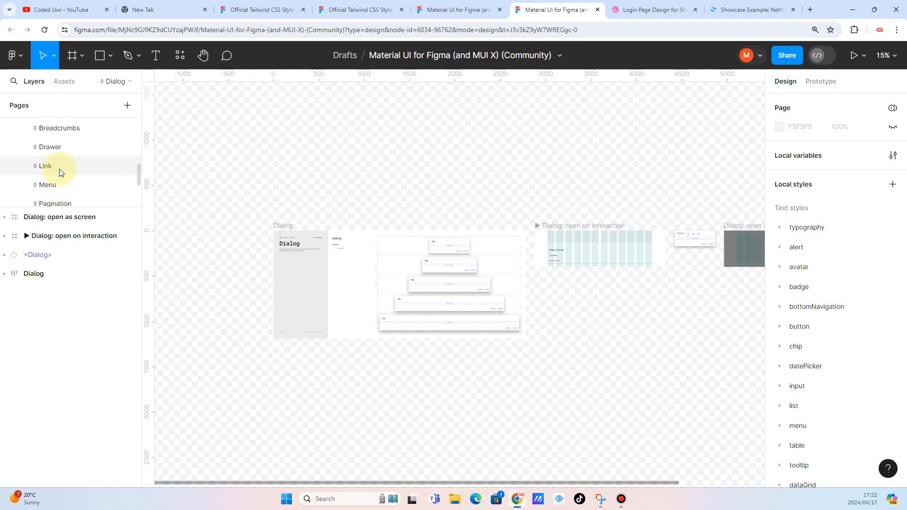
{"action": "scroll", "coordinate": [57, 173], "scroll_direction": "up", "scroll_amount": 5}
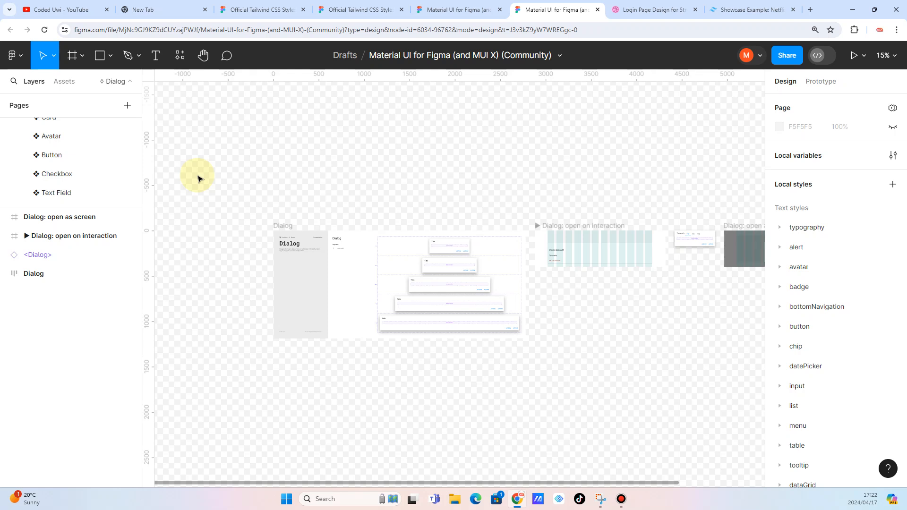
{"action": "scroll", "coordinate": [80, 178], "scroll_direction": "up", "scroll_amount": 5}
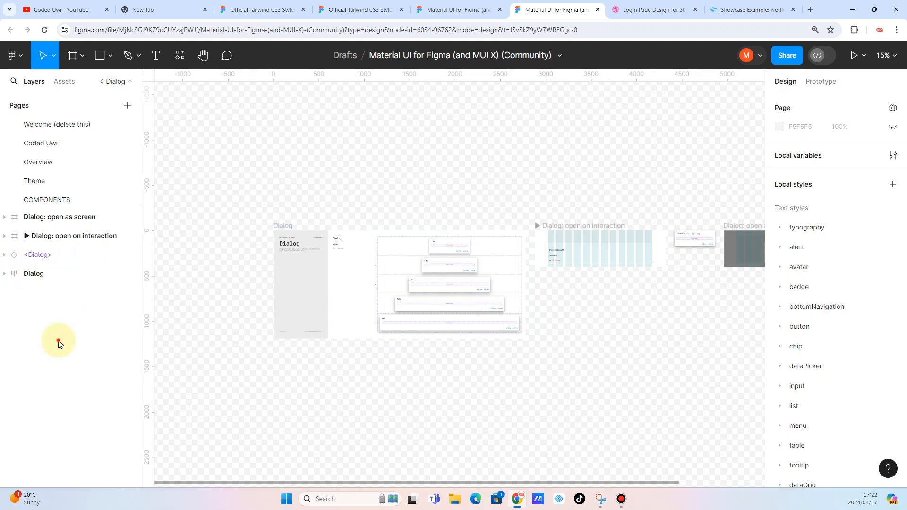
Open the Coded Uwi page and paste the copied login page image onto its canvas
{"action": "left_click", "coordinate": [128, 104]}
{"action": "left_click", "coordinate": [215, 176]}
{"action": "left_click", "coordinate": [46, 143]}
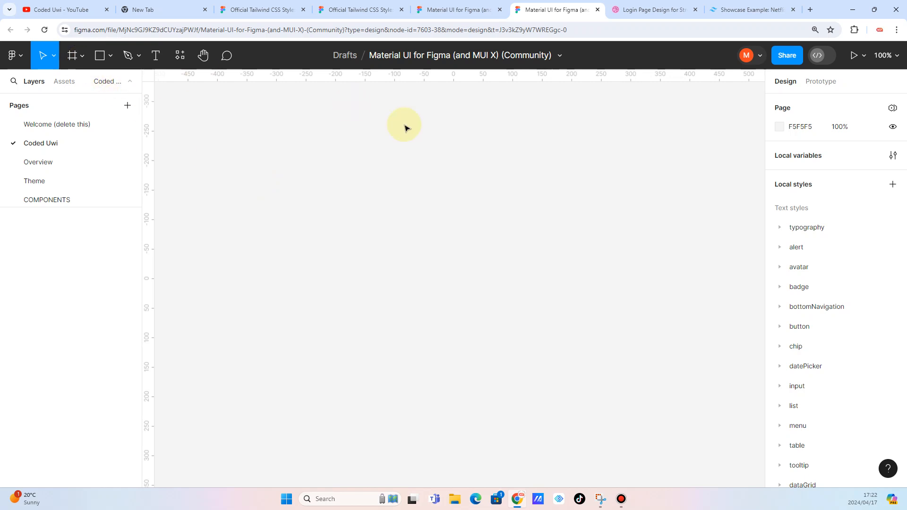
{"action": "left_click", "coordinate": [476, 148]}
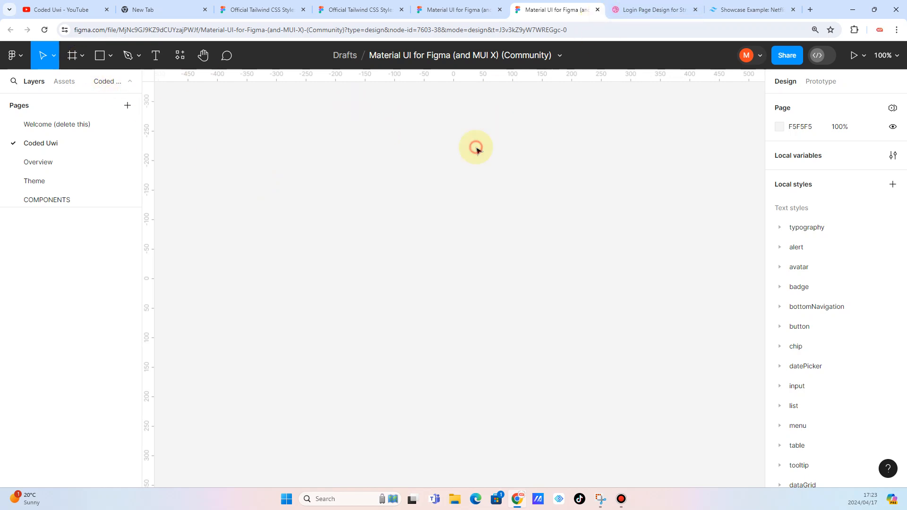
{"action": "key", "text": "ctrl+v"}
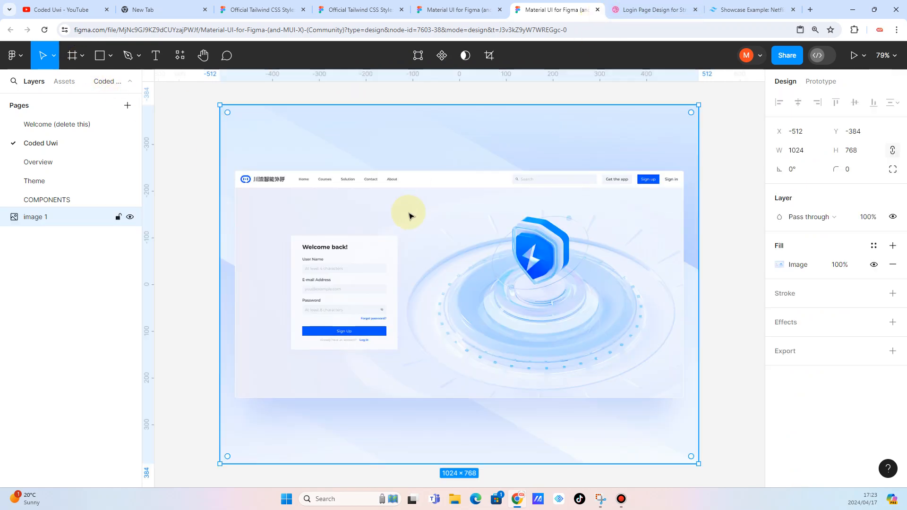
Move the pasted login image down and to the left to free space on the canvas
{"action": "scroll", "coordinate": [409, 216], "scroll_direction": "right", "scroll_amount": 1}
{"action": "scroll", "coordinate": [409, 216], "scroll_direction": "down", "scroll_amount": 4}
{"action": "left_click_drag", "start_coordinate": [438, 209], "coordinate": [374, 304]}
{"action": "left_click", "coordinate": [415, 186]}
{"action": "left_click_drag", "start_coordinate": [326, 274], "coordinate": [284, 306]}
{"action": "left_click", "coordinate": [324, 260]}
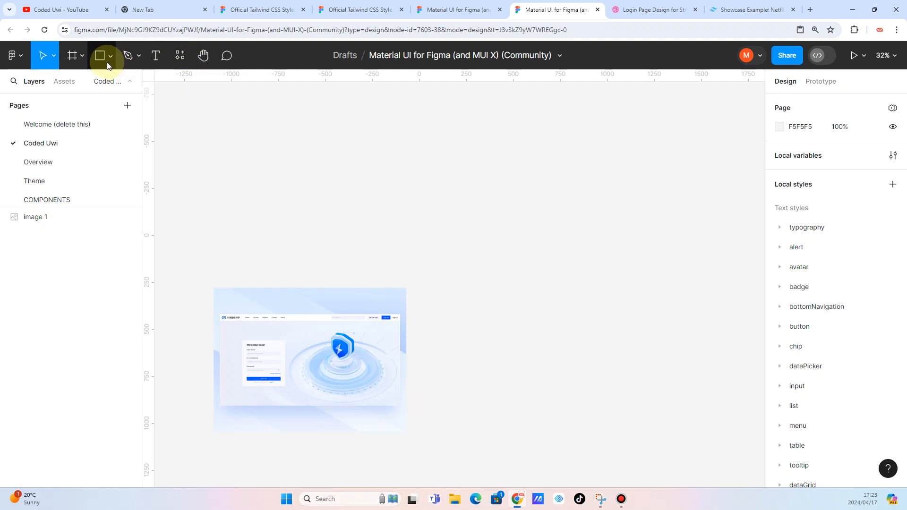
Add a MacBook Pro 14" desktop frame (1512 × 982) and move the login image up beside its left edge
{"action": "left_click", "coordinate": [83, 58]}
{"action": "left_click", "coordinate": [66, 84]}
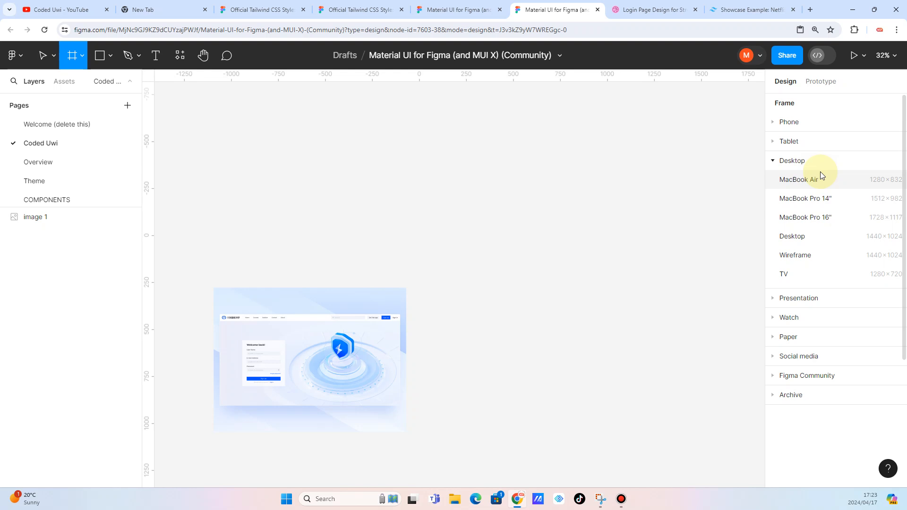
{"action": "left_click", "coordinate": [810, 202]}
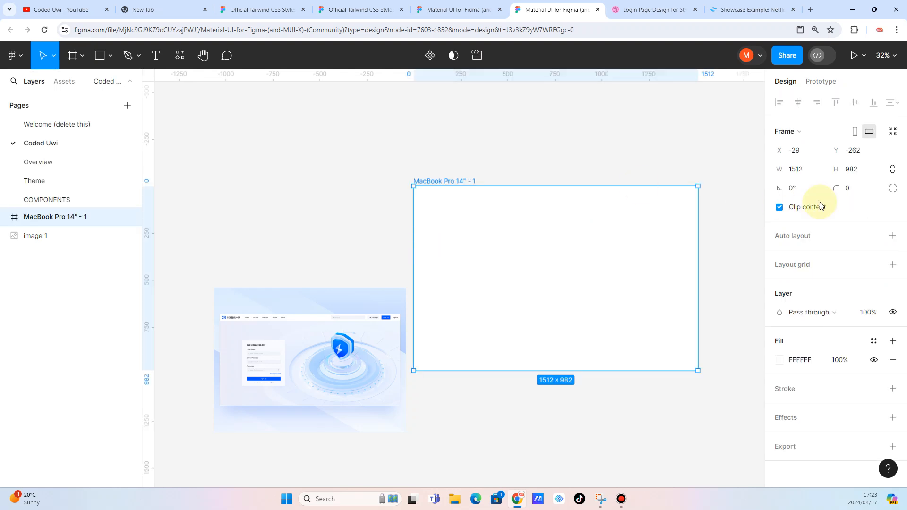
{"action": "left_click_drag", "start_coordinate": [326, 313], "coordinate": [328, 215]}
{"action": "scroll", "coordinate": [474, 229], "scroll_direction": "right", "scroll_amount": 5}
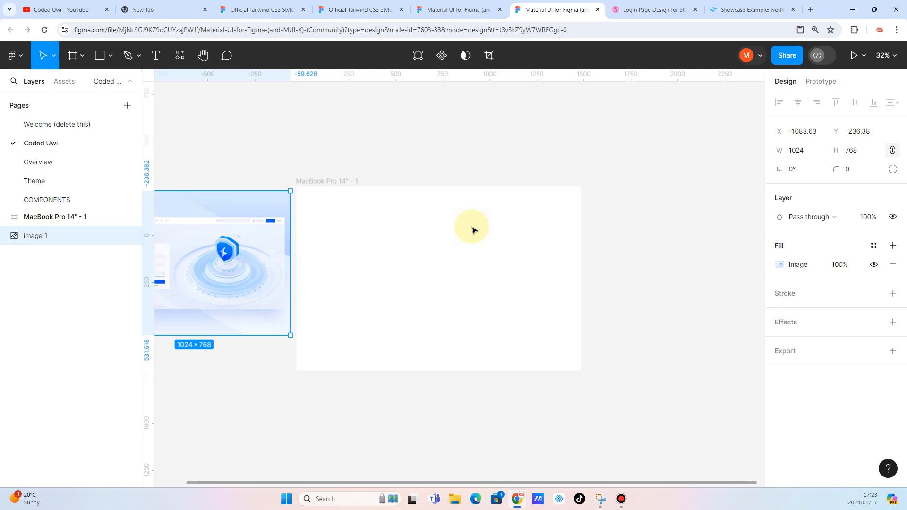
{"action": "left_click", "coordinate": [377, 163]}
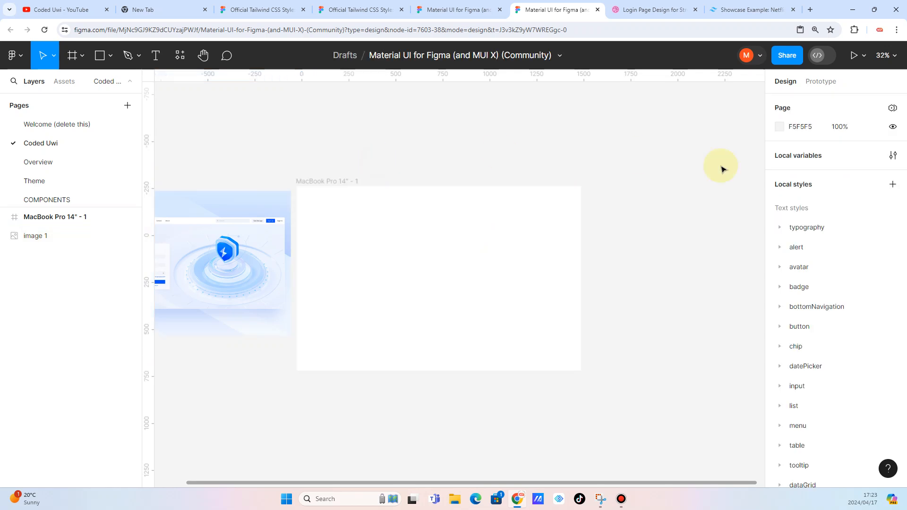
Set the page's background colour to grey 999999
{"action": "left_click", "coordinate": [778, 128]}
{"action": "left_click_drag", "start_coordinate": [625, 147], "coordinate": [619, 203]}
{"action": "left_click", "coordinate": [556, 129]}
Move the login image up over the frame's upper-left corner and examine its sign-up form up close
{"action": "left_click", "coordinate": [274, 242]}
{"action": "left_click_drag", "start_coordinate": [255, 243], "coordinate": [273, 159]}
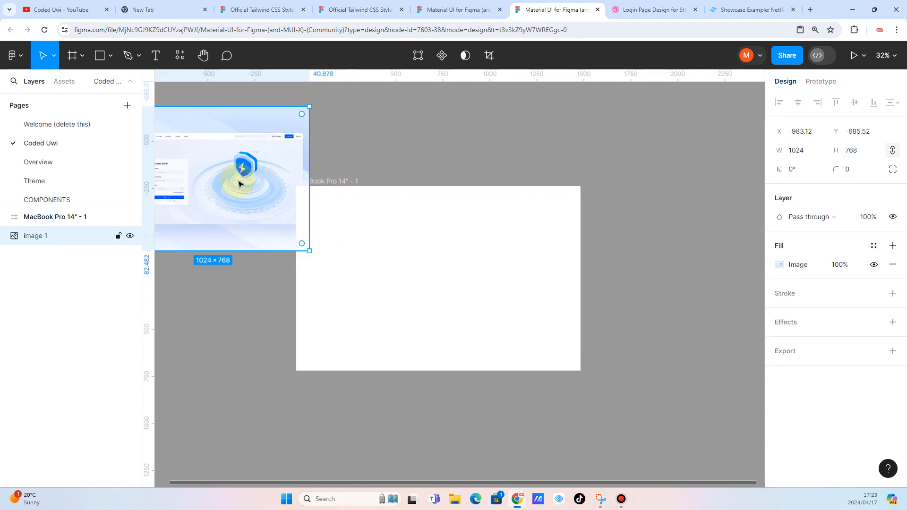
{"action": "scroll", "coordinate": [247, 185], "scroll_direction": "left", "scroll_amount": 3}
{"action": "scroll", "coordinate": [237, 176], "scroll_direction": "up", "scroll_amount": 5}
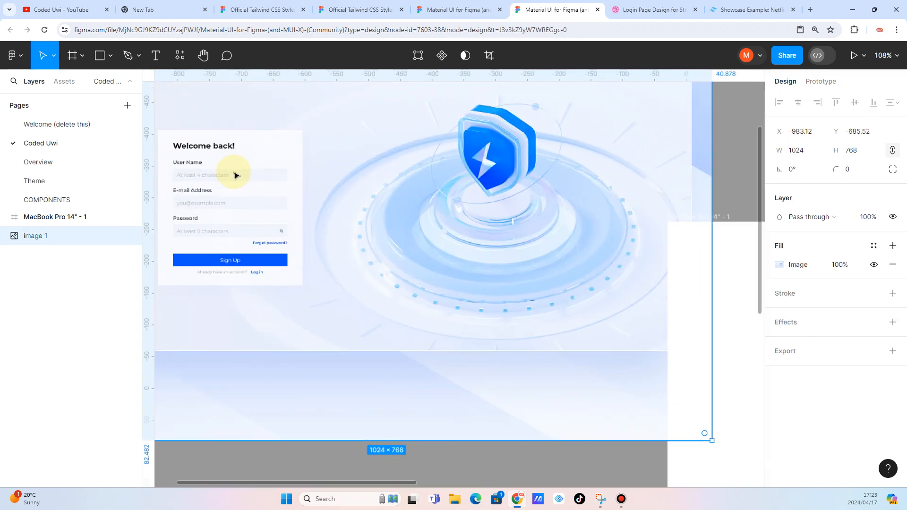
{"action": "scroll", "coordinate": [226, 173], "scroll_direction": "up", "scroll_amount": 4}
{"action": "scroll", "coordinate": [227, 172], "scroll_direction": "left", "scroll_amount": 3}
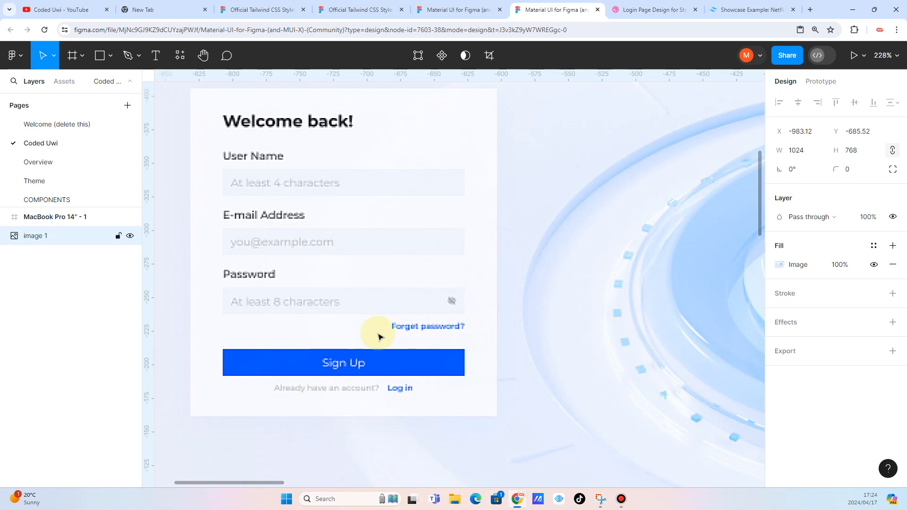
{"action": "key", "text": "shift+2"}
{"action": "scroll", "coordinate": [376, 309], "scroll_direction": "down", "scroll_amount": 3}
{"action": "scroll", "coordinate": [376, 308], "scroll_direction": "right", "scroll_amount": 5}
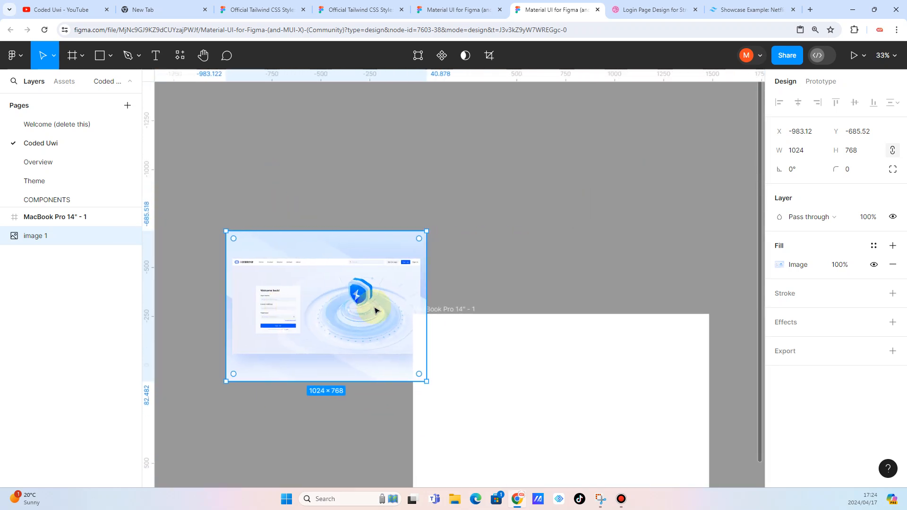
Place the login image and the MacBook Pro 14" frame side by side with a small gap between them
{"action": "left_click_drag", "start_coordinate": [310, 314], "coordinate": [300, 253]}
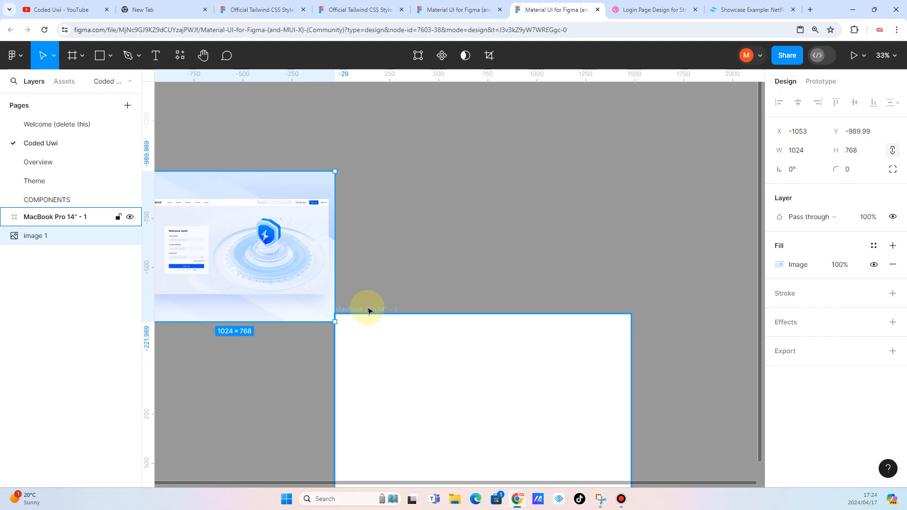
{"action": "left_click", "coordinate": [368, 310]}
{"action": "left_click_drag", "start_coordinate": [369, 311], "coordinate": [390, 208]}
{"action": "key", "text": "Escape"}
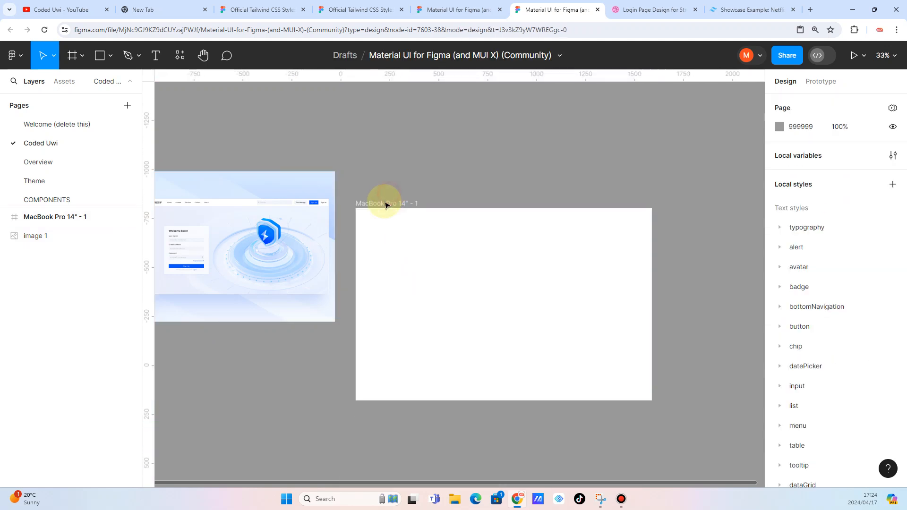
Run the Pexels plugin and search its free photos for "technology"
{"action": "left_click", "coordinate": [183, 58]}
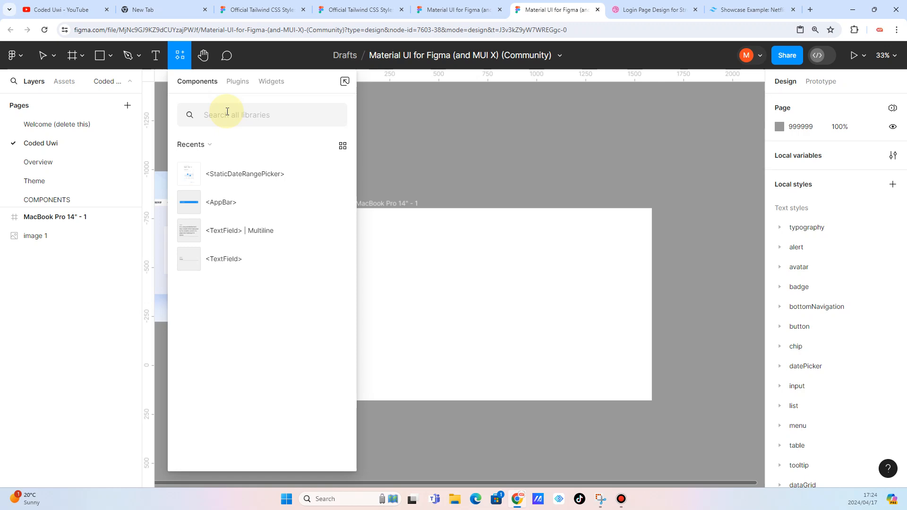
{"action": "left_click", "coordinate": [240, 81]}
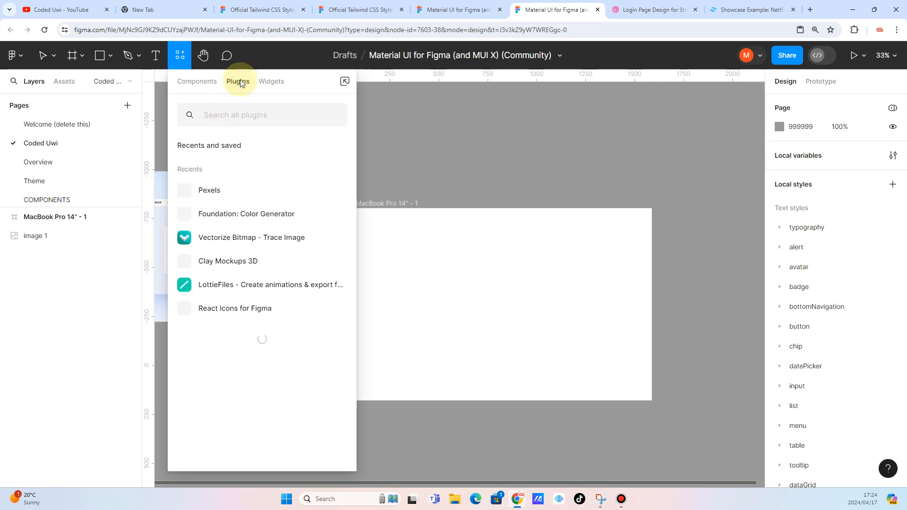
{"action": "left_click", "coordinate": [205, 190]}
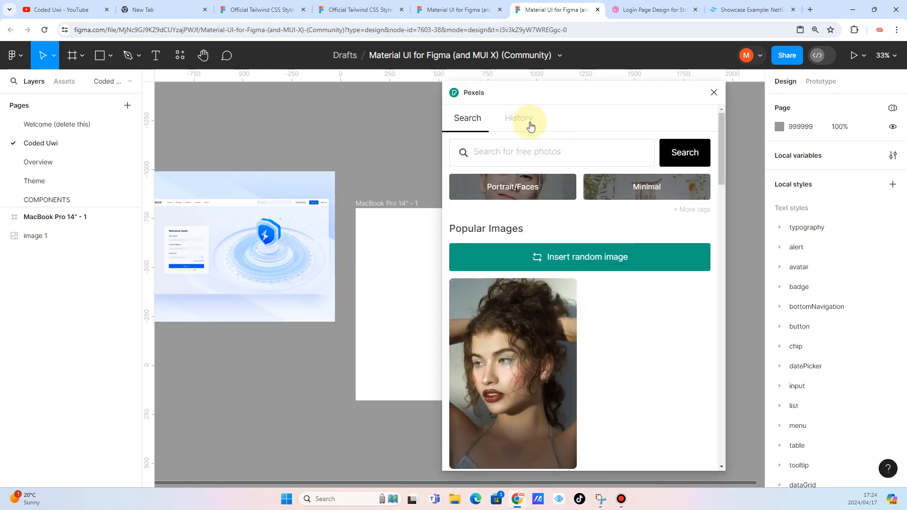
{"action": "left_click", "coordinate": [530, 124]}
{"action": "left_click", "coordinate": [472, 118]}
{"action": "left_click", "coordinate": [504, 152]}
{"action": "type", "text": "technology"}
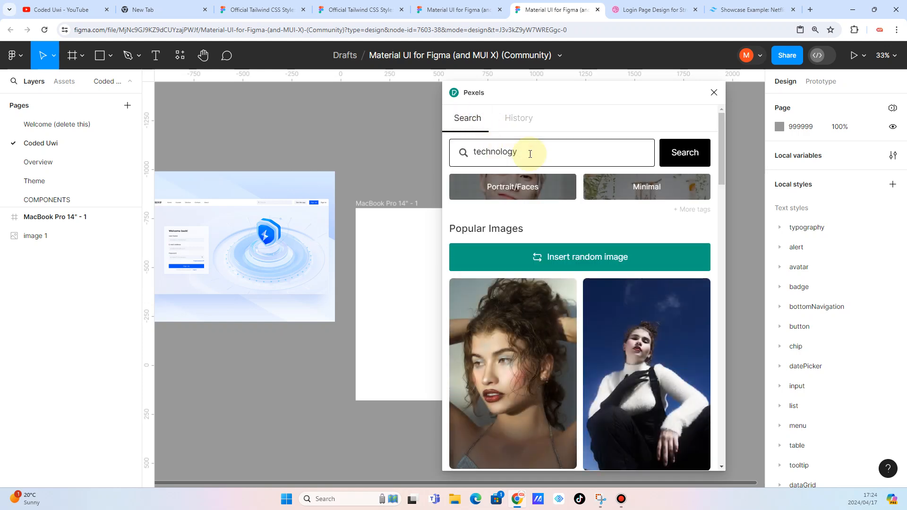
{"action": "left_click", "coordinate": [689, 155]}
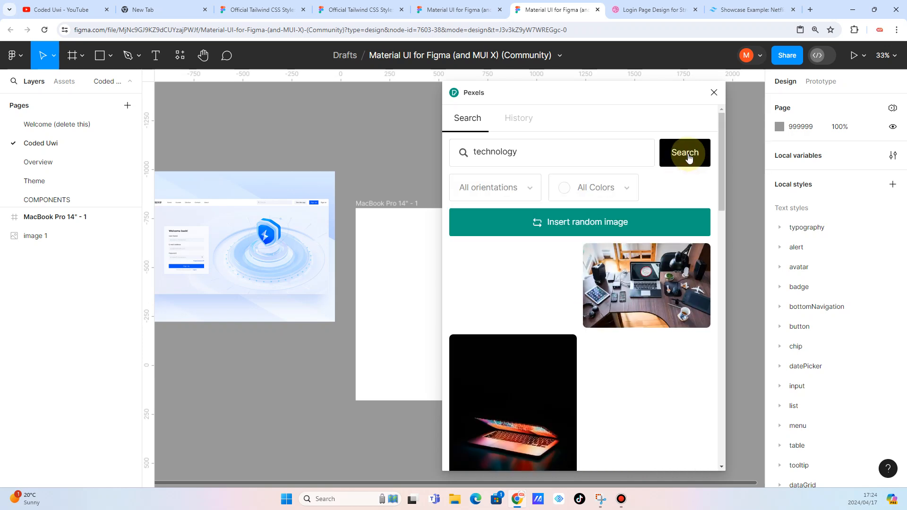
Insert the blue hexagonal-mirror photo by Pixabay from the Pexels results and close the plugin
{"action": "scroll", "coordinate": [500, 325], "scroll_direction": "down", "scroll_amount": 8}
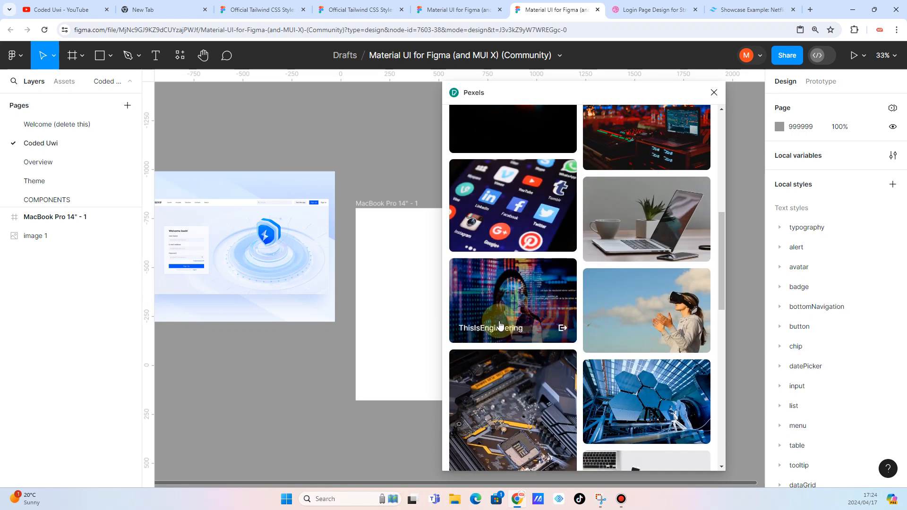
{"action": "scroll", "coordinate": [500, 325], "scroll_direction": "down", "scroll_amount": 1}
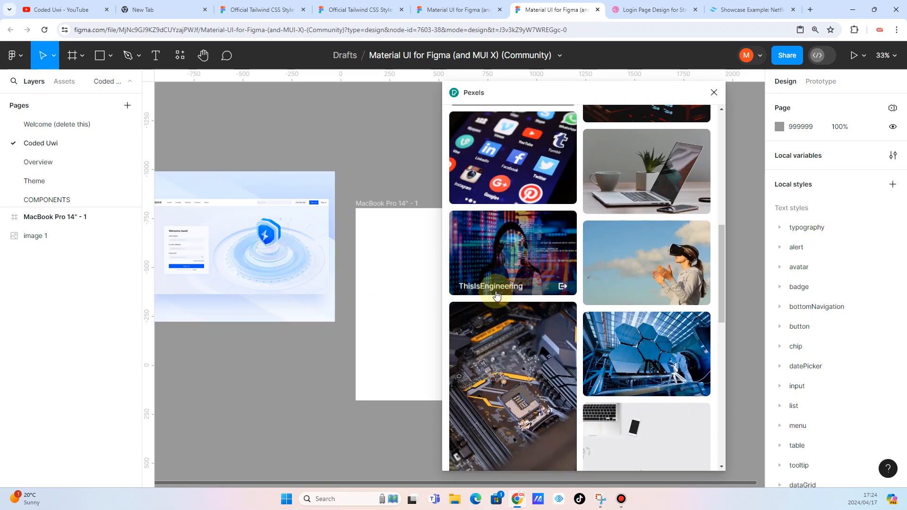
{"action": "scroll", "coordinate": [492, 293], "scroll_direction": "down", "scroll_amount": 2}
{"action": "left_click", "coordinate": [641, 274]}
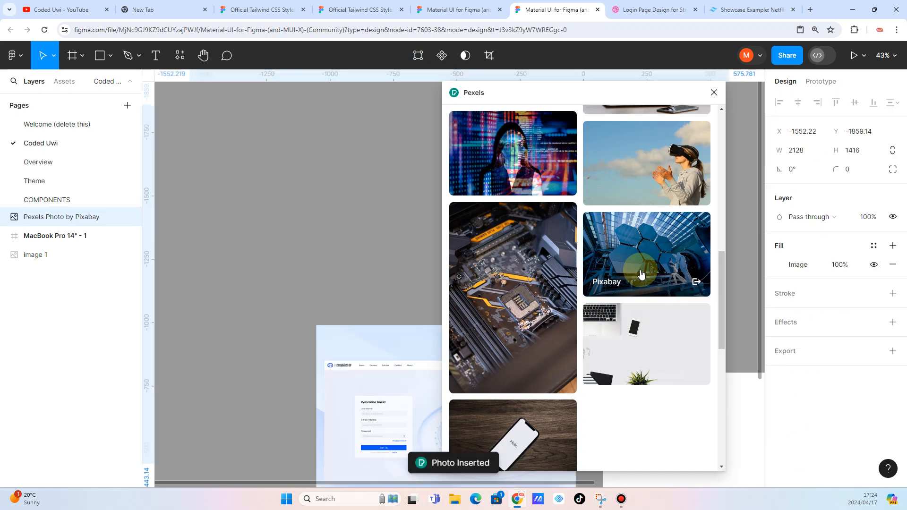
{"action": "scroll", "coordinate": [358, 243], "scroll_direction": "down", "scroll_amount": 3, "text": "ctrl"}
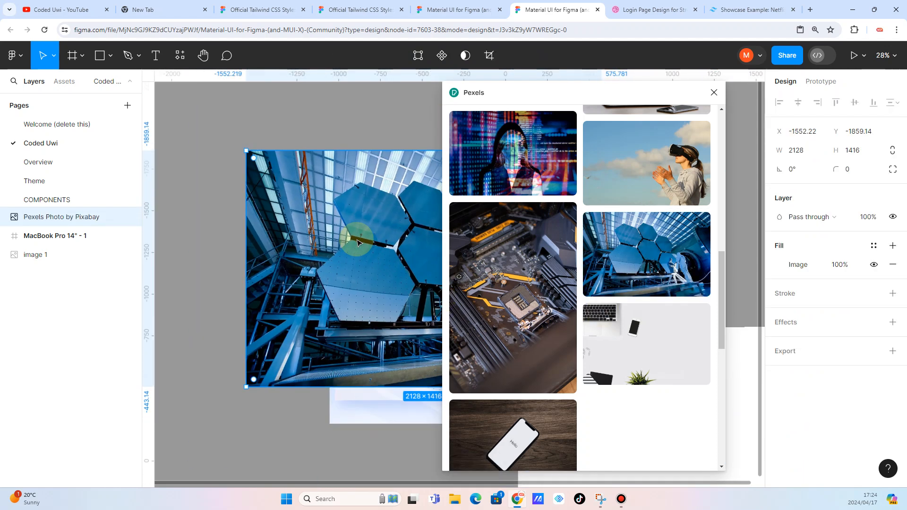
{"action": "left_click", "coordinate": [715, 92]}
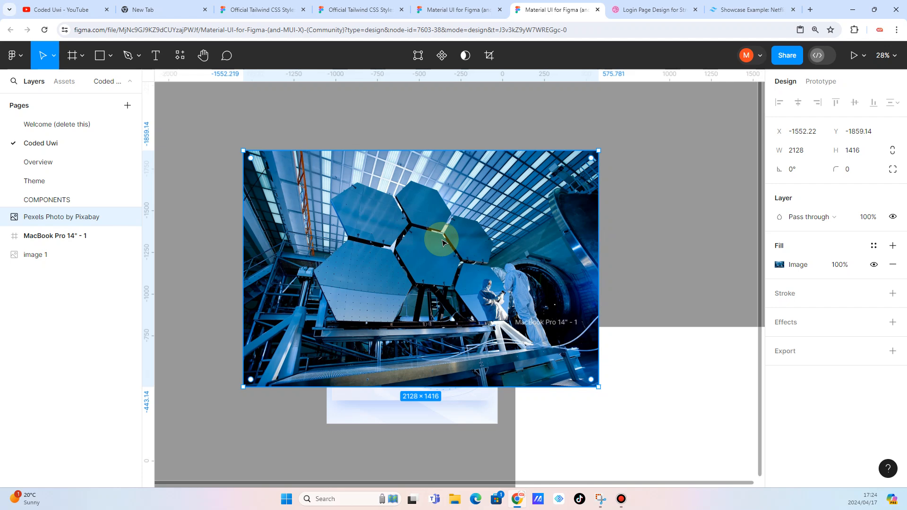
Place the hexagonal-mirror photo inside the MacBook Pro 14" frame and scale it to about 1924 × 1280 so it covers the frame
{"action": "scroll", "coordinate": [439, 239], "scroll_direction": "right", "scroll_amount": 2}
{"action": "left_click_drag", "start_coordinate": [405, 260], "coordinate": [586, 402]}
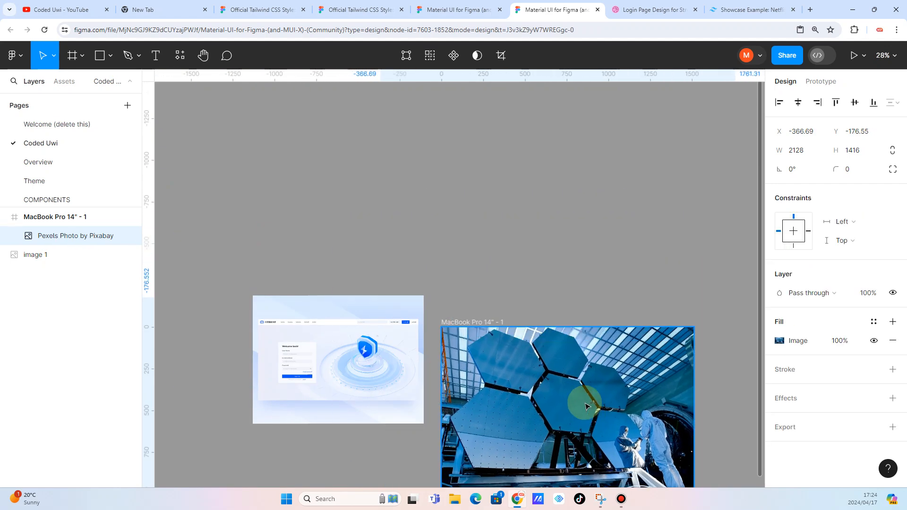
{"action": "scroll", "coordinate": [586, 402], "scroll_direction": "right", "scroll_amount": 2}
{"action": "left_click_drag", "start_coordinate": [656, 299], "coordinate": [622, 323]}
{"action": "left_click_drag", "start_coordinate": [542, 360], "coordinate": [551, 348]}
{"action": "scroll", "coordinate": [554, 352], "scroll_direction": "down", "scroll_amount": 2}
{"action": "scroll", "coordinate": [557, 353], "scroll_direction": "down", "scroll_amount": 2}
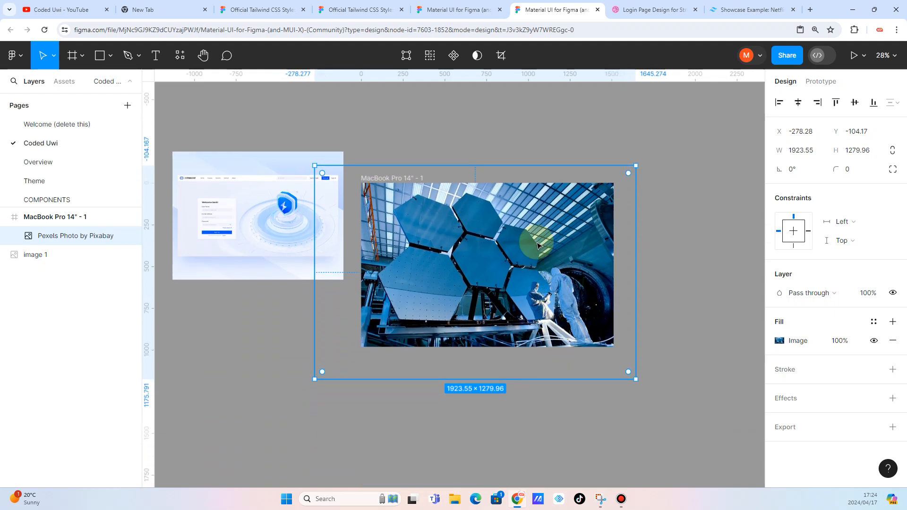
{"action": "left_click", "coordinate": [532, 142]}
{"action": "scroll", "coordinate": [481, 259], "scroll_direction": "right", "scroll_amount": 2}
{"action": "left_click", "coordinate": [481, 259]}
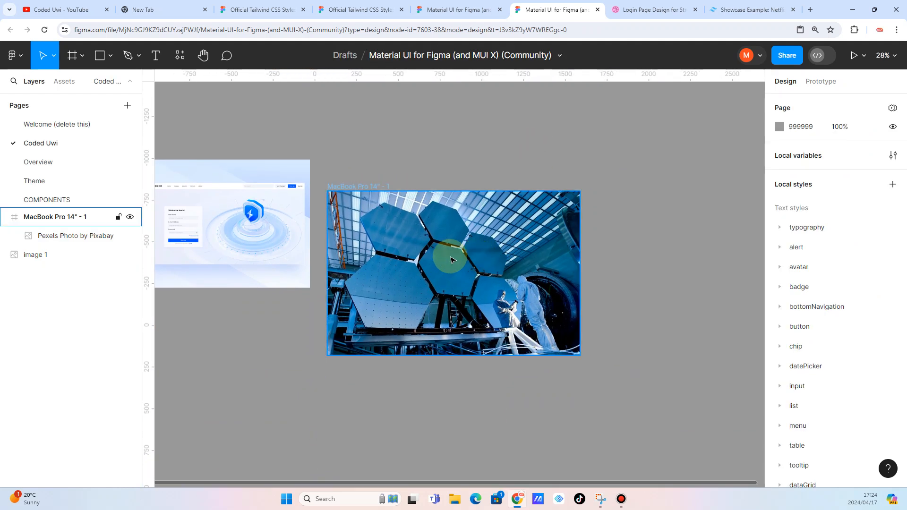
{"action": "scroll", "coordinate": [452, 257], "scroll_direction": "up", "scroll_amount": 3}
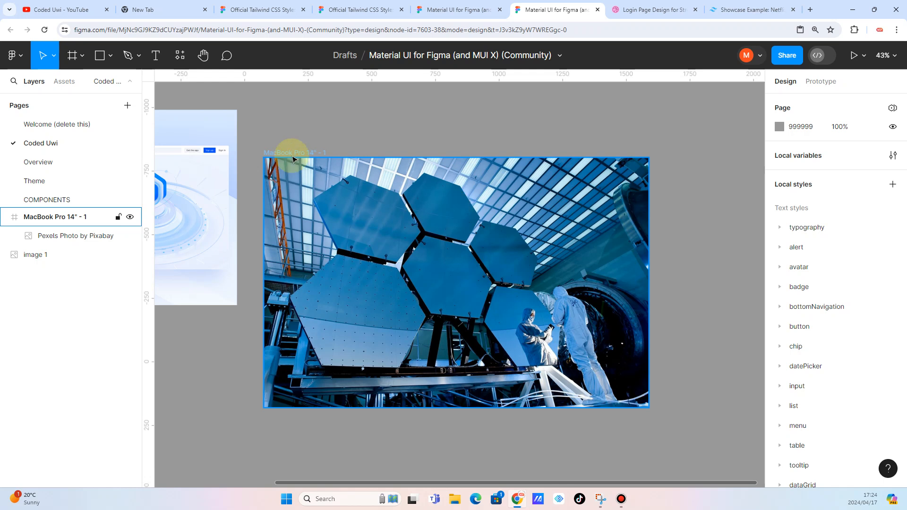
{"action": "left_click", "coordinate": [276, 123]}
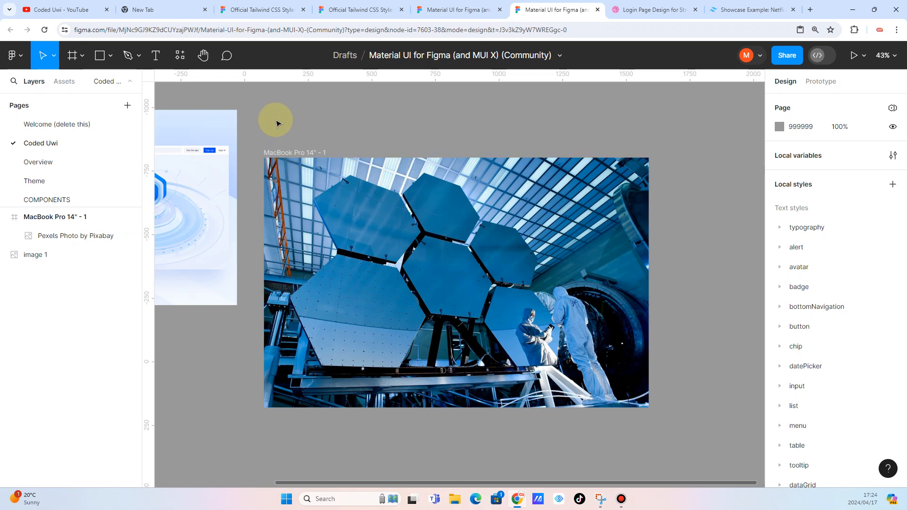
Draw a rectangle about 1601 × 1052 over the photo so it covers the whole MacBook Pro 14" frame
{"action": "left_click", "coordinate": [100, 56]}
{"action": "left_click_drag", "start_coordinate": [342, 179], "coordinate": [750, 433]}
{"action": "left_click_drag", "start_coordinate": [521, 248], "coordinate": [424, 222]}
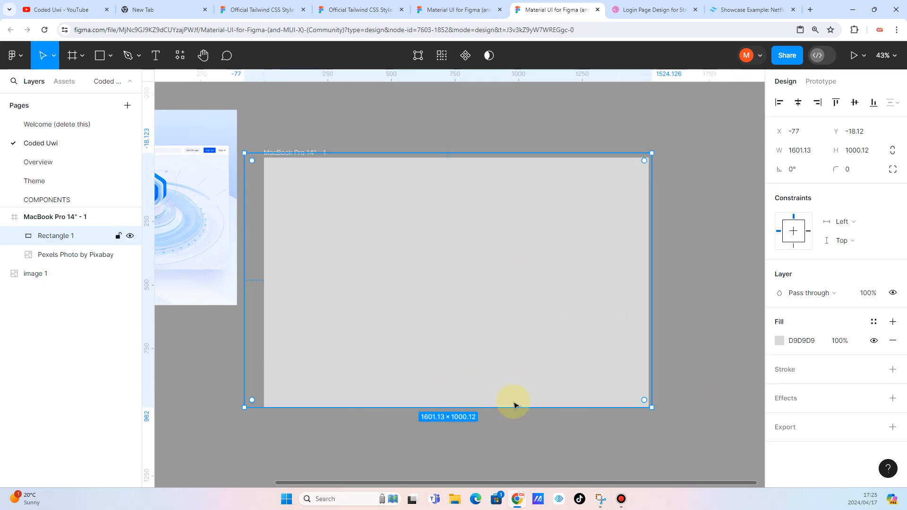
{"action": "left_click_drag", "start_coordinate": [517, 406], "coordinate": [522, 421]}
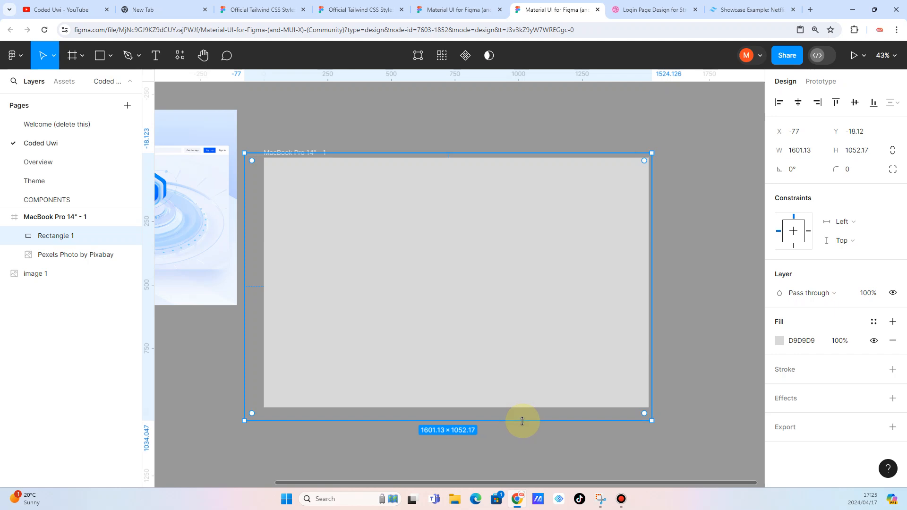
Set the rectangle's fill to white FFFFFF at 89% opacity to form a translucent overlay on the photo
{"action": "left_click", "coordinate": [780, 341]}
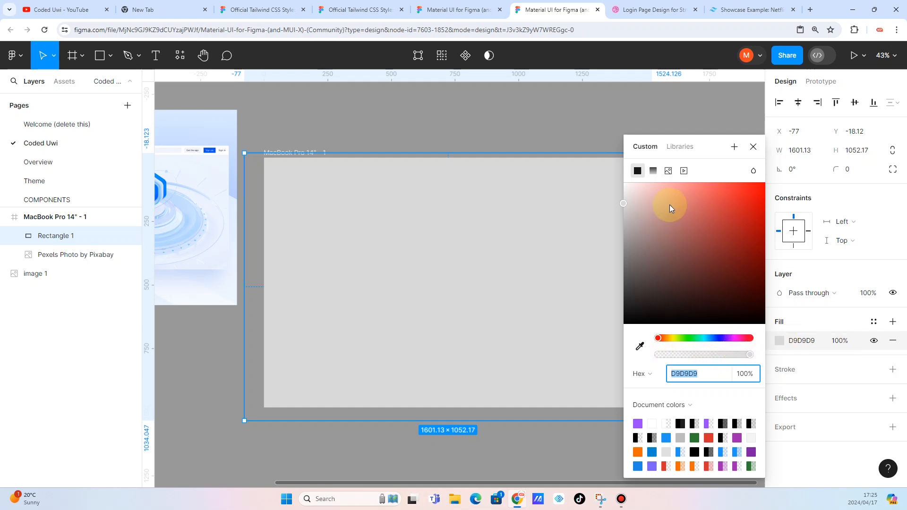
{"action": "left_click_drag", "start_coordinate": [628, 205], "coordinate": [623, 178]}
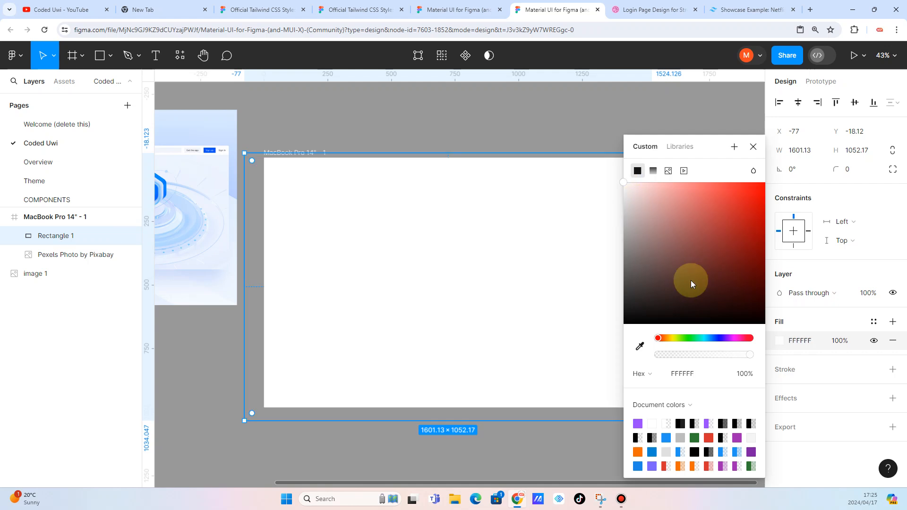
{"action": "left_click_drag", "start_coordinate": [743, 359], "coordinate": [737, 359]}
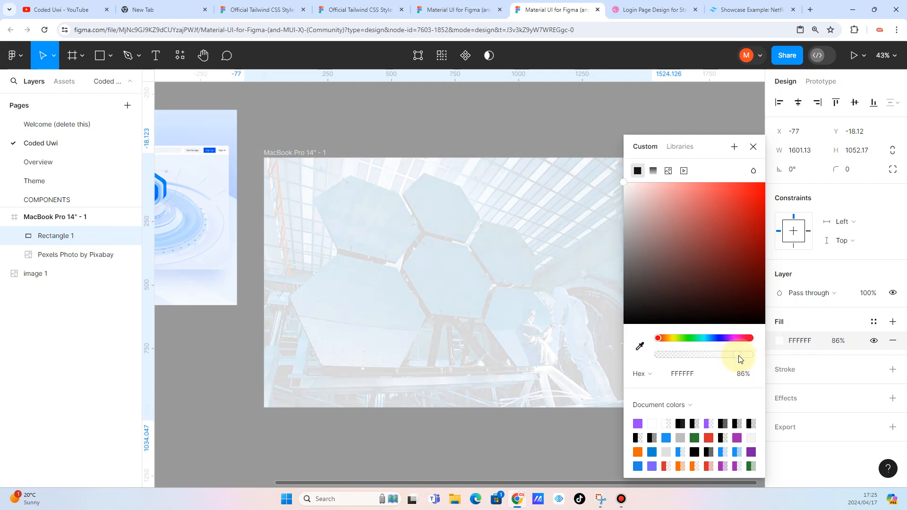
{"action": "left_click_drag", "start_coordinate": [743, 358], "coordinate": [743, 358]}
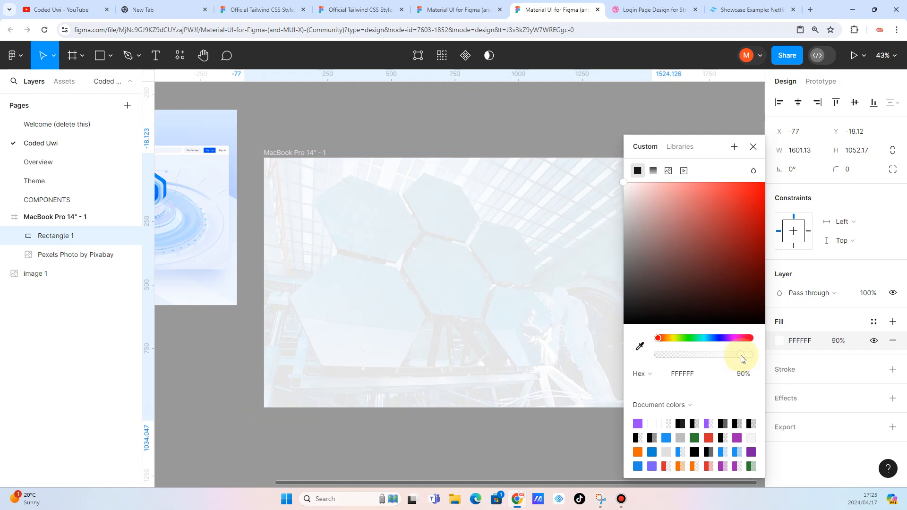
{"action": "left_click_drag", "start_coordinate": [742, 360], "coordinate": [741, 358]}
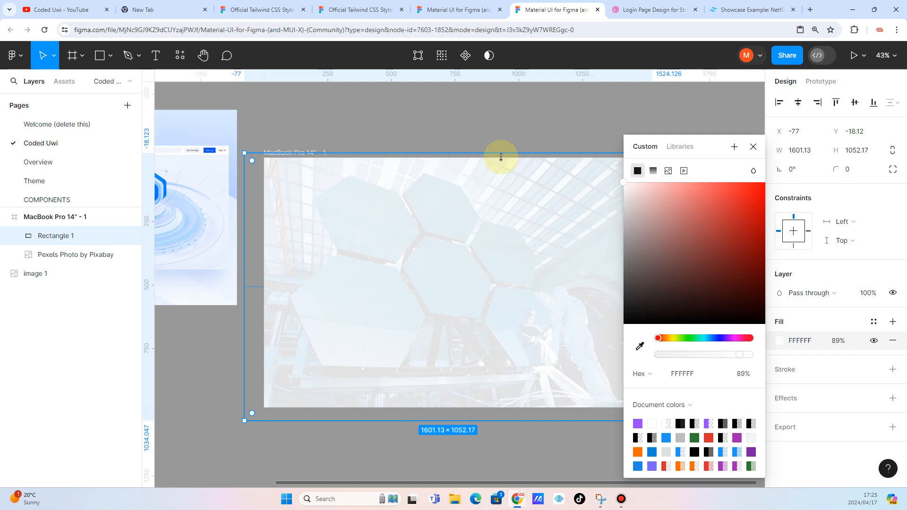
{"action": "left_click", "coordinate": [729, 210]}
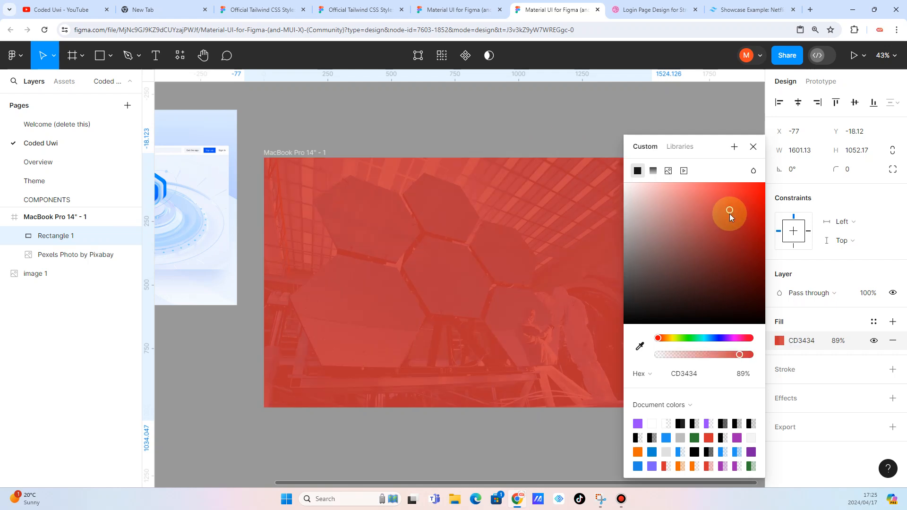
{"action": "key", "text": "ctrl+z"}
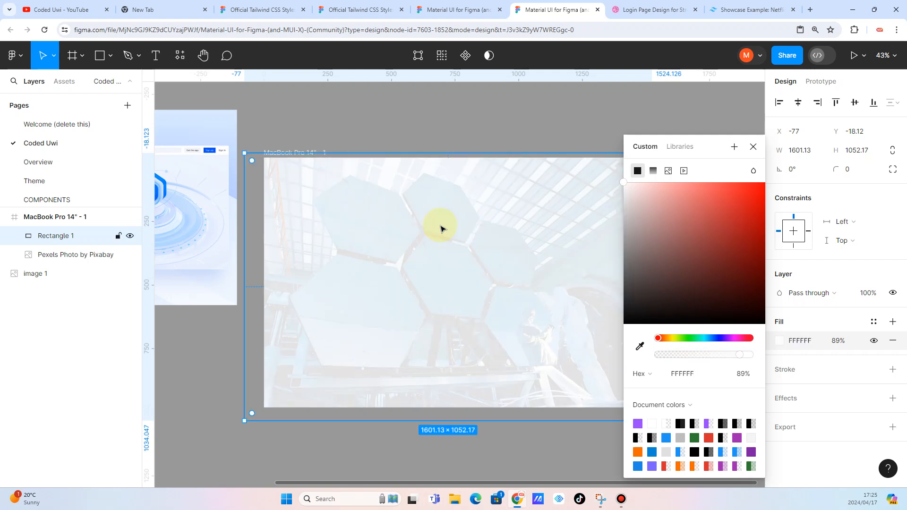
{"action": "left_click", "coordinate": [506, 129]}
Move the login image up and to the right so it overlaps the frame's upper-left corner
{"action": "scroll", "coordinate": [463, 247], "scroll_direction": "down", "scroll_amount": 3}
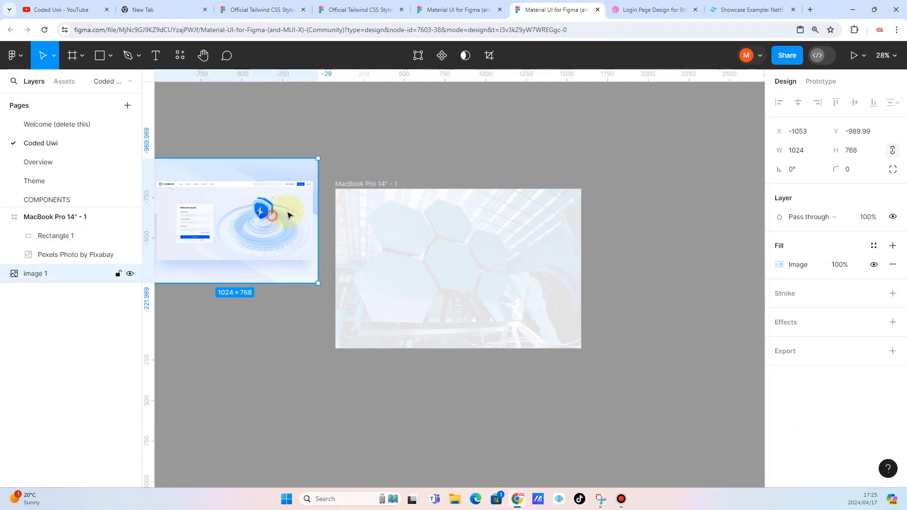
{"action": "left_click_drag", "start_coordinate": [289, 208], "coordinate": [330, 209]}
{"action": "scroll", "coordinate": [305, 223], "scroll_direction": "up", "scroll_amount": 3}
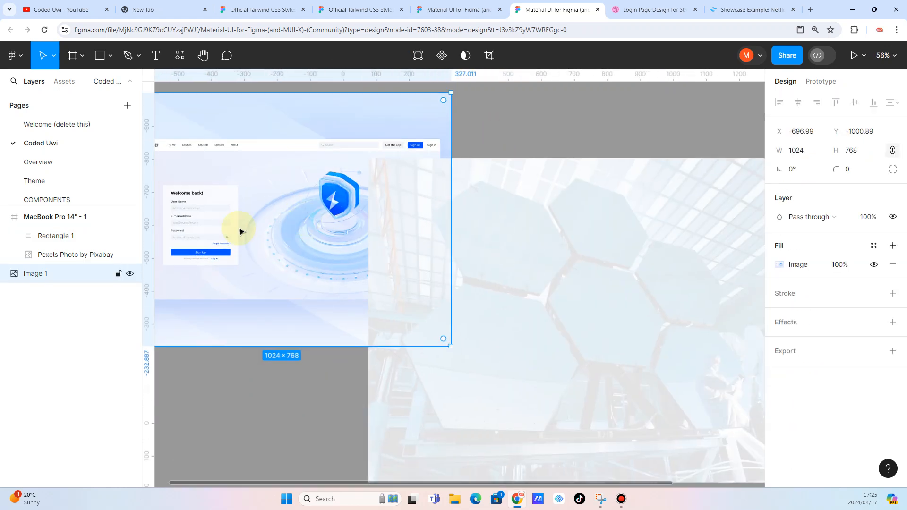
{"action": "scroll", "coordinate": [241, 228], "scroll_direction": "up", "scroll_amount": 1}
{"action": "left_click_drag", "start_coordinate": [273, 222], "coordinate": [286, 191]}
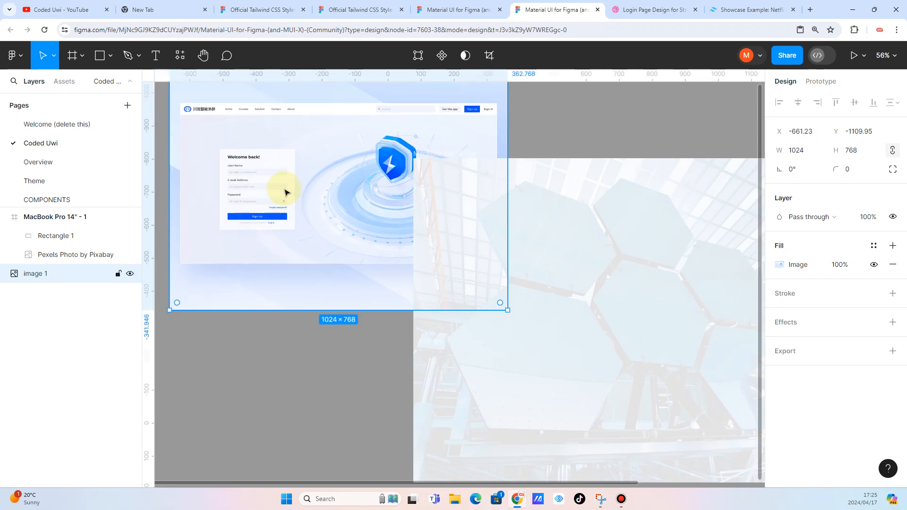
Examine the login image's sign-up form up close and shift the image slightly up and to the left
{"action": "scroll", "coordinate": [265, 196], "scroll_direction": "left", "scroll_amount": 3}
{"action": "scroll", "coordinate": [300, 190], "scroll_direction": "up", "scroll_amount": 3}
{"action": "scroll", "coordinate": [295, 204], "scroll_direction": "up", "scroll_amount": 1}
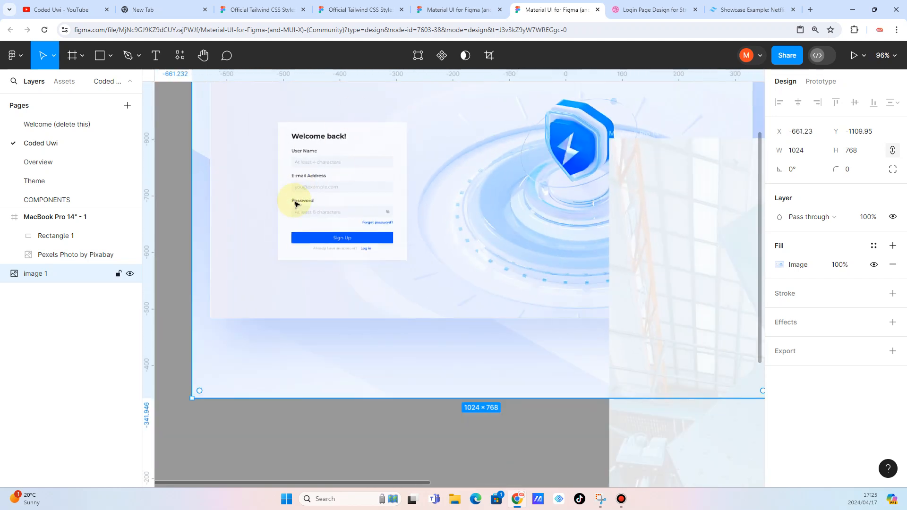
{"action": "scroll", "coordinate": [312, 167], "scroll_direction": "up", "scroll_amount": 3}
{"action": "scroll", "coordinate": [319, 146], "scroll_direction": "up", "scroll_amount": 5}
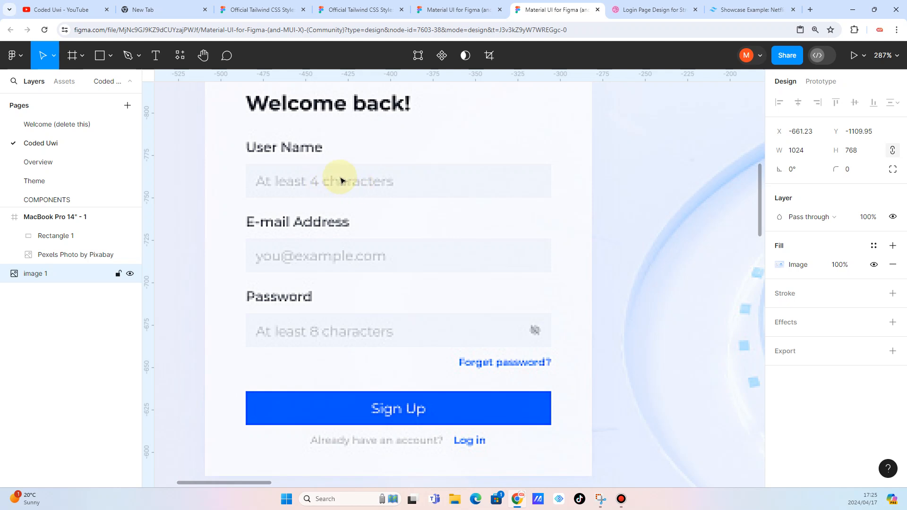
{"action": "scroll", "coordinate": [333, 192], "scroll_direction": "down", "scroll_amount": 4}
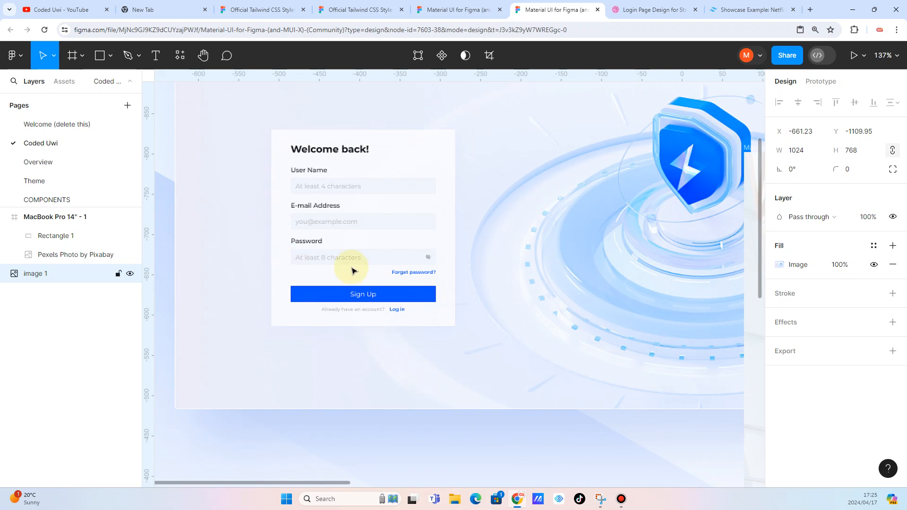
{"action": "scroll", "coordinate": [403, 161], "scroll_direction": "right", "scroll_amount": 2}
{"action": "scroll", "coordinate": [310, 178], "scroll_direction": "down", "scroll_amount": 2}
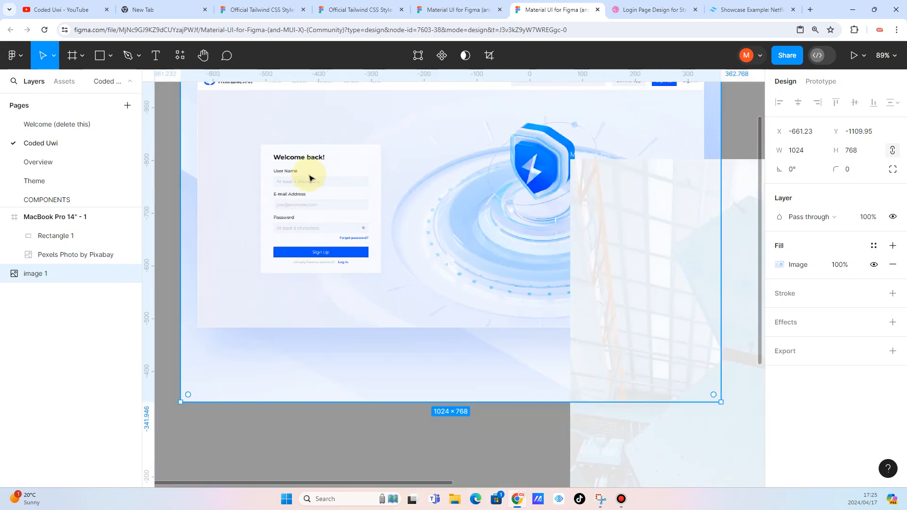
{"action": "left_click_drag", "start_coordinate": [289, 183], "coordinate": [273, 146]}
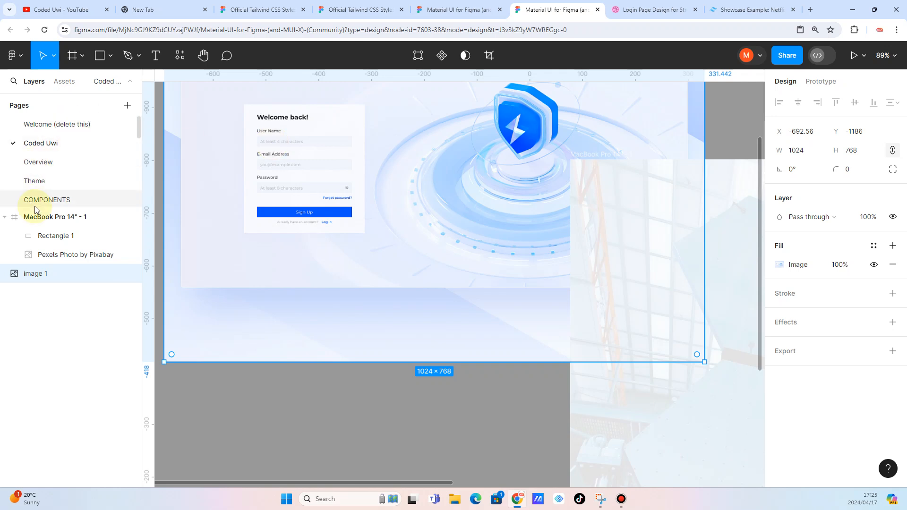
Search the assets for "text" and place a Material UI TextField component just below the sign-up form on the login image
{"action": "scroll", "coordinate": [365, 222], "scroll_direction": "up", "scroll_amount": 3}
{"action": "scroll", "coordinate": [365, 222], "scroll_direction": "down", "scroll_amount": 2}
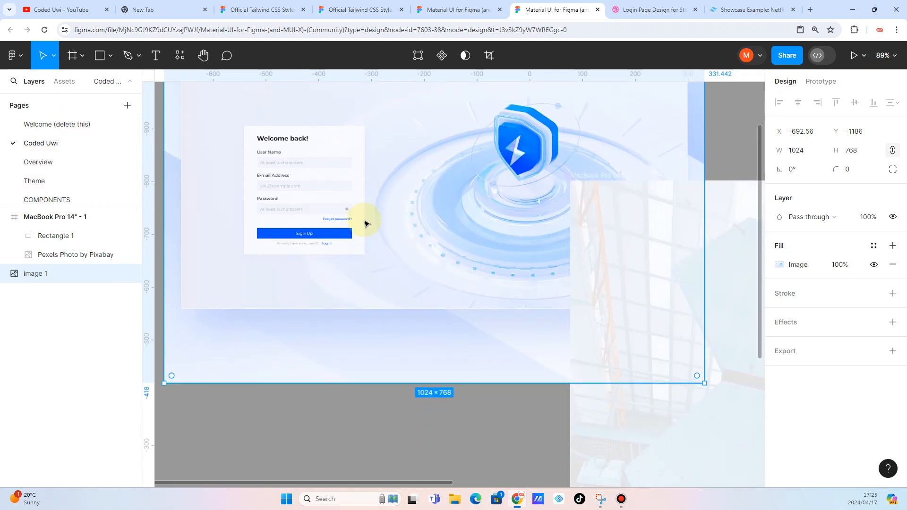
{"action": "left_click", "coordinate": [64, 83]}
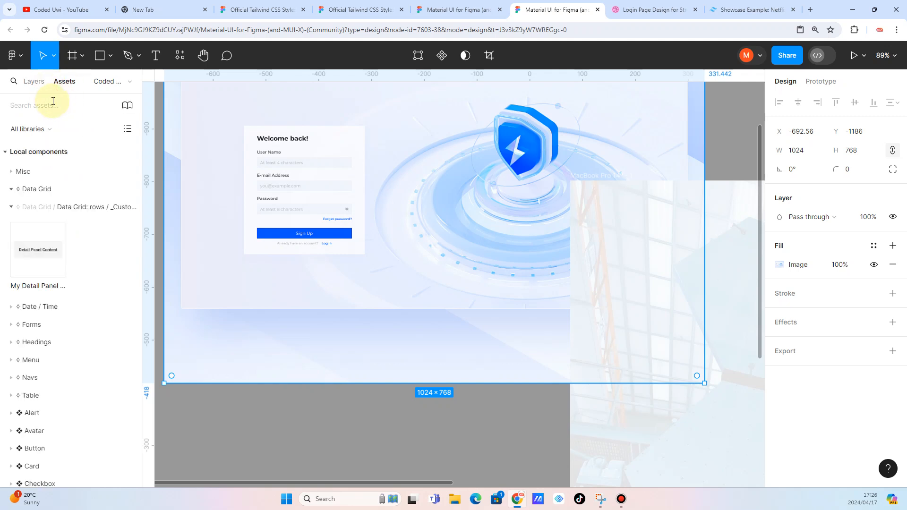
{"action": "type", "text": "text"}
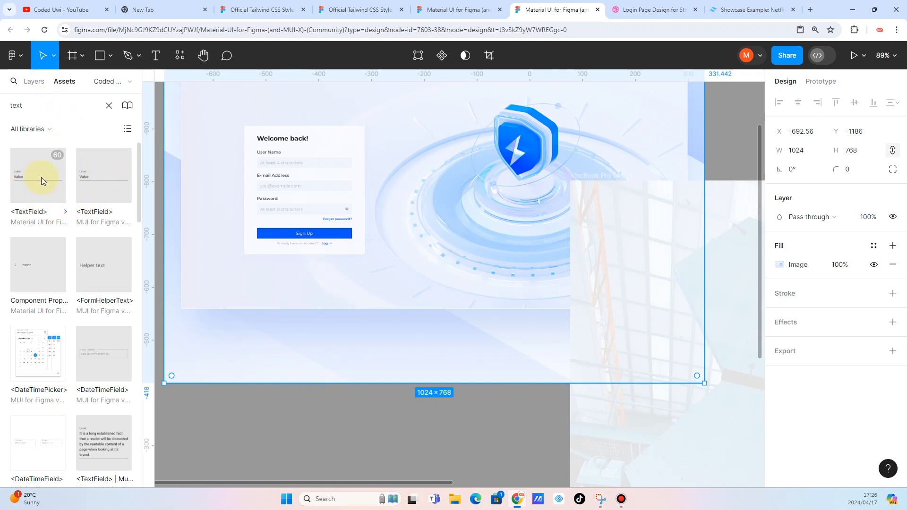
{"action": "left_click_drag", "start_coordinate": [43, 177], "coordinate": [307, 330]}
{"action": "left_click_drag", "start_coordinate": [250, 328], "coordinate": [278, 286]}
Move the login image left so it sits clear of the MacBook Pro 14" frame
{"action": "scroll", "coordinate": [279, 286], "scroll_direction": "down", "scroll_amount": 4}
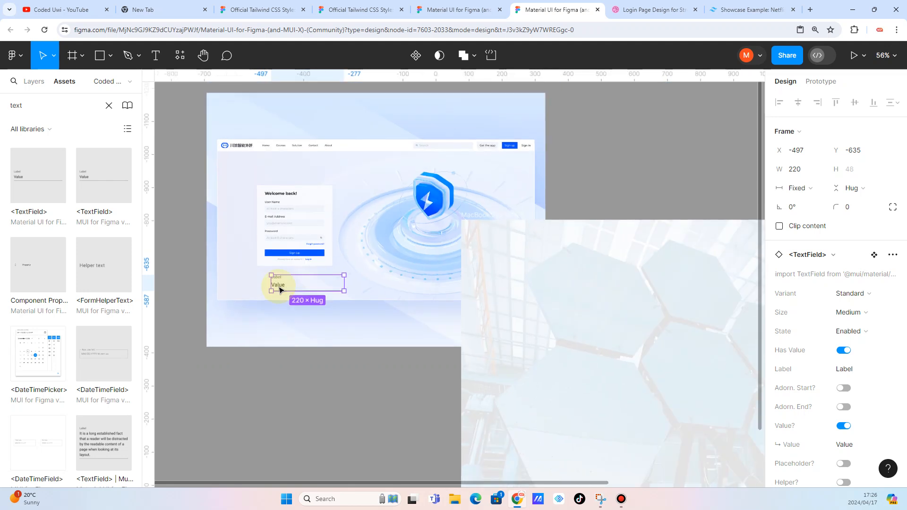
{"action": "scroll", "coordinate": [361, 234], "scroll_direction": "down", "scroll_amount": 3}
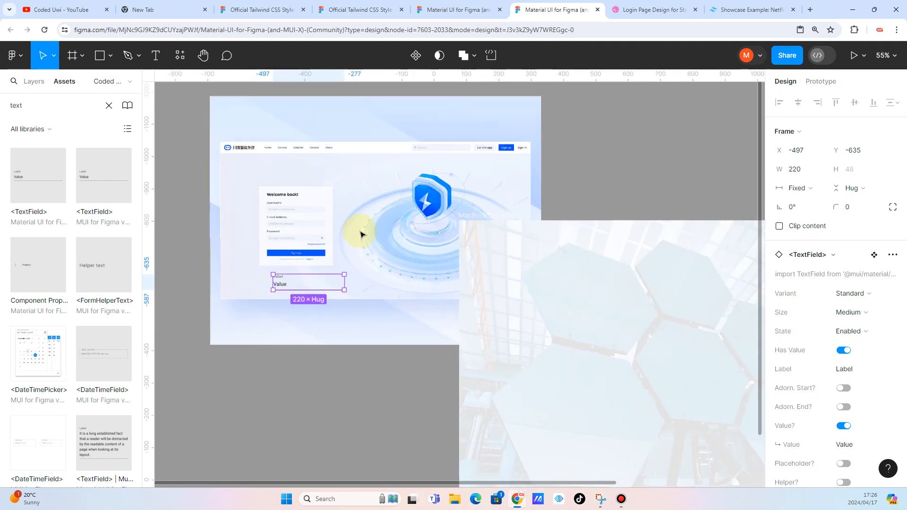
{"action": "left_click_drag", "start_coordinate": [371, 217], "coordinate": [308, 216]}
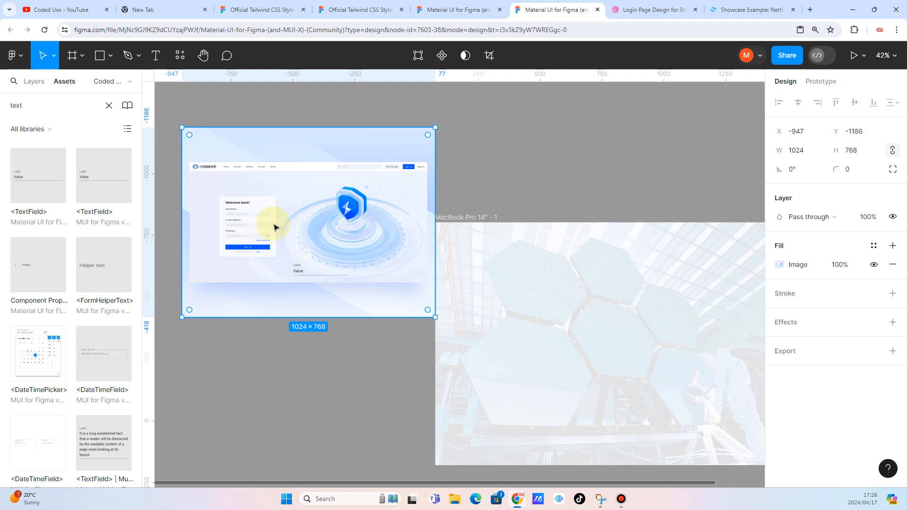
Draw a rectangle about 489 × 321 on the login image, to the right of the sign-up form
{"action": "scroll", "coordinate": [274, 227], "scroll_direction": "up", "scroll_amount": 5}
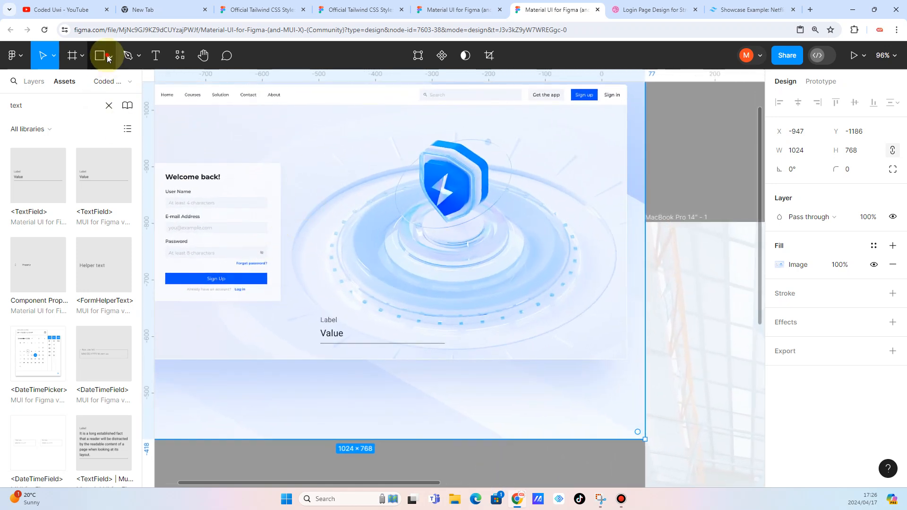
{"action": "left_click", "coordinate": [109, 56]}
{"action": "left_click", "coordinate": [59, 83]}
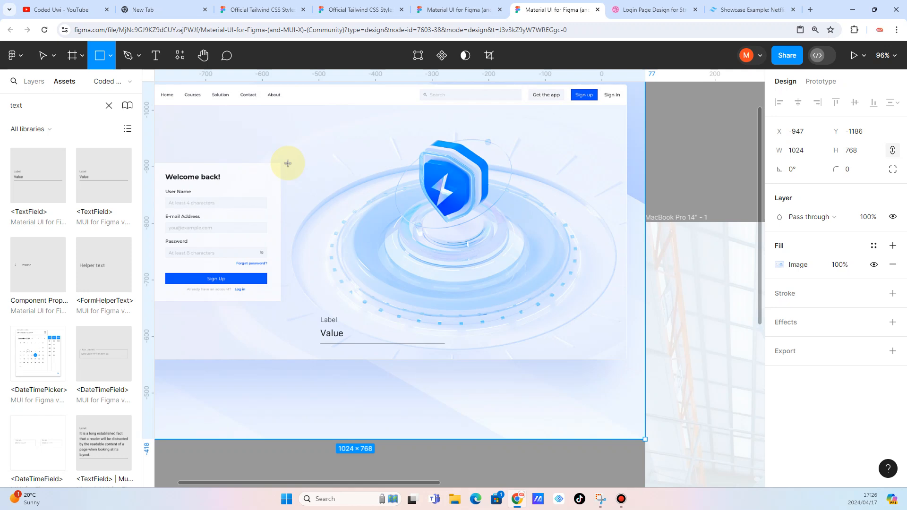
{"action": "left_click_drag", "start_coordinate": [316, 145], "coordinate": [598, 327]}
Set the new rectangle's fill to white FFFFFF
{"action": "left_click", "coordinate": [780, 265]}
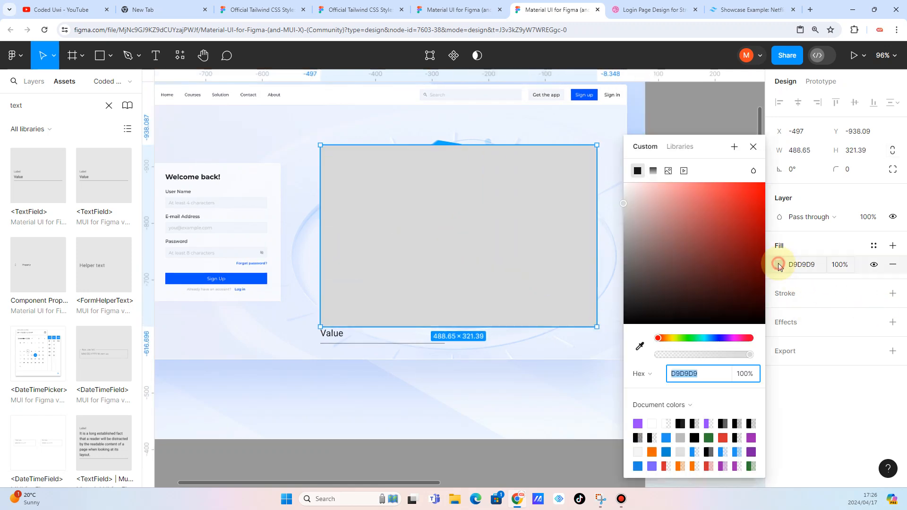
{"action": "left_click_drag", "start_coordinate": [623, 203], "coordinate": [625, 188]}
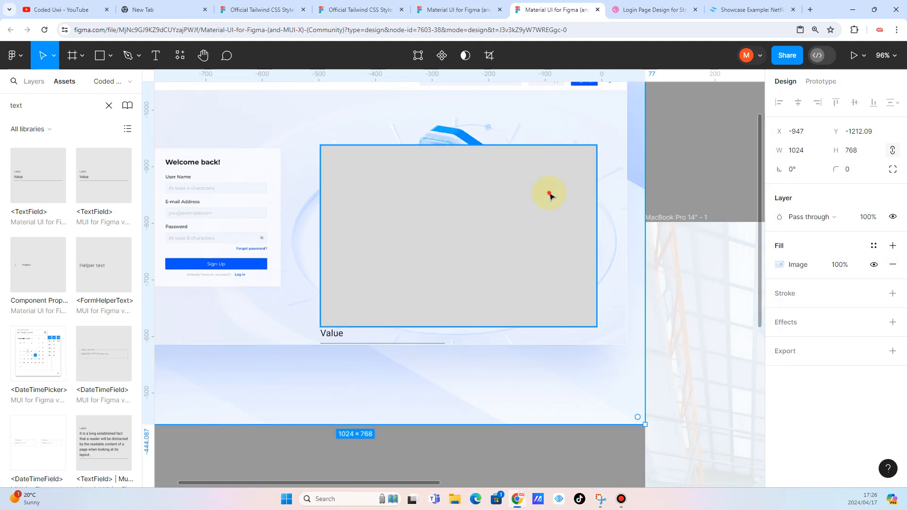
{"action": "left_click", "coordinate": [548, 193]}
{"action": "left_click", "coordinate": [780, 264]}
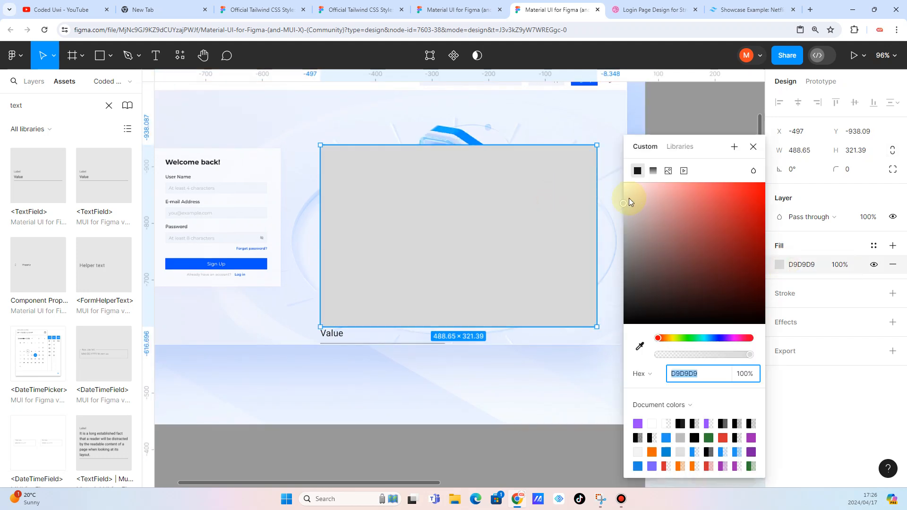
{"action": "left_click_drag", "start_coordinate": [624, 203], "coordinate": [621, 162]}
{"action": "left_click", "coordinate": [362, 359]}
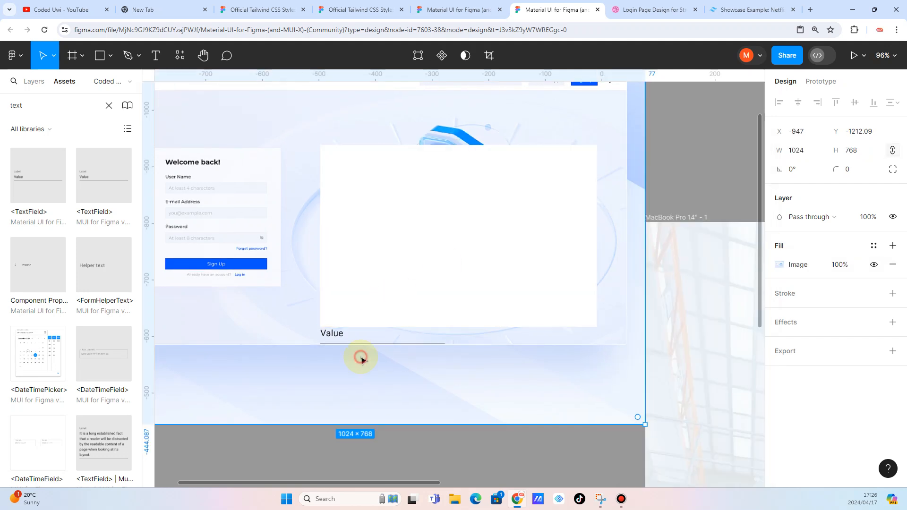
Bring the text field to the front and place it in the upper part of the white rectangle
{"action": "left_click_drag", "start_coordinate": [334, 336], "coordinate": [272, 328]}
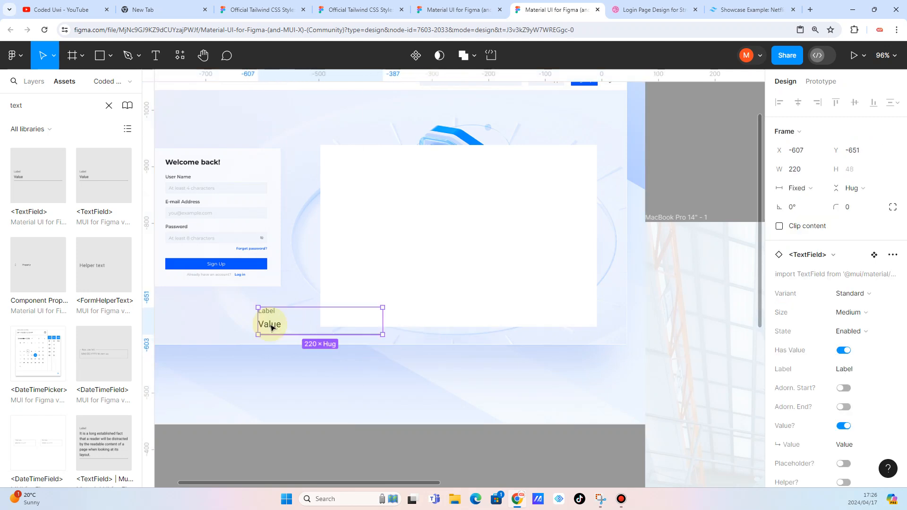
{"action": "right_click", "coordinate": [272, 327]}
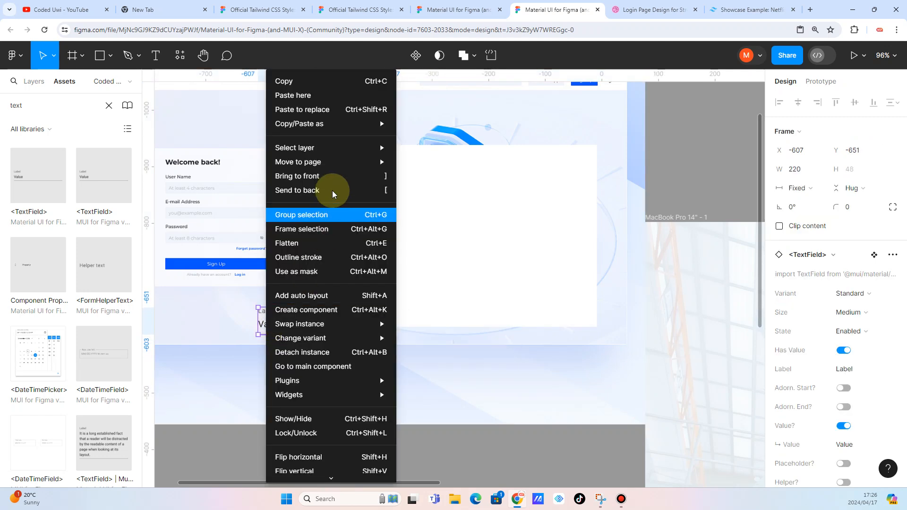
{"action": "left_click", "coordinate": [335, 176]}
{"action": "left_click", "coordinate": [419, 194]}
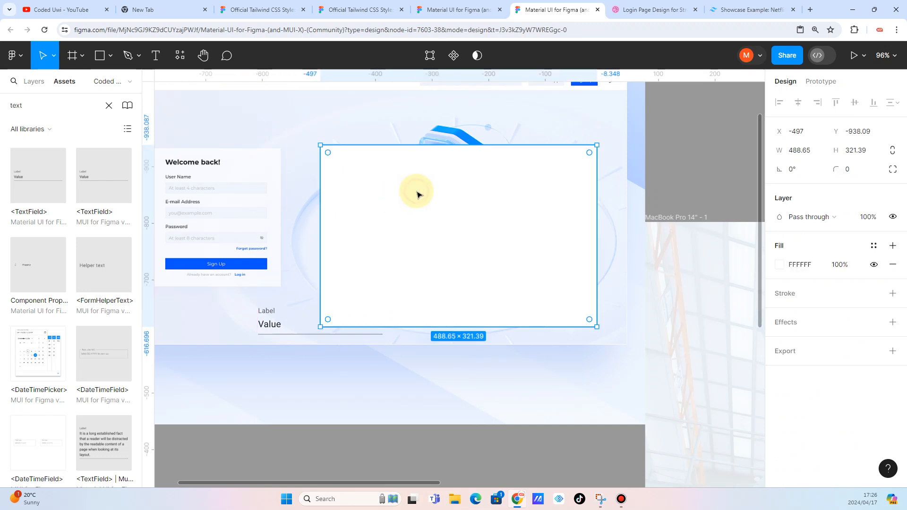
{"action": "right_click", "coordinate": [378, 223]}
{"action": "mouse_move", "coordinate": [379, 224]}
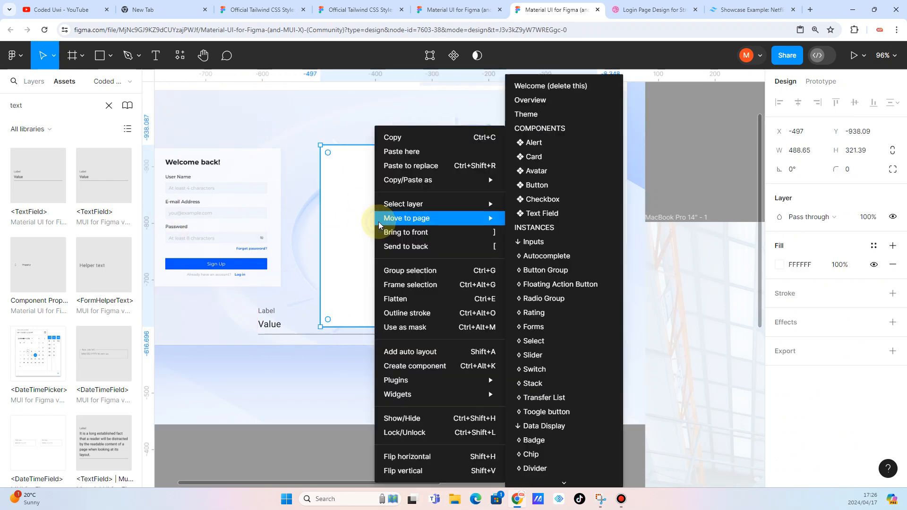
{"action": "left_click", "coordinate": [240, 307]}
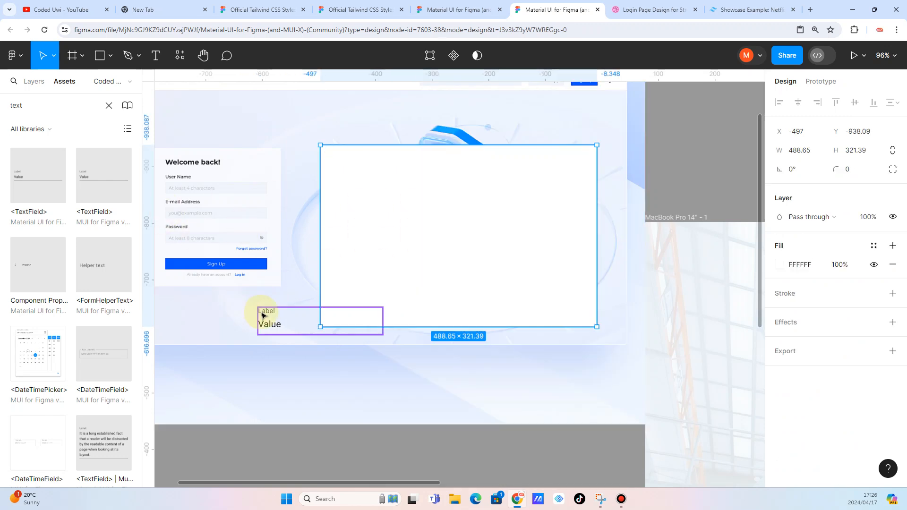
{"action": "left_click", "coordinate": [264, 316]}
{"action": "left_click_drag", "start_coordinate": [264, 315], "coordinate": [373, 202]}
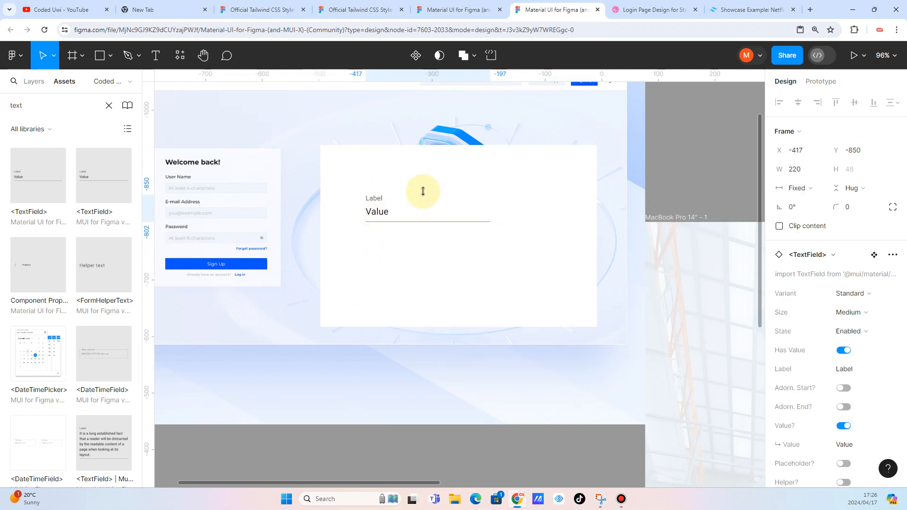
Change the text field's variant to Outlined
{"action": "scroll", "coordinate": [423, 191], "scroll_direction": "up", "scroll_amount": 2}
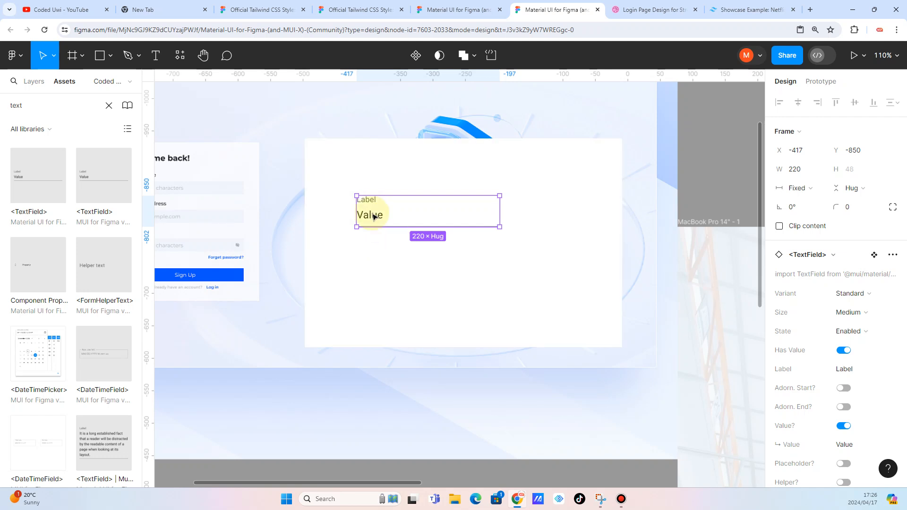
{"action": "left_click", "coordinate": [354, 281]}
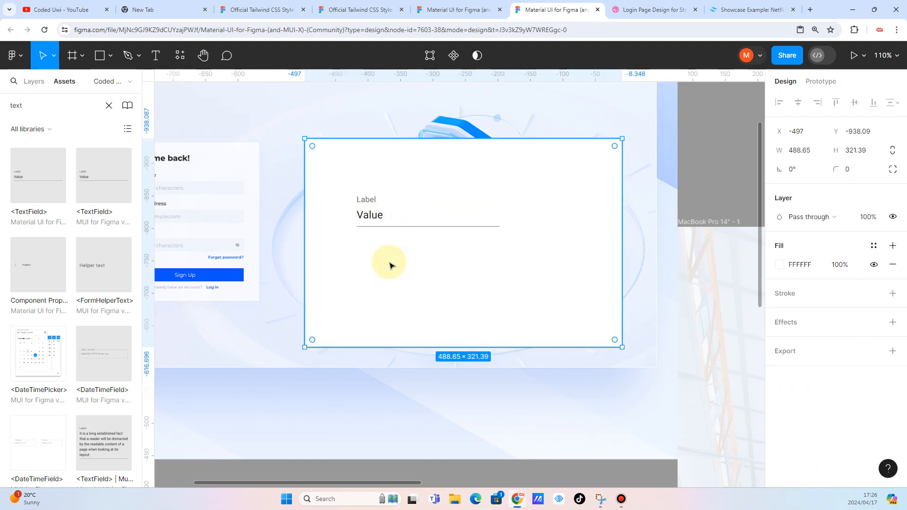
{"action": "scroll", "coordinate": [390, 265], "scroll_direction": "right", "scroll_amount": 1}
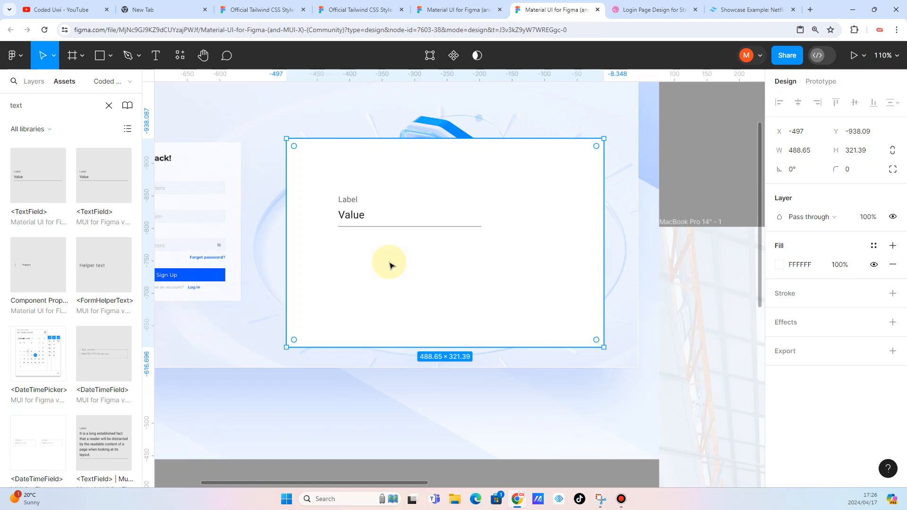
{"action": "scroll", "coordinate": [389, 266], "scroll_direction": "right", "scroll_amount": 3}
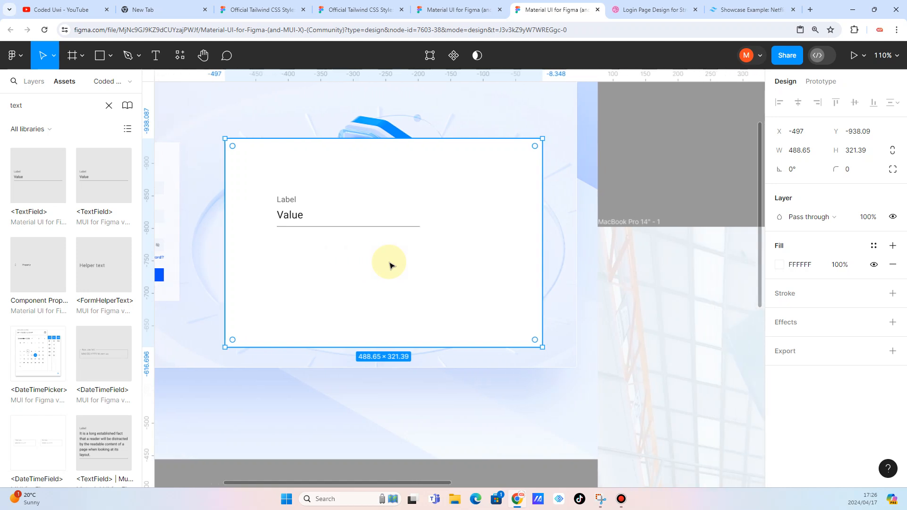
{"action": "left_click", "coordinate": [301, 226]}
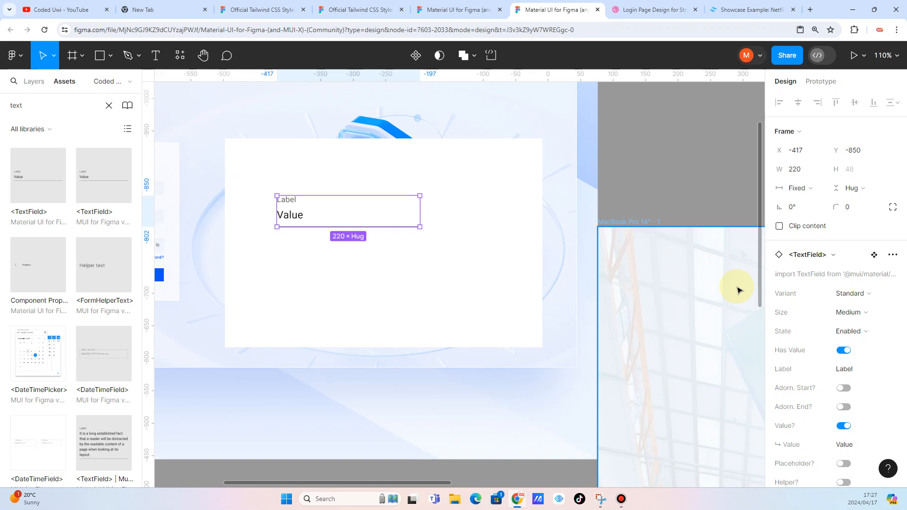
{"action": "scroll", "coordinate": [859, 255], "scroll_direction": "down", "scroll_amount": 1}
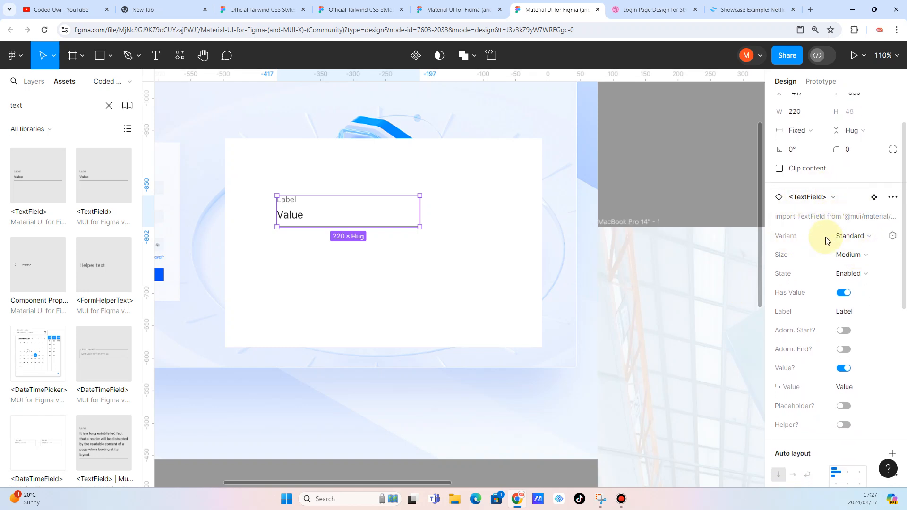
{"action": "left_click", "coordinate": [875, 238]}
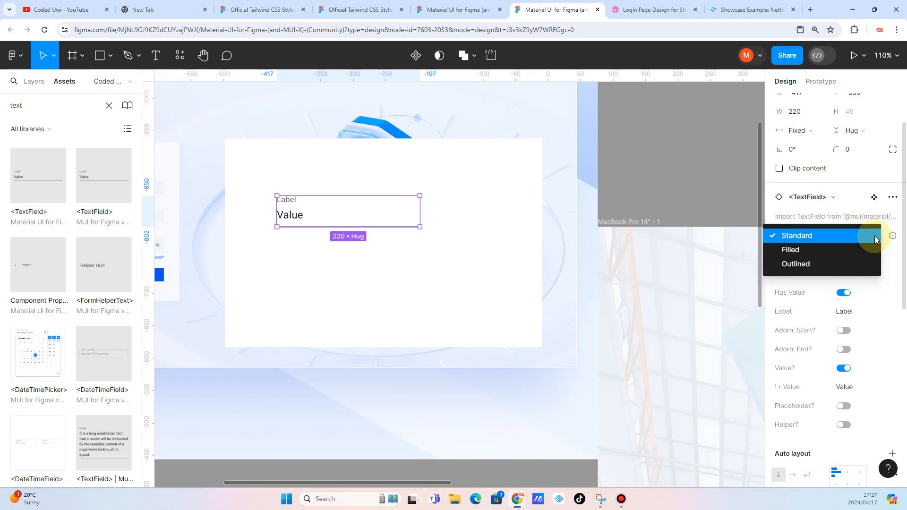
{"action": "left_click", "coordinate": [797, 265]}
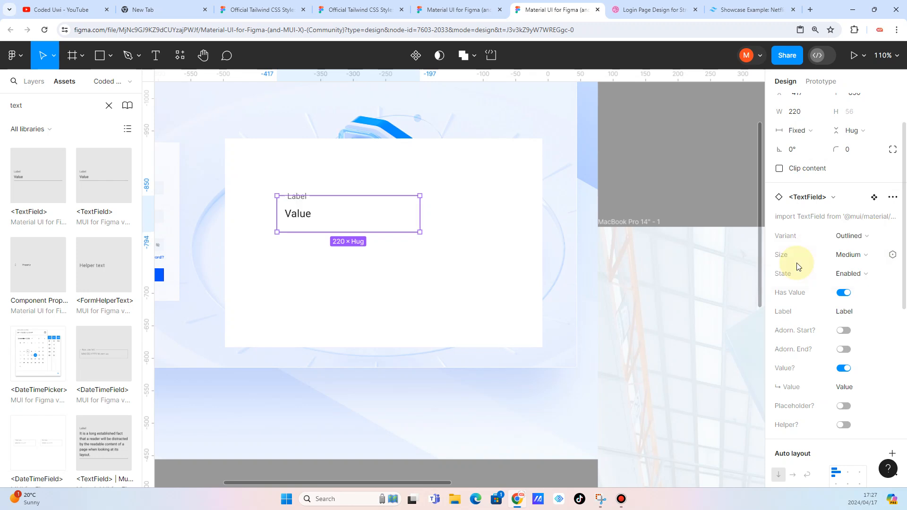
{"action": "left_click", "coordinate": [472, 258]}
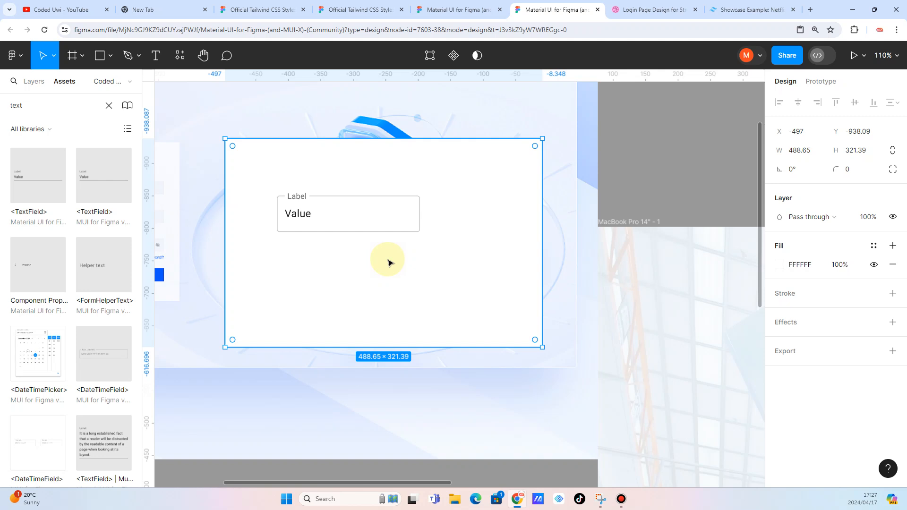
Change the text field's label to "User Name", matching the first field of the reference sign-up form
{"action": "scroll", "coordinate": [388, 263], "scroll_direction": "left", "scroll_amount": 5}
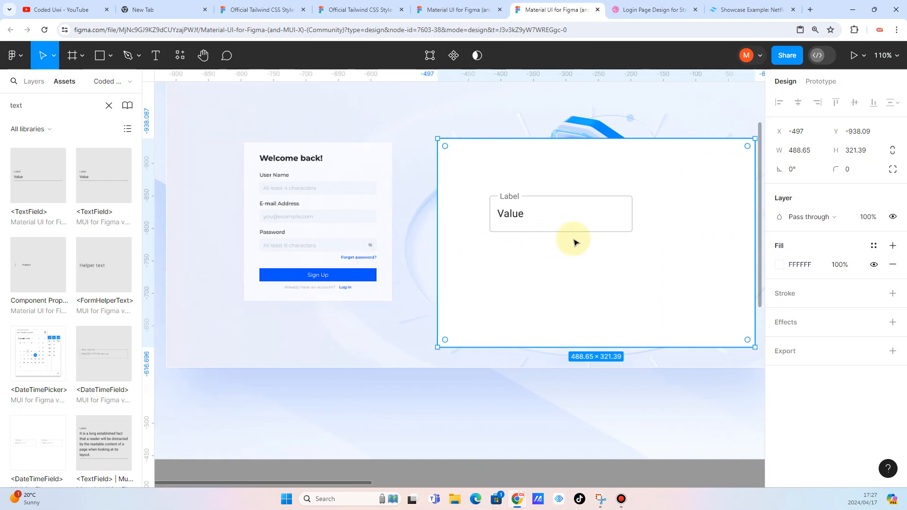
{"action": "scroll", "coordinate": [277, 208], "scroll_direction": "up", "scroll_amount": 1}
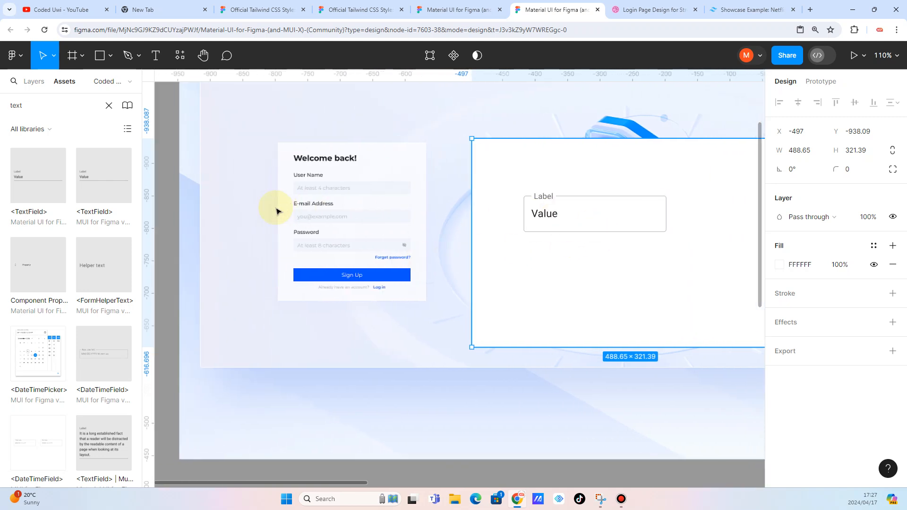
{"action": "scroll", "coordinate": [369, 196], "scroll_direction": "up", "scroll_amount": 3}
{"action": "scroll", "coordinate": [369, 196], "scroll_direction": "right", "scroll_amount": 3}
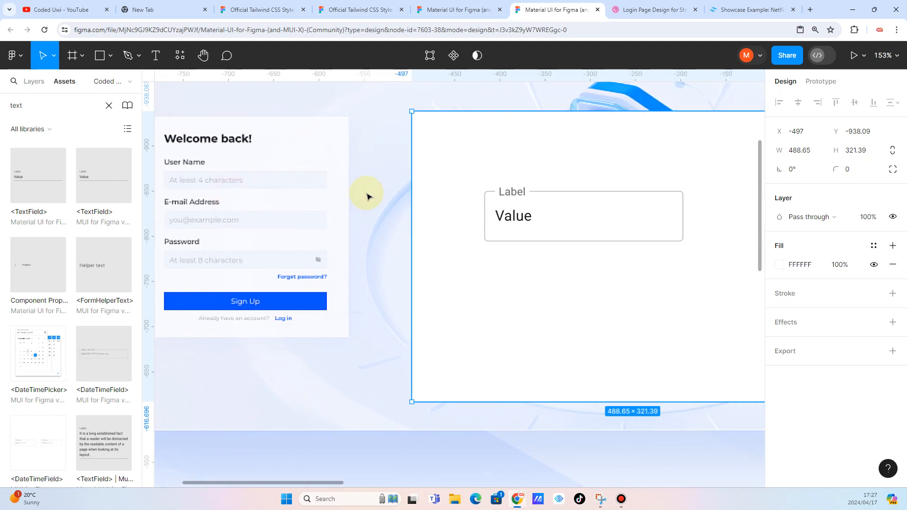
{"action": "scroll", "coordinate": [368, 196], "scroll_direction": "left", "scroll_amount": 2}
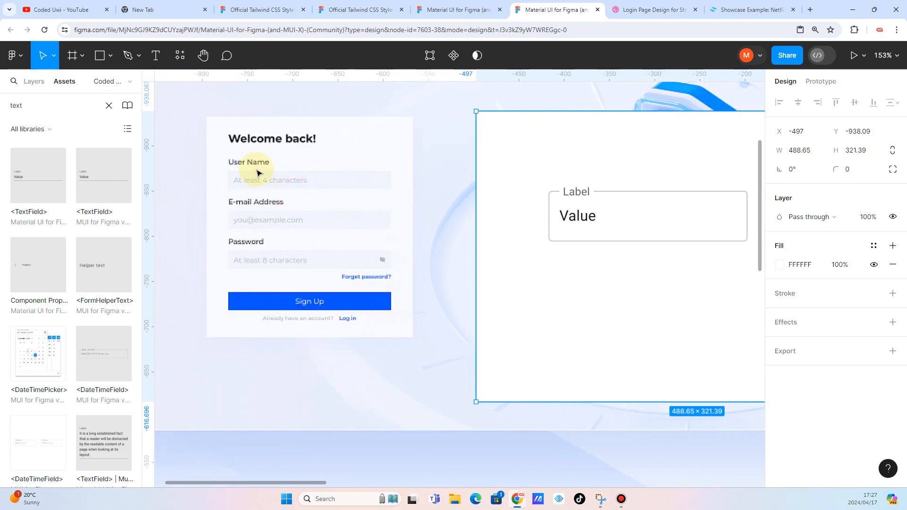
{"action": "left_click", "coordinate": [577, 193]}
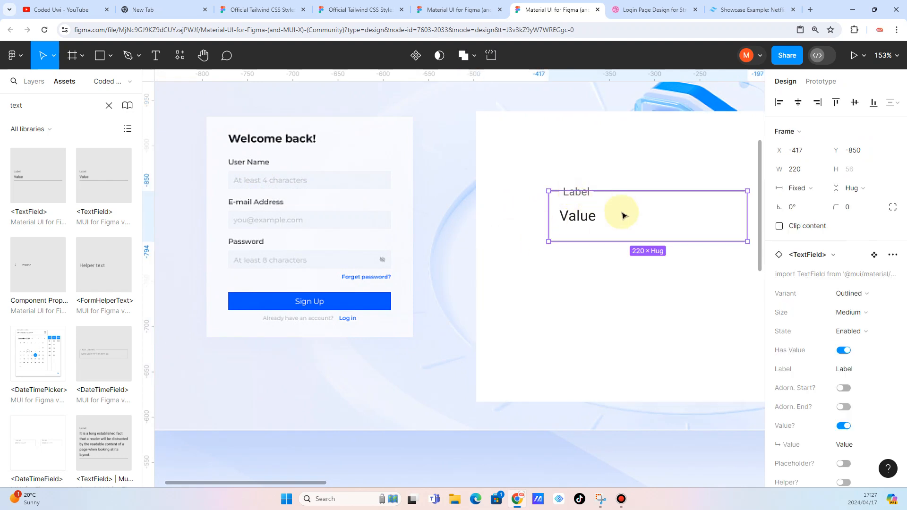
{"action": "scroll", "coordinate": [612, 214], "scroll_direction": "up", "scroll_amount": 3}
{"action": "scroll", "coordinate": [602, 213], "scroll_direction": "up", "scroll_amount": 2}
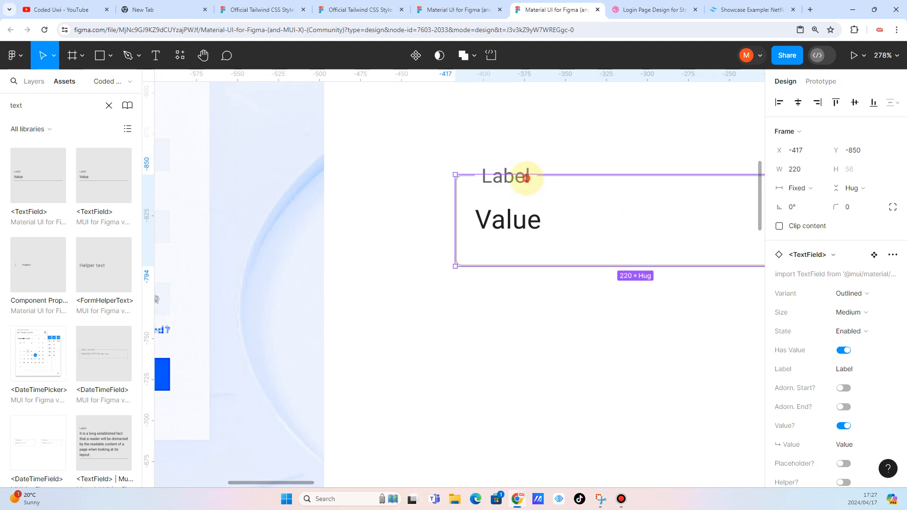
{"action": "double_click", "coordinate": [503, 138]}
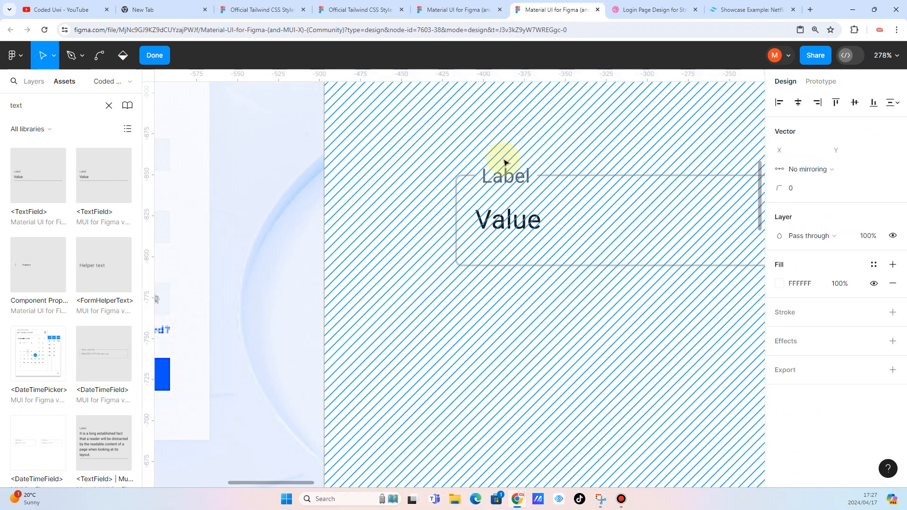
{"action": "left_click", "coordinate": [504, 176]}
{"action": "double_click", "coordinate": [504, 182]}
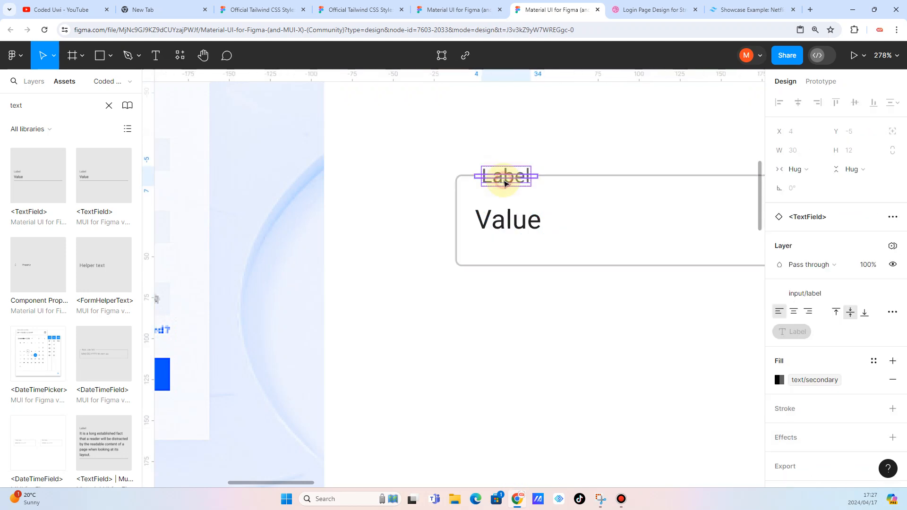
{"action": "double_click", "coordinate": [504, 180]}
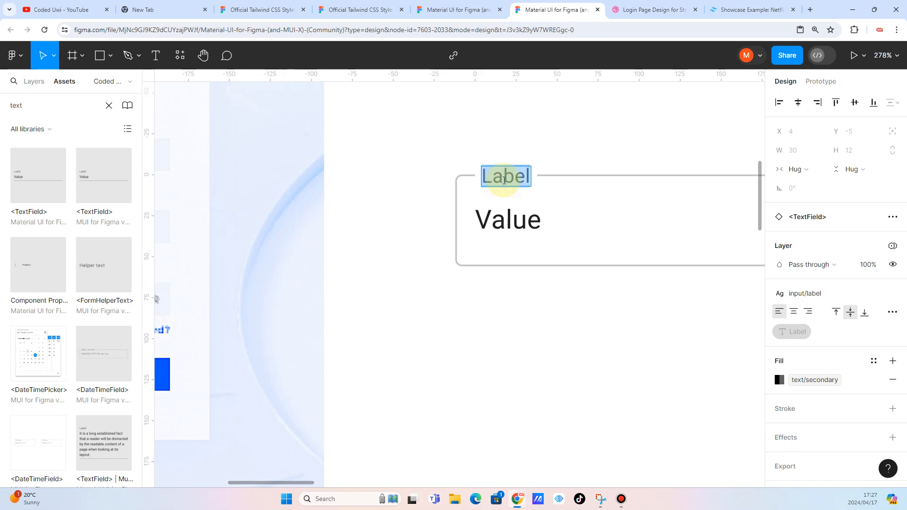
{"action": "type", "text": "User Name"}
{"action": "key", "text": "Escape"}
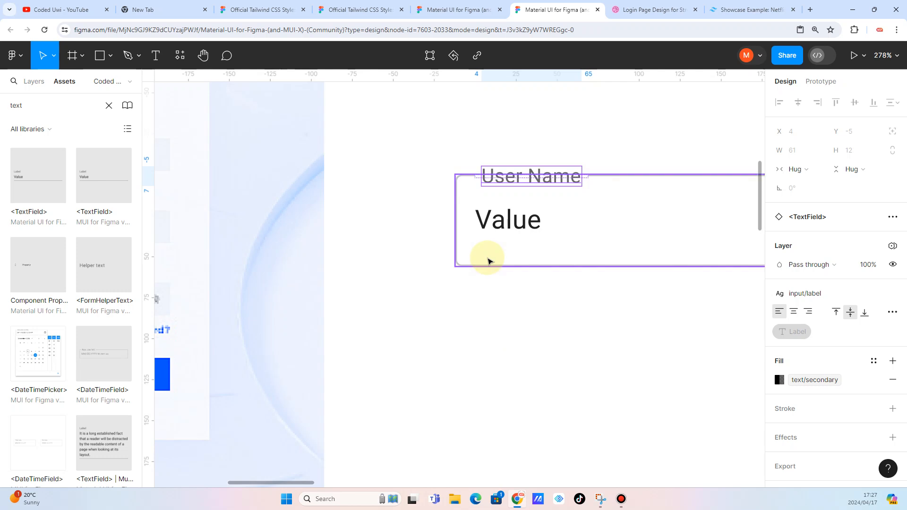
Turn on the start adornment of the User Name text field so it has a leading icon
{"action": "scroll", "coordinate": [488, 262], "scroll_direction": "down", "scroll_amount": 5}
{"action": "left_click", "coordinate": [532, 243]}
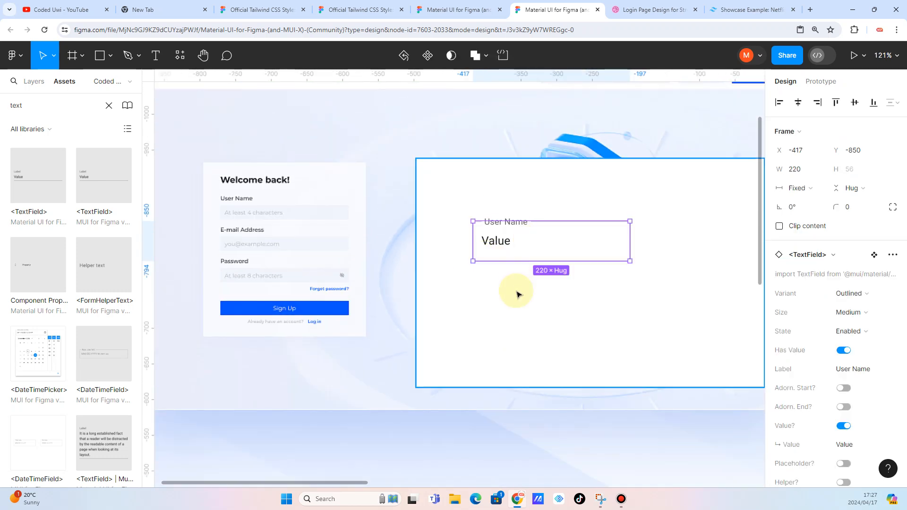
{"action": "scroll", "coordinate": [543, 216], "scroll_direction": "right", "scroll_amount": 2}
{"action": "scroll", "coordinate": [810, 286], "scroll_direction": "down", "scroll_amount": 1}
{"action": "scroll", "coordinate": [809, 286], "scroll_direction": "down", "scroll_amount": 3}
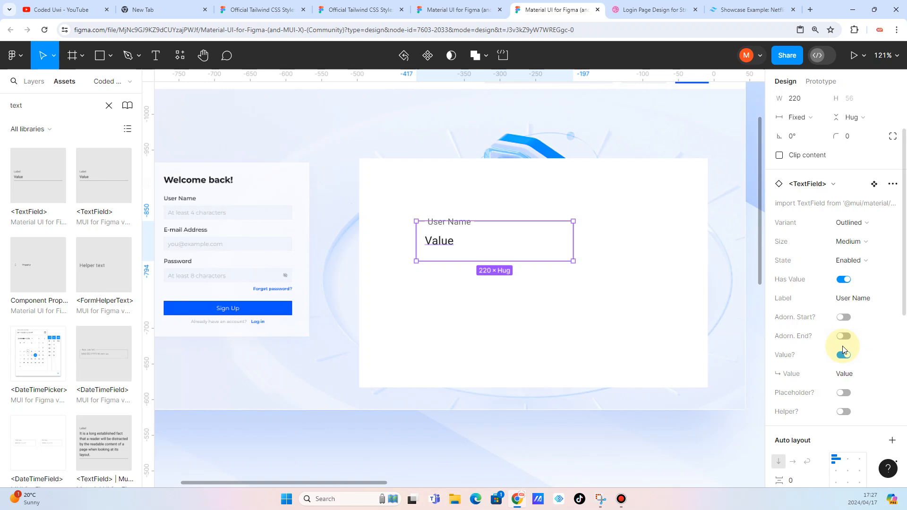
{"action": "left_click", "coordinate": [844, 318]}
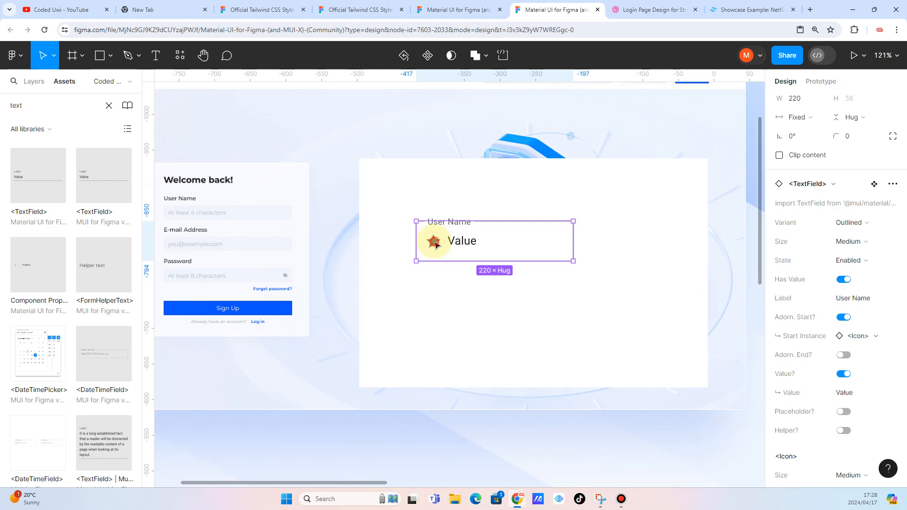
Swap the start icon of the User Name text field from the star to PersonFilled
{"action": "double_click", "coordinate": [435, 243]}
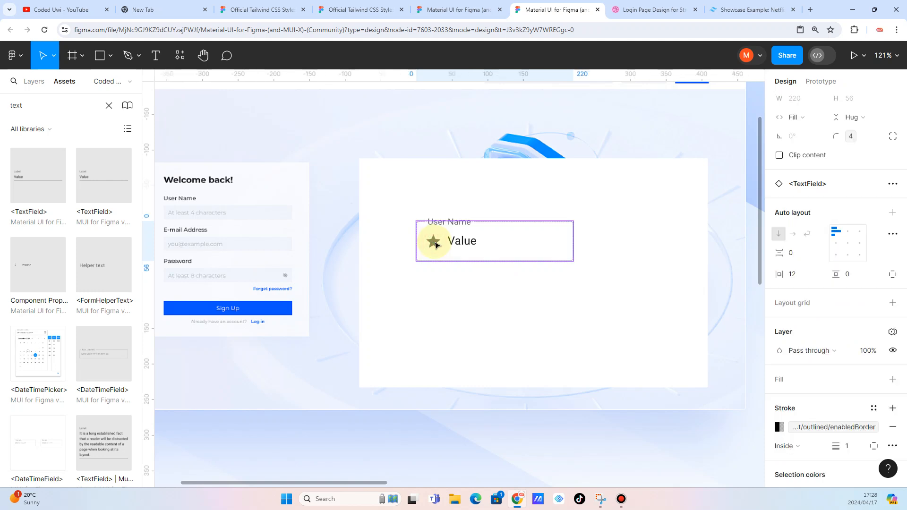
{"action": "left_click", "coordinate": [445, 302]}
{"action": "left_click", "coordinate": [463, 239]}
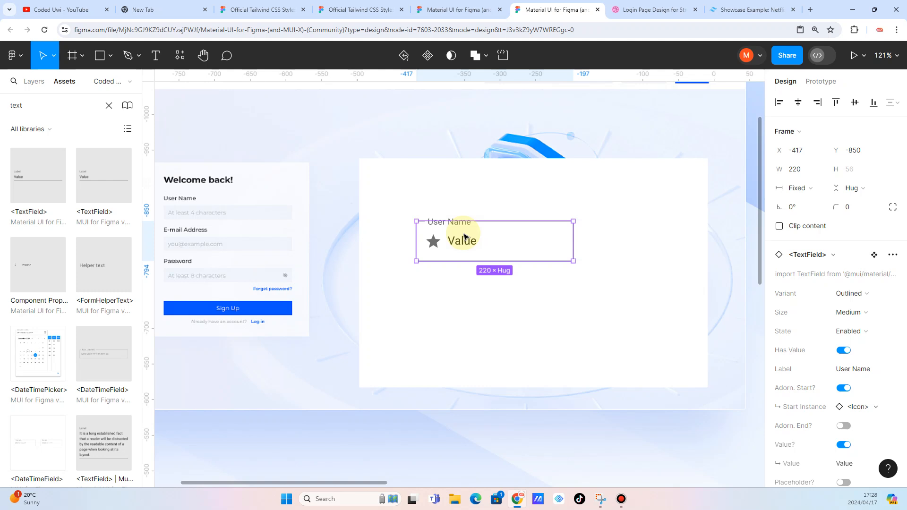
{"action": "scroll", "coordinate": [837, 317], "scroll_direction": "down", "scroll_amount": 2}
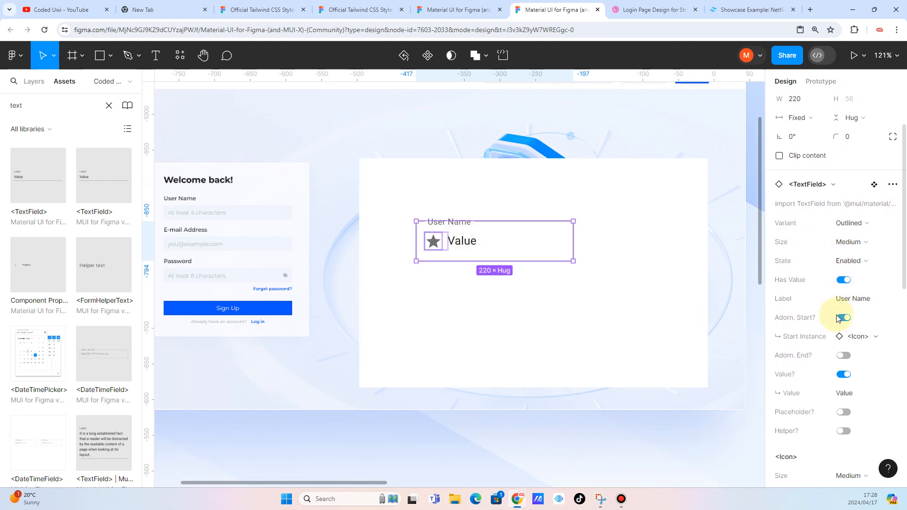
{"action": "scroll", "coordinate": [836, 316], "scroll_direction": "down", "scroll_amount": 1}
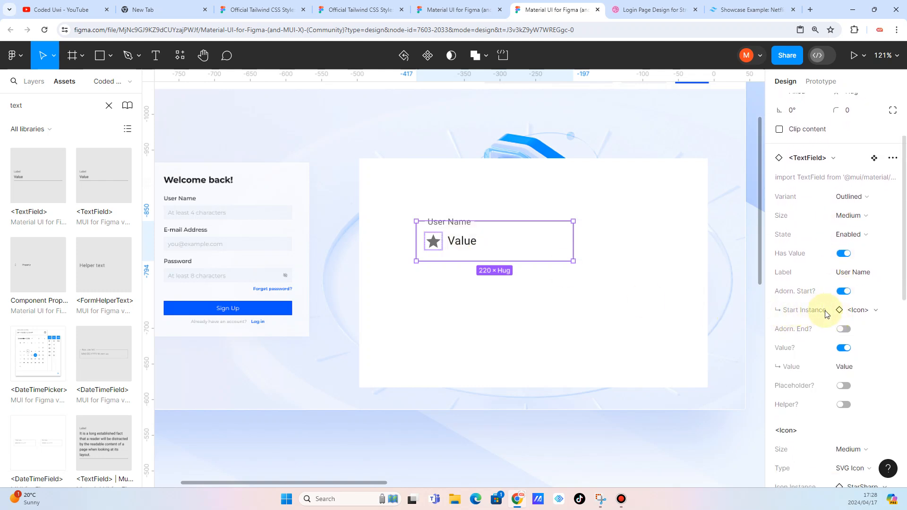
{"action": "left_click", "coordinate": [890, 314]}
{"action": "scroll", "coordinate": [846, 360], "scroll_direction": "down", "scroll_amount": 3}
{"action": "scroll", "coordinate": [847, 363], "scroll_direction": "down", "scroll_amount": 7}
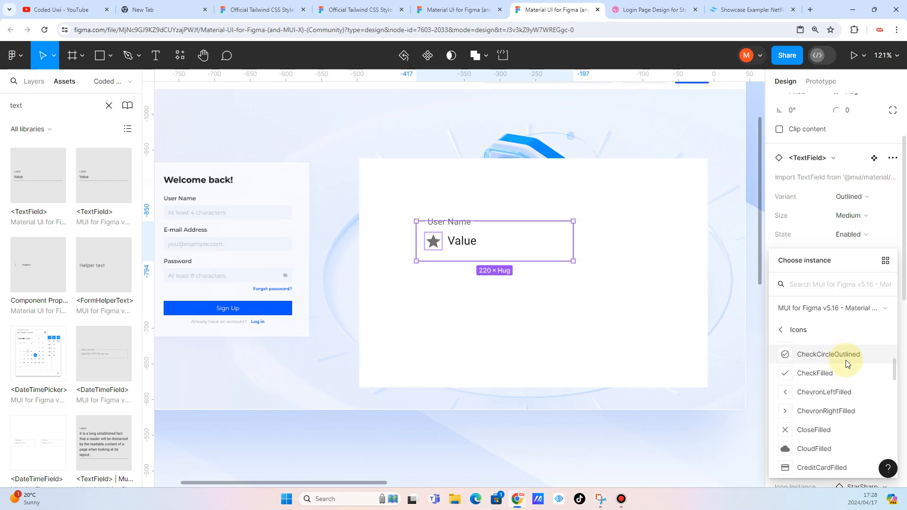
{"action": "scroll", "coordinate": [847, 363], "scroll_direction": "down", "scroll_amount": 10}
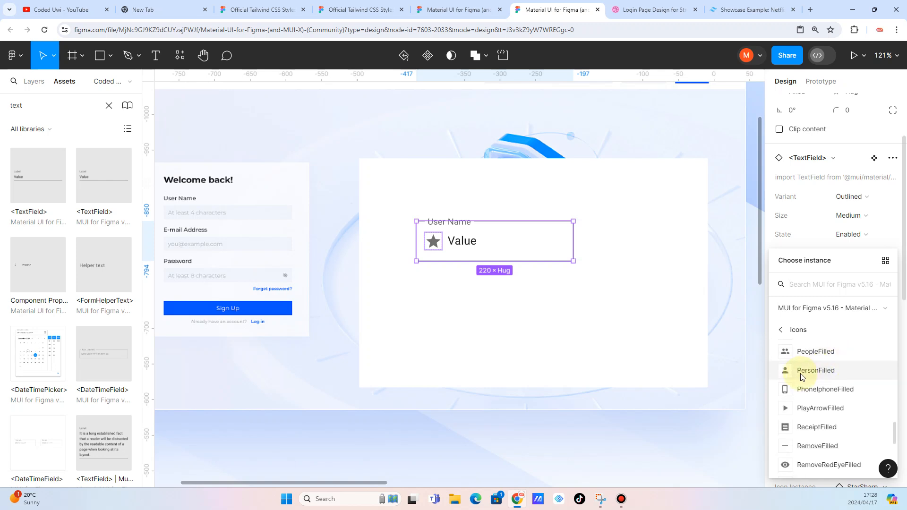
{"action": "left_click", "coordinate": [787, 370]}
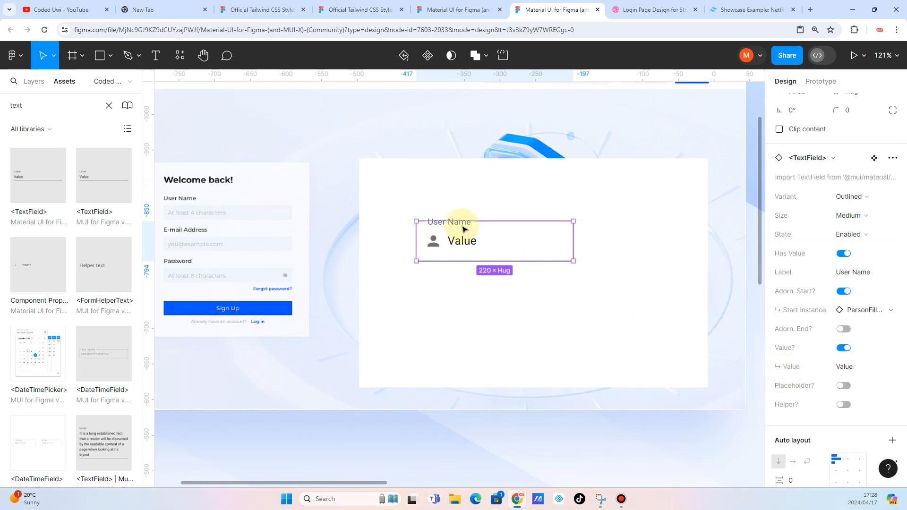
{"action": "left_click", "coordinate": [469, 311]}
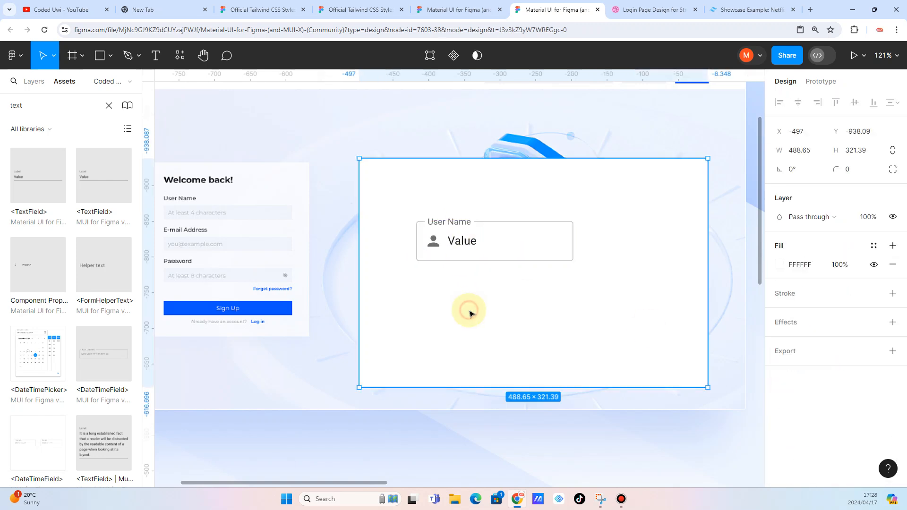
Enable the placeholder on the User Name text field and set its text to "Username"
{"action": "left_click", "coordinate": [464, 242]}
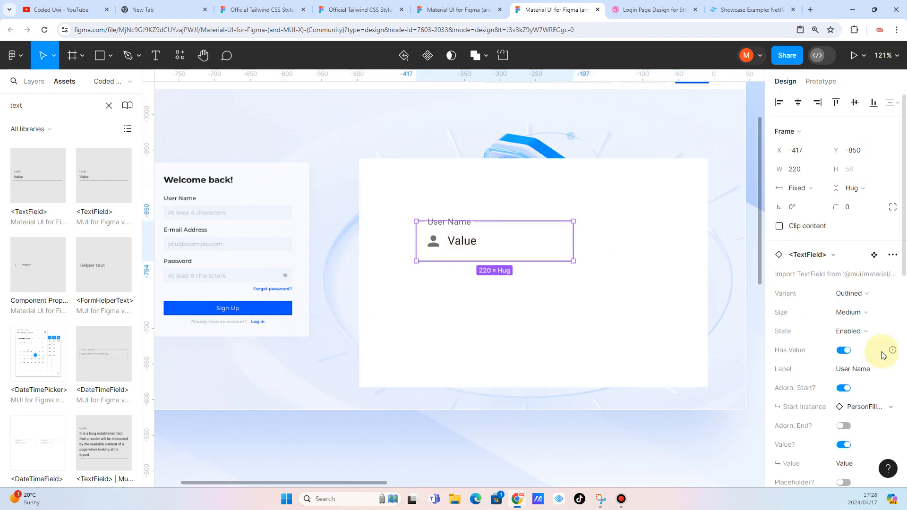
{"action": "scroll", "coordinate": [883, 350], "scroll_direction": "down", "scroll_amount": 3}
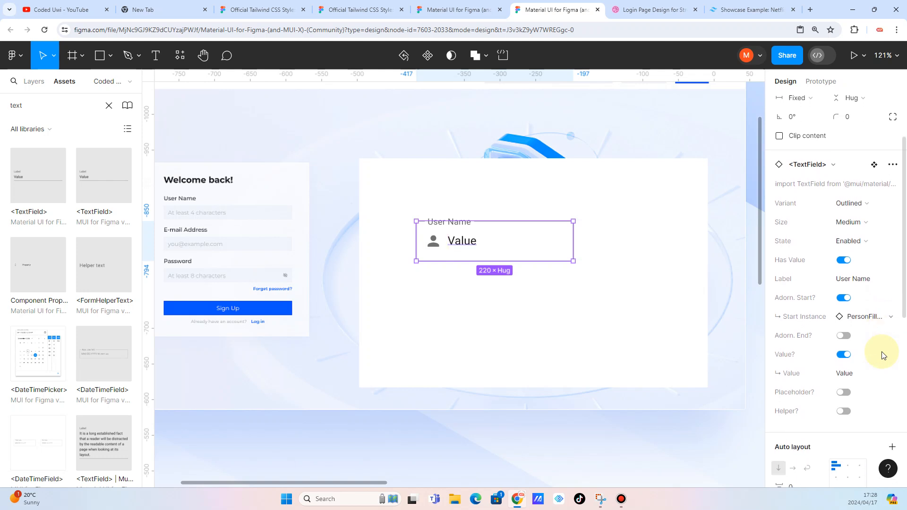
{"action": "scroll", "coordinate": [882, 355], "scroll_direction": "down", "scroll_amount": 2}
{"action": "left_click", "coordinate": [846, 323]}
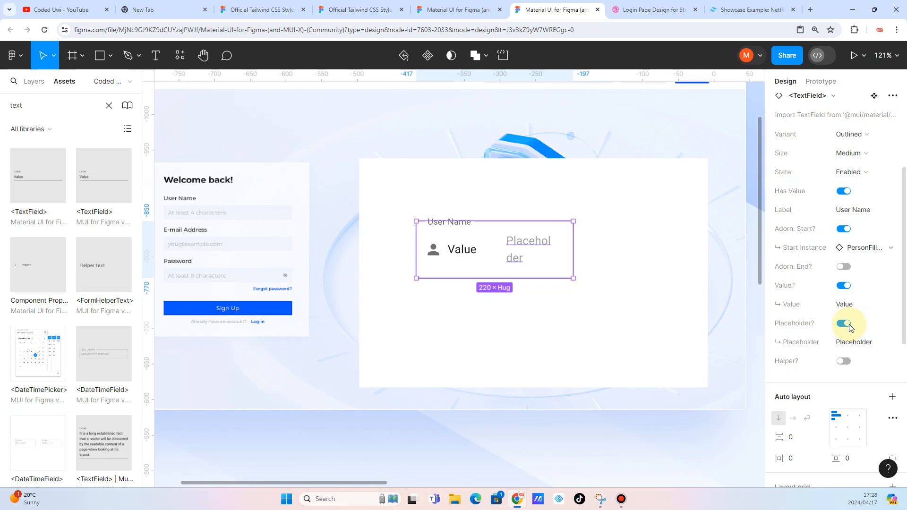
{"action": "left_click", "coordinate": [851, 342]}
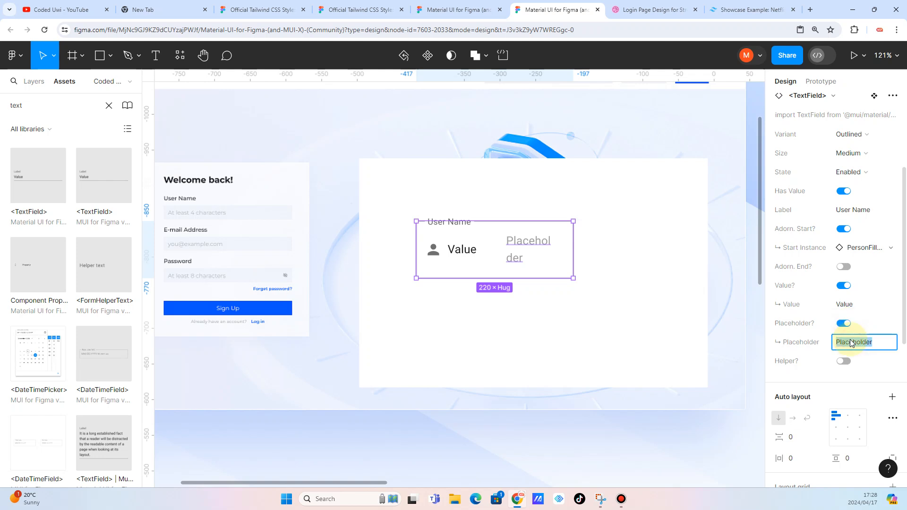
{"action": "type", "text": "Username"}
{"action": "left_click", "coordinate": [689, 308]}
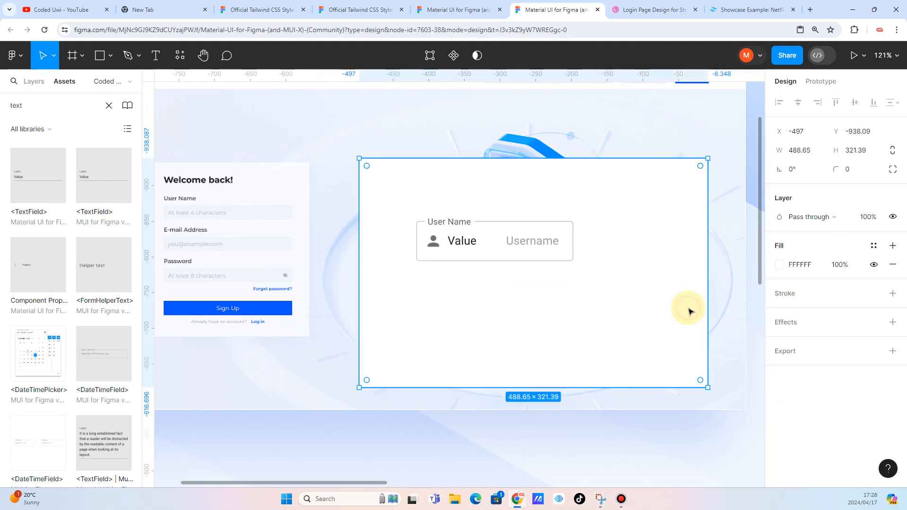
{"action": "left_click", "coordinate": [470, 242]}
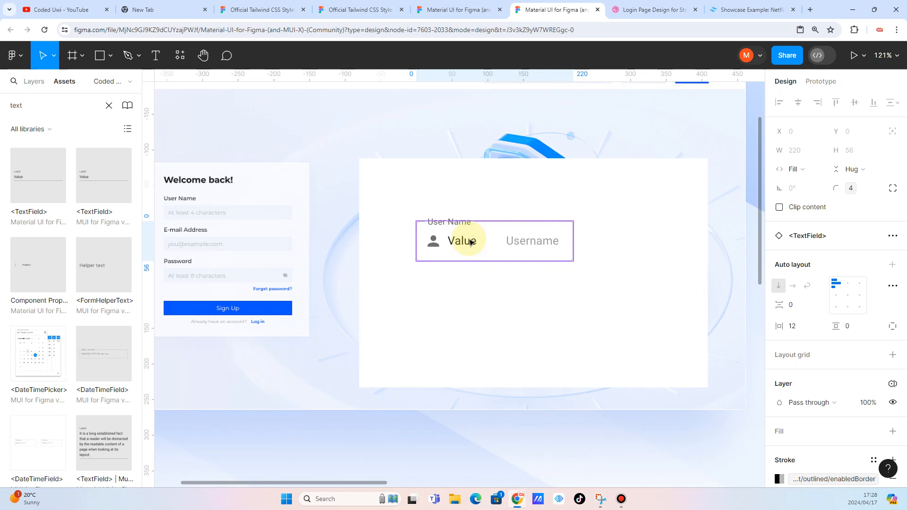
{"action": "left_click", "coordinate": [442, 288]}
{"action": "left_click", "coordinate": [453, 240]}
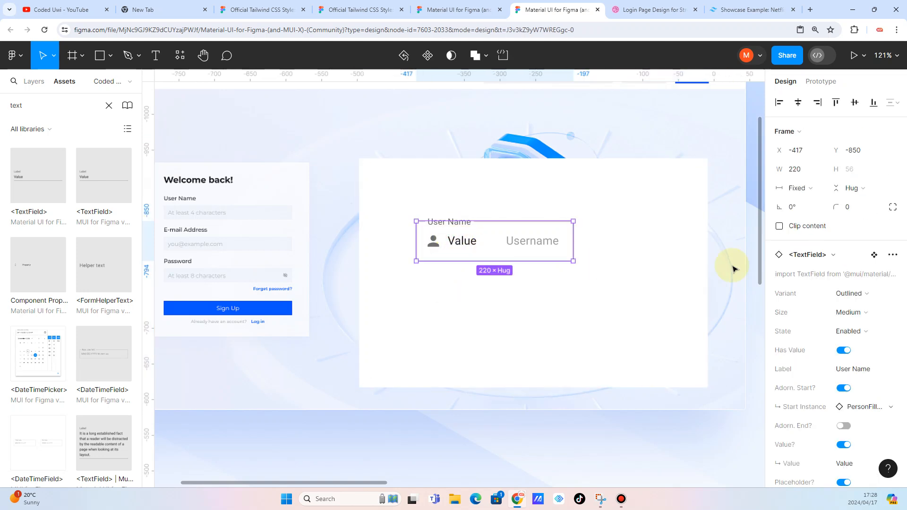
{"action": "scroll", "coordinate": [862, 334], "scroll_direction": "down", "scroll_amount": 2}
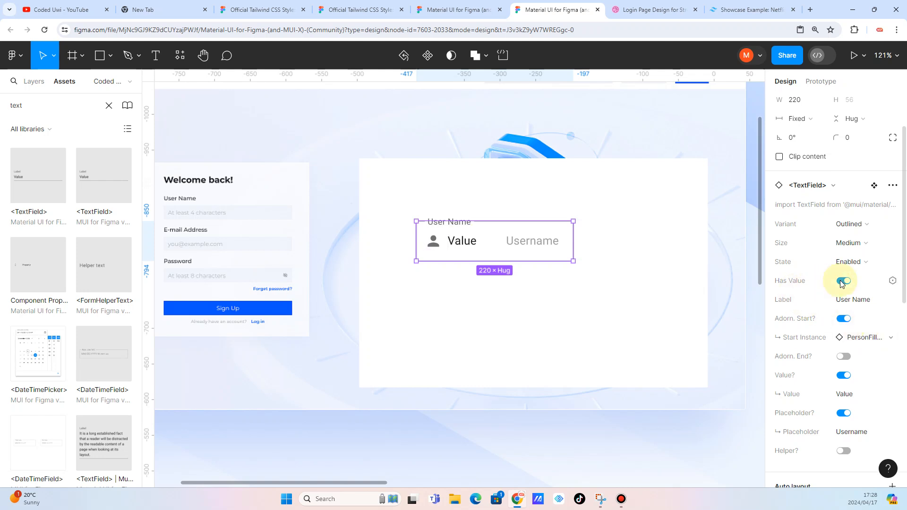
{"action": "left_click", "coordinate": [844, 281]}
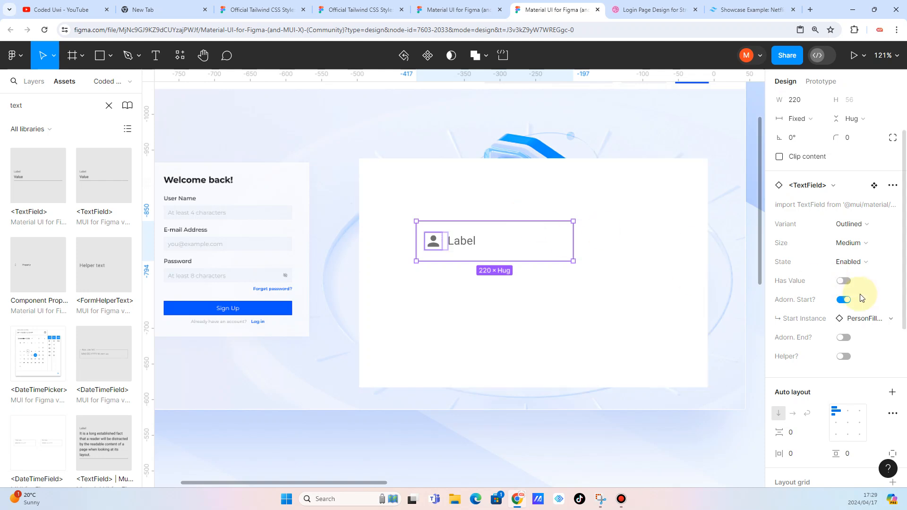
{"action": "left_click", "coordinate": [844, 283]}
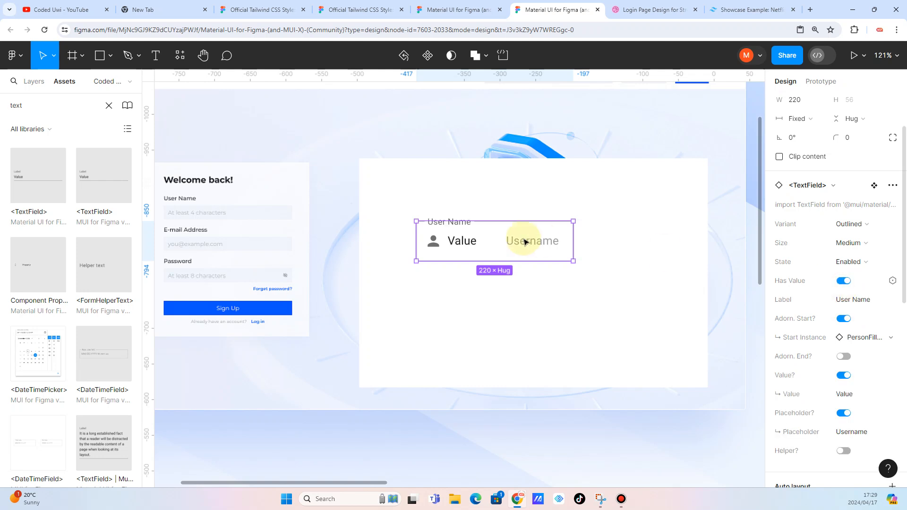
Delete the "Value" text layer inside the User Name text field, keeping only the placeholder
{"action": "double_click", "coordinate": [463, 240]}
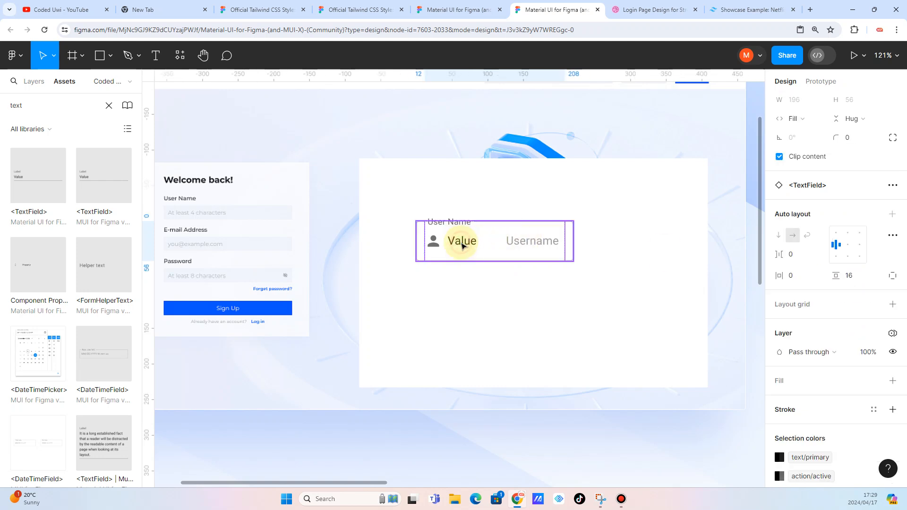
{"action": "double_click", "coordinate": [462, 242]}
{"action": "key", "text": "Escape"}
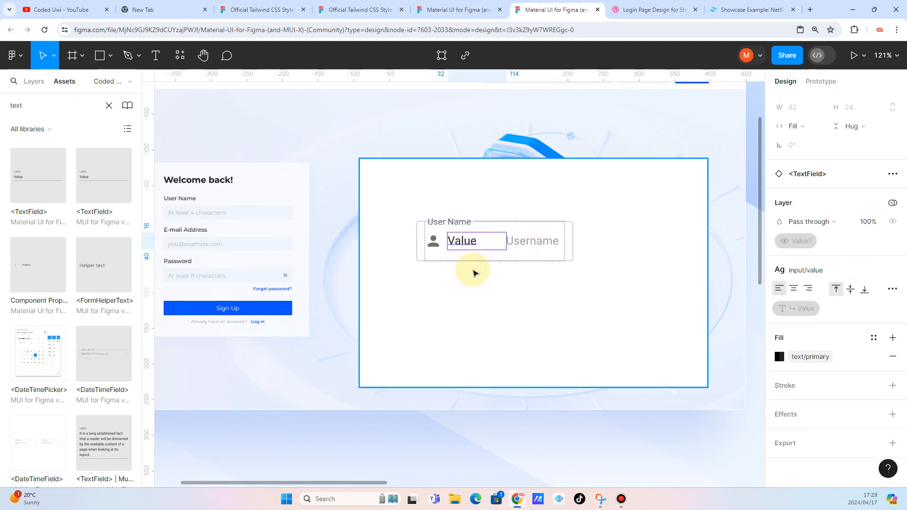
{"action": "key", "text": "Delete"}
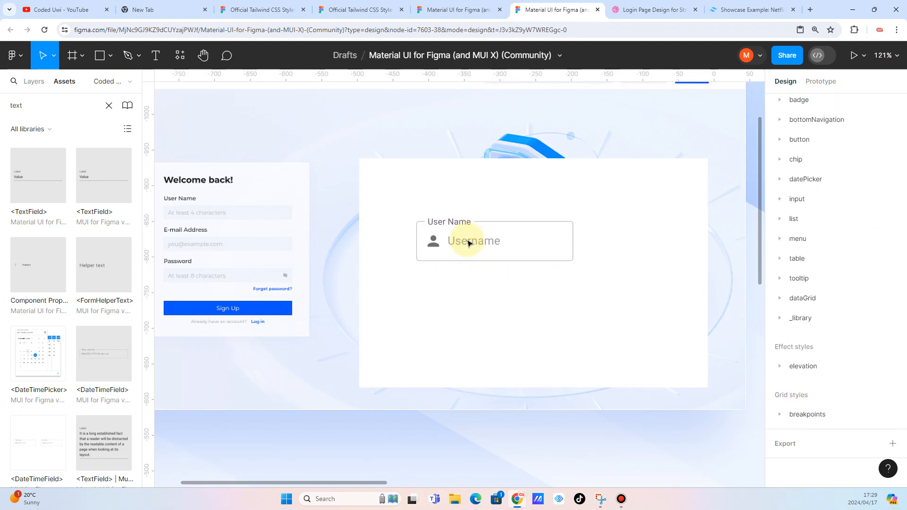
{"action": "left_click", "coordinate": [458, 288]}
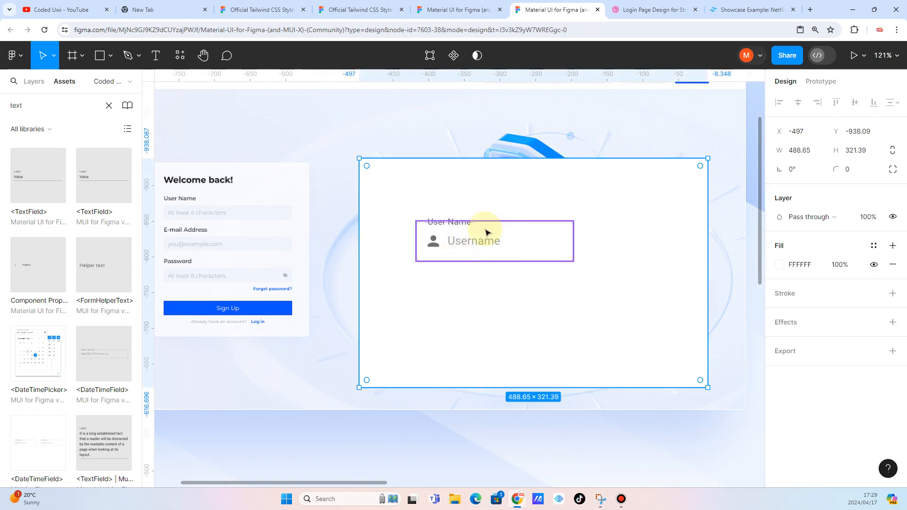
Duplicate the User Name text field directly below the original, aligned with it, at Y -771
{"action": "scroll", "coordinate": [462, 287], "scroll_direction": "right", "scroll_amount": 3}
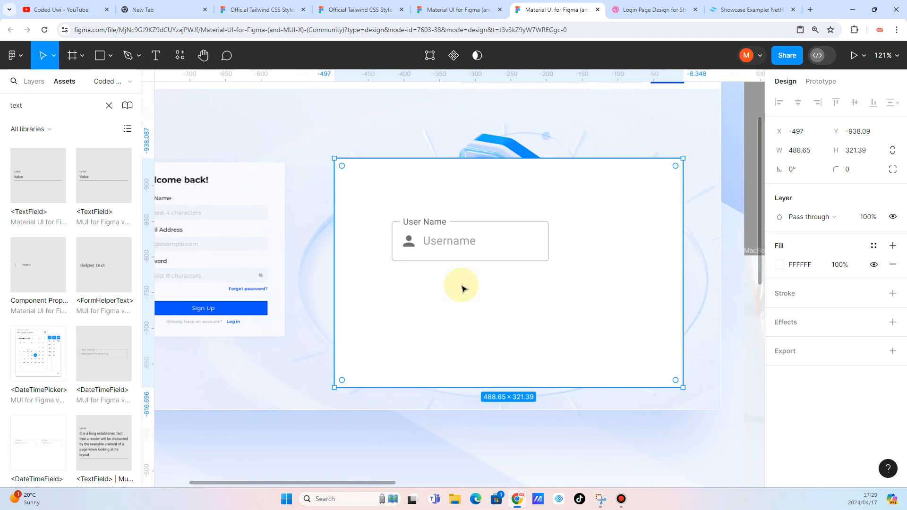
{"action": "scroll", "coordinate": [462, 287], "scroll_direction": "down", "scroll_amount": 3}
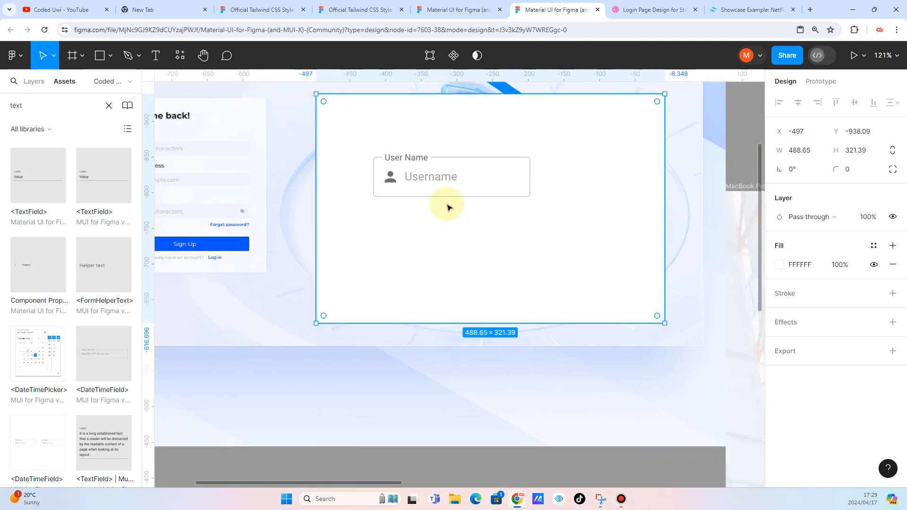
{"action": "left_click", "coordinate": [432, 175]}
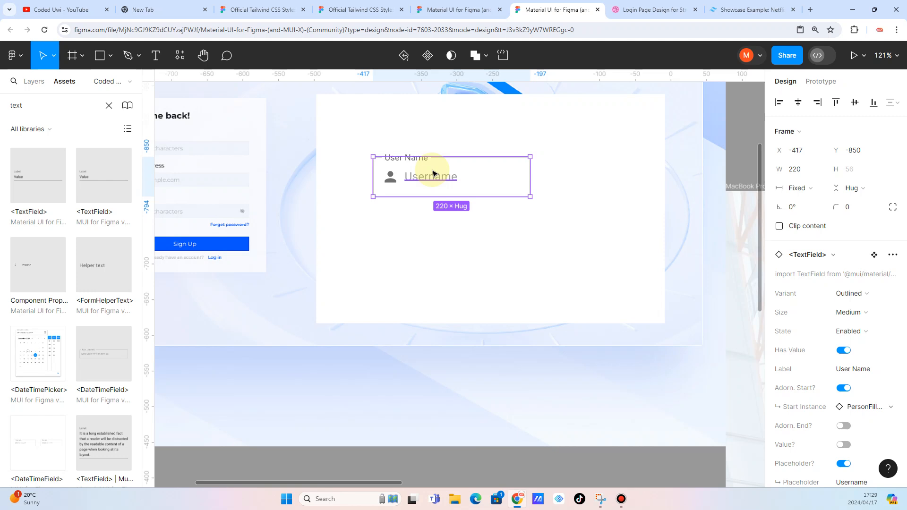
{"action": "left_click_drag", "start_coordinate": [426, 179], "coordinate": [427, 237], "text": "alt"}
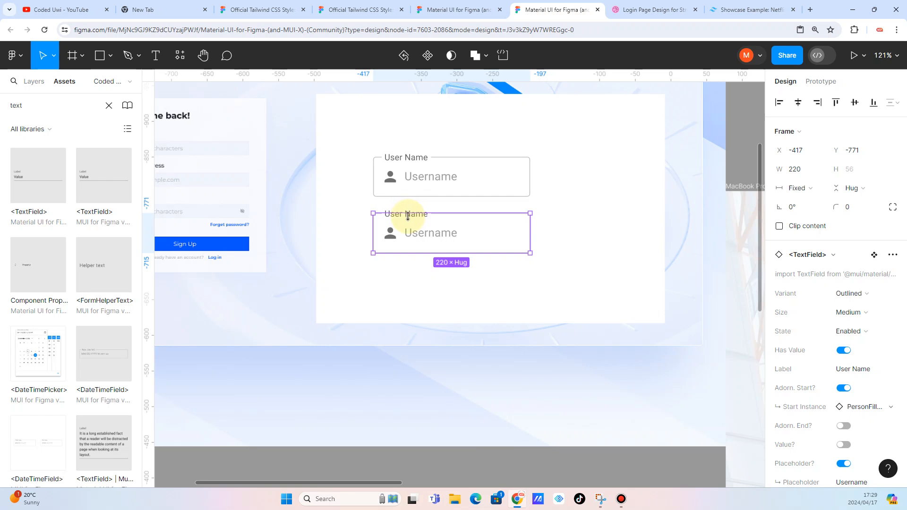
Change the duplicated text field's label to "Password"
{"action": "double_click", "coordinate": [411, 220]}
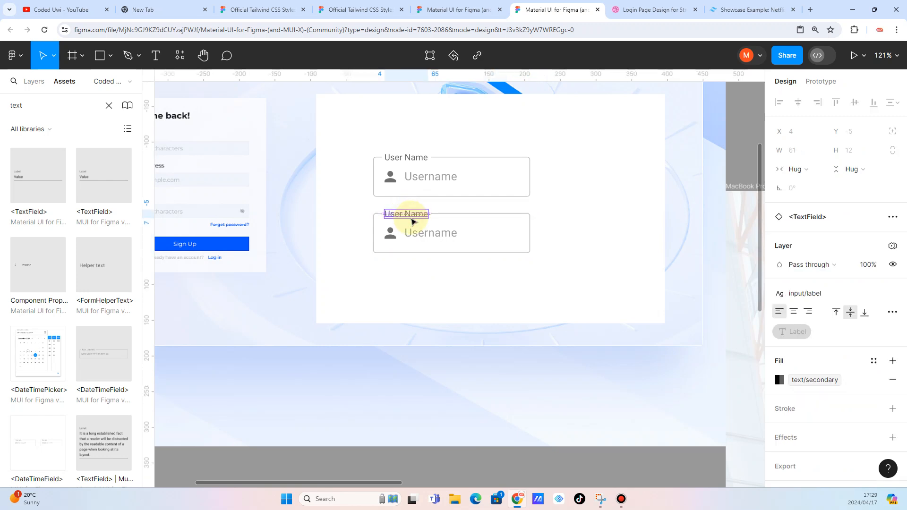
{"action": "double_click", "coordinate": [412, 219]}
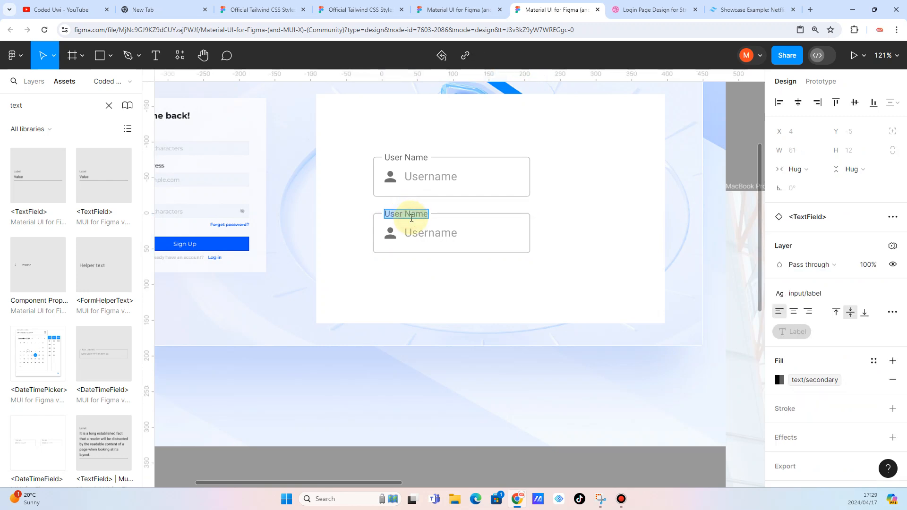
{"action": "type", "text": "Password"}
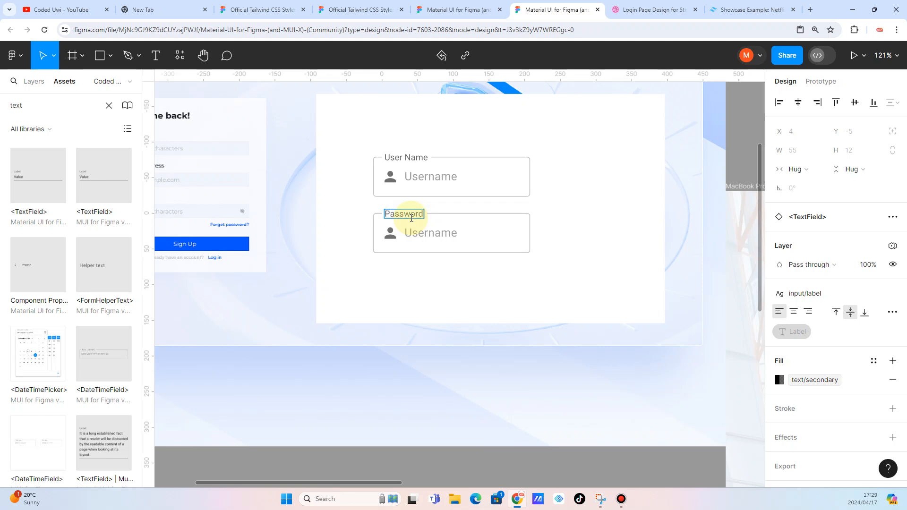
{"action": "key", "text": "Escape"}
Change the placeholder text of the upper text field to "User Name"
{"action": "scroll", "coordinate": [420, 276], "scroll_direction": "left", "scroll_amount": 3}
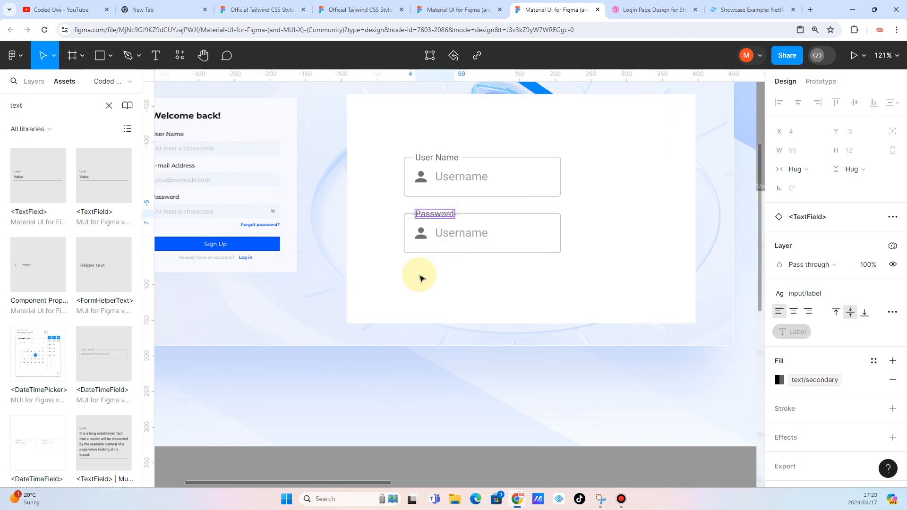
{"action": "scroll", "coordinate": [282, 152], "scroll_direction": "up", "scroll_amount": 4}
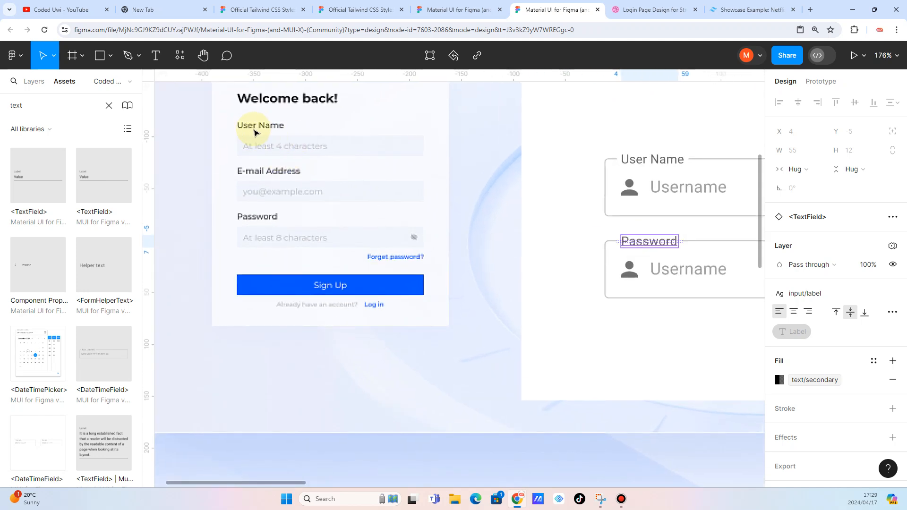
{"action": "left_click", "coordinate": [273, 140]}
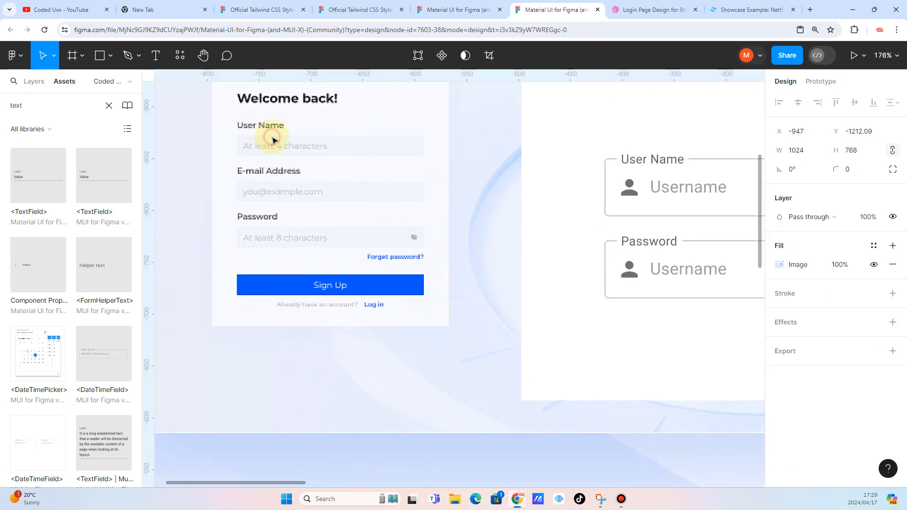
{"action": "scroll", "coordinate": [273, 138], "scroll_direction": "down", "scroll_amount": 2}
{"action": "scroll", "coordinate": [353, 162], "scroll_direction": "right", "scroll_amount": 3}
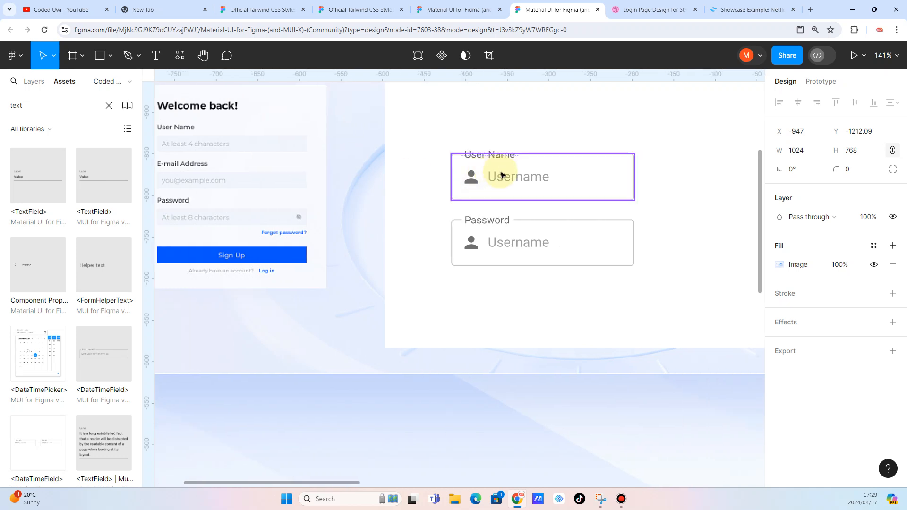
{"action": "left_click", "coordinate": [520, 178]}
{"action": "double_click", "coordinate": [516, 179]}
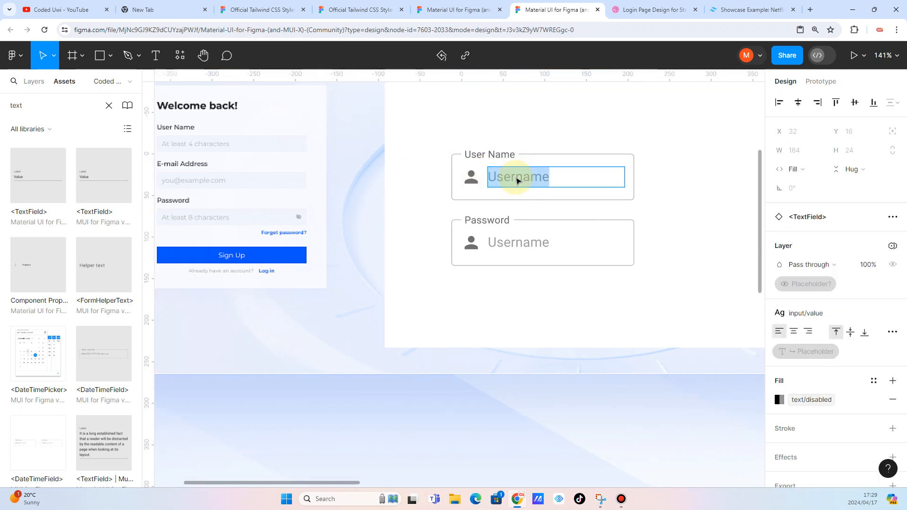
{"action": "key", "text": "Delete"}
{"action": "type", "text": "N"}
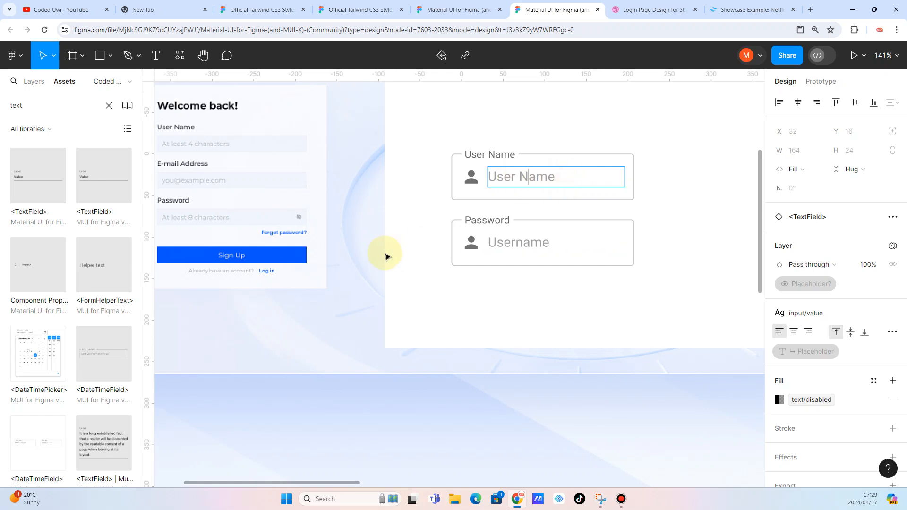
Change the placeholder text of the lower text field from the user name wording to "Password"
{"action": "key", "text": "Escape"}
{"action": "double_click", "coordinate": [532, 248]}
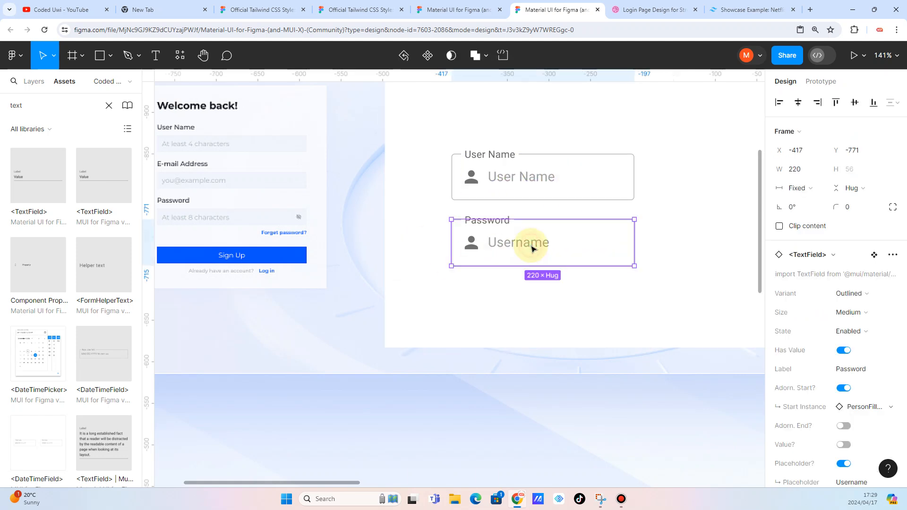
{"action": "double_click", "coordinate": [532, 248]}
{"action": "double_click", "coordinate": [531, 246]}
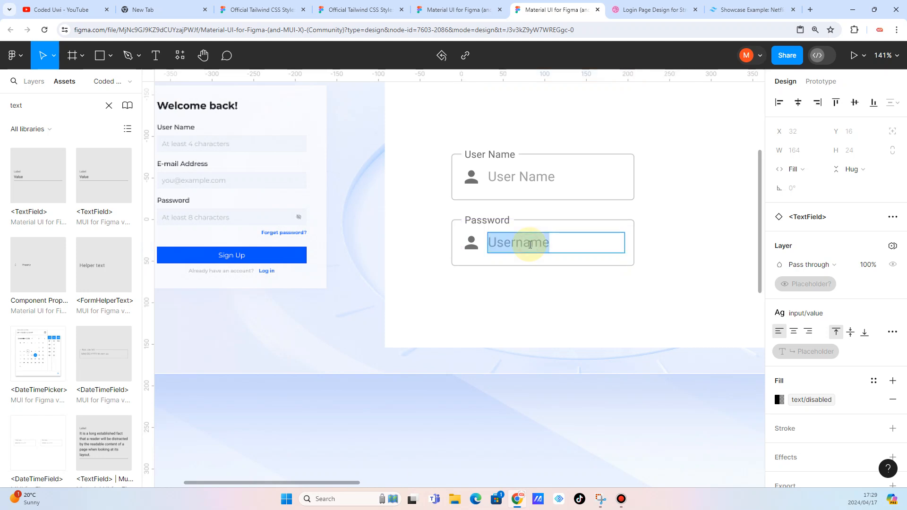
{"action": "type", "text": "Password"}
{"action": "left_click", "coordinate": [510, 367]}
{"action": "left_click", "coordinate": [483, 372]}
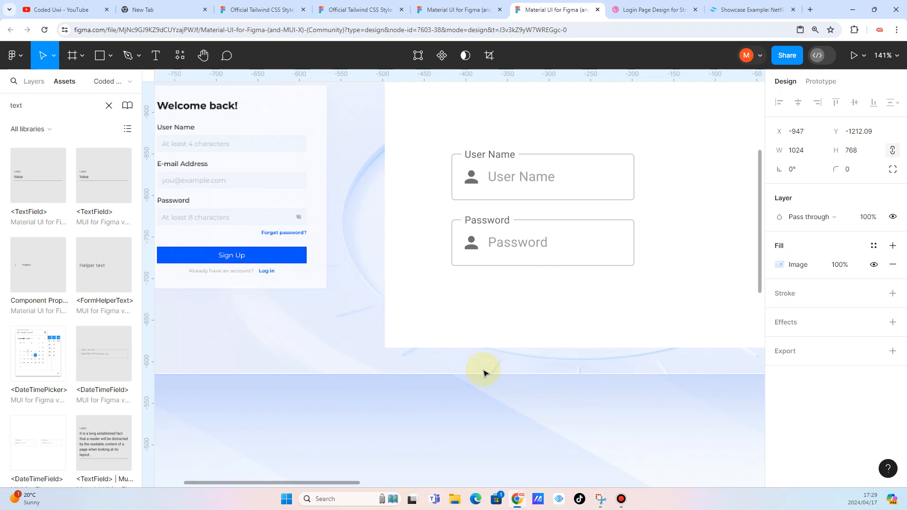
{"action": "scroll", "coordinate": [288, 220], "scroll_direction": "left", "scroll_amount": 1}
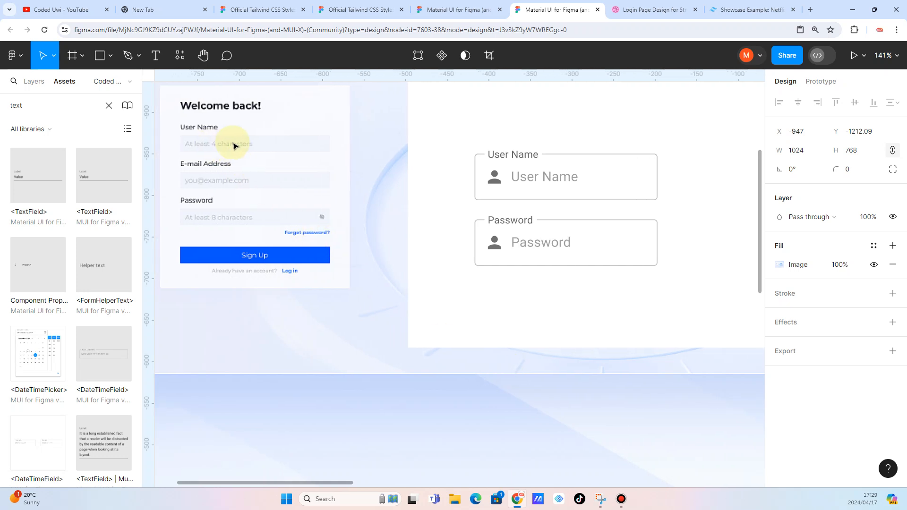
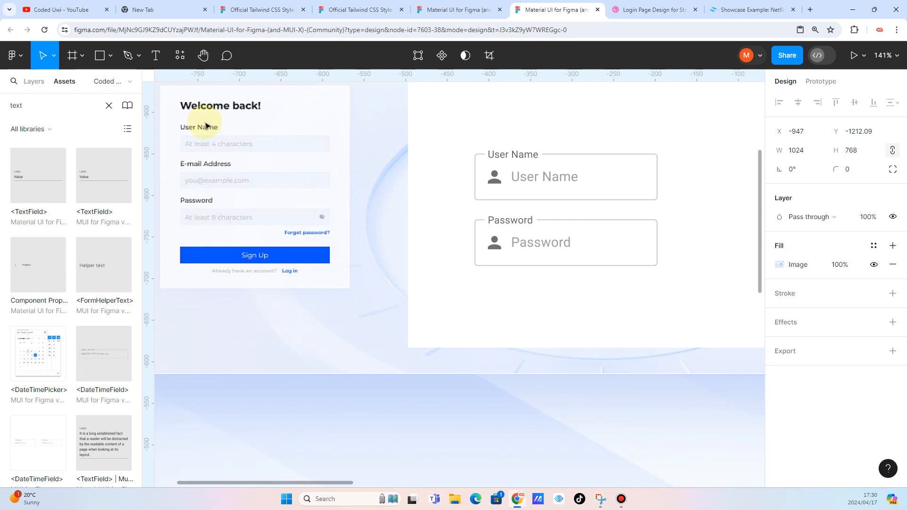
{"action": "scroll", "coordinate": [411, 252], "scroll_direction": "right", "scroll_amount": 3}
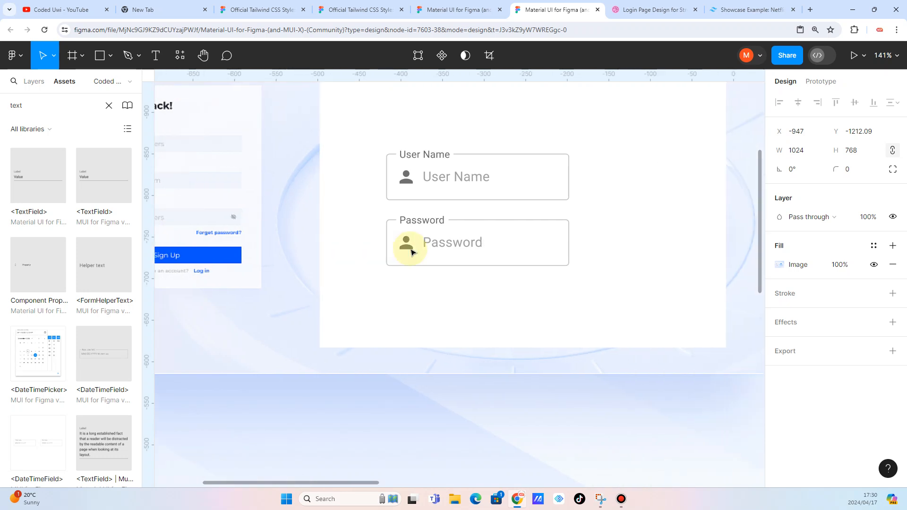
{"action": "scroll", "coordinate": [461, 241], "scroll_direction": "right", "scroll_amount": 2}
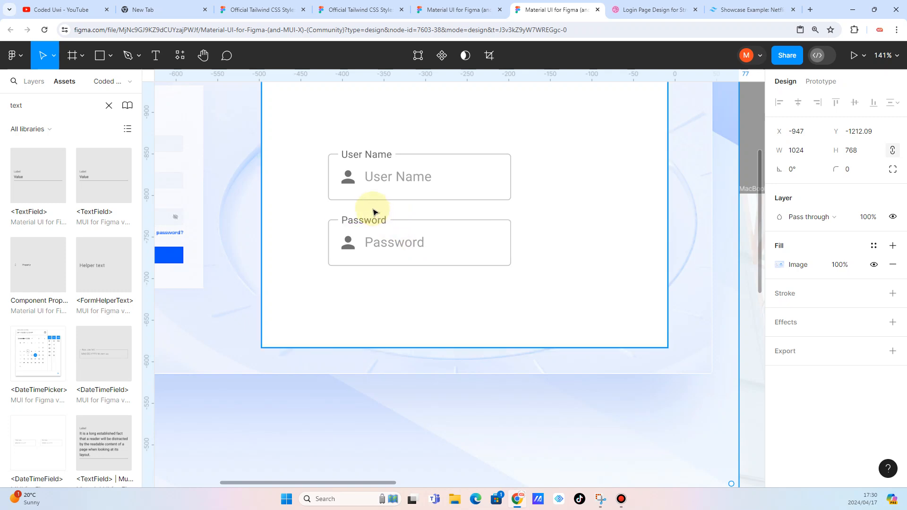
{"action": "scroll", "coordinate": [373, 212], "scroll_direction": "down", "scroll_amount": 2, "text": "ctrl"}
{"action": "scroll", "coordinate": [373, 211], "scroll_direction": "up", "scroll_amount": 1}
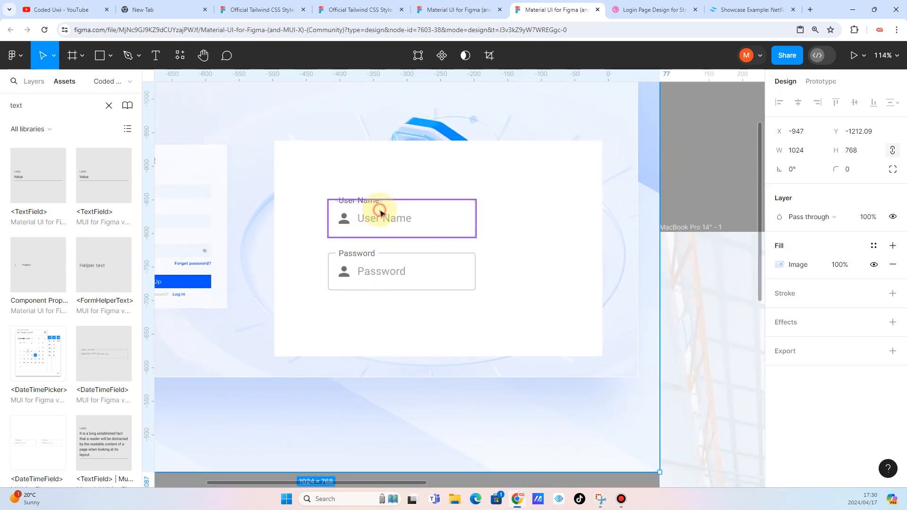
{"action": "left_click", "coordinate": [380, 213]}
{"action": "left_click", "coordinate": [376, 258], "text": "shift"}
{"action": "right_click", "coordinate": [376, 263]}
{"action": "left_click", "coordinate": [383, 261]}
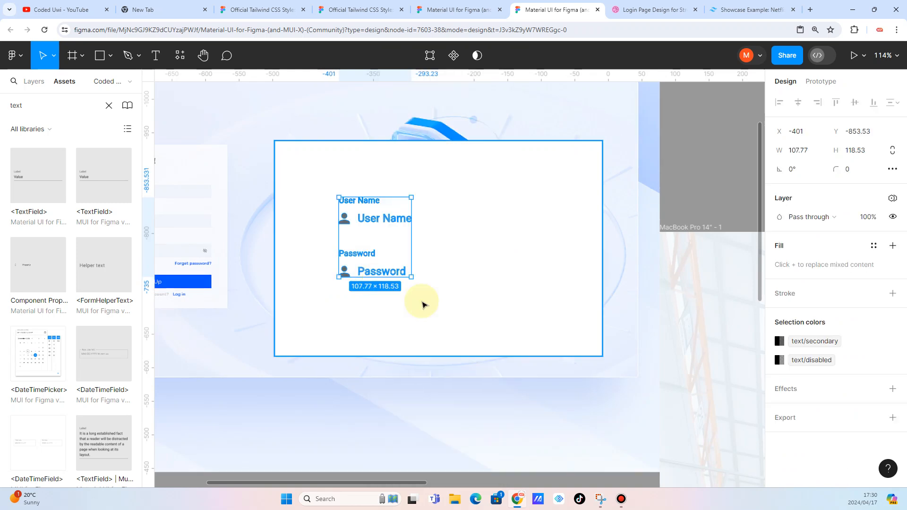
{"action": "key", "text": "ctrl+z"}
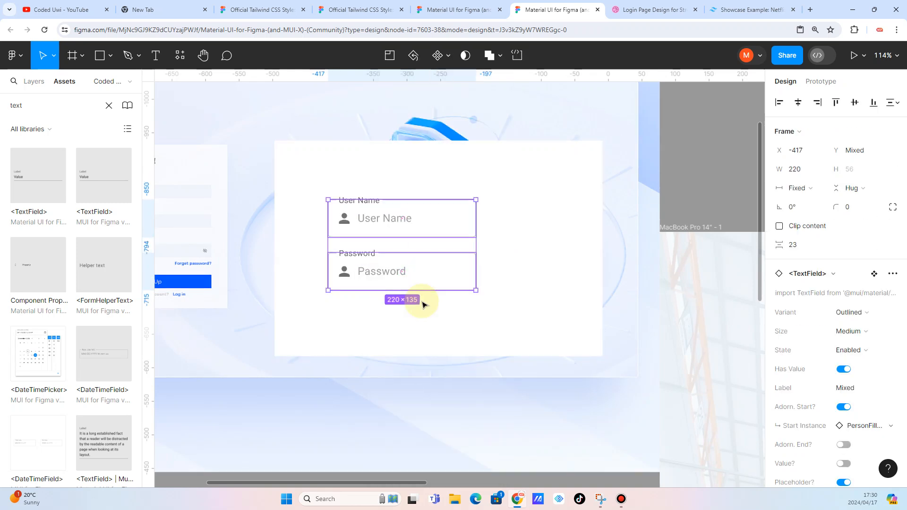
{"action": "key", "text": "ctrl+z"}
{"action": "left_click", "coordinate": [424, 383]}
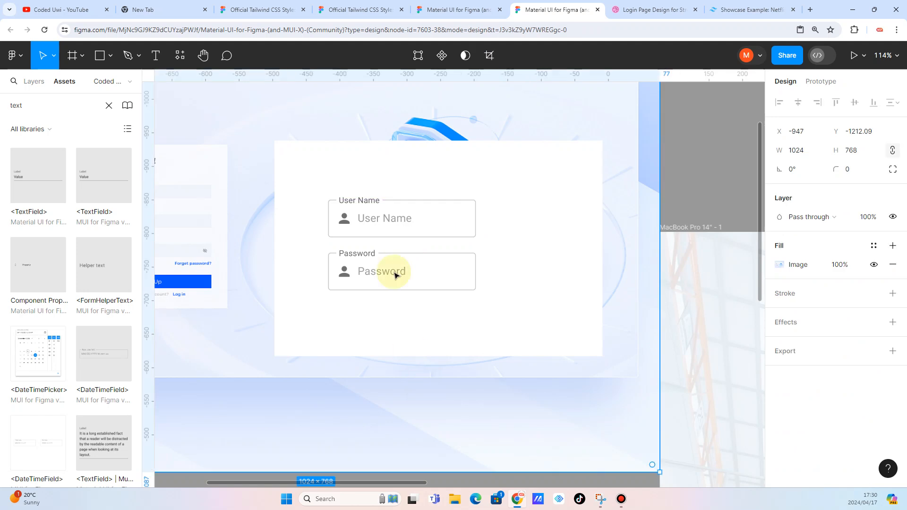
Set the size variant of the User Name text field to Small
{"action": "left_click", "coordinate": [386, 228]}
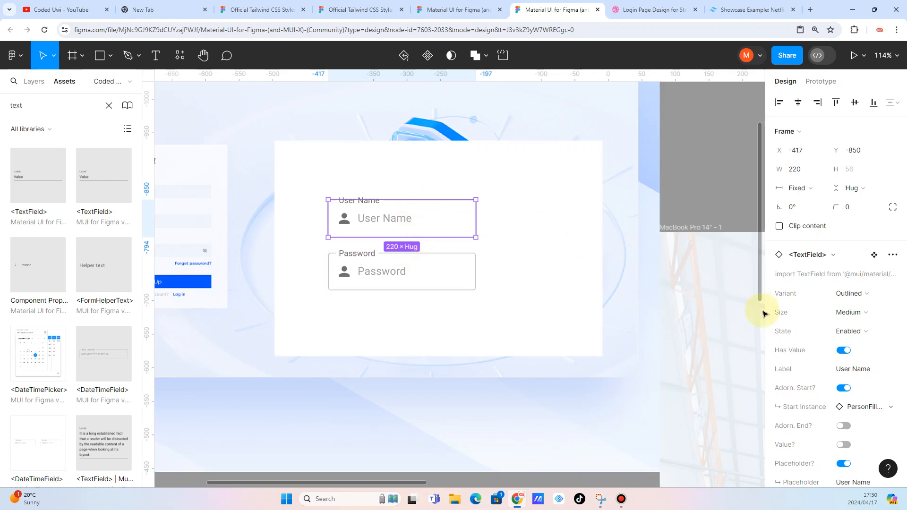
{"action": "scroll", "coordinate": [884, 331], "scroll_direction": "down", "scroll_amount": 3}
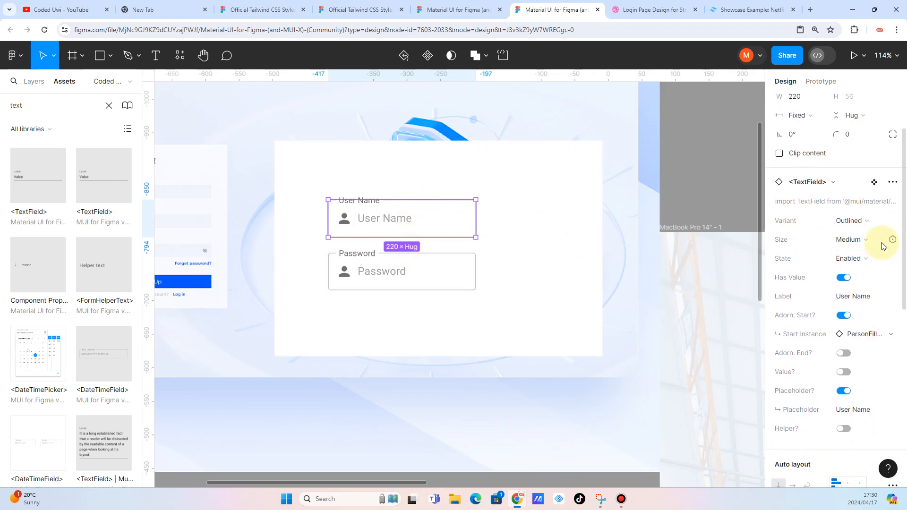
{"action": "left_click", "coordinate": [875, 241]}
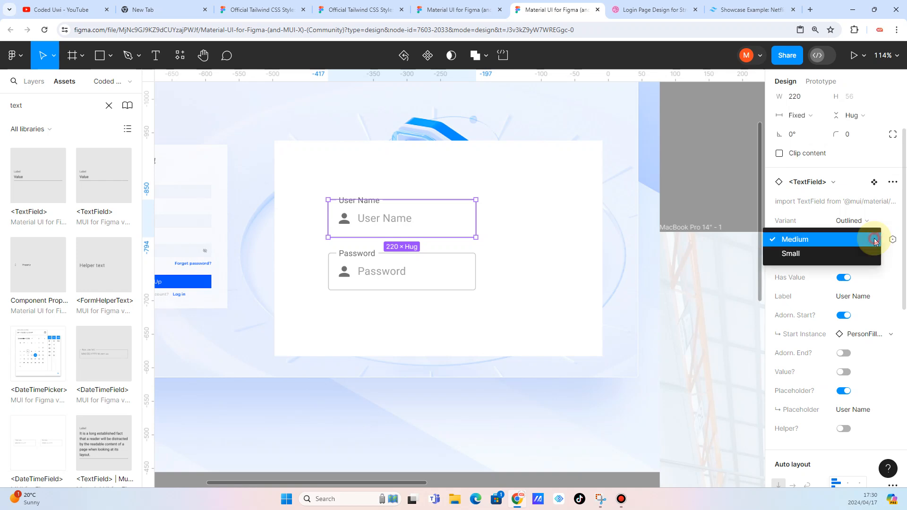
{"action": "left_click", "coordinate": [826, 253]}
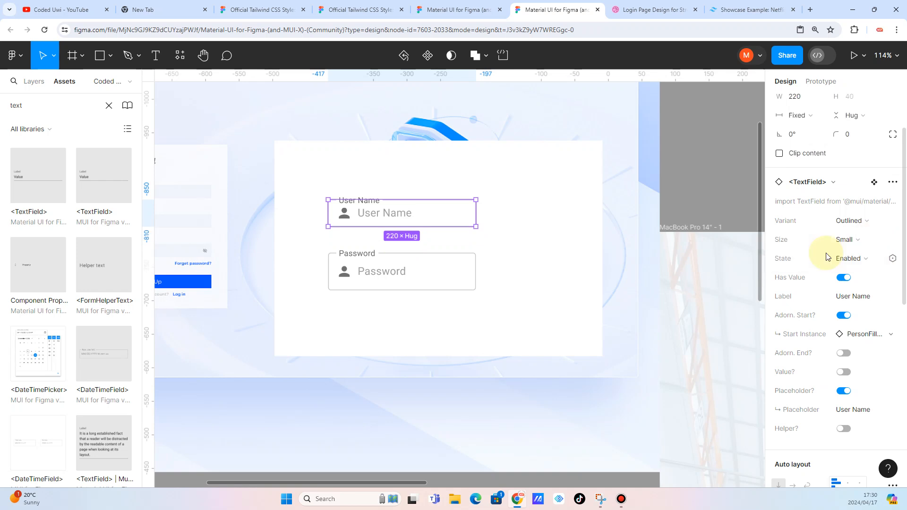
Set the Password text field's size variant to Small as well, matching the field above it
{"action": "left_click", "coordinate": [411, 260]}
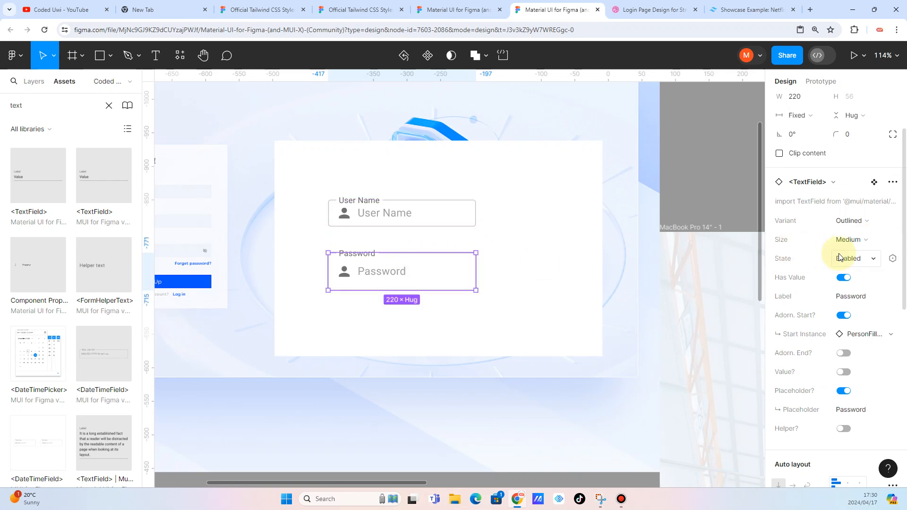
{"action": "left_click", "coordinate": [876, 242]}
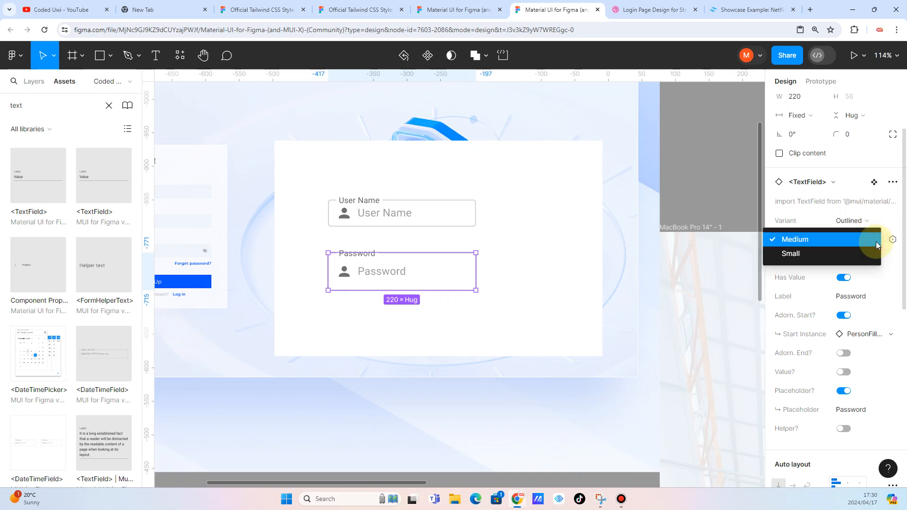
{"action": "left_click", "coordinate": [794, 253]}
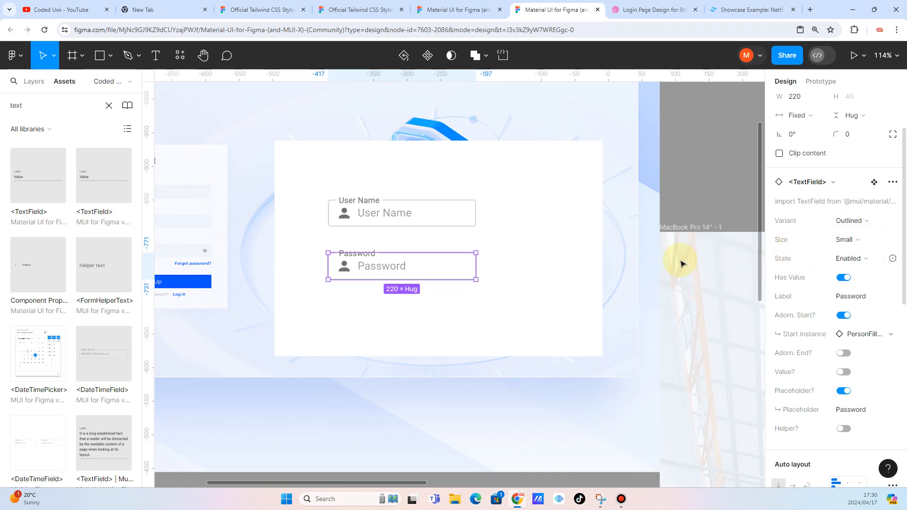
{"action": "left_click", "coordinate": [543, 290]}
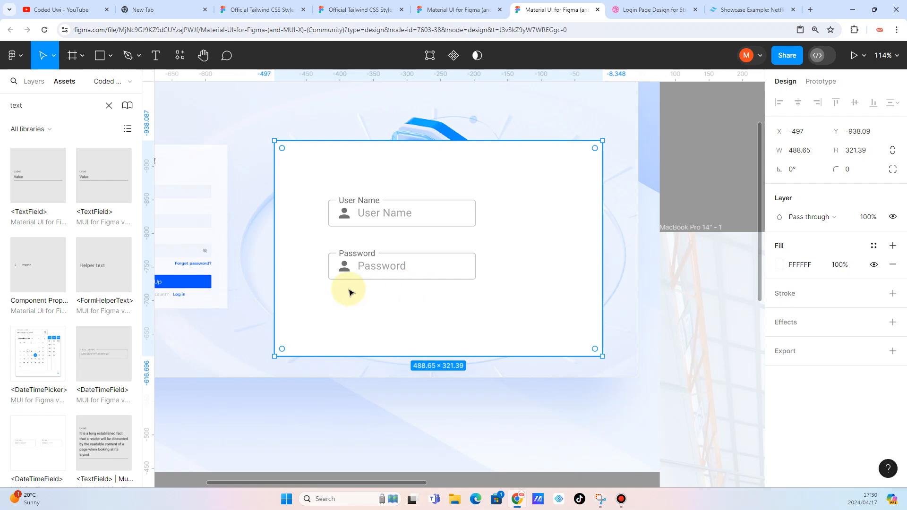
Search the component libraries for "button" and place the Material UI <Button> below the Password field, aligned with its left edge at Y -710
{"action": "double_click", "coordinate": [37, 103]}
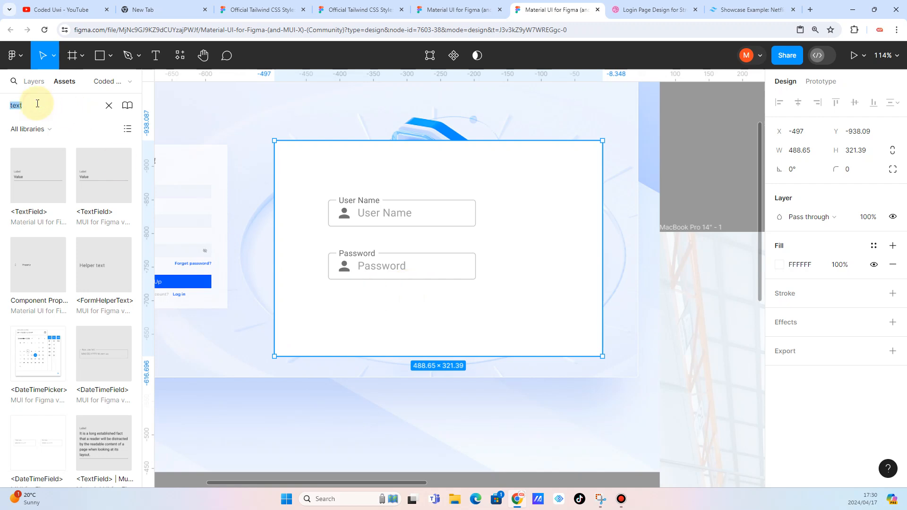
{"action": "type", "text": "button"}
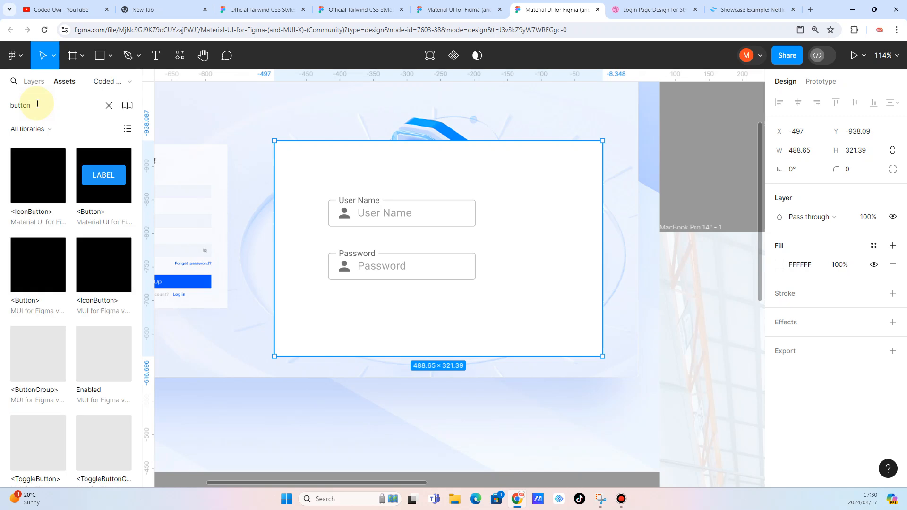
{"action": "left_click", "coordinate": [103, 179]}
{"action": "left_click_drag", "start_coordinate": [102, 181], "coordinate": [375, 309]}
{"action": "left_click", "coordinate": [429, 314]}
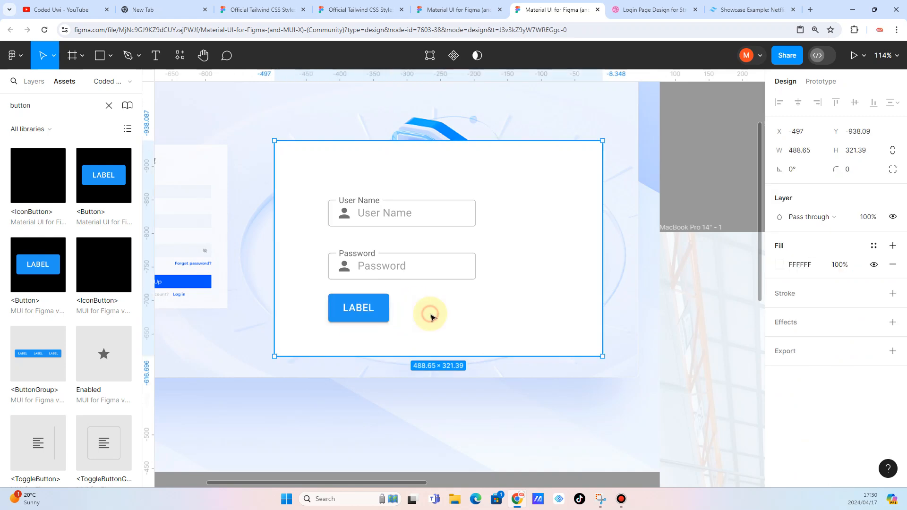
Change the new button's label to "Login"
{"action": "left_click", "coordinate": [369, 311]}
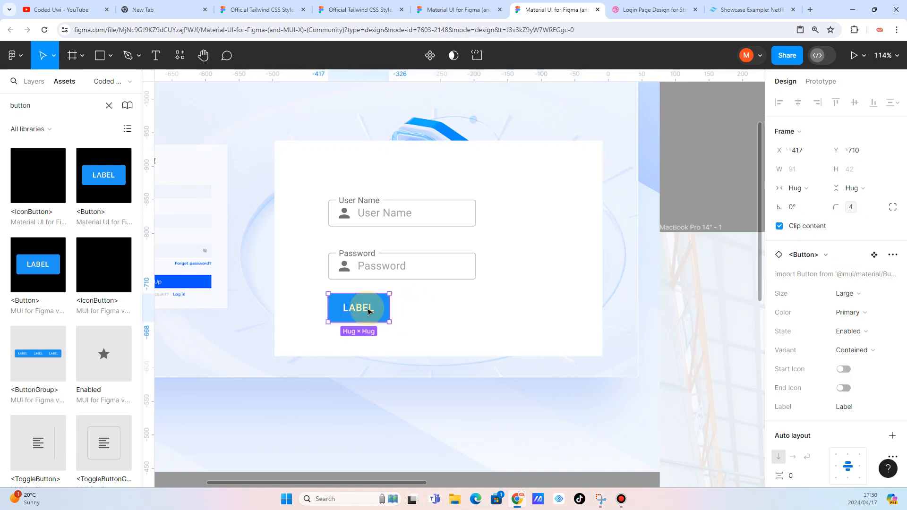
{"action": "scroll", "coordinate": [833, 345], "scroll_direction": "down", "scroll_amount": 6}
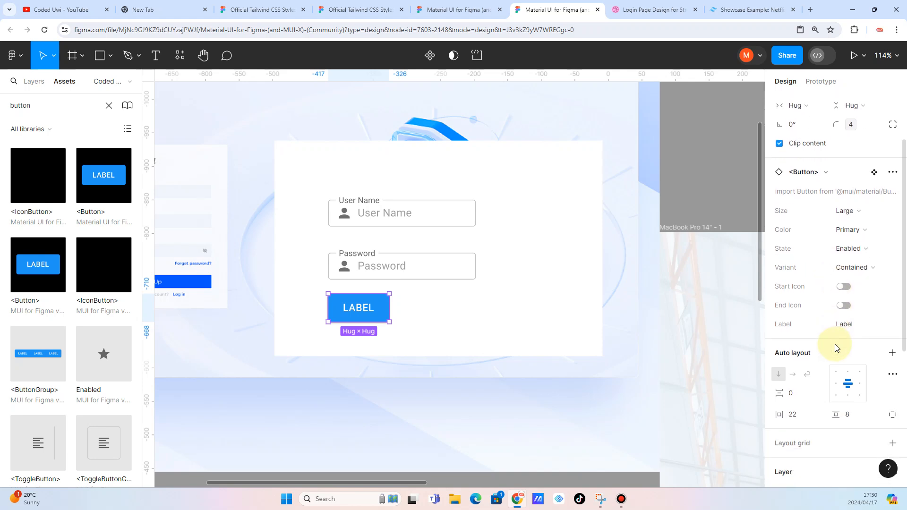
{"action": "left_click", "coordinate": [852, 261]}
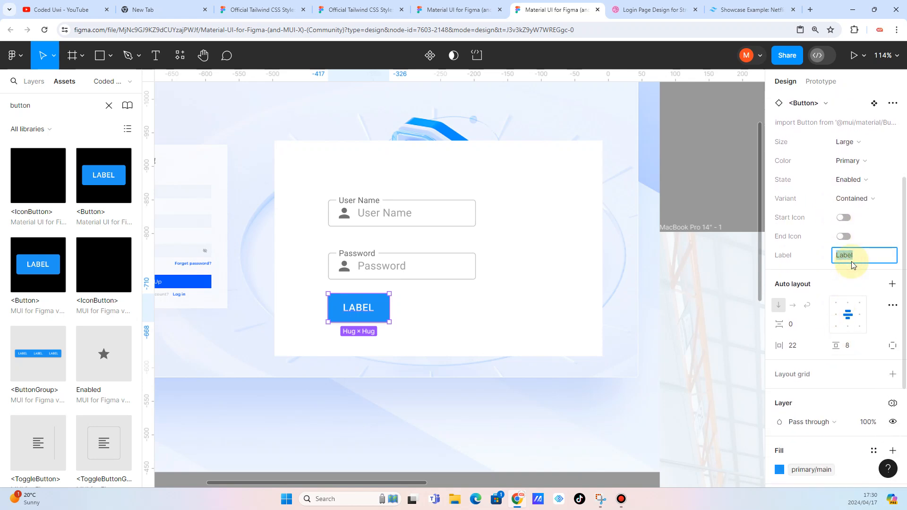
{"action": "type", "text": "Login"}
{"action": "left_click", "coordinate": [625, 381]}
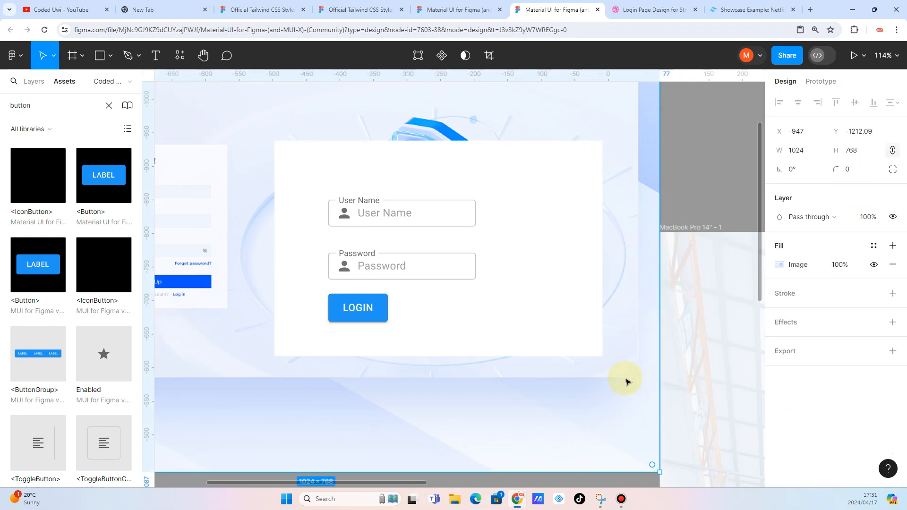
Change the label of the button below the Password field to "loginr"
{"action": "left_click", "coordinate": [365, 310]}
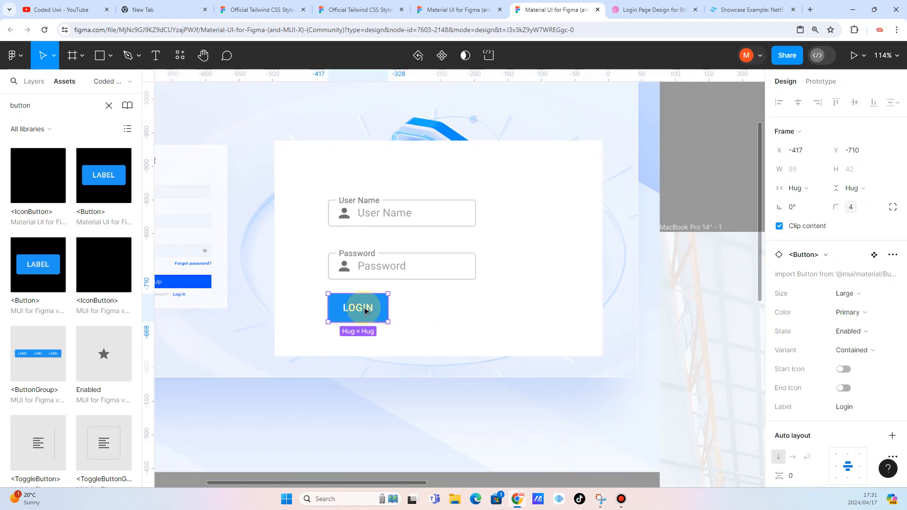
{"action": "double_click", "coordinate": [365, 310]}
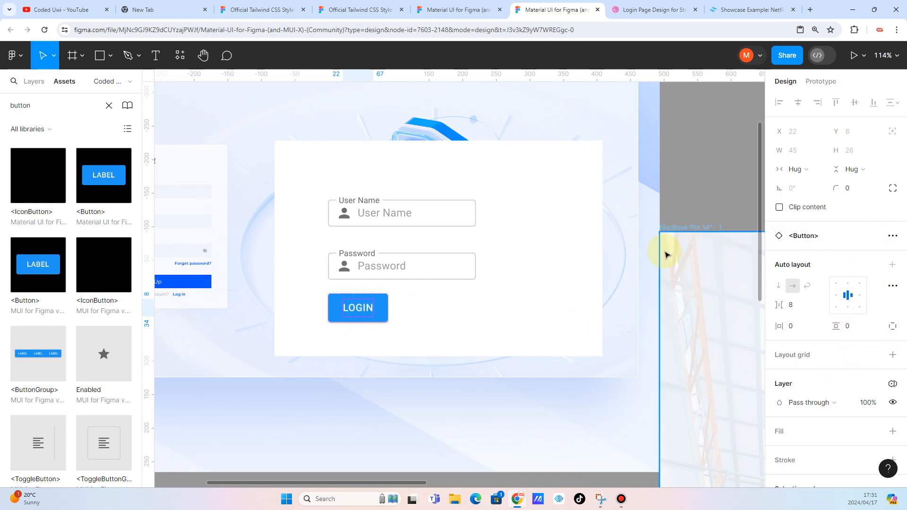
{"action": "left_click", "coordinate": [505, 294]}
{"action": "left_click", "coordinate": [383, 305]}
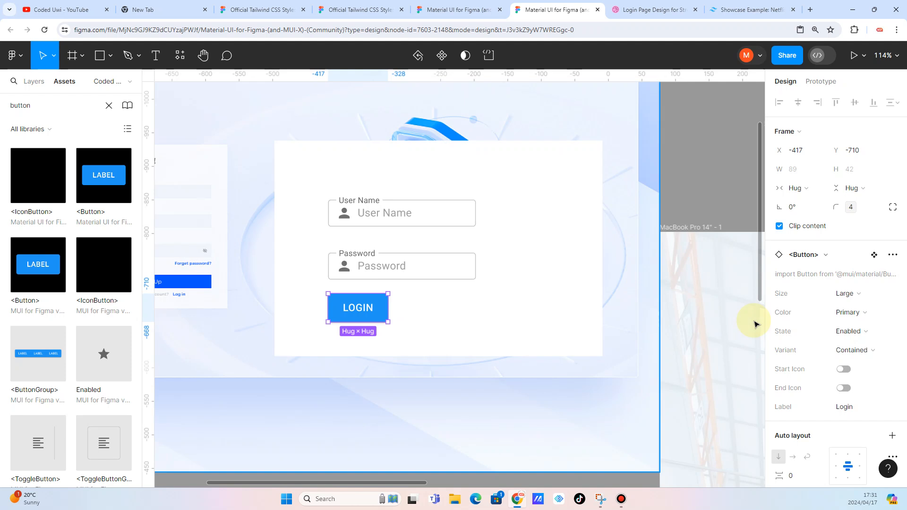
{"action": "scroll", "coordinate": [850, 342], "scroll_direction": "down", "scroll_amount": 2}
{"action": "left_click", "coordinate": [853, 353]}
{"action": "key", "text": "BackSpace"}
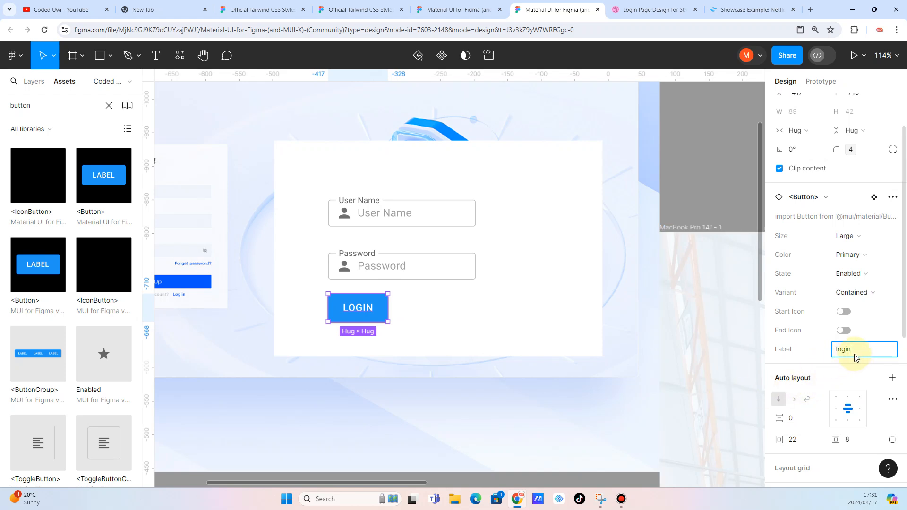
{"action": "type", "text": "r"}
{"action": "left_click", "coordinate": [710, 379]}
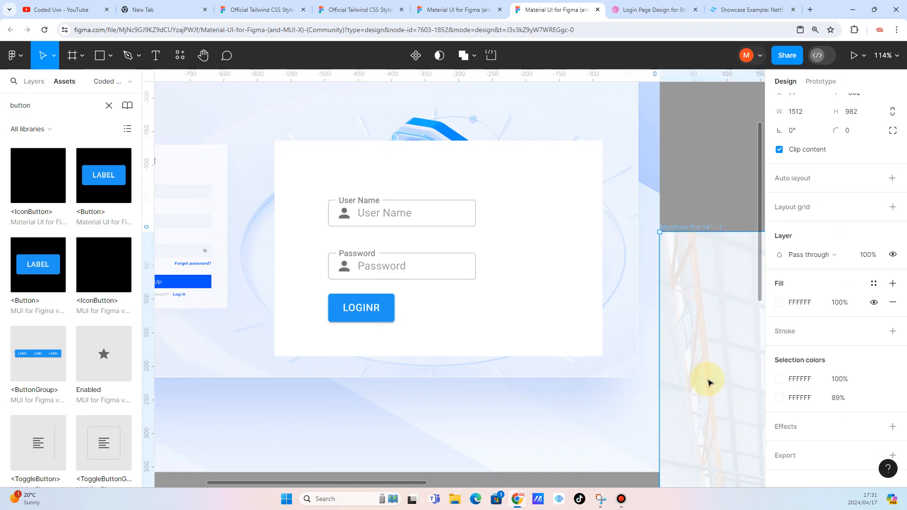
Correct the label of the button below the Password field to "login"
{"action": "left_click", "coordinate": [372, 310]}
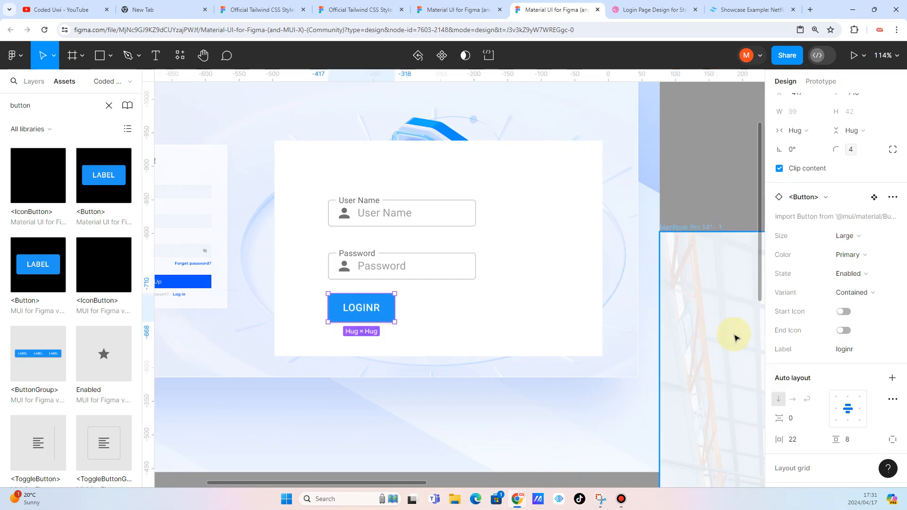
{"action": "scroll", "coordinate": [865, 350], "scroll_direction": "down", "scroll_amount": 6}
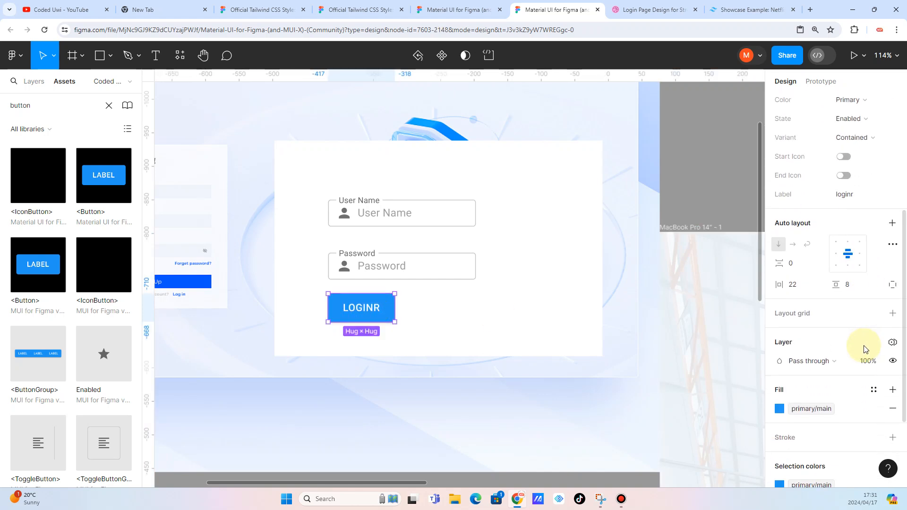
{"action": "scroll", "coordinate": [865, 350], "scroll_direction": "down", "scroll_amount": 3}
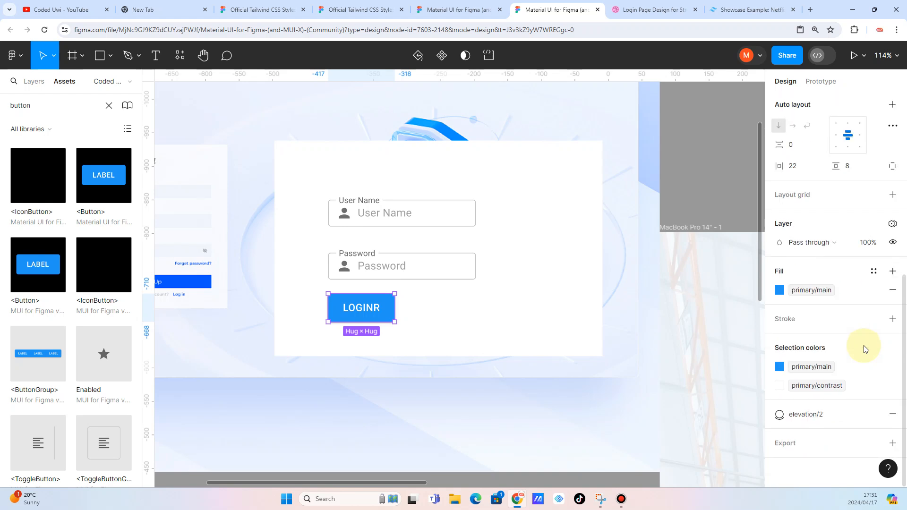
{"action": "scroll", "coordinate": [865, 350], "scroll_direction": "up", "scroll_amount": 2}
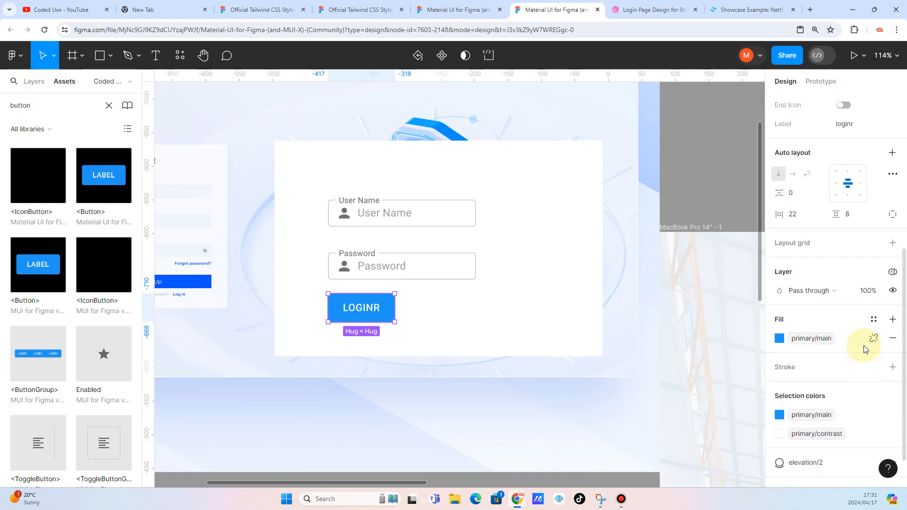
{"action": "scroll", "coordinate": [865, 350], "scroll_direction": "up", "scroll_amount": 3}
{"action": "left_click", "coordinate": [861, 214]}
{"action": "left_click", "coordinate": [864, 213]}
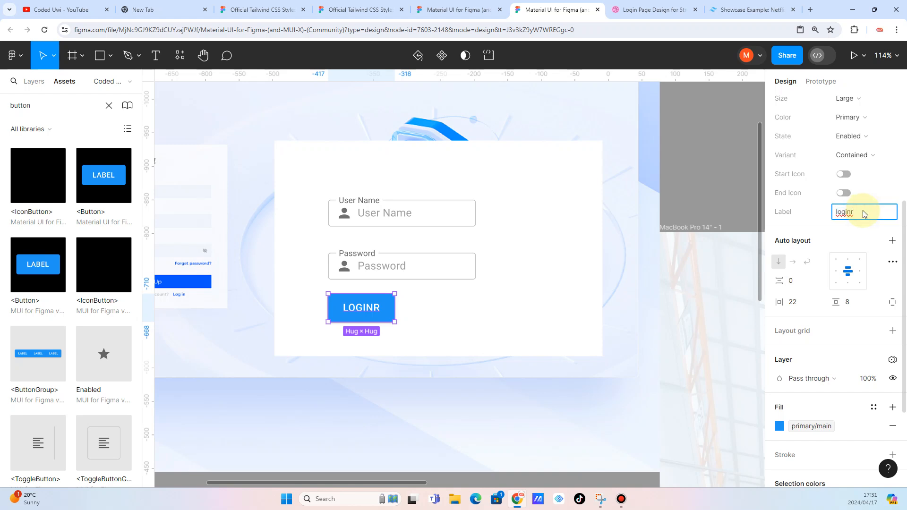
{"action": "left_click", "coordinate": [500, 300]}
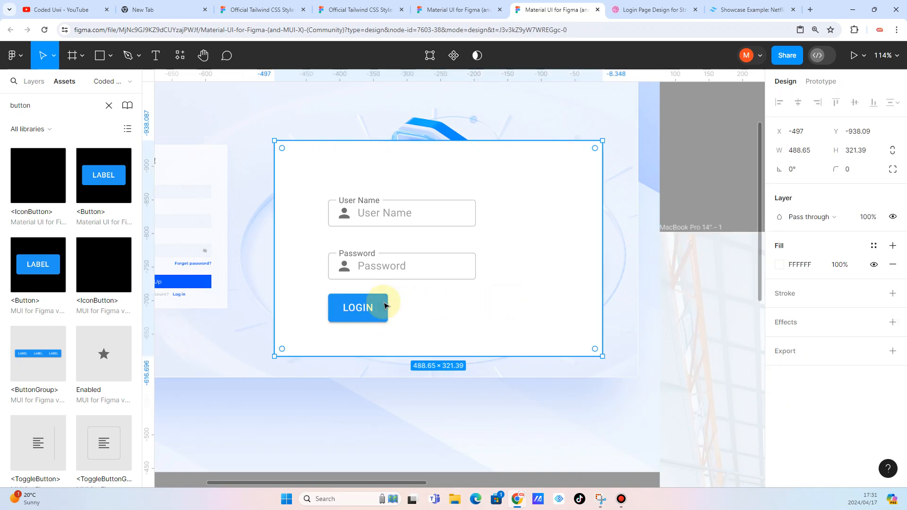
Duplicate the Login button to its right at X -316, Y -710 and label the copy "signup"
{"action": "left_click", "coordinate": [375, 304]}
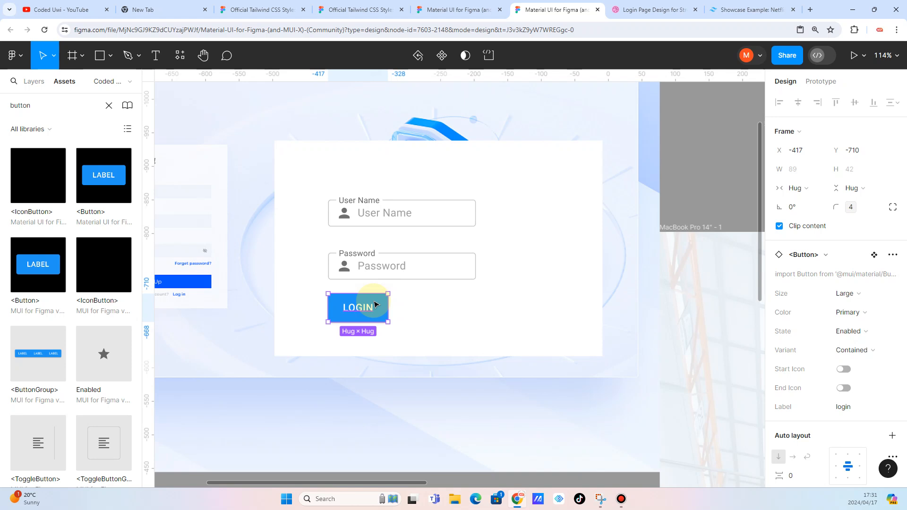
{"action": "left_click_drag", "start_coordinate": [374, 306], "coordinate": [440, 307]}
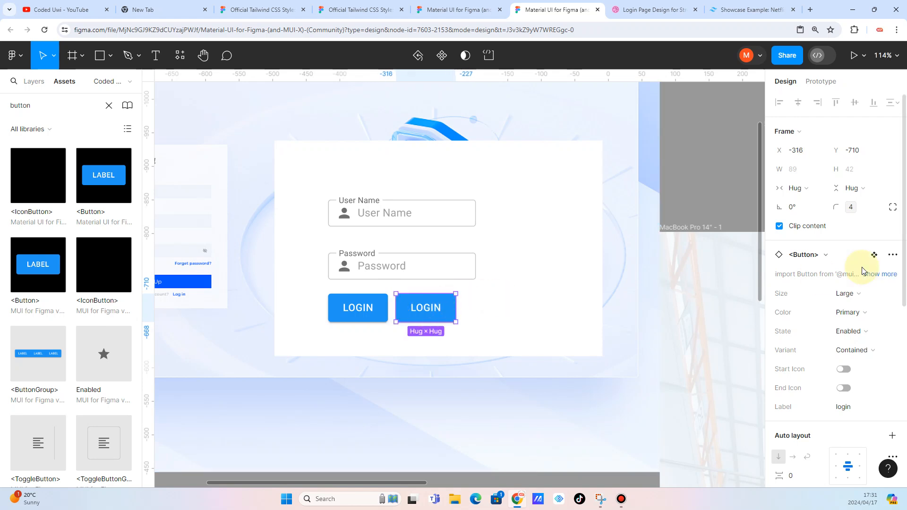
{"action": "left_click", "coordinate": [873, 314]}
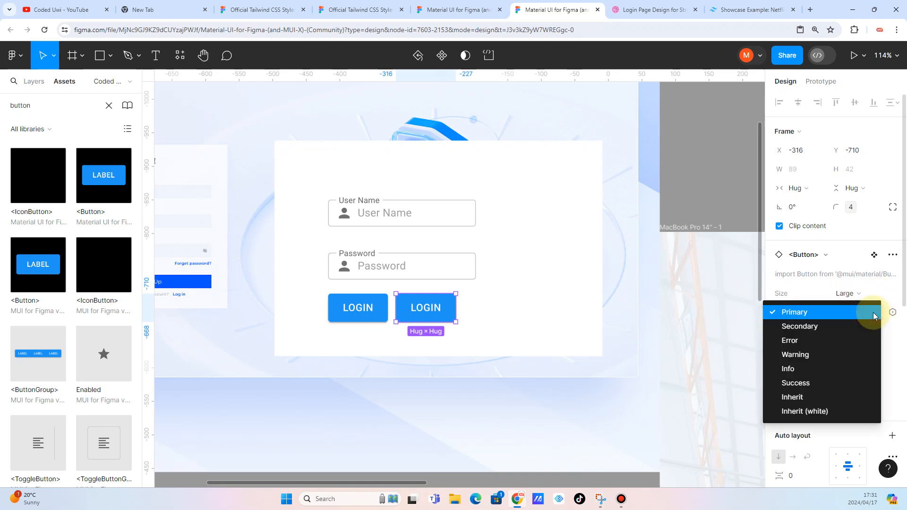
{"action": "left_click", "coordinate": [885, 297]}
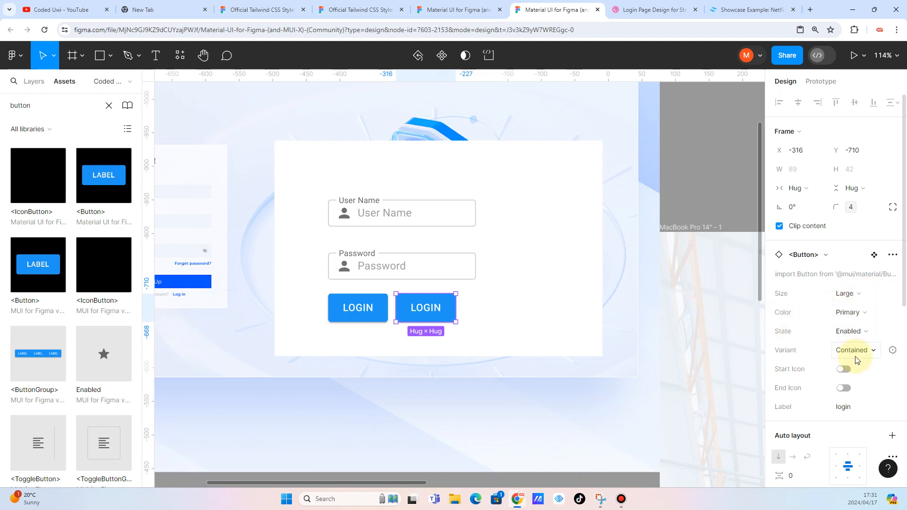
{"action": "scroll", "coordinate": [855, 359], "scroll_direction": "down", "scroll_amount": 1}
{"action": "left_click", "coordinate": [852, 382]}
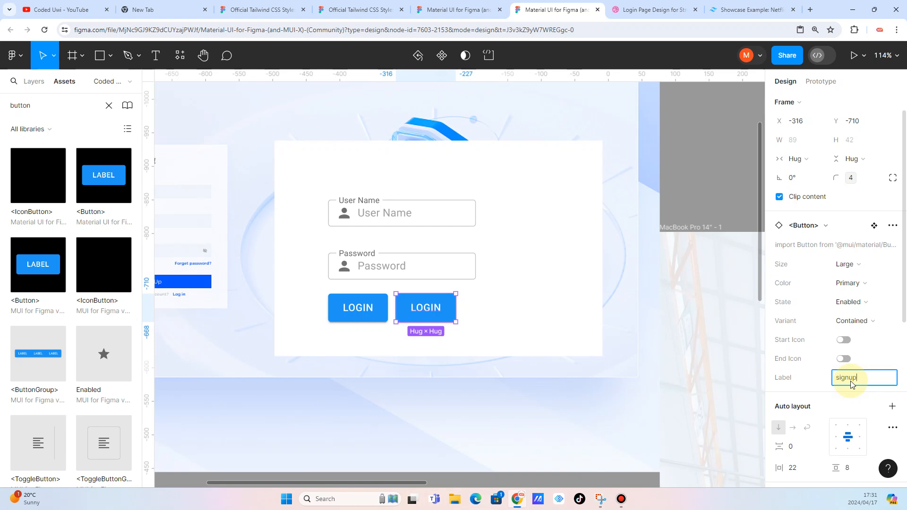
{"action": "left_click", "coordinate": [537, 398]}
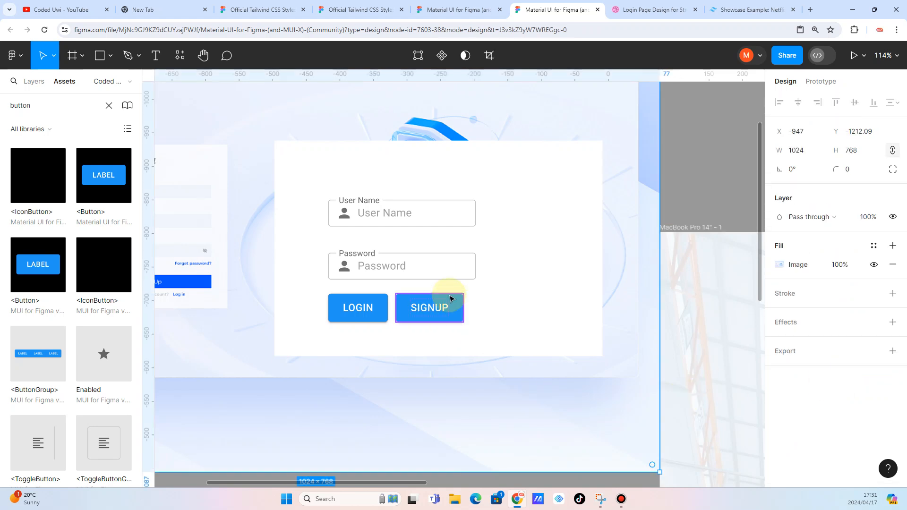
Add the text "Welcome Back" above the User Name field, aligned with the field's left edge at X -417, Y -897
{"action": "left_click", "coordinate": [390, 271]}
{"action": "scroll", "coordinate": [389, 271], "scroll_direction": "down", "scroll_amount": 3}
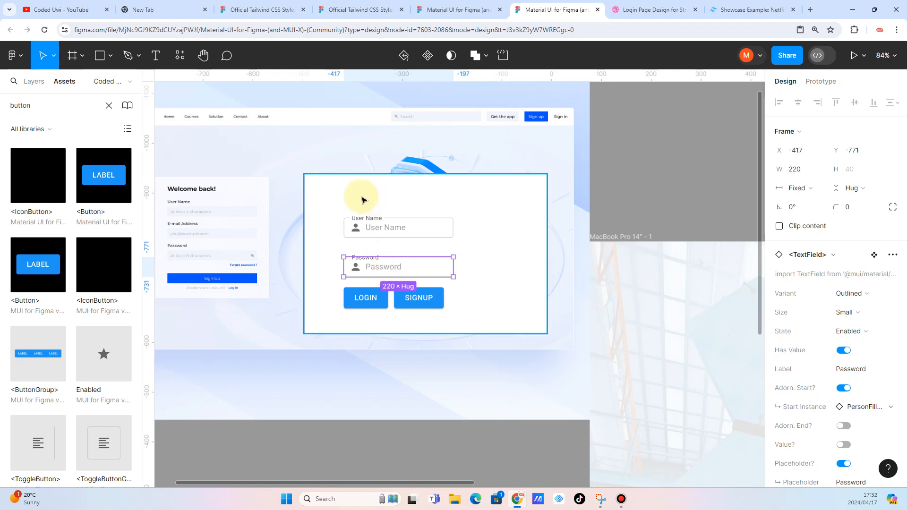
{"action": "scroll", "coordinate": [362, 199], "scroll_direction": "up", "scroll_amount": 3}
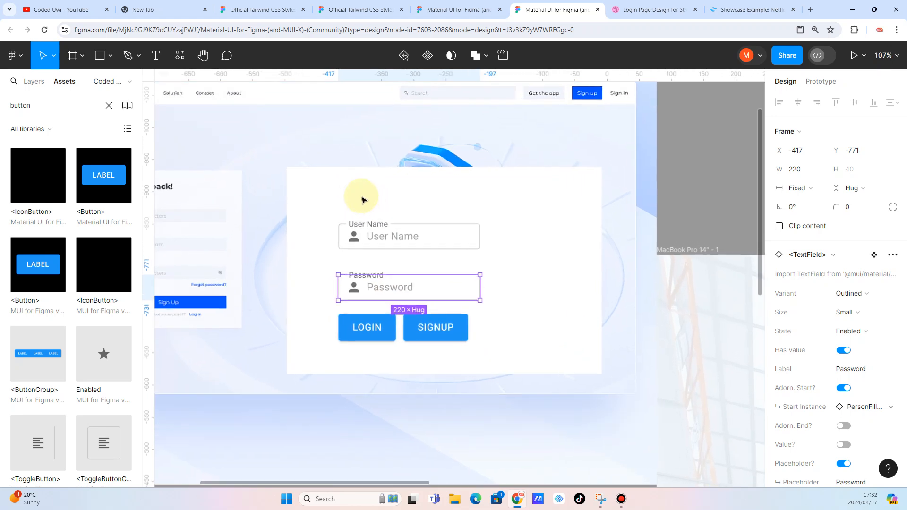
{"action": "left_click", "coordinate": [159, 59]}
{"action": "scroll", "coordinate": [244, 189], "scroll_direction": "left", "scroll_amount": 3}
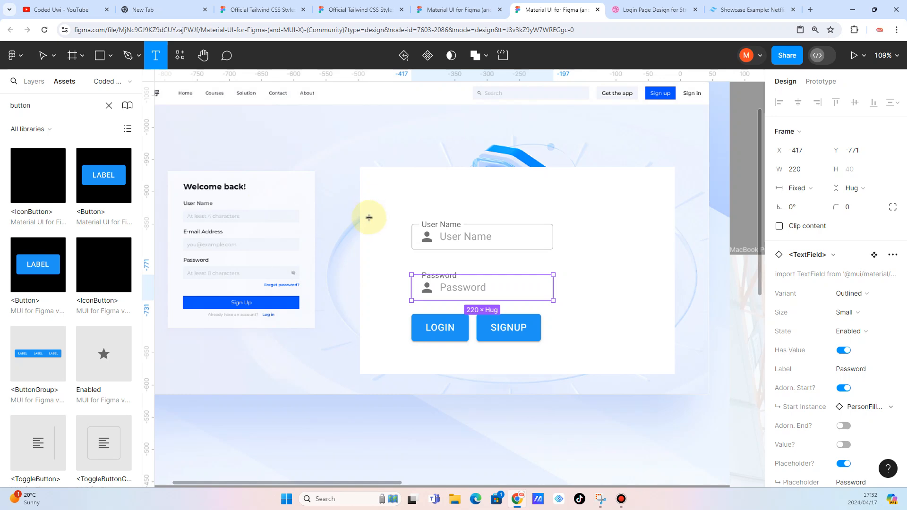
{"action": "left_click", "coordinate": [423, 201]}
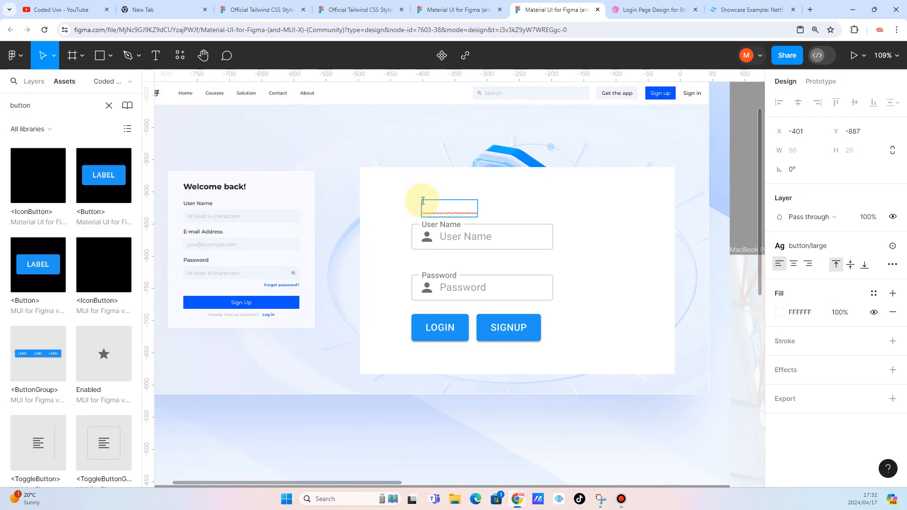
{"action": "key", "text": "BackSpace"}
{"action": "key", "text": "BackSpace"}
{"action": "key", "text": "BackSpace"}
{"action": "key", "text": "BackSpace"}
{"action": "key", "text": "BackSpace"}
{"action": "key", "text": "BackSpace"}
{"action": "key", "text": "BackSpace"}
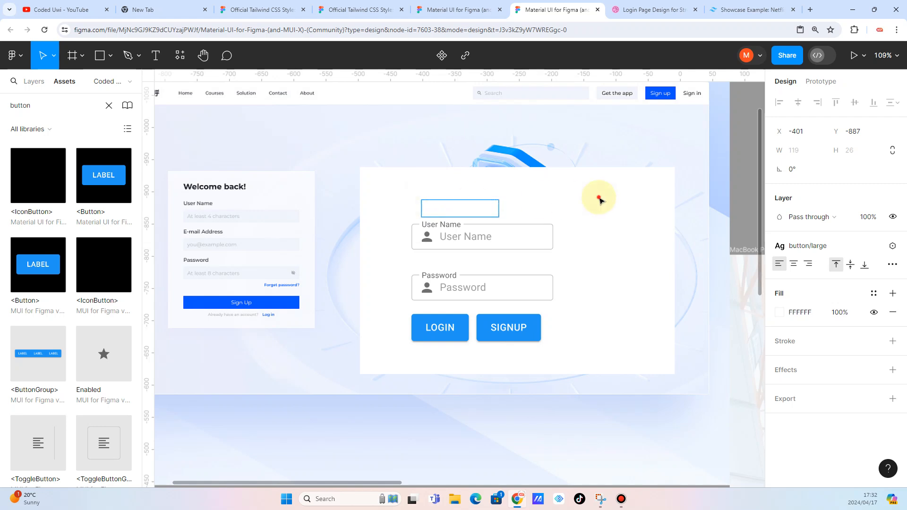
{"action": "key", "text": "Escape"}
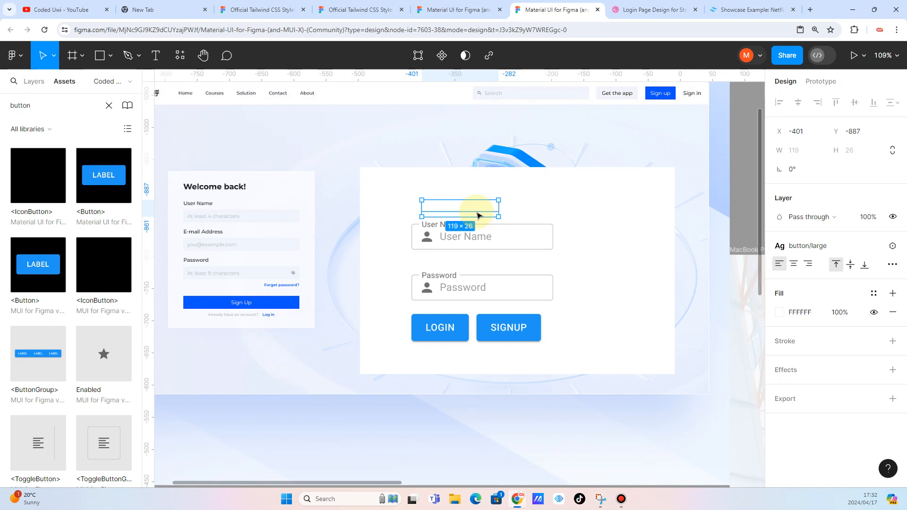
{"action": "left_click_drag", "start_coordinate": [478, 215], "coordinate": [470, 211]}
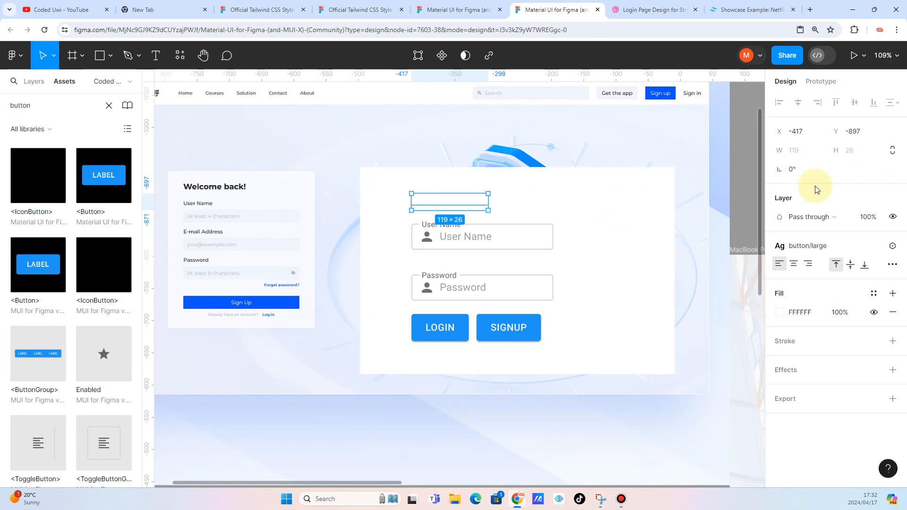
Apply the button/medium text style to the "Welcome Back" heading
{"action": "left_click", "coordinate": [822, 246]}
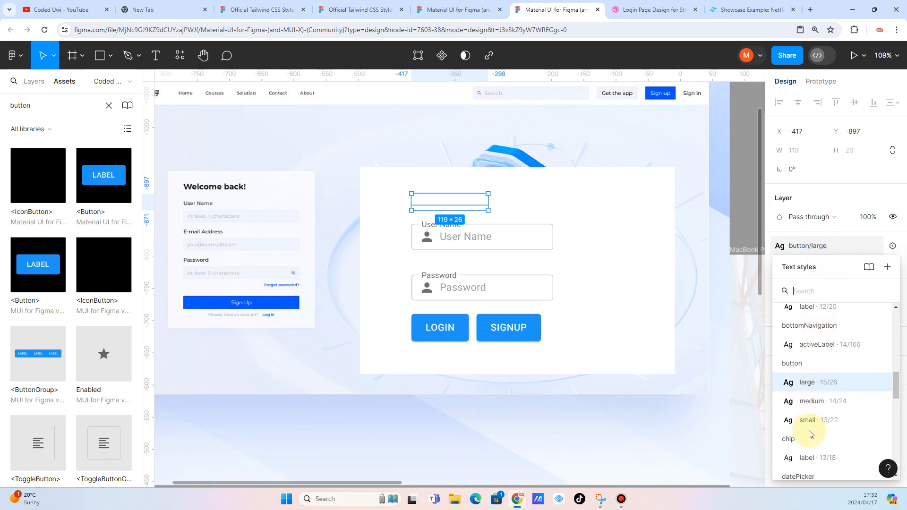
{"action": "scroll", "coordinate": [810, 358], "scroll_direction": "down", "scroll_amount": 3}
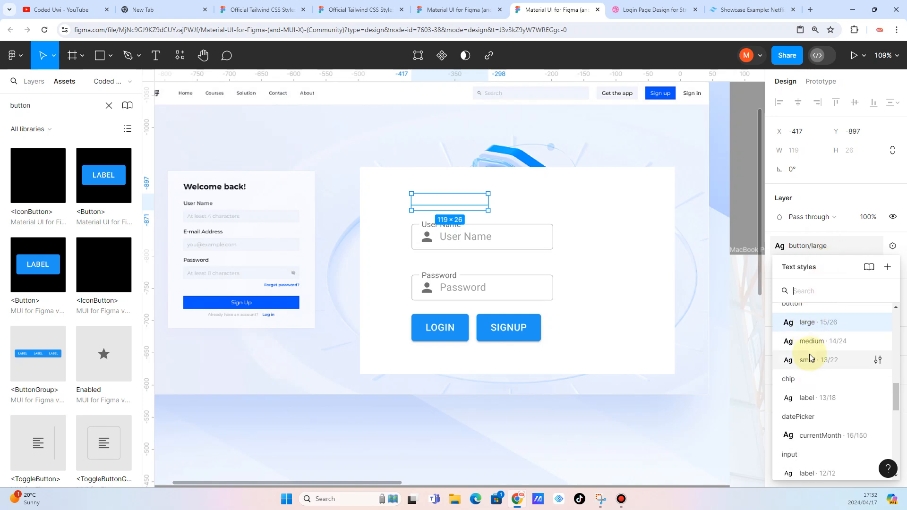
{"action": "scroll", "coordinate": [810, 355], "scroll_direction": "down", "scroll_amount": 8}
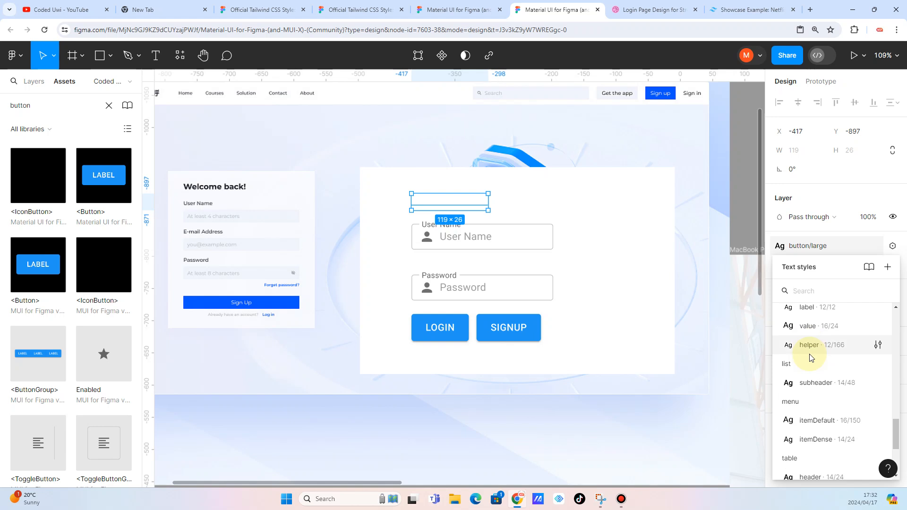
{"action": "scroll", "coordinate": [810, 355], "scroll_direction": "down", "scroll_amount": 3}
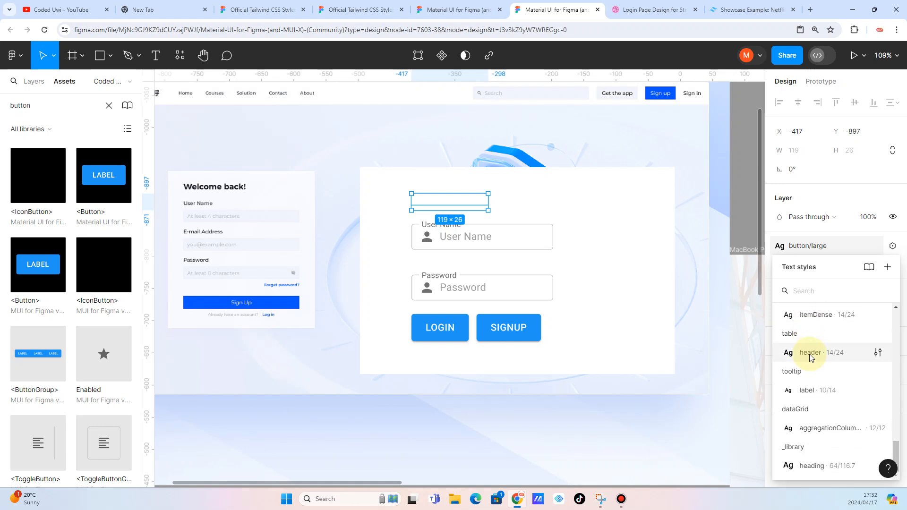
{"action": "scroll", "coordinate": [810, 358], "scroll_direction": "up", "scroll_amount": 8}
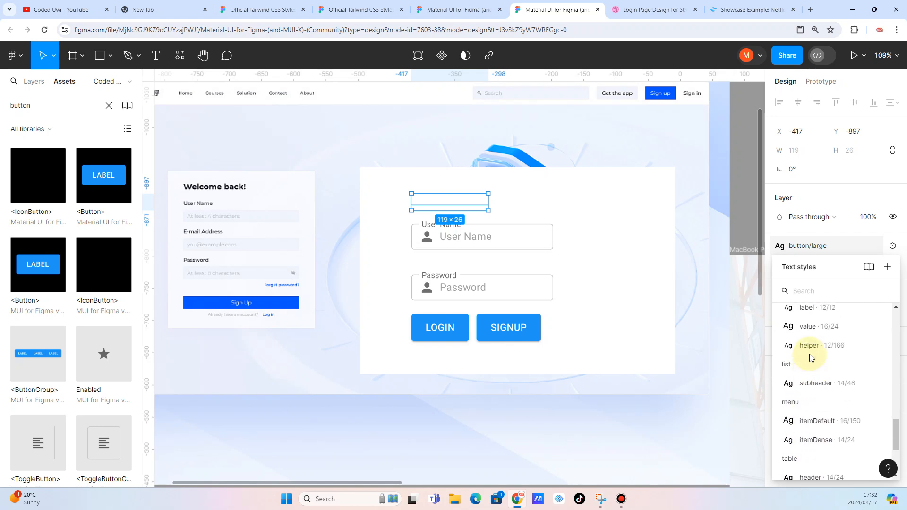
{"action": "scroll", "coordinate": [811, 358], "scroll_direction": "up", "scroll_amount": 6}
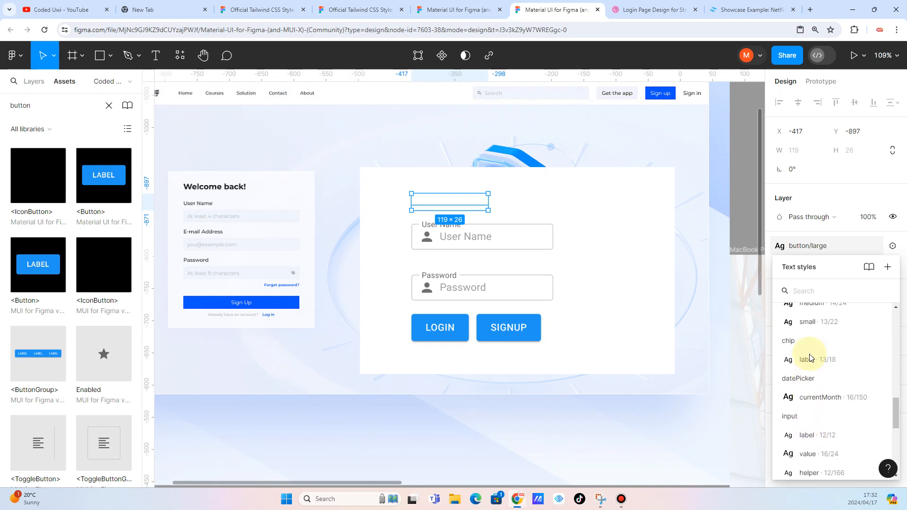
{"action": "scroll", "coordinate": [809, 356], "scroll_direction": "up", "scroll_amount": 4}
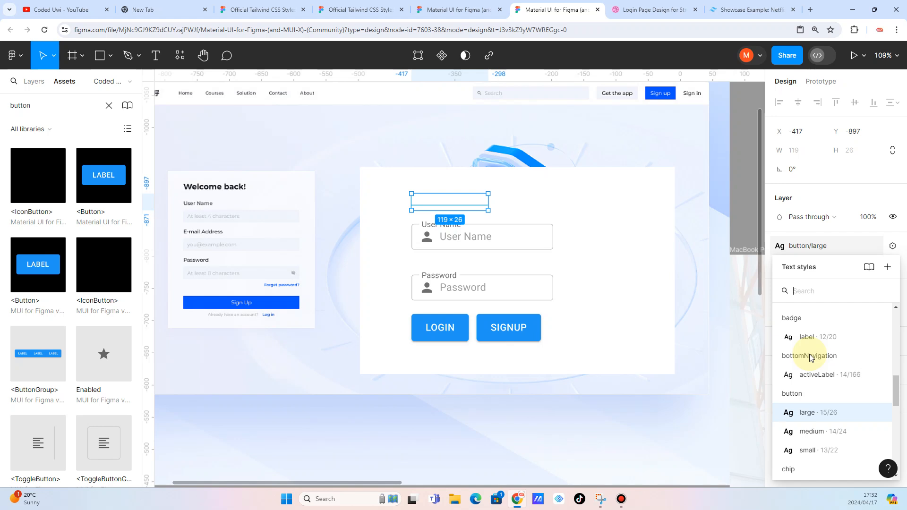
{"action": "scroll", "coordinate": [810, 357], "scroll_direction": "down", "scroll_amount": 2}
{"action": "scroll", "coordinate": [811, 358], "scroll_direction": "down", "scroll_amount": 1}
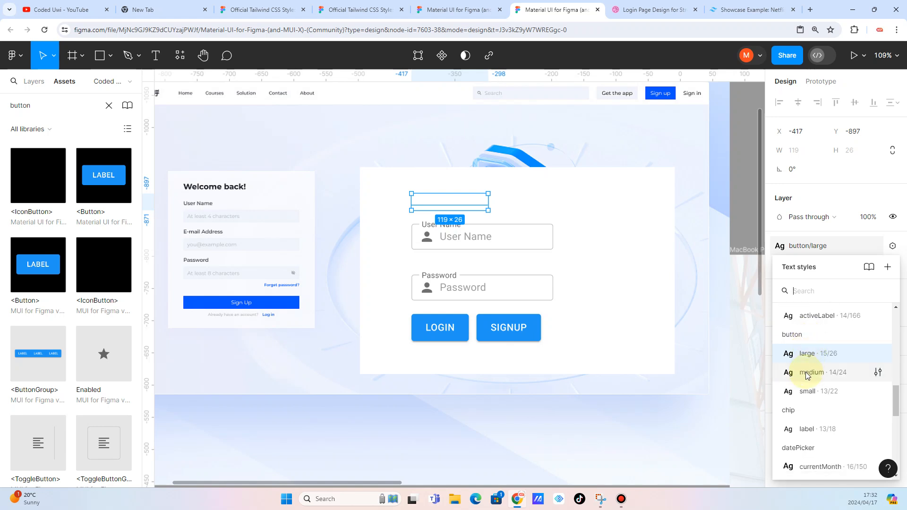
{"action": "left_click", "coordinate": [808, 374]}
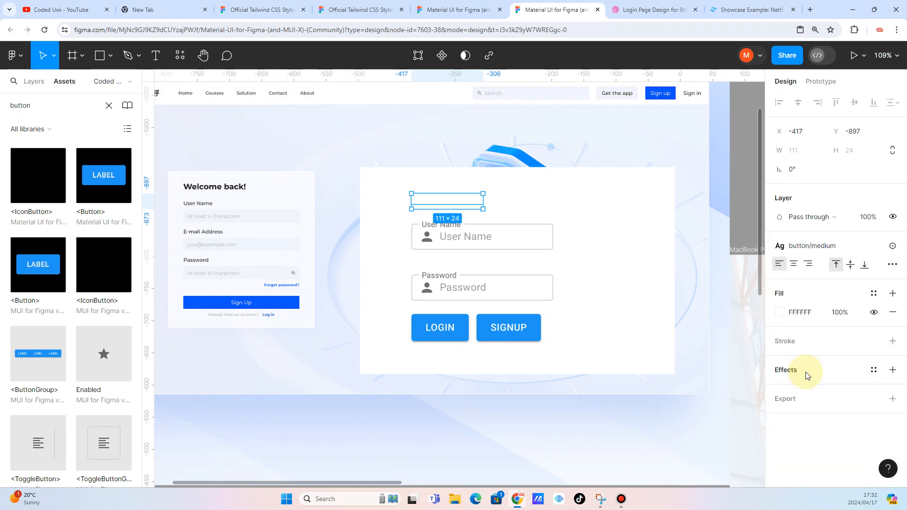
Change the "Welcome Back" heading's fill colour to black, 000000
{"action": "left_click", "coordinate": [780, 313]}
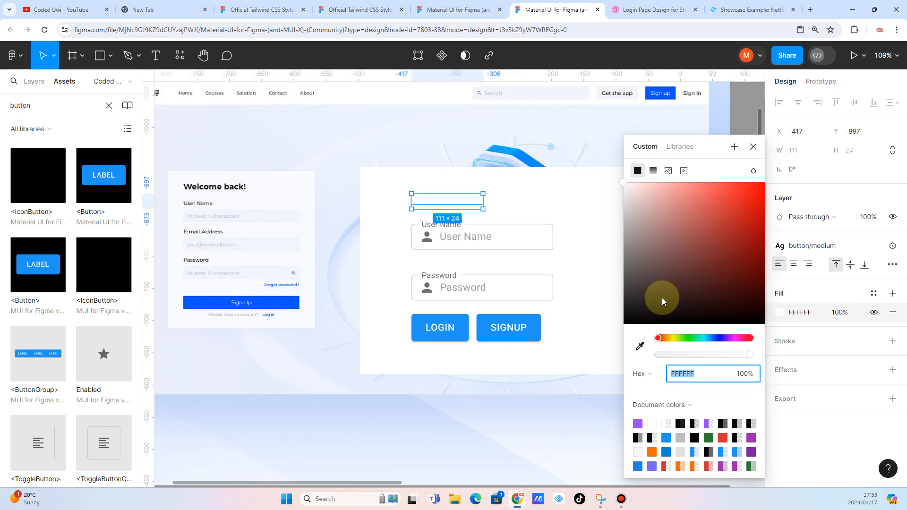
{"action": "left_click_drag", "start_coordinate": [635, 322], "coordinate": [630, 320]}
{"action": "left_click", "coordinate": [458, 207]}
{"action": "left_click", "coordinate": [457, 199]}
Apply the input/label text style to the "Welcome Back" heading
{"action": "left_click", "coordinate": [803, 246]}
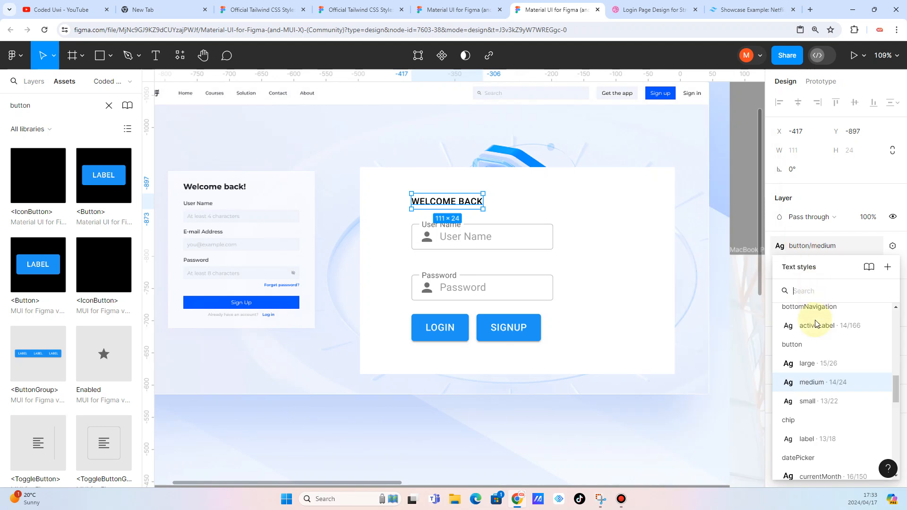
{"action": "scroll", "coordinate": [806, 391], "scroll_direction": "down", "scroll_amount": 3}
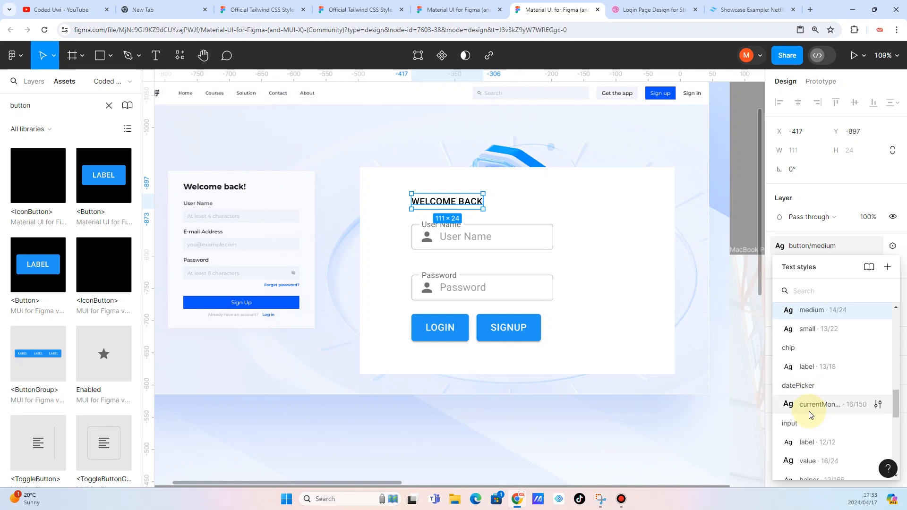
{"action": "left_click", "coordinate": [798, 444]}
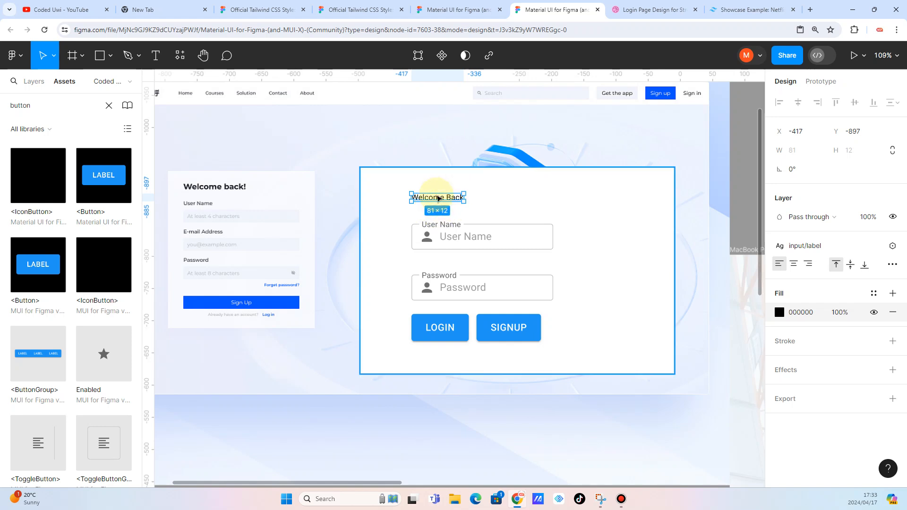
Apply the typography/h4 text style to the "Welcome Back" heading
{"action": "left_click", "coordinate": [836, 249]}
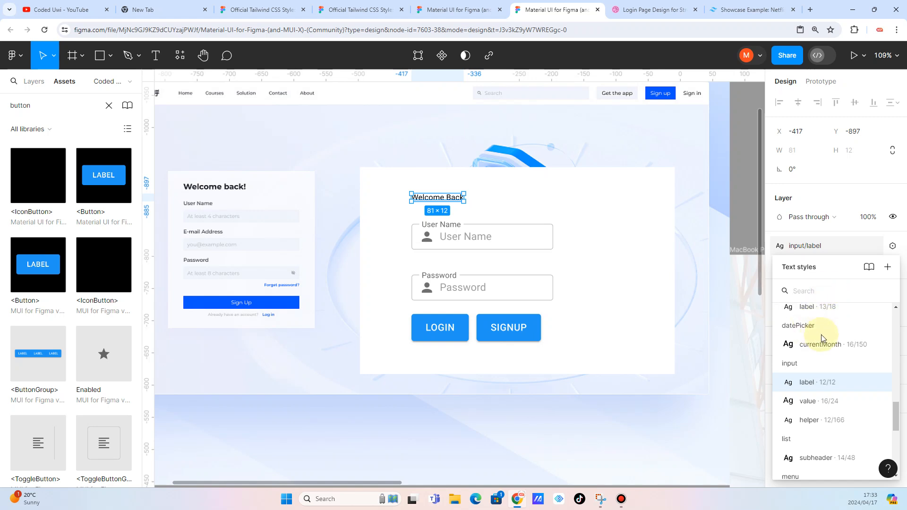
{"action": "scroll", "coordinate": [810, 322], "scroll_direction": "up", "scroll_amount": 1}
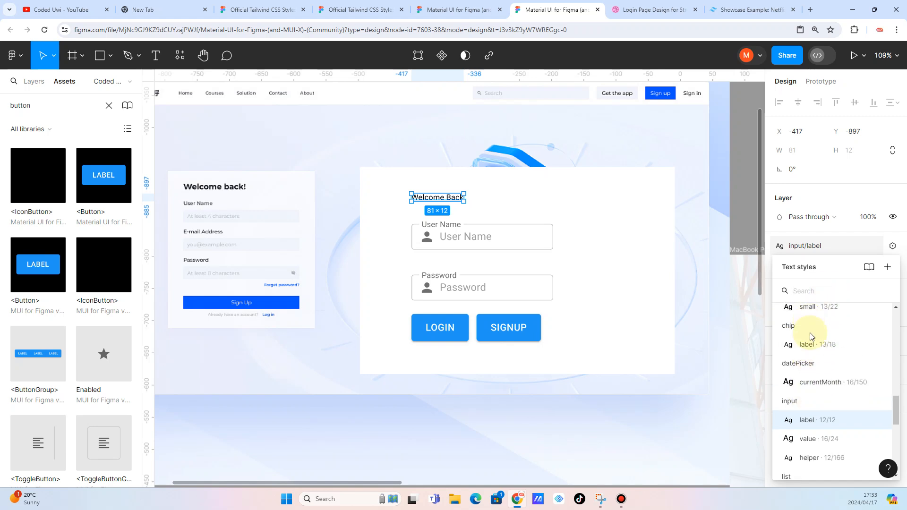
{"action": "scroll", "coordinate": [811, 333], "scroll_direction": "up", "scroll_amount": 3}
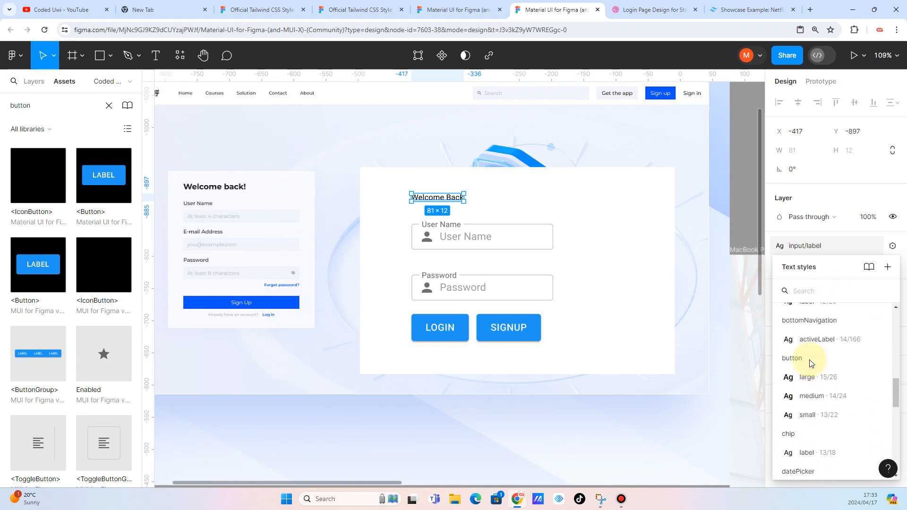
{"action": "scroll", "coordinate": [833, 344], "scroll_direction": "up", "scroll_amount": 3}
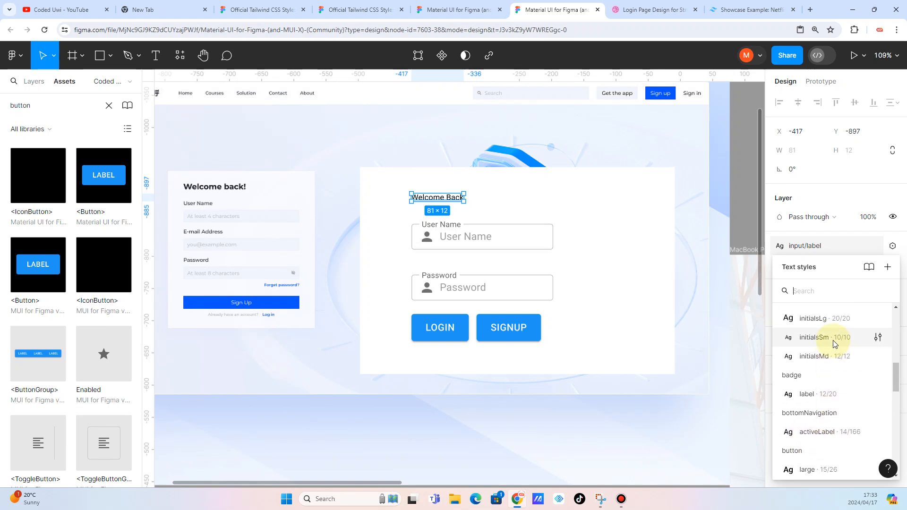
{"action": "scroll", "coordinate": [834, 344], "scroll_direction": "up", "scroll_amount": 8}
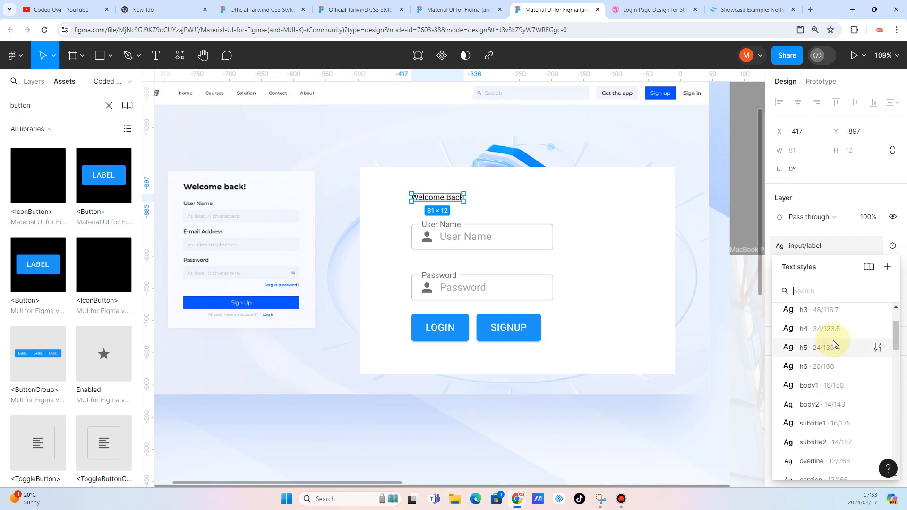
{"action": "scroll", "coordinate": [822, 345], "scroll_direction": "up", "scroll_amount": 2}
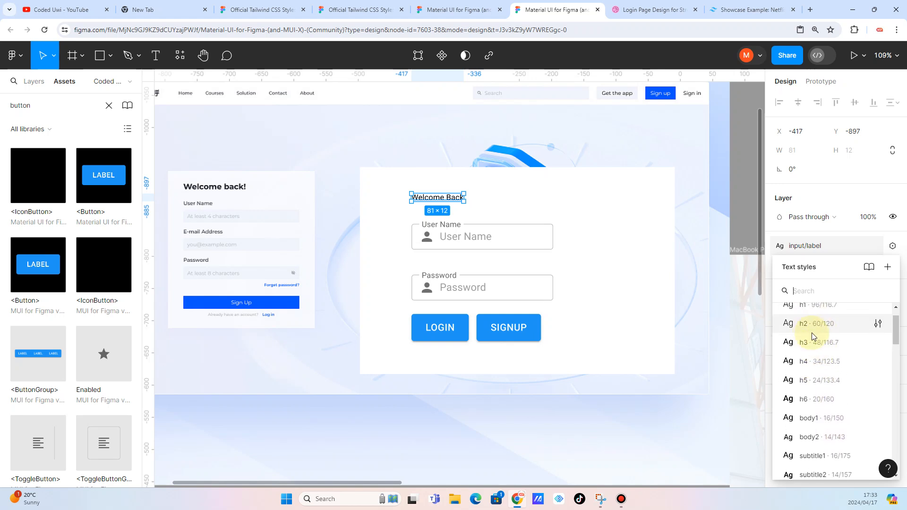
{"action": "scroll", "coordinate": [809, 336], "scroll_direction": "up", "scroll_amount": 1}
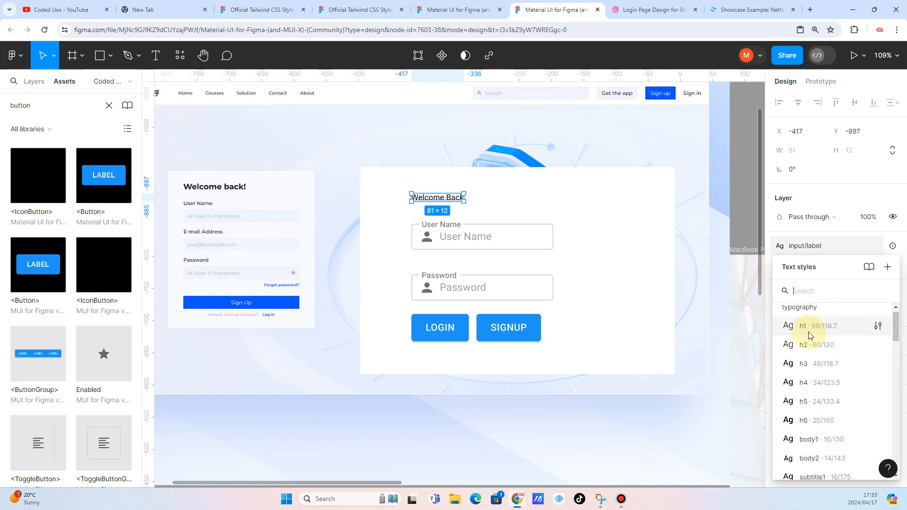
{"action": "left_click", "coordinate": [804, 388]}
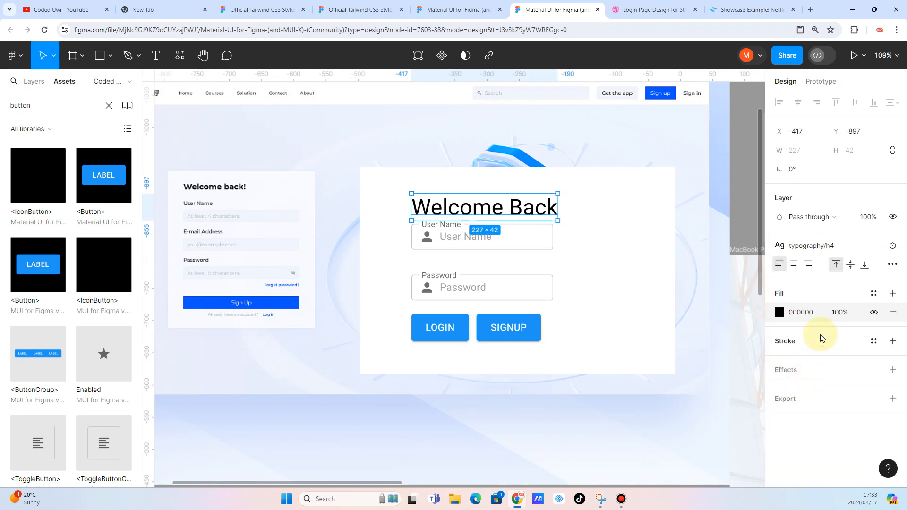
Apply the typography/h6 text style to the "Welcome Back" heading and deselect it
{"action": "left_click", "coordinate": [834, 247]}
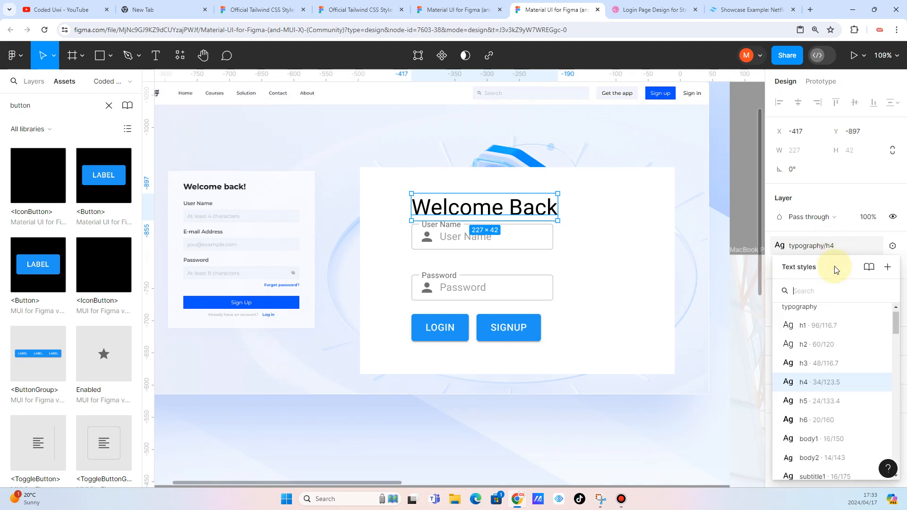
{"action": "left_click", "coordinate": [807, 420]}
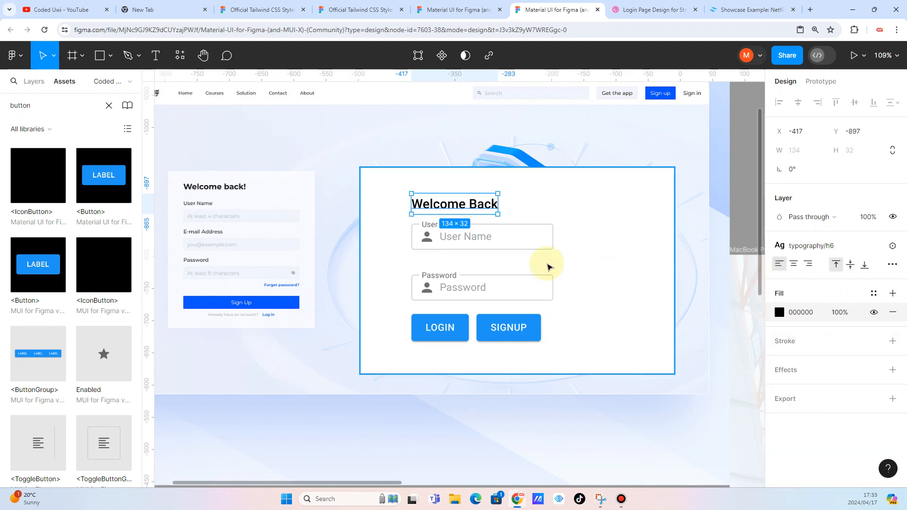
{"action": "left_click", "coordinate": [565, 150]}
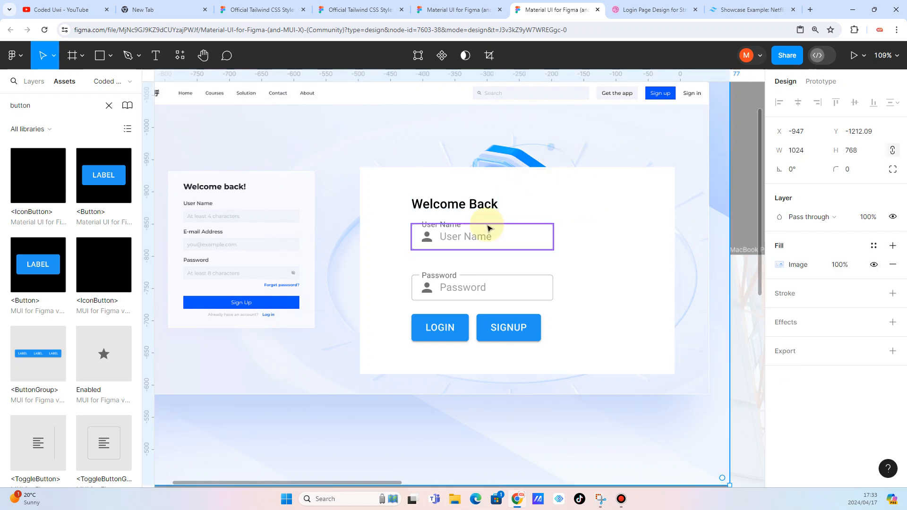
Delete the white rectangle behind the login form
{"action": "scroll", "coordinate": [488, 229], "scroll_direction": "up", "scroll_amount": 1}
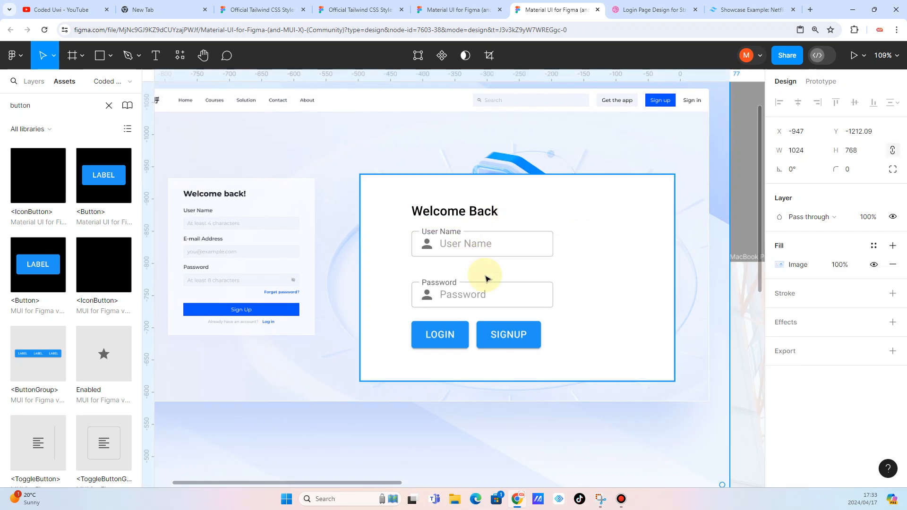
{"action": "scroll", "coordinate": [488, 278], "scroll_direction": "up", "scroll_amount": 1}
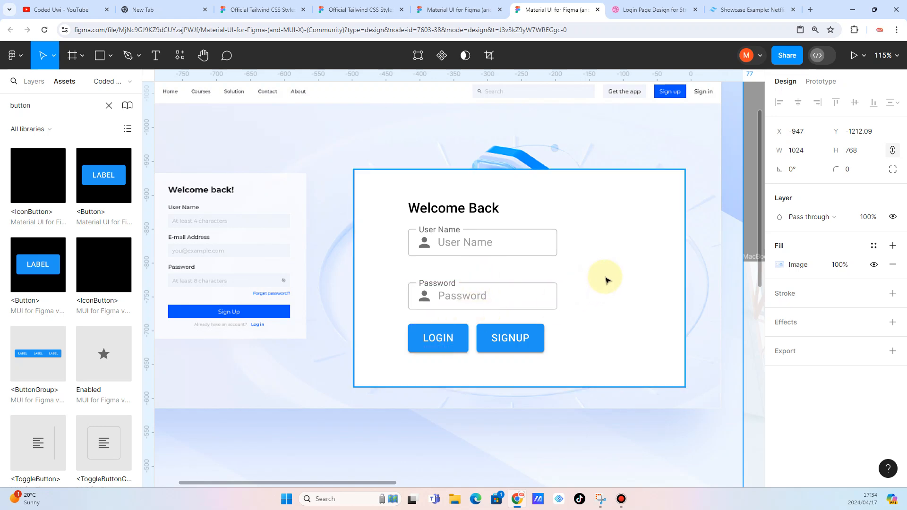
{"action": "left_click", "coordinate": [622, 237]}
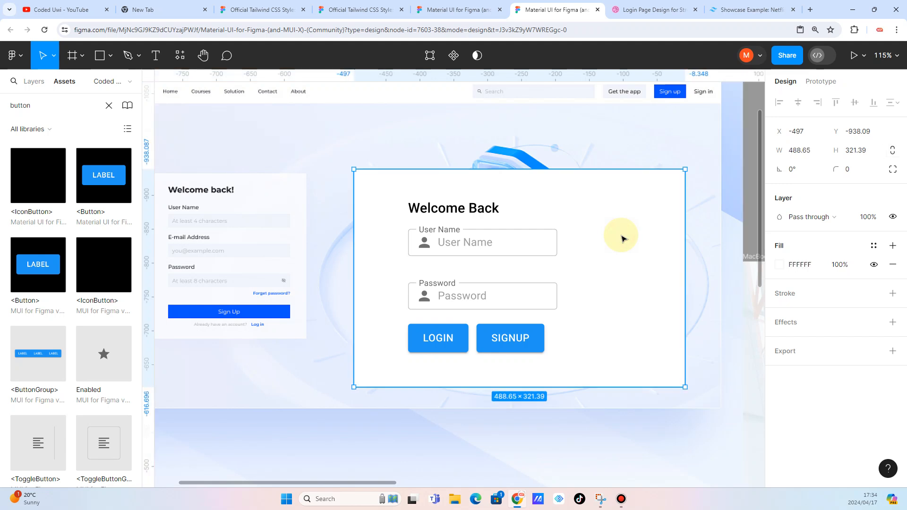
{"action": "key", "text": "Delete"}
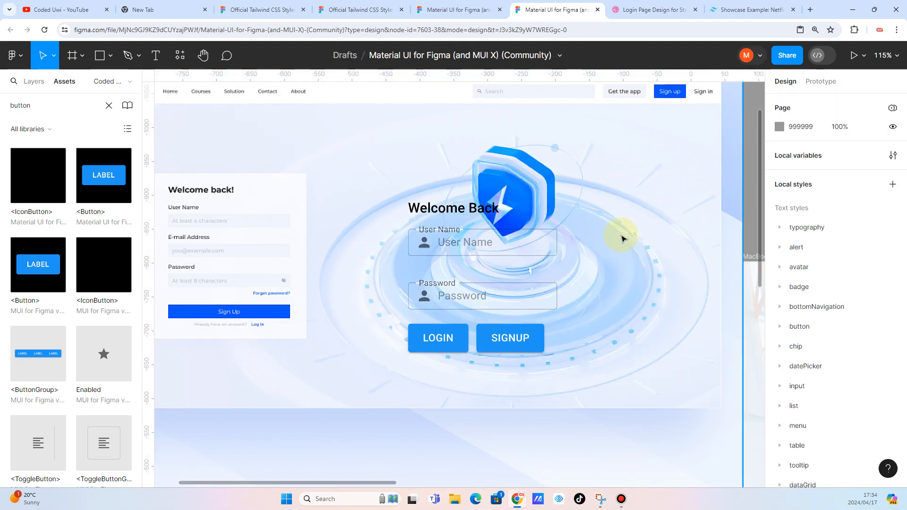
Combine the LOGIN and SIGNUP buttons into a horizontal auto layout frame with a gap of 11
{"action": "left_click", "coordinate": [438, 339]}
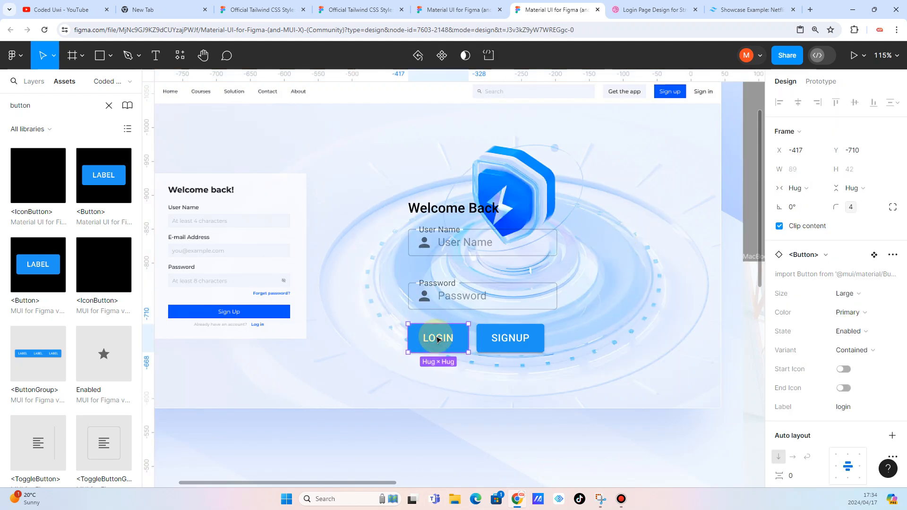
{"action": "left_click", "coordinate": [497, 337], "text": "shift"}
{"action": "left_click", "coordinate": [455, 338]}
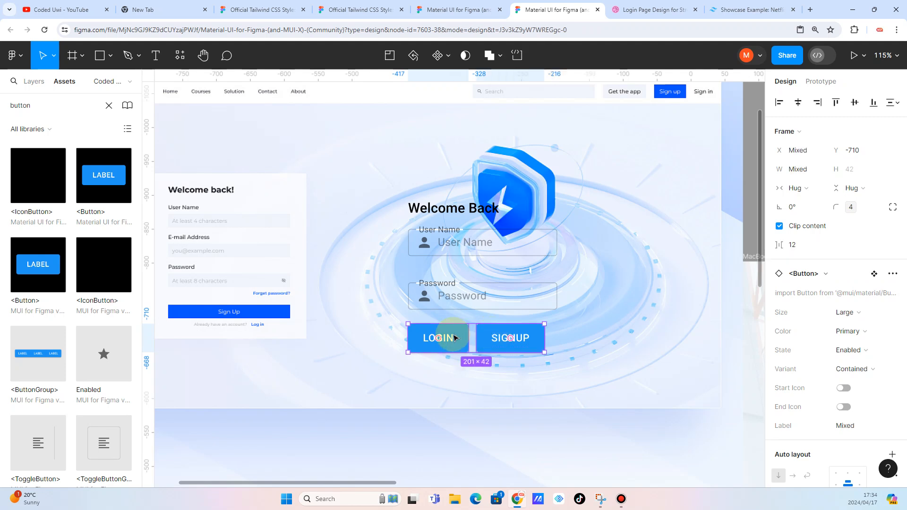
{"action": "key", "text": "shift+a"}
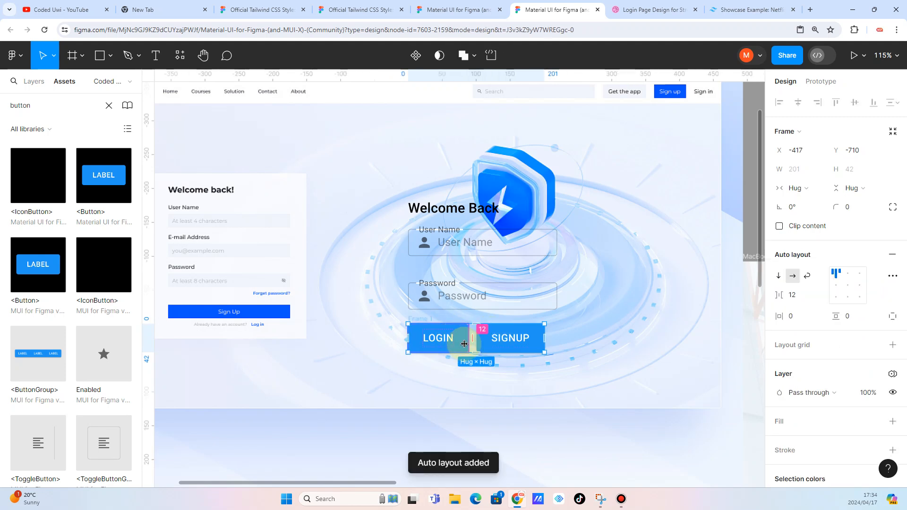
{"action": "scroll", "coordinate": [470, 344], "scroll_direction": "up", "scroll_amount": 5}
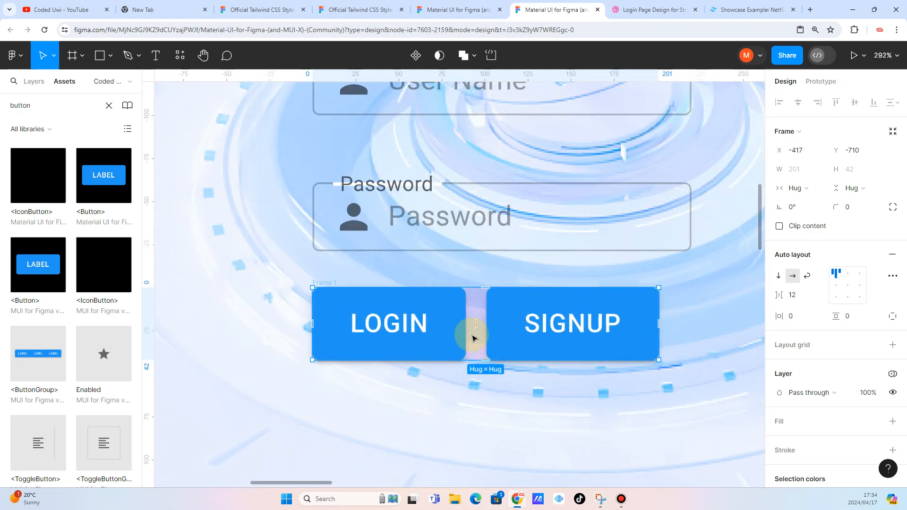
{"action": "mouse_move", "coordinate": [476, 322]}
{"action": "left_mouse_down"}
{"action": "mouse_move", "coordinate": [468, 323]}
{"action": "mouse_move", "coordinate": [475, 322]}
{"action": "left_mouse_up"}
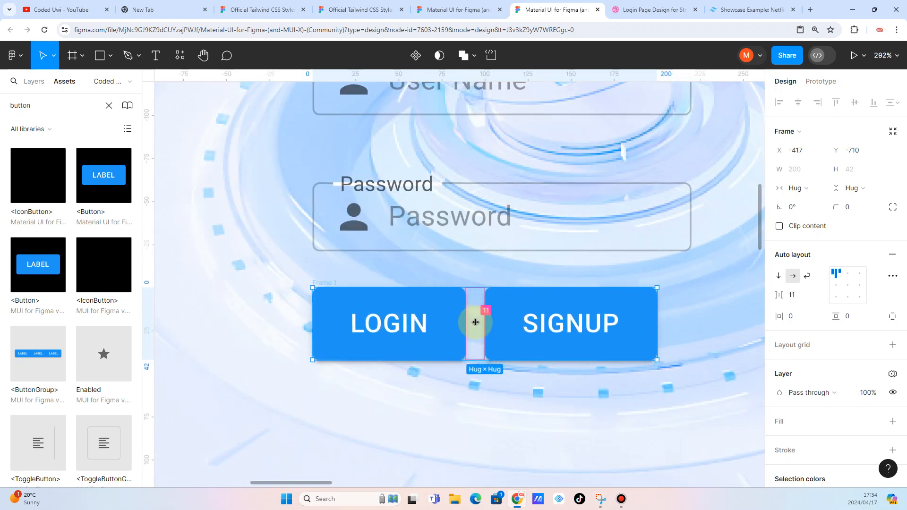
Combine the User Name and Password fields into a vertical auto layout frame with spacing 10, placed at X -420, Y -828.09
{"action": "scroll", "coordinate": [476, 323], "scroll_direction": "down", "scroll_amount": 3}
{"action": "left_click", "coordinate": [472, 277]}
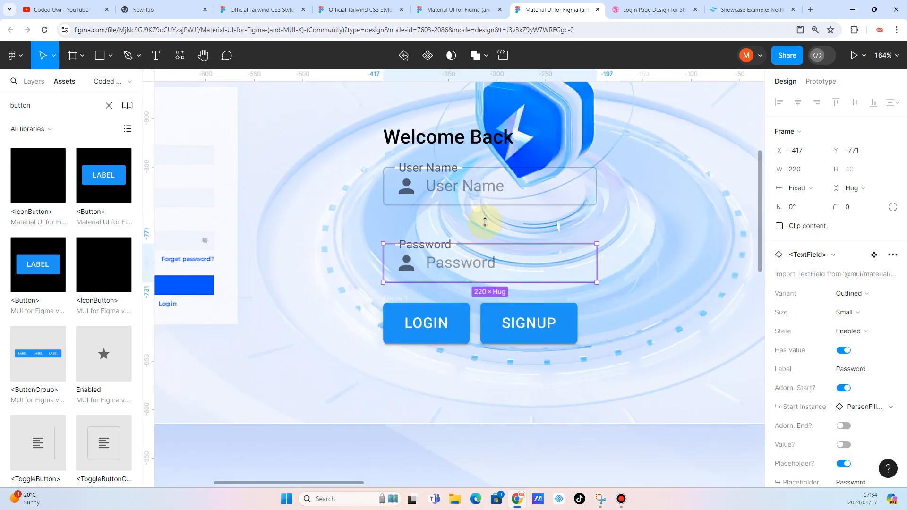
{"action": "left_click", "coordinate": [483, 203], "text": "shift"}
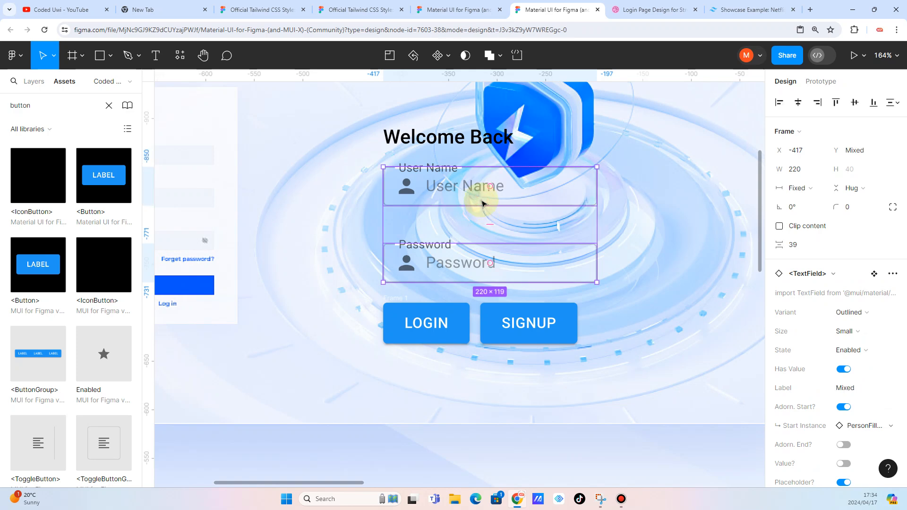
{"action": "key", "text": "shift+a"}
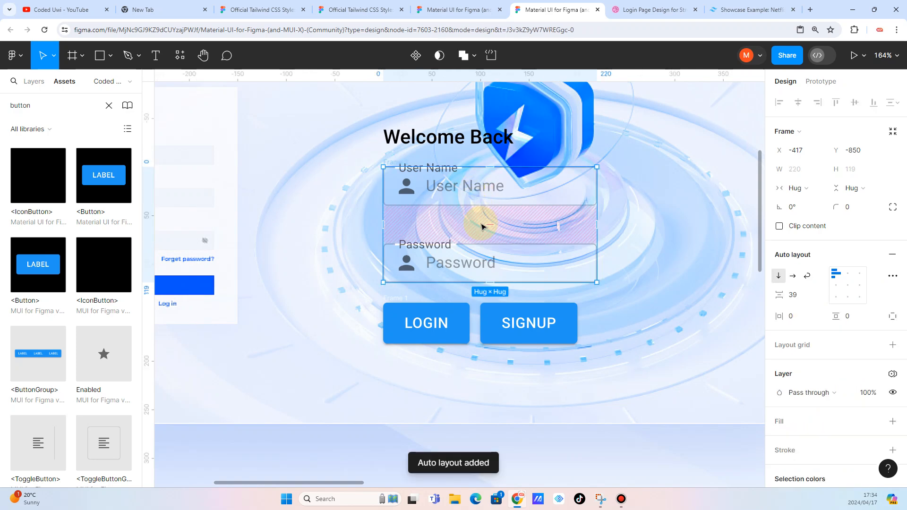
{"action": "scroll", "coordinate": [482, 226], "scroll_direction": "up", "scroll_amount": 3}
{"action": "mouse_move", "coordinate": [489, 214]}
{"action": "left_mouse_down"}
{"action": "mouse_move", "coordinate": [488, 234]}
{"action": "mouse_move", "coordinate": [495, 200]}
{"action": "mouse_move", "coordinate": [478, 186]}
{"action": "mouse_move", "coordinate": [476, 215]}
{"action": "left_mouse_up"}
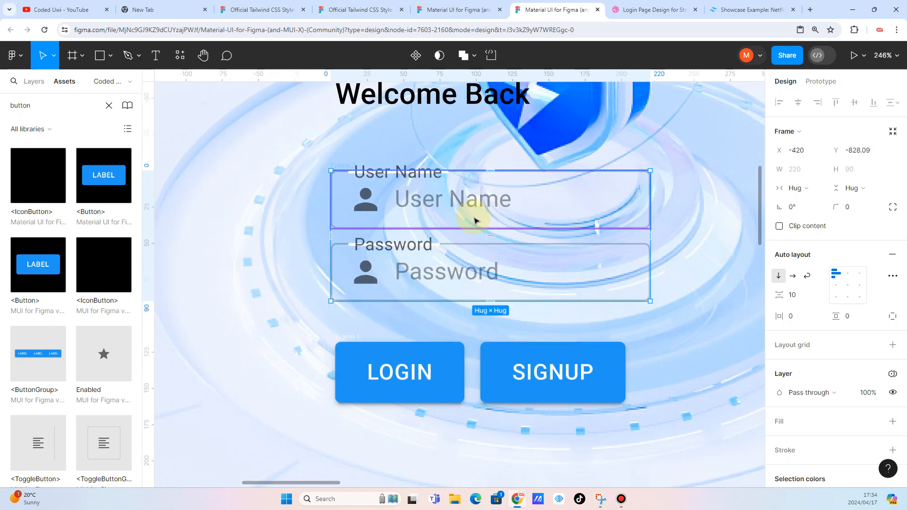
{"action": "scroll", "coordinate": [454, 208], "scroll_direction": "up", "scroll_amount": 1}
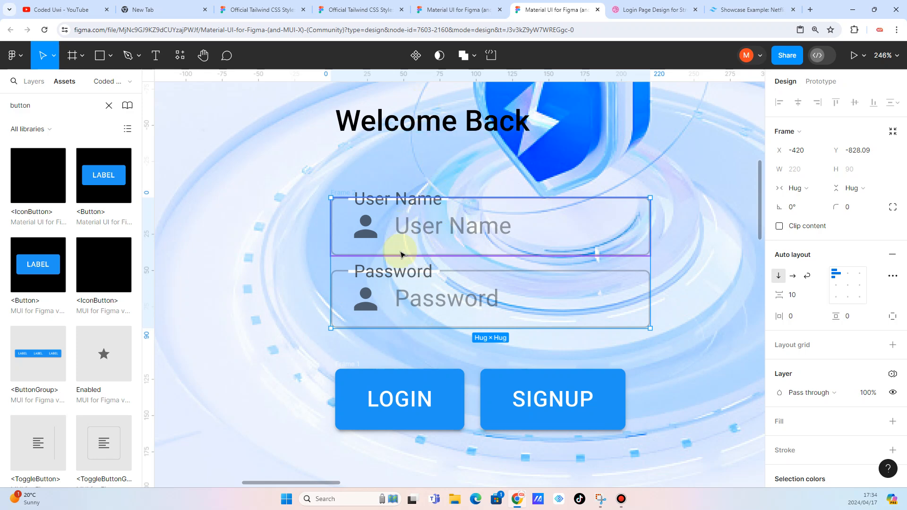
{"action": "left_click", "coordinate": [412, 134]}
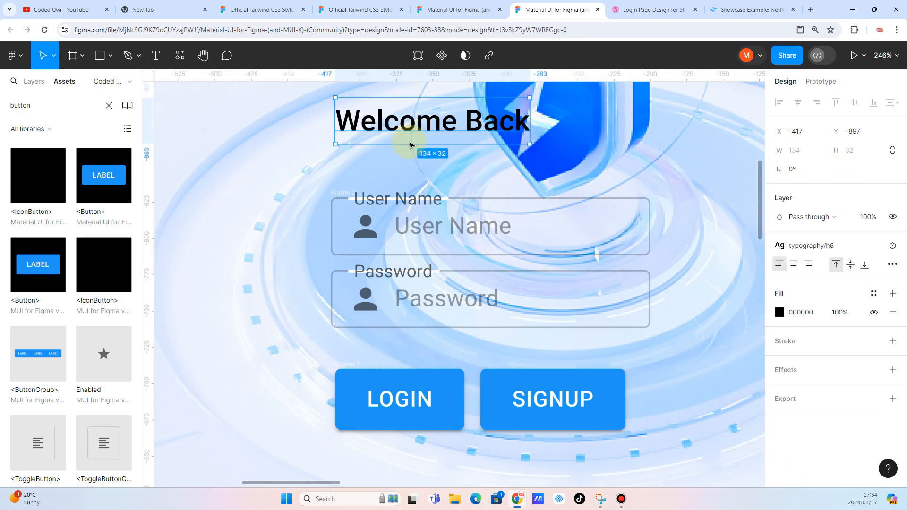
{"action": "left_click", "coordinate": [399, 203], "text": "shift"}
{"action": "left_click", "coordinate": [390, 323], "text": "shift"}
{"action": "left_click", "coordinate": [385, 389], "text": "shift"}
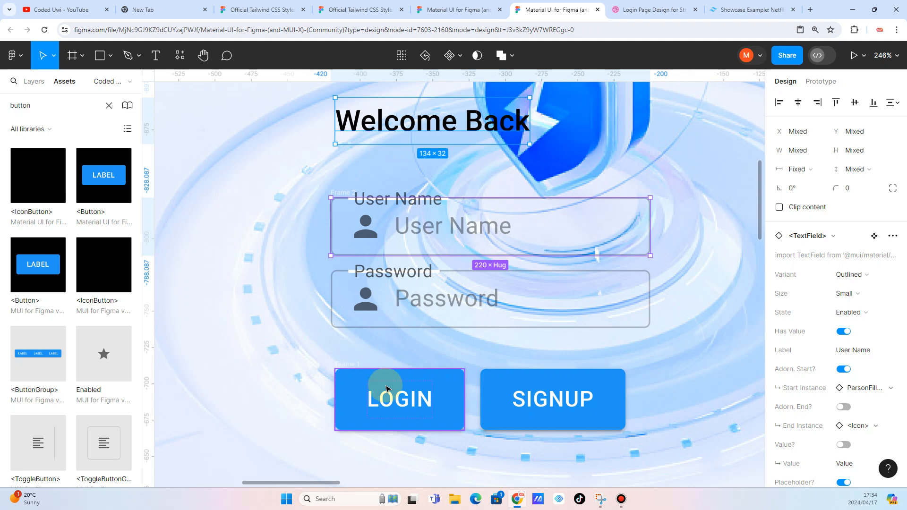
Move the background image behind the form to X -899.82, Y -1186.05
{"action": "left_click", "coordinate": [325, 361]}
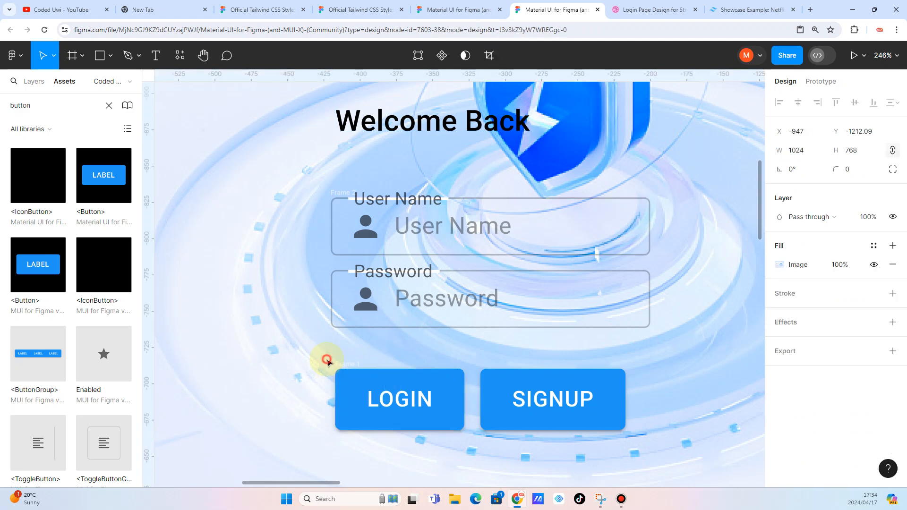
{"action": "left_click", "coordinate": [397, 386]}
{"action": "left_click_drag", "start_coordinate": [431, 358], "coordinate": [473, 390]}
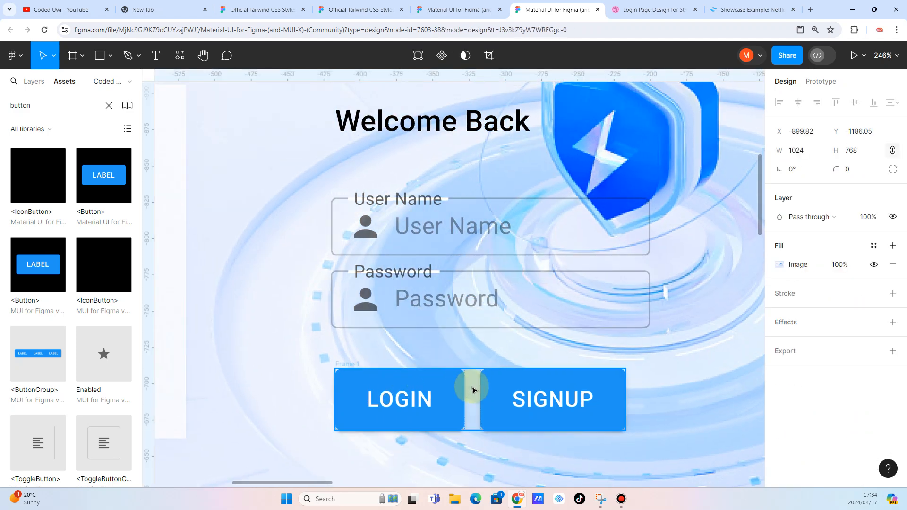
Combine the heading, the fields frame and the buttons frame into one vertical auto layout with spacing 11
{"action": "left_click", "coordinate": [472, 388]}
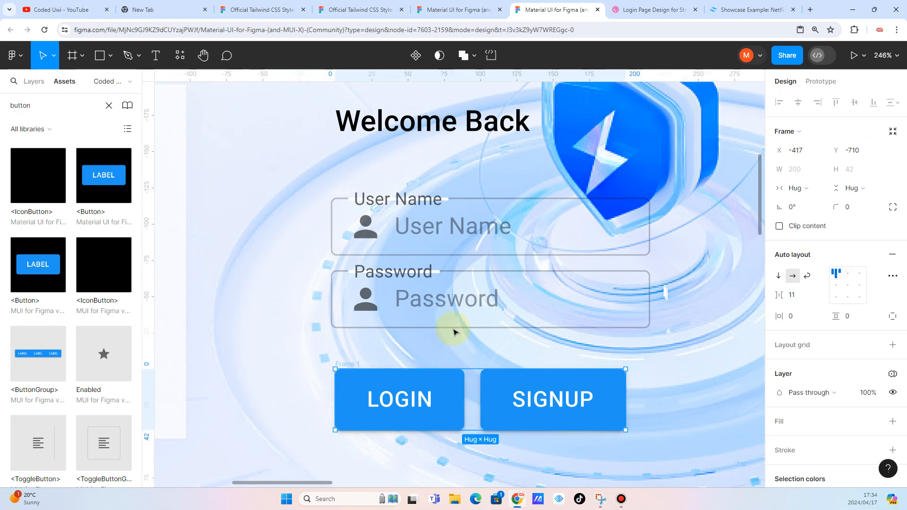
{"action": "left_click", "coordinate": [344, 197], "text": "shift"}
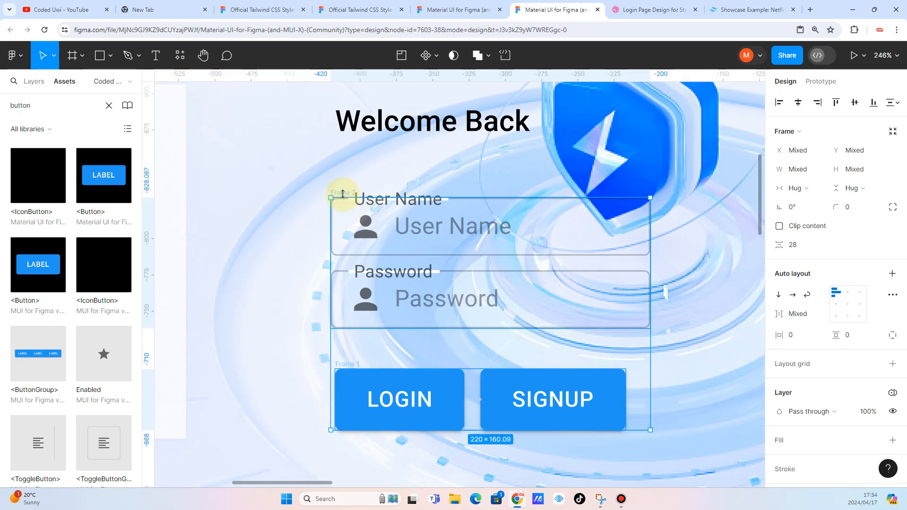
{"action": "left_click", "coordinate": [355, 125], "text": "shift"}
{"action": "key", "text": "shift+a"}
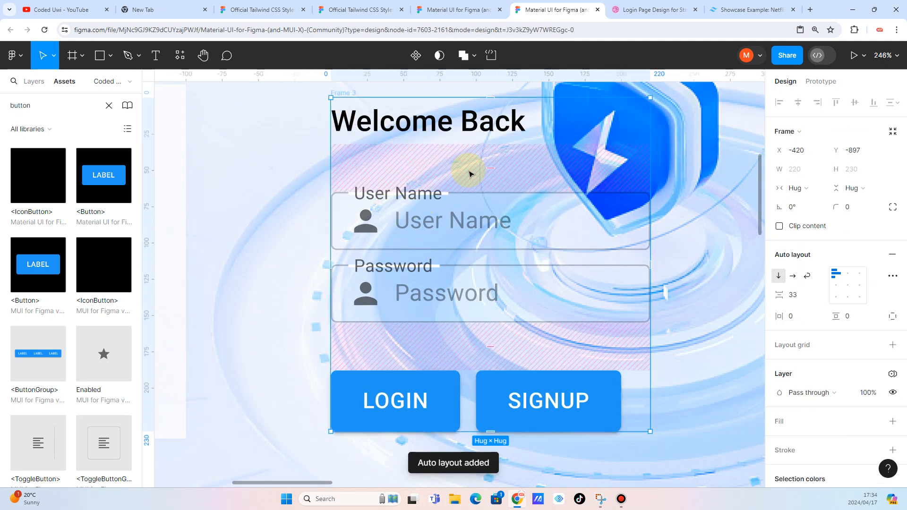
{"action": "left_click_drag", "start_coordinate": [489, 168], "coordinate": [490, 154]}
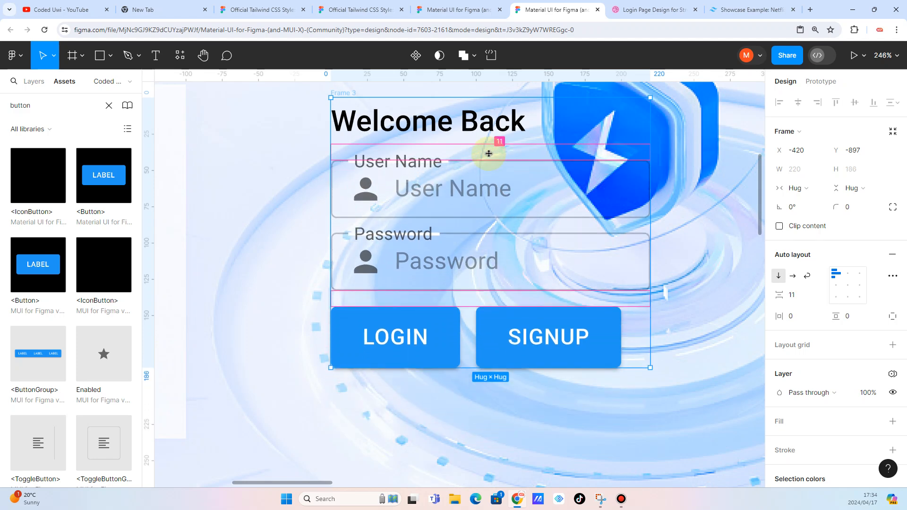
Wrap the whole form frame in an outer auto layout frame with horizontal and vertical padding of 10
{"action": "scroll", "coordinate": [472, 245], "scroll_direction": "up", "scroll_amount": 2}
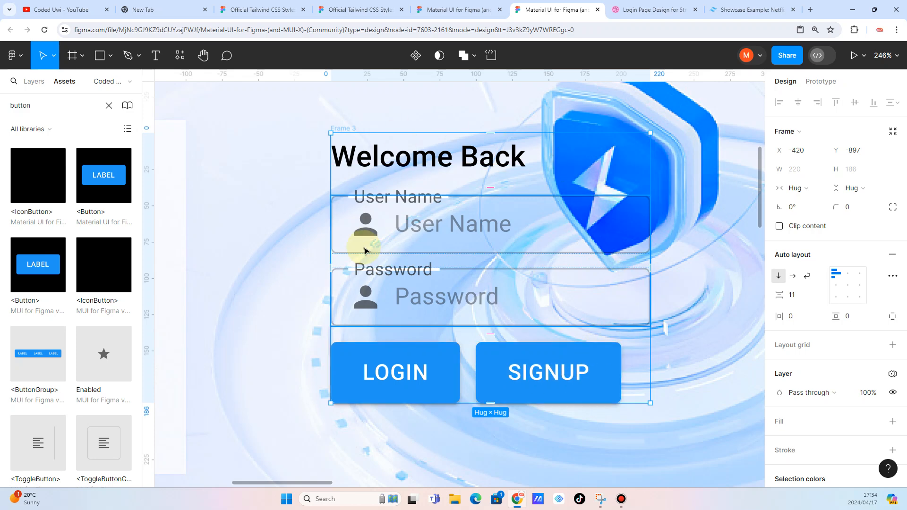
{"action": "key", "text": "shift+a"}
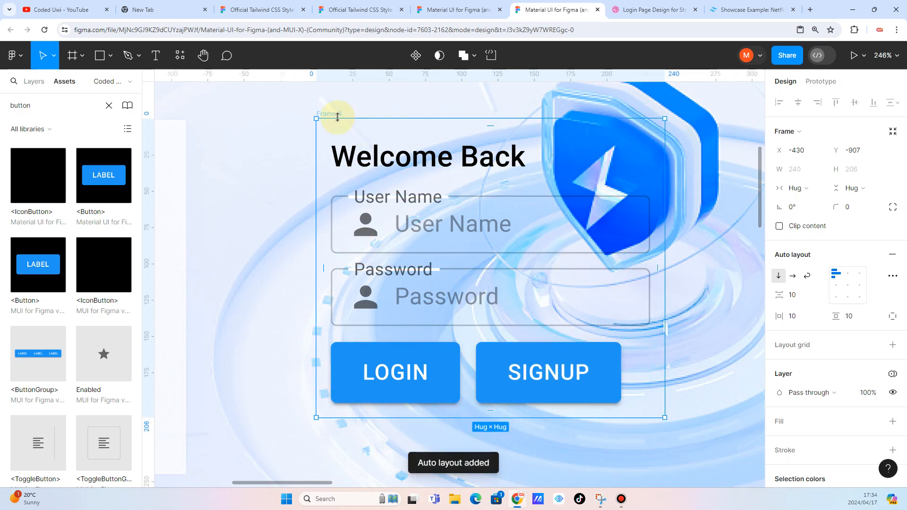
Center the contents of the outer form frame in its auto layout and give the frame an FFFFFF fill
{"action": "scroll", "coordinate": [841, 286], "scroll_direction": "down", "scroll_amount": 1}
{"action": "left_click", "coordinate": [849, 283]}
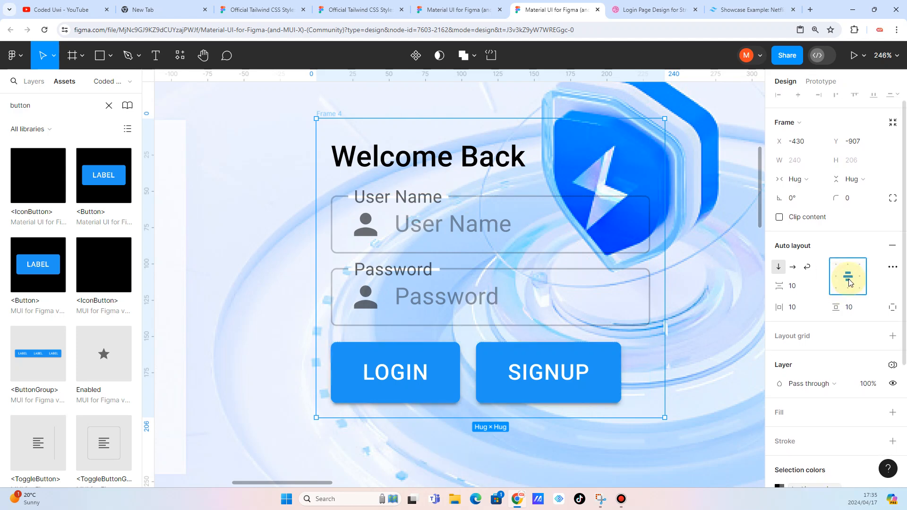
{"action": "scroll", "coordinate": [831, 364], "scroll_direction": "down", "scroll_amount": 3}
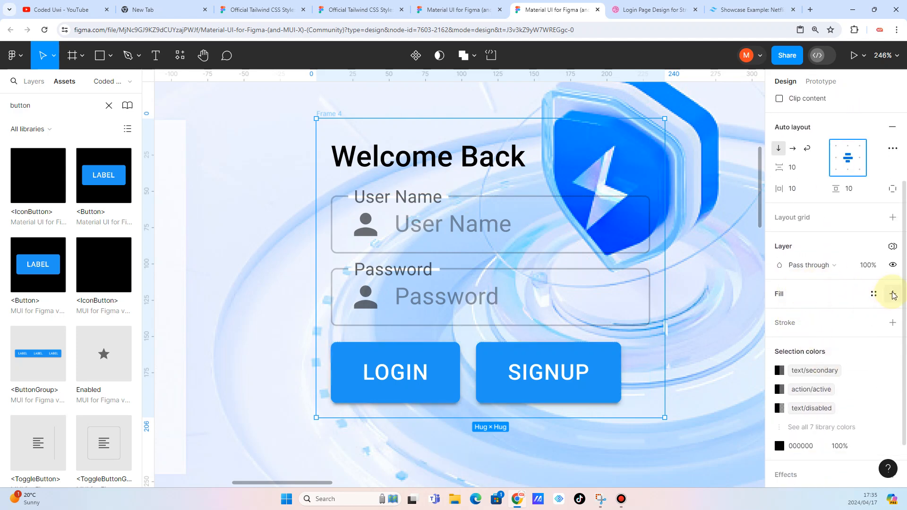
{"action": "left_click", "coordinate": [893, 293]}
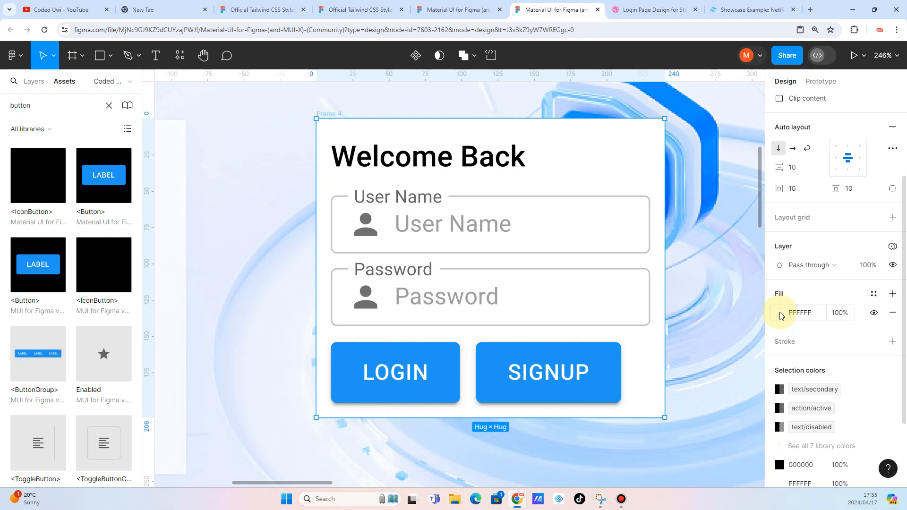
{"action": "left_click", "coordinate": [709, 239]}
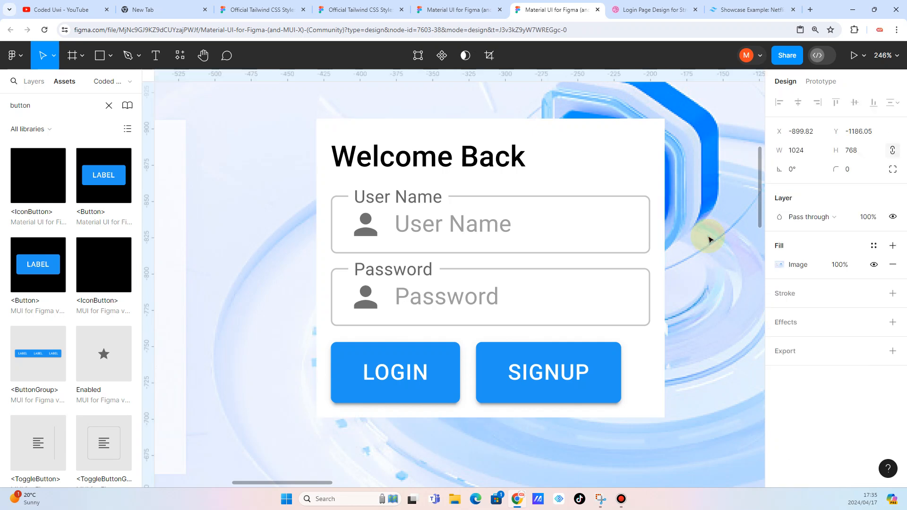
Switch to the Official Tailwind CSS Styles file and examine its default and extended color palettes
{"action": "left_click", "coordinate": [460, 10]}
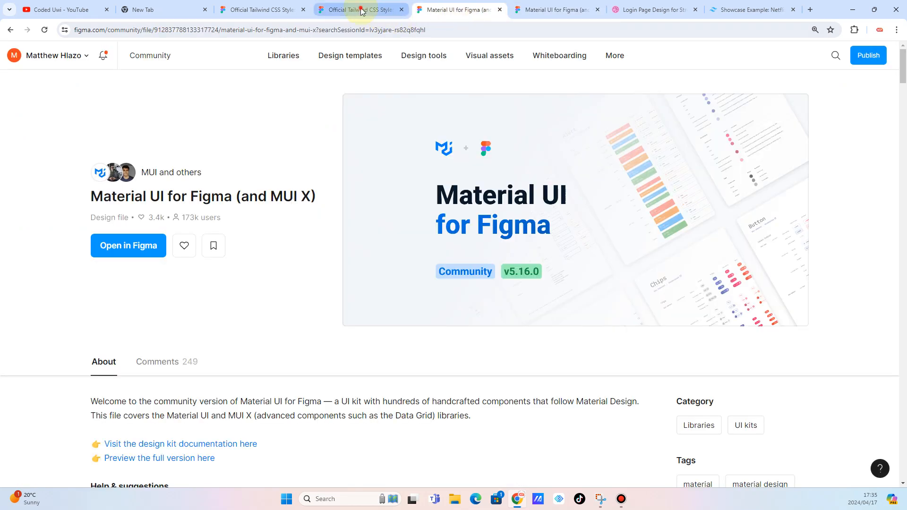
{"action": "left_click", "coordinate": [363, 10]}
{"action": "scroll", "coordinate": [366, 186], "scroll_direction": "left", "scroll_amount": 5}
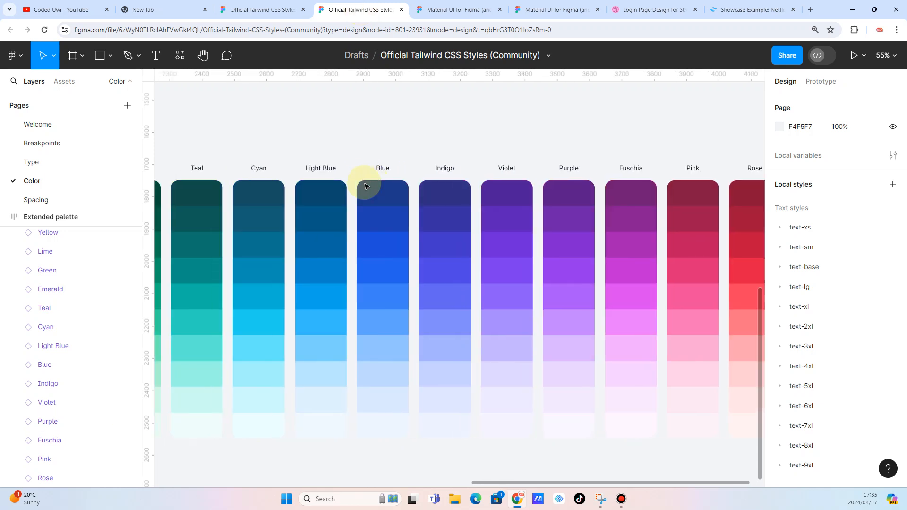
{"action": "scroll", "coordinate": [366, 185], "scroll_direction": "down", "scroll_amount": 10}
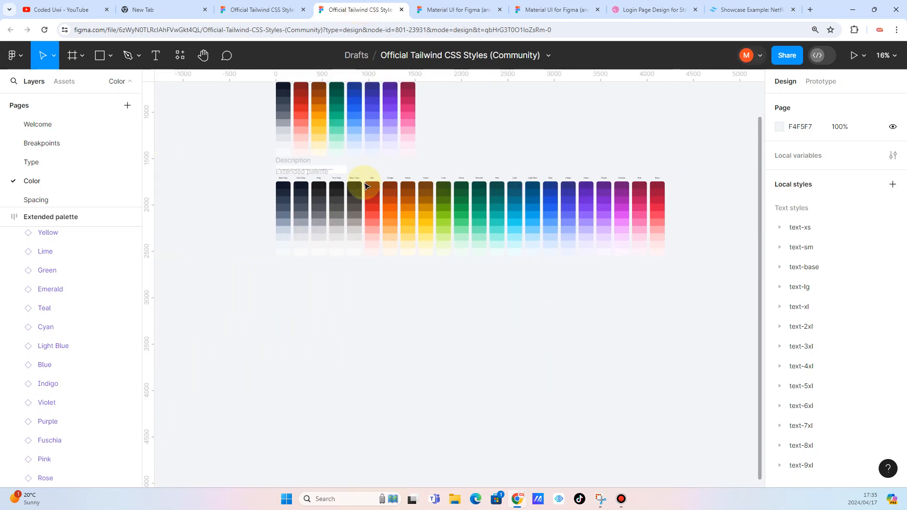
{"action": "scroll", "coordinate": [368, 184], "scroll_direction": "up", "scroll_amount": 3}
{"action": "scroll", "coordinate": [367, 184], "scroll_direction": "down", "scroll_amount": 2}
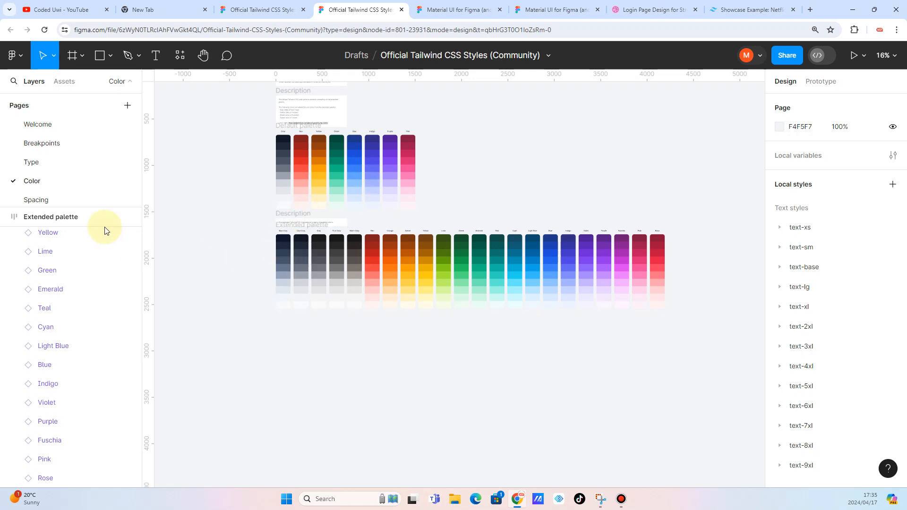
{"action": "left_click", "coordinate": [29, 217]}
{"action": "left_click", "coordinate": [274, 318]}
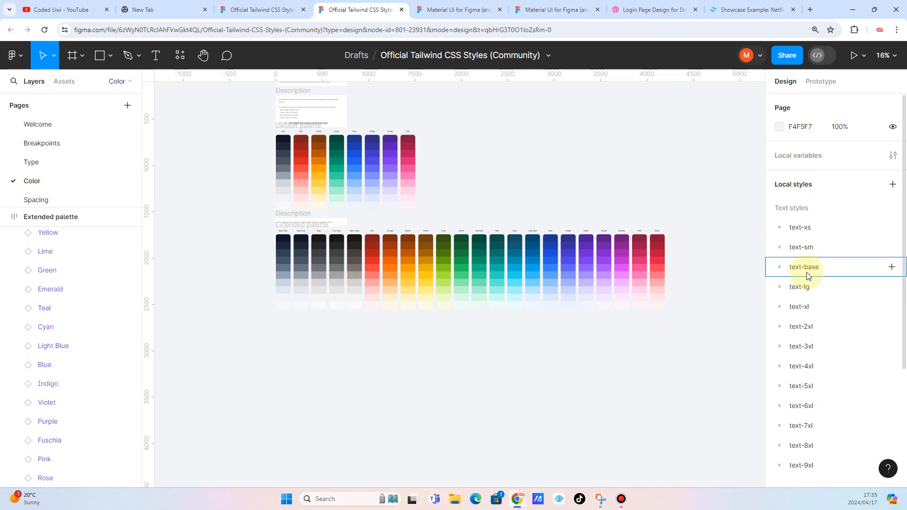
Cut all the Default color styles, from white through pink, out of the Tailwind file's local styles
{"action": "scroll", "coordinate": [807, 273], "scroll_direction": "down", "scroll_amount": 3}
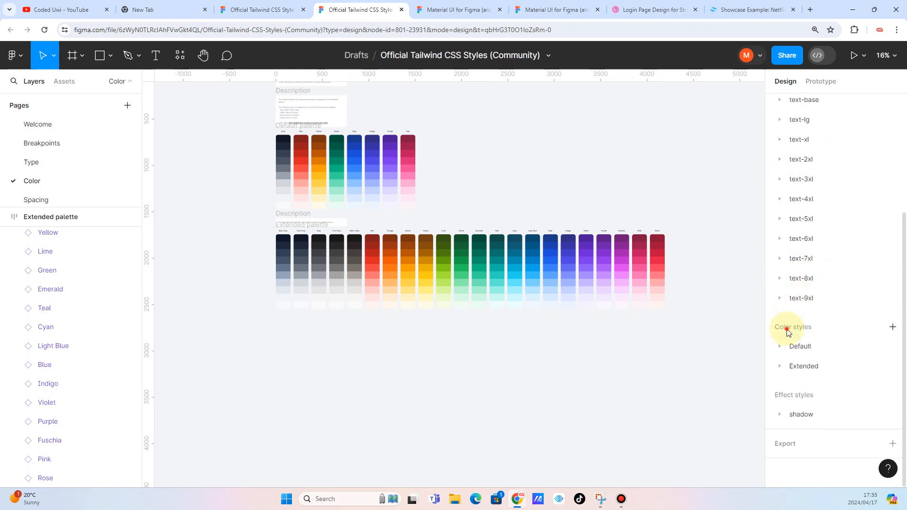
{"action": "left_click", "coordinate": [781, 348]}
{"action": "scroll", "coordinate": [805, 356], "scroll_direction": "down", "scroll_amount": 3}
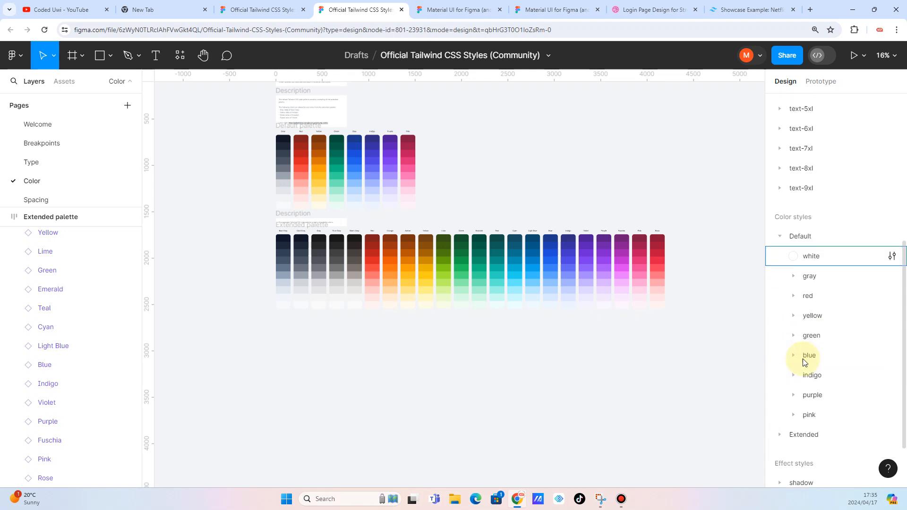
{"action": "left_click", "coordinate": [813, 254]}
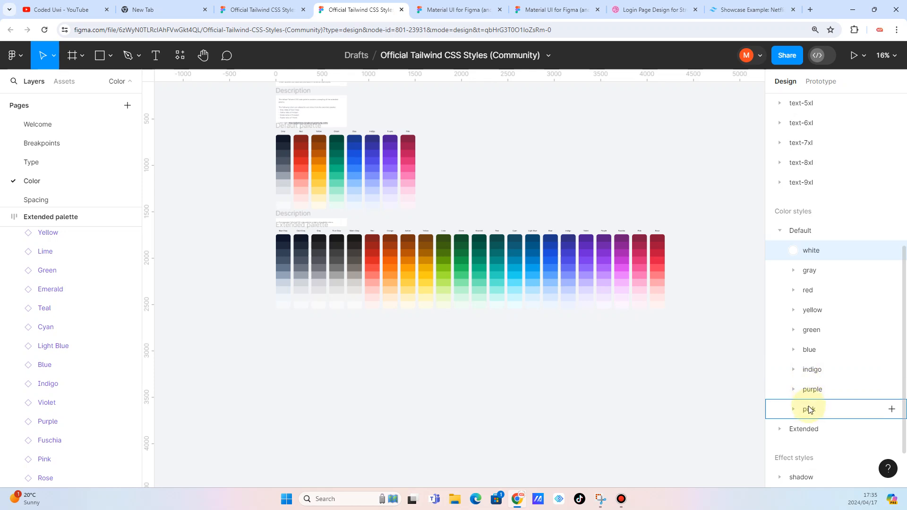
{"action": "left_click", "coordinate": [810, 410], "text": "shift"}
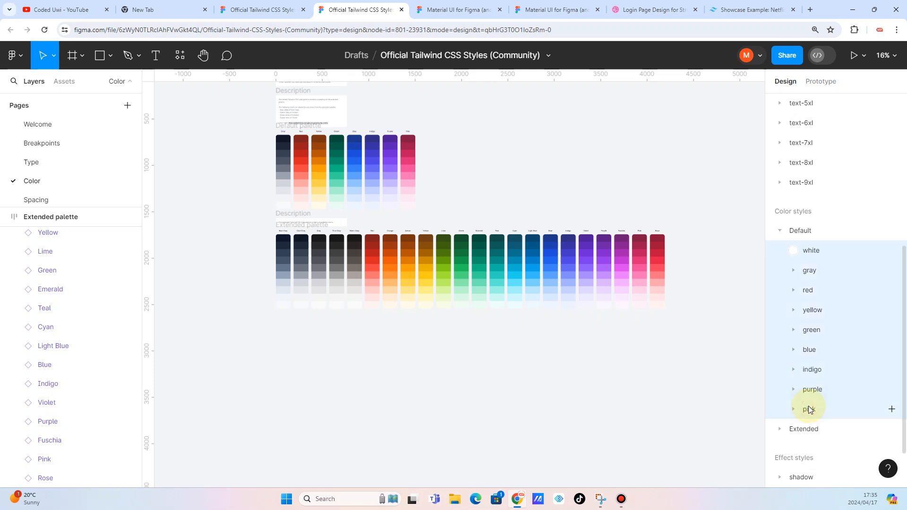
{"action": "right_click", "coordinate": [810, 409]}
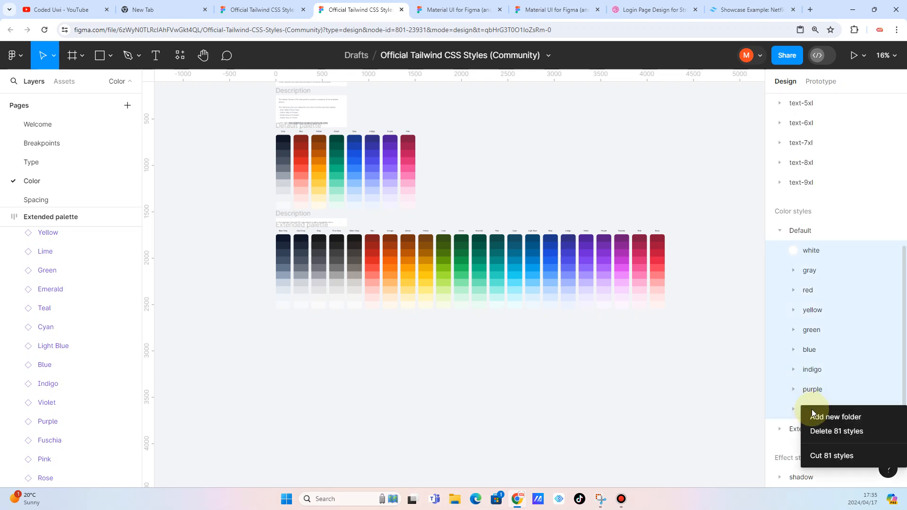
{"action": "left_click", "coordinate": [826, 459]}
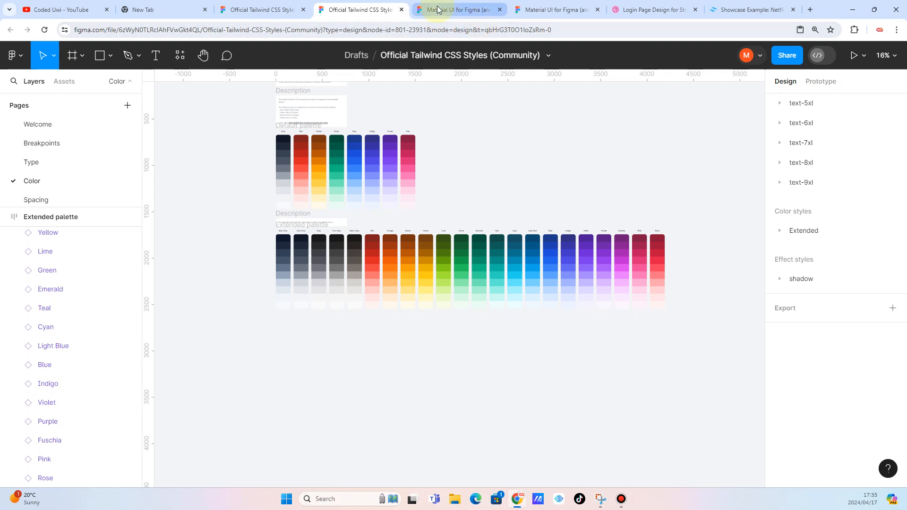
Paste the cut Tailwind color styles into the local styles of the Material UI for Figma file and check them
{"action": "left_click", "coordinate": [438, 10]}
{"action": "left_click", "coordinate": [523, 9]}
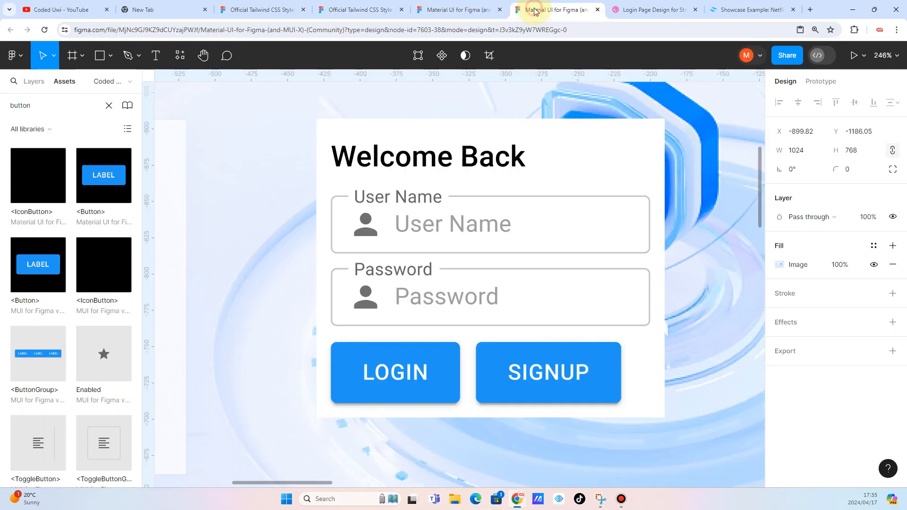
{"action": "left_click", "coordinate": [801, 408]}
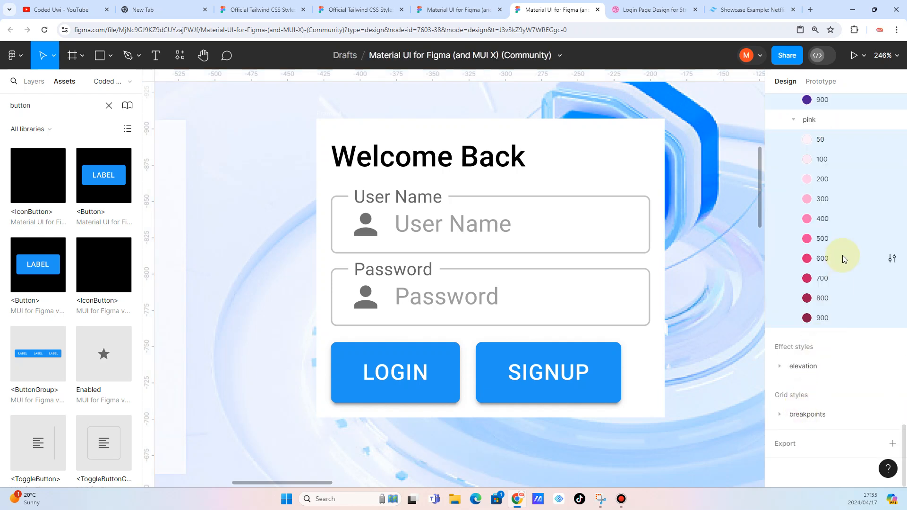
{"action": "scroll", "coordinate": [816, 205], "scroll_direction": "up", "scroll_amount": 10}
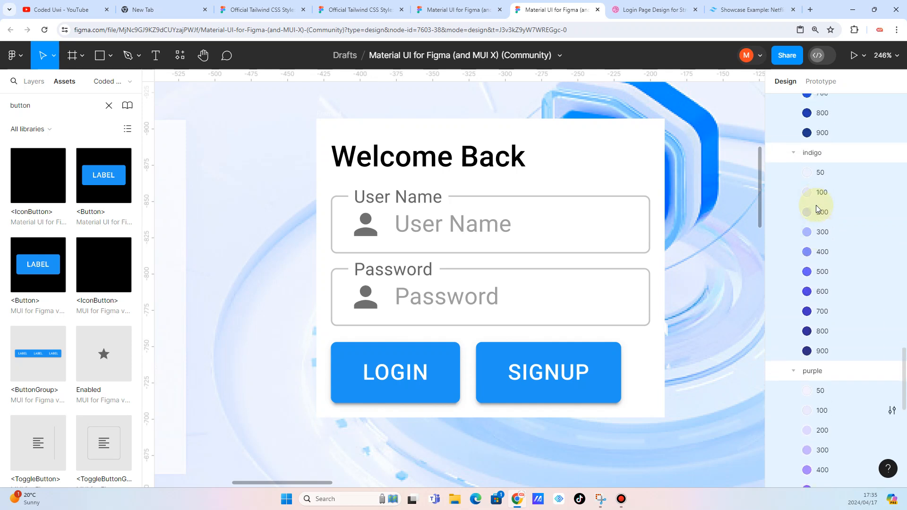
{"action": "scroll", "coordinate": [816, 205], "scroll_direction": "up", "scroll_amount": 10}
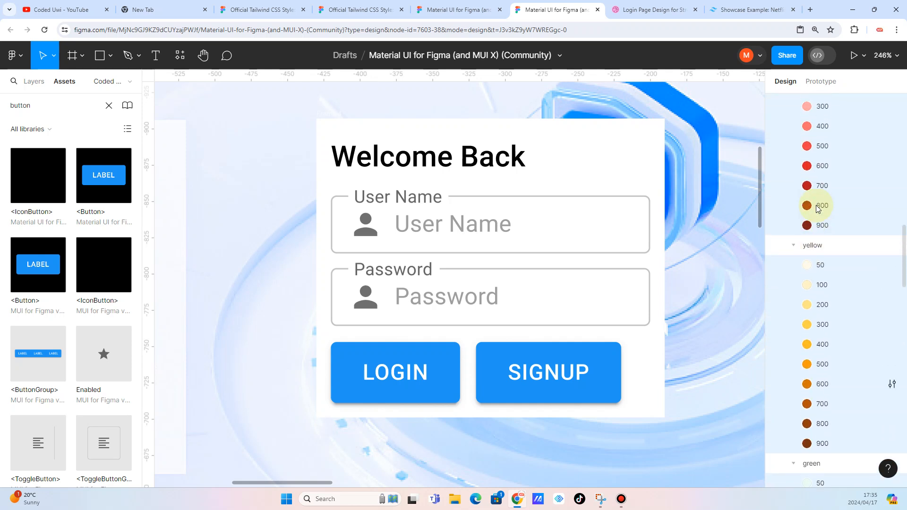
Replace the outer form frame's FFFFFF fill with the Default/white color style
{"action": "left_click", "coordinate": [655, 129]}
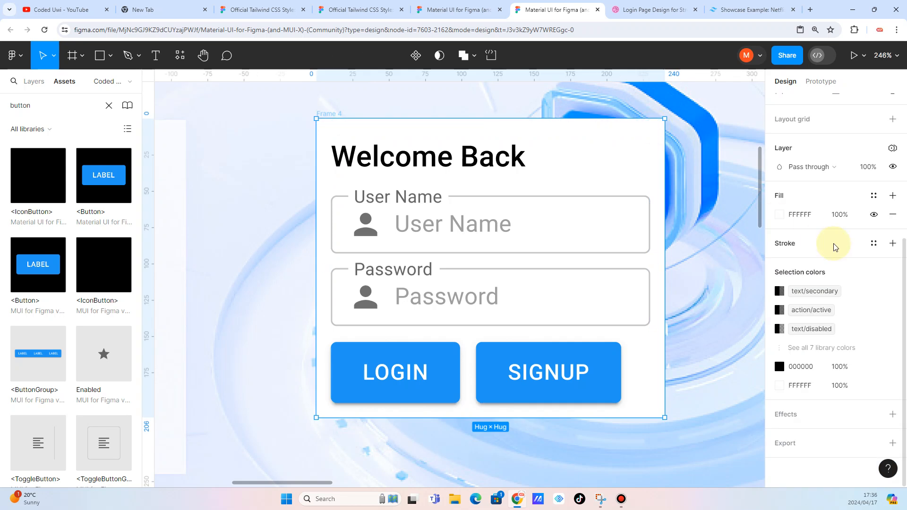
{"action": "left_click", "coordinate": [894, 216]}
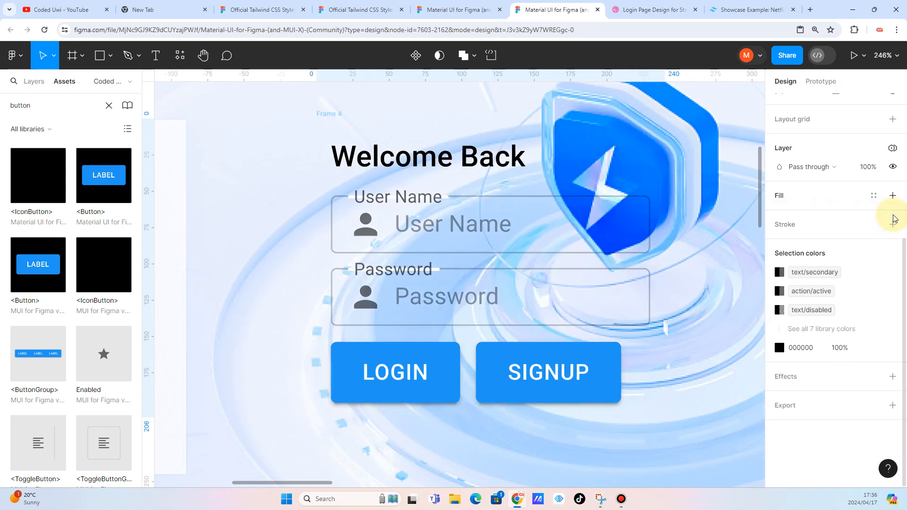
{"action": "left_click", "coordinate": [874, 198]}
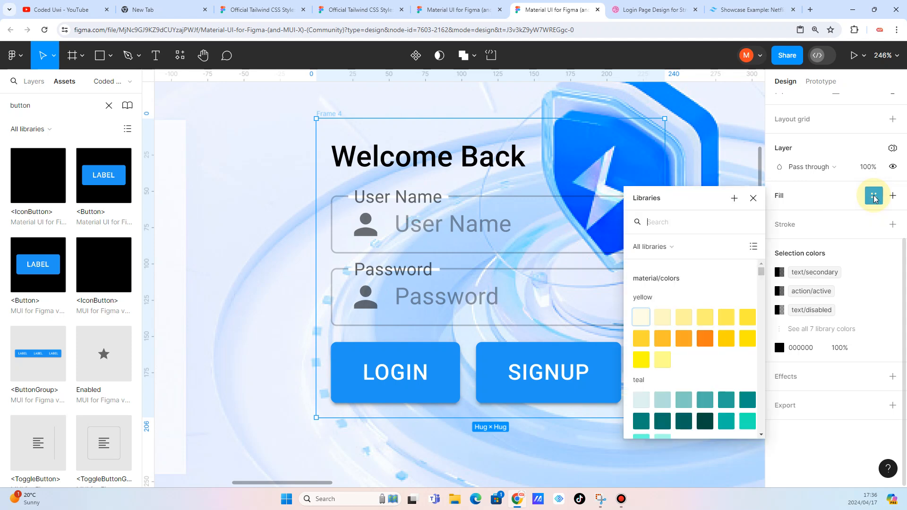
{"action": "type", "text": "white"}
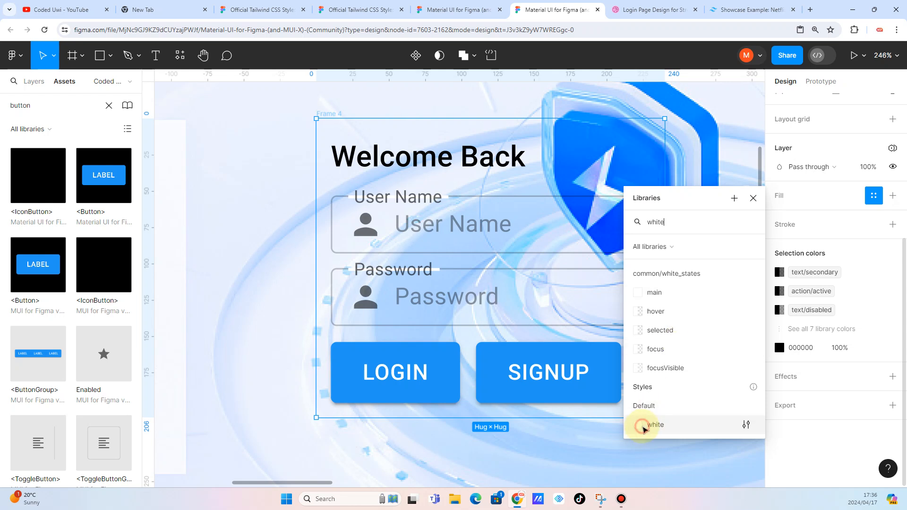
{"action": "left_click", "coordinate": [642, 426]}
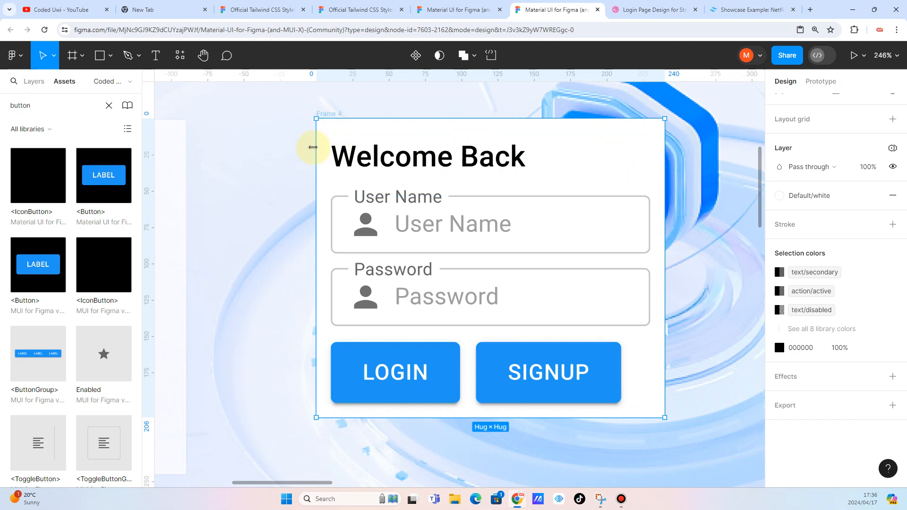
Enlarge the outer form frame to 297 × 261 so there is more white space around the form
{"action": "left_click_drag", "start_coordinate": [300, 147], "coordinate": [260, 154]}
{"action": "left_click_drag", "start_coordinate": [436, 115], "coordinate": [421, 233]}
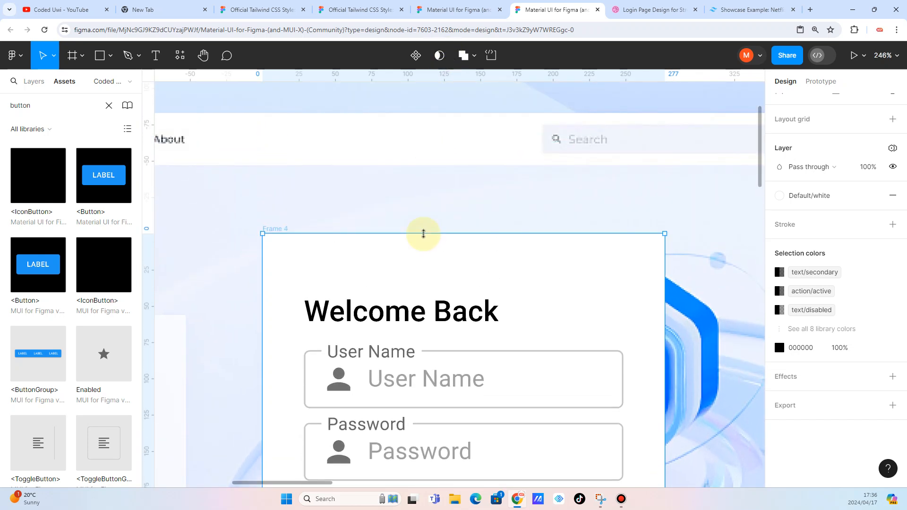
{"action": "scroll", "coordinate": [421, 233], "scroll_direction": "down", "scroll_amount": 3}
{"action": "scroll", "coordinate": [418, 374], "scroll_direction": "up", "scroll_amount": 2}
{"action": "scroll", "coordinate": [416, 373], "scroll_direction": "down", "scroll_amount": 2}
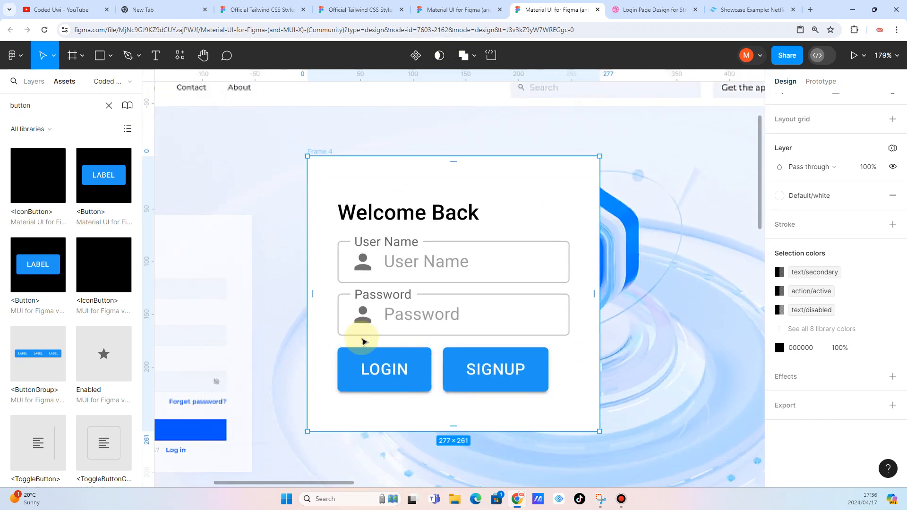
{"action": "left_click_drag", "start_coordinate": [307, 308], "coordinate": [286, 307]}
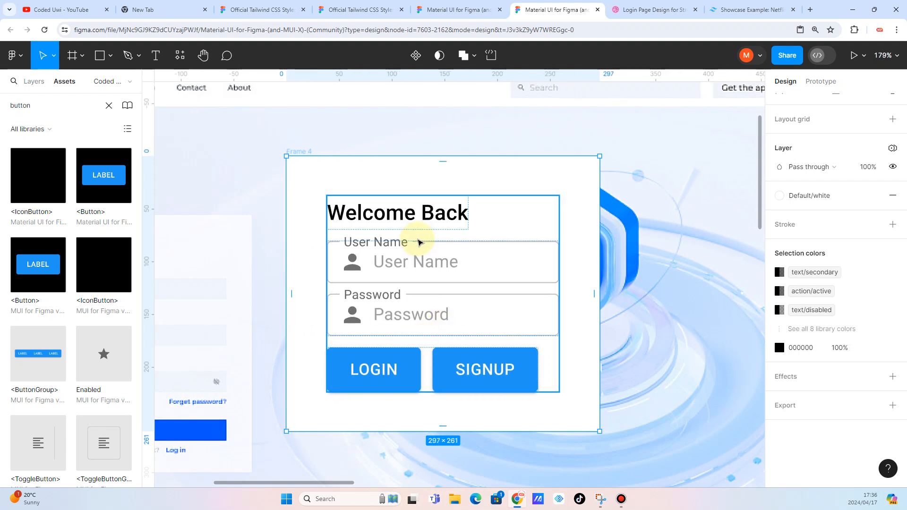
Widen the vertical spacing between the heading, fields and buttons, and between the User Name and Password fields
{"action": "left_click", "coordinate": [421, 235]}
{"action": "left_click_drag", "start_coordinate": [427, 216], "coordinate": [436, 259]}
{"action": "left_click", "coordinate": [424, 282]}
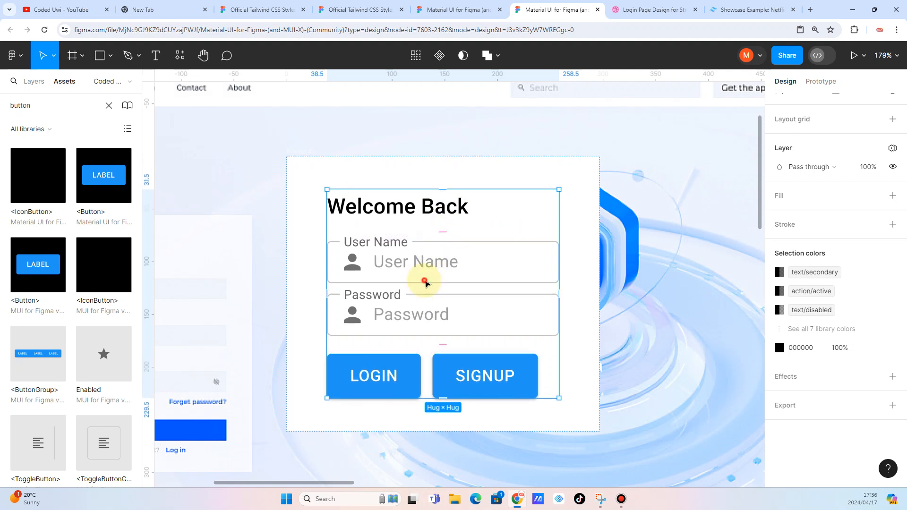
{"action": "left_click", "coordinate": [425, 282]}
{"action": "left_click_drag", "start_coordinate": [440, 288], "coordinate": [435, 294]}
{"action": "left_click", "coordinate": [638, 342]}
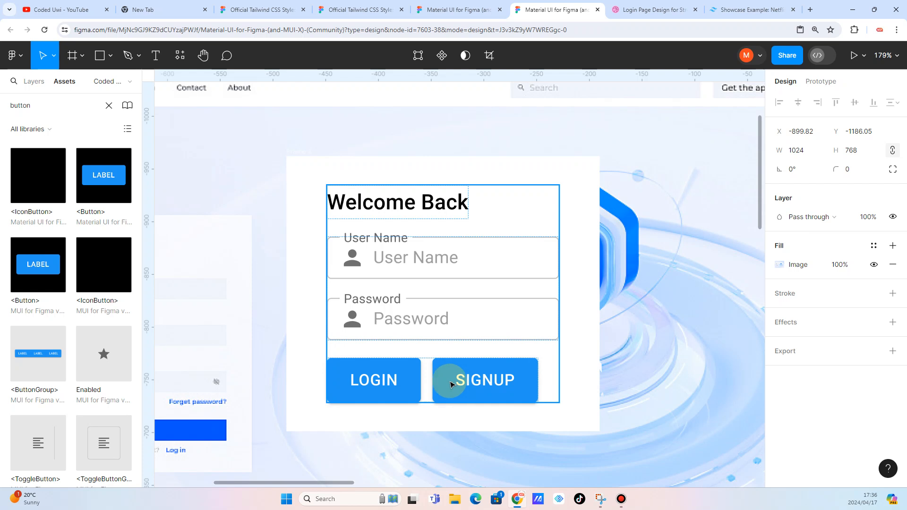
Remove the primary/main fill from the SIGNUP button
{"action": "left_click", "coordinate": [450, 384]}
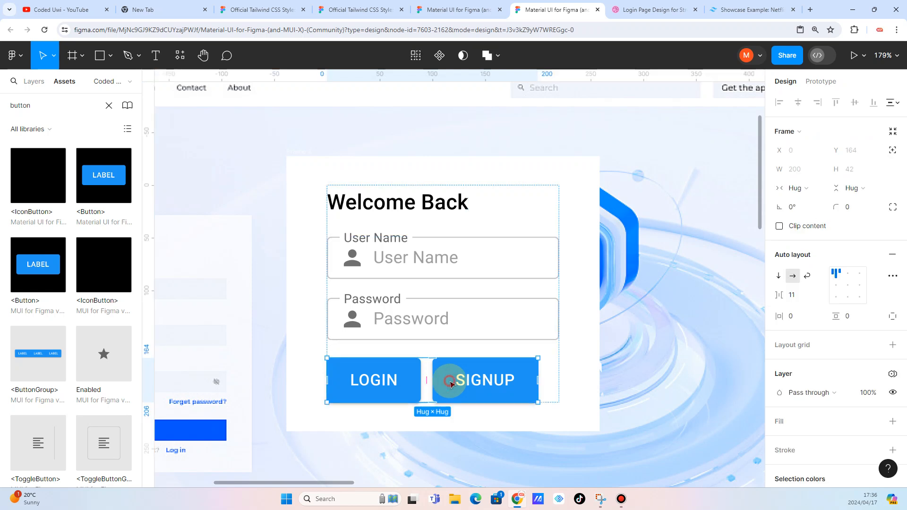
{"action": "left_click", "coordinate": [450, 384]}
{"action": "scroll", "coordinate": [819, 350], "scroll_direction": "down", "scroll_amount": 2}
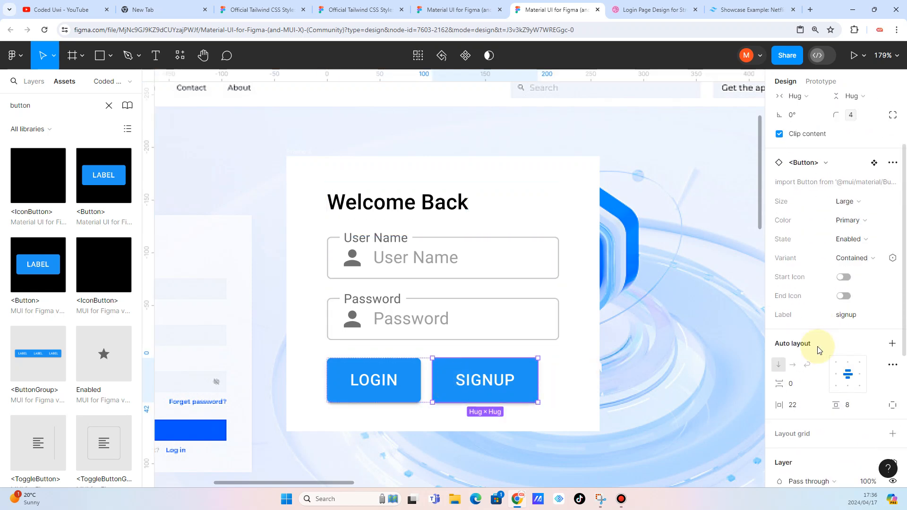
{"action": "scroll", "coordinate": [819, 349], "scroll_direction": "down", "scroll_amount": 3}
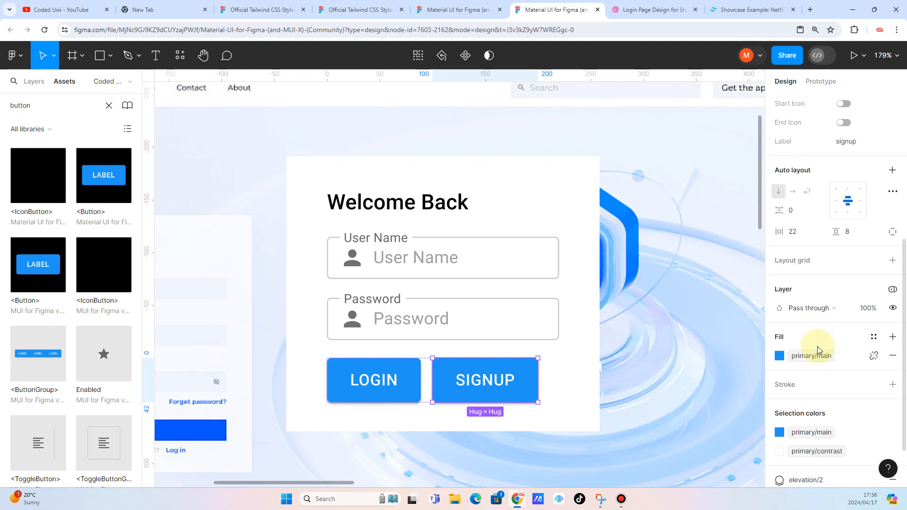
{"action": "left_click", "coordinate": [894, 358]}
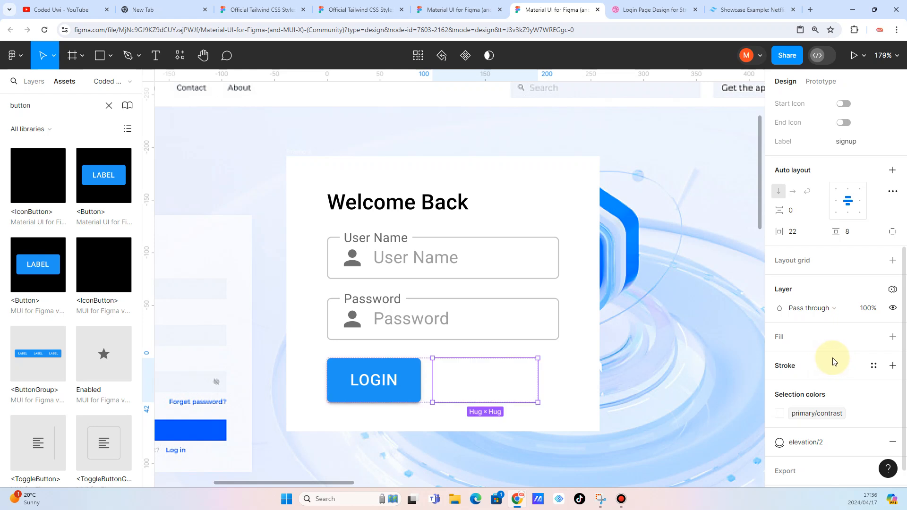
Apply the Default/green/400 Tailwind color style as the SIGNUP button's fill
{"action": "left_click", "coordinate": [874, 339]}
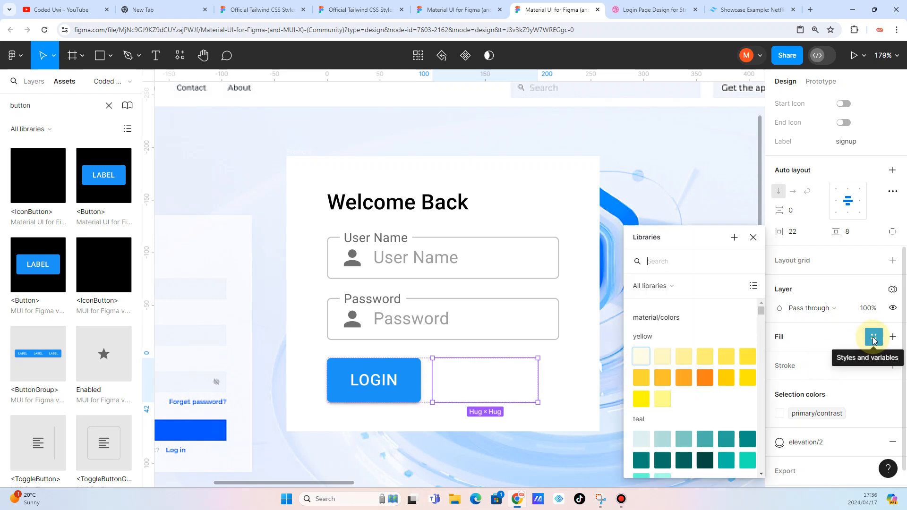
{"action": "type", "text": "tail"}
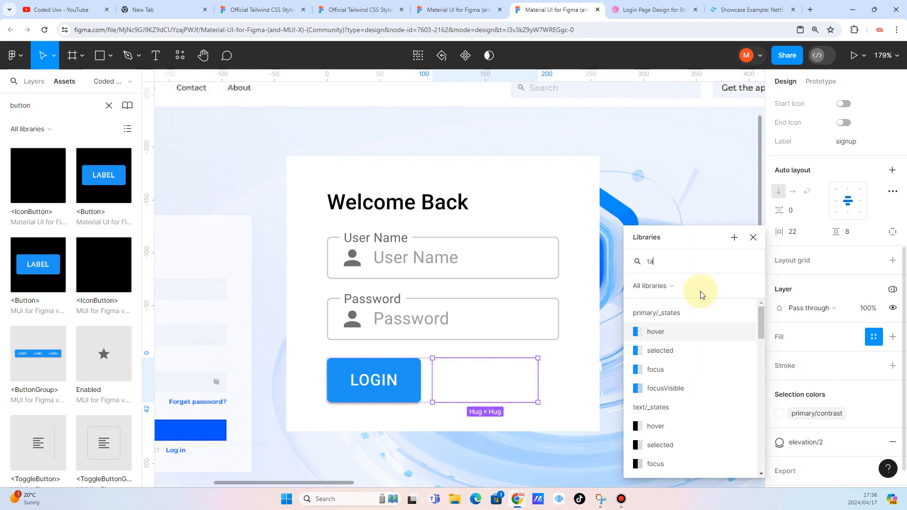
{"action": "key", "text": "BackSpace"}
{"action": "key", "text": "BackSpace"}
{"action": "key", "text": "BackSpace"}
{"action": "key", "text": "BackSpace"}
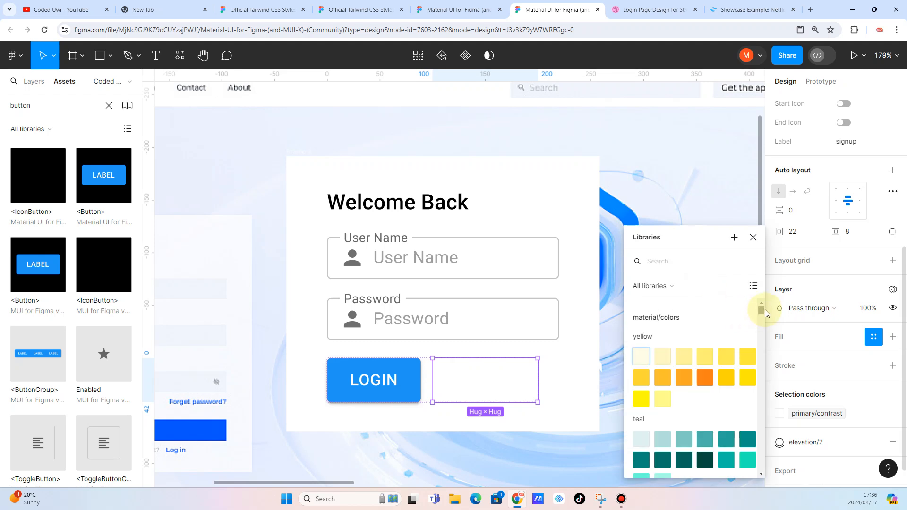
{"action": "left_click_drag", "start_coordinate": [761, 313], "coordinate": [756, 452]}
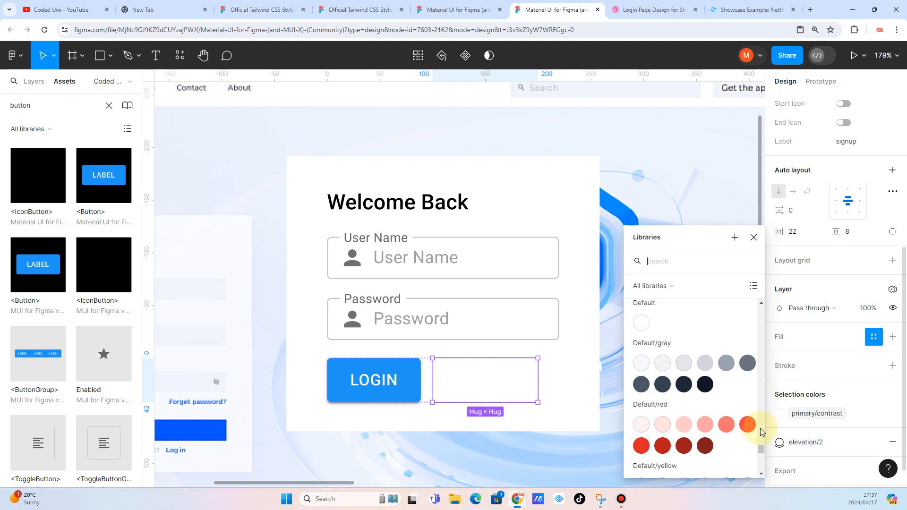
{"action": "left_click_drag", "start_coordinate": [762, 452], "coordinate": [761, 462]}
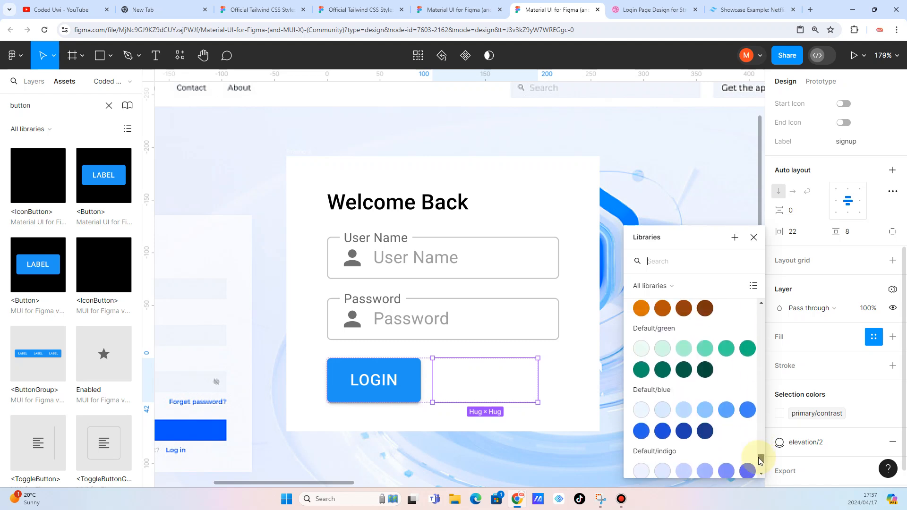
{"action": "left_click", "coordinate": [727, 350]}
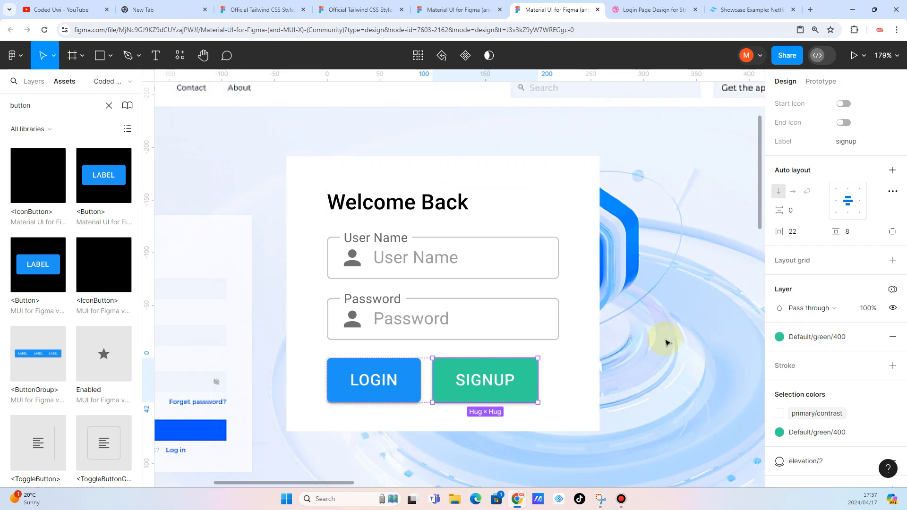
Look at the Tailwind CSS Netflix showcase page, return to the Material UI for Figma file and deselect the SIGNUP button
{"action": "left_click", "coordinate": [732, 9]}
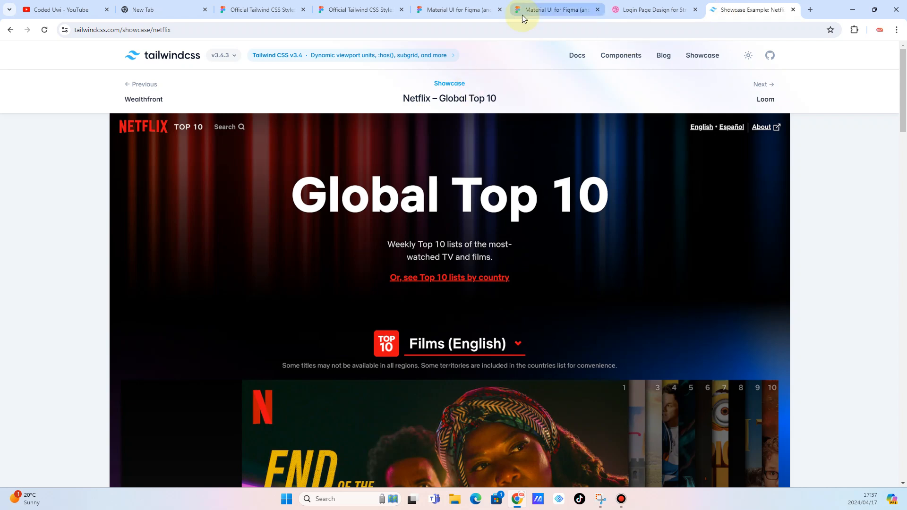
{"action": "left_click", "coordinate": [533, 10]}
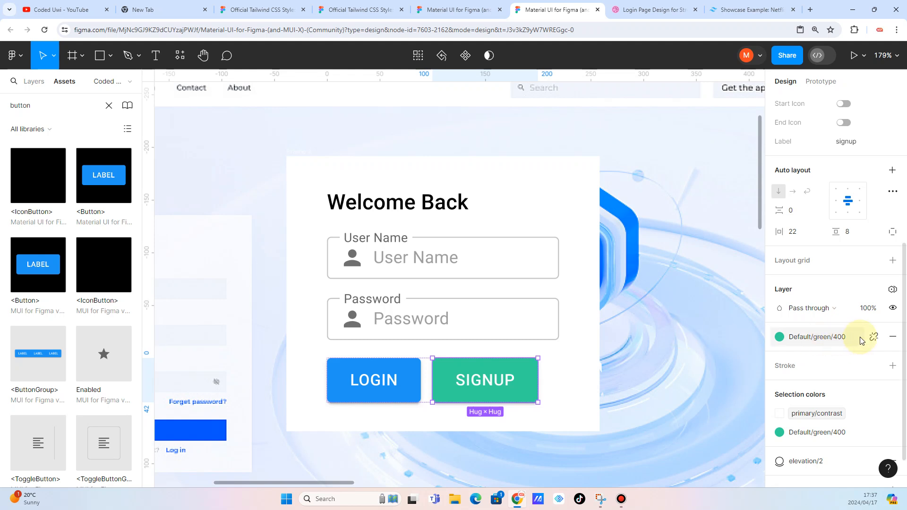
{"action": "left_click", "coordinate": [661, 398]}
{"action": "left_click", "coordinate": [635, 378]}
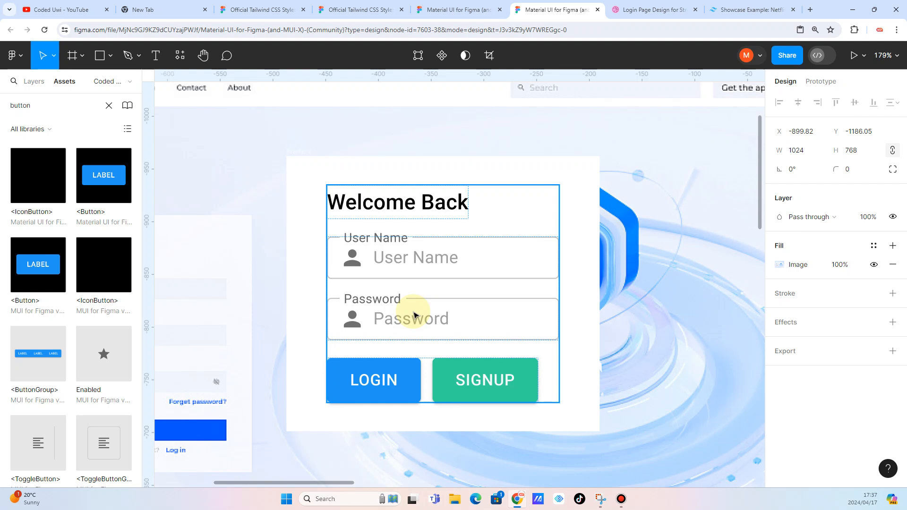
Move the login form frame onto the MacBook Pro 14" - 1 frame and center it there horizontally and vertically
{"action": "scroll", "coordinate": [414, 315], "scroll_direction": "down", "scroll_amount": 5}
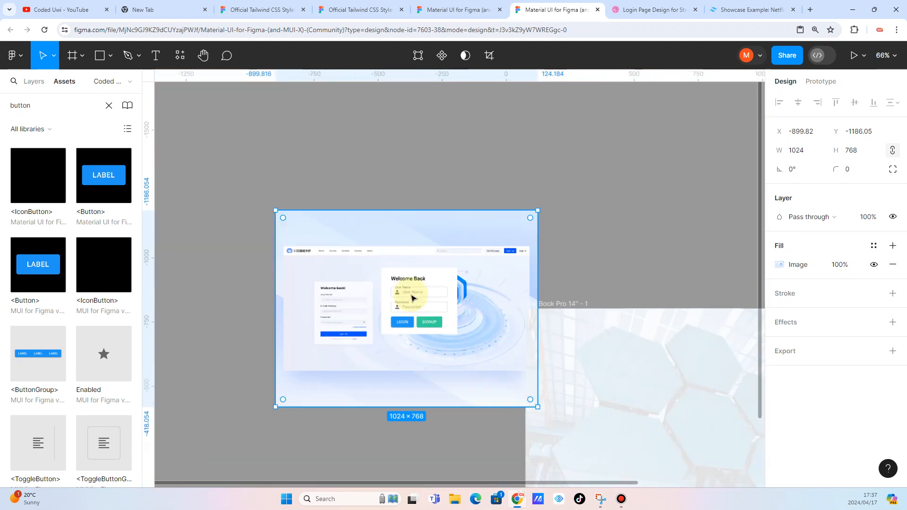
{"action": "scroll", "coordinate": [414, 298], "scroll_direction": "down", "scroll_amount": 3}
{"action": "left_click_drag", "start_coordinate": [448, 283], "coordinate": [348, 225]}
{"action": "left_click_drag", "start_coordinate": [448, 282], "coordinate": [644, 403]}
{"action": "scroll", "coordinate": [643, 403], "scroll_direction": "right", "scroll_amount": 5}
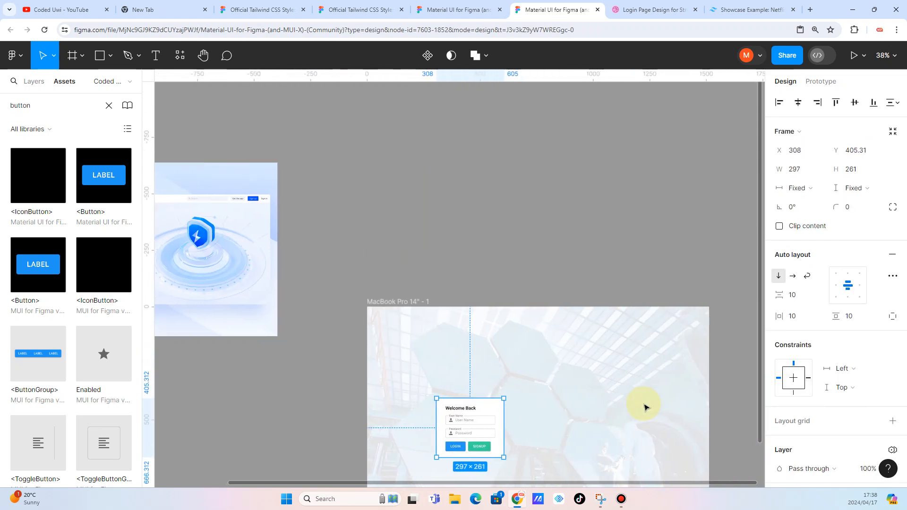
{"action": "scroll", "coordinate": [457, 318], "scroll_direction": "down", "scroll_amount": 2}
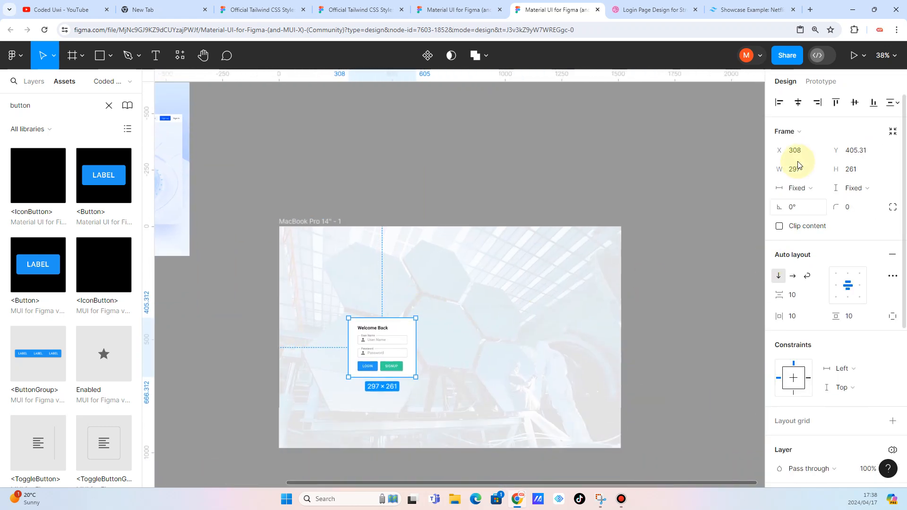
{"action": "left_click", "coordinate": [854, 102]}
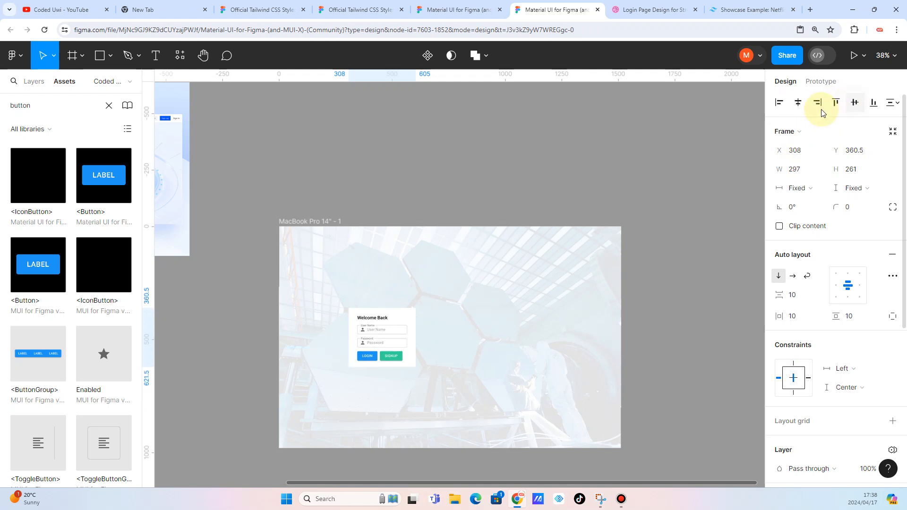
{"action": "left_click", "coordinate": [798, 102]}
Enlarge the login form frame to 420 × 363 and center it again horizontally and vertically in the MacBook Pro frame
{"action": "scroll", "coordinate": [506, 330], "scroll_direction": "up", "scroll_amount": 3}
{"action": "scroll", "coordinate": [506, 330], "scroll_direction": "up", "scroll_amount": 1}
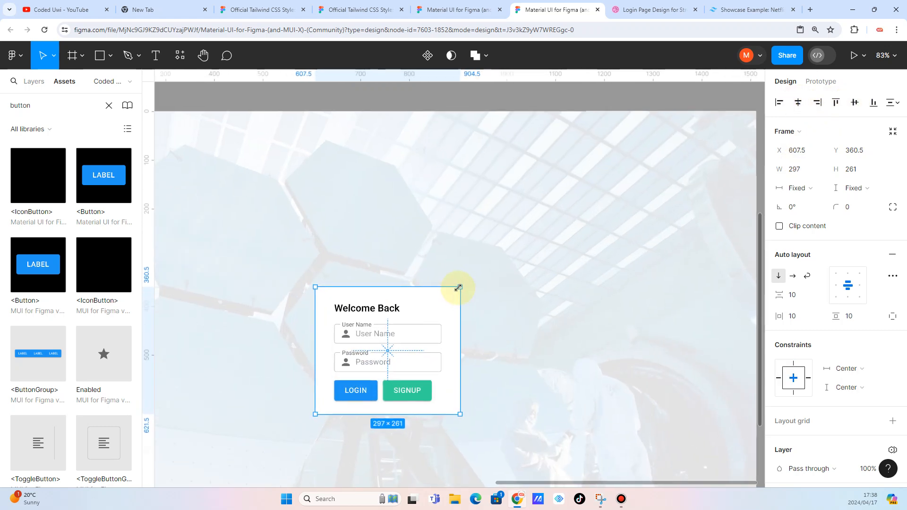
{"action": "left_click_drag", "start_coordinate": [460, 286], "coordinate": [520, 237]}
{"action": "scroll", "coordinate": [475, 281], "scroll_direction": "down", "scroll_amount": 3}
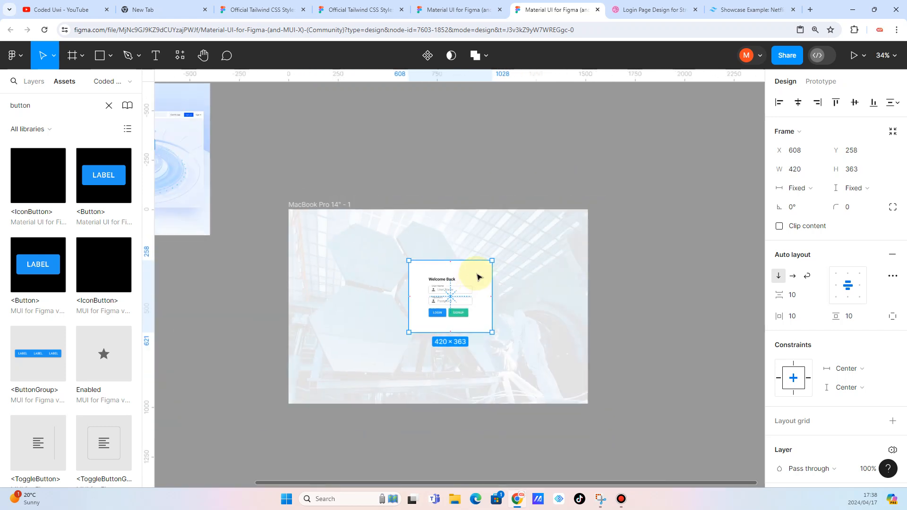
{"action": "left_click", "coordinate": [796, 104]}
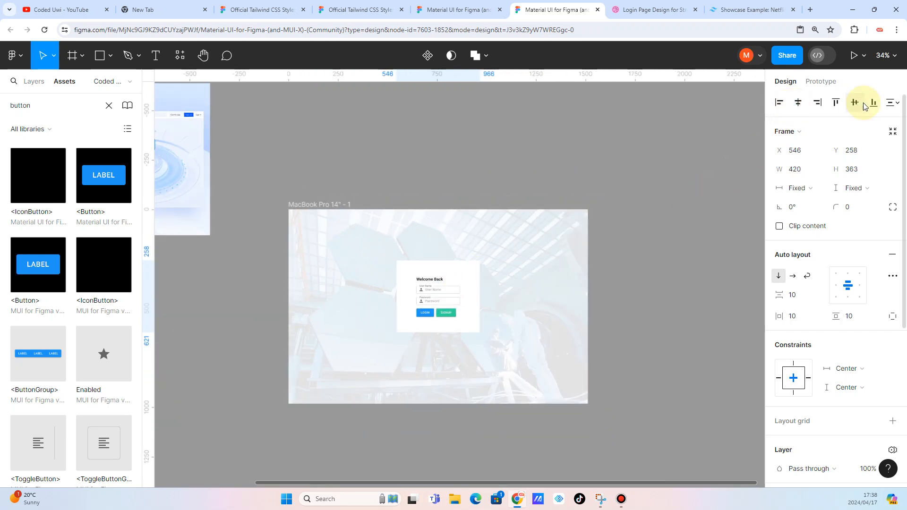
{"action": "left_click", "coordinate": [855, 102]}
{"action": "left_click", "coordinate": [650, 298]}
Round the login form frame's corners with a radius of 20
{"action": "left_click", "coordinate": [432, 284]}
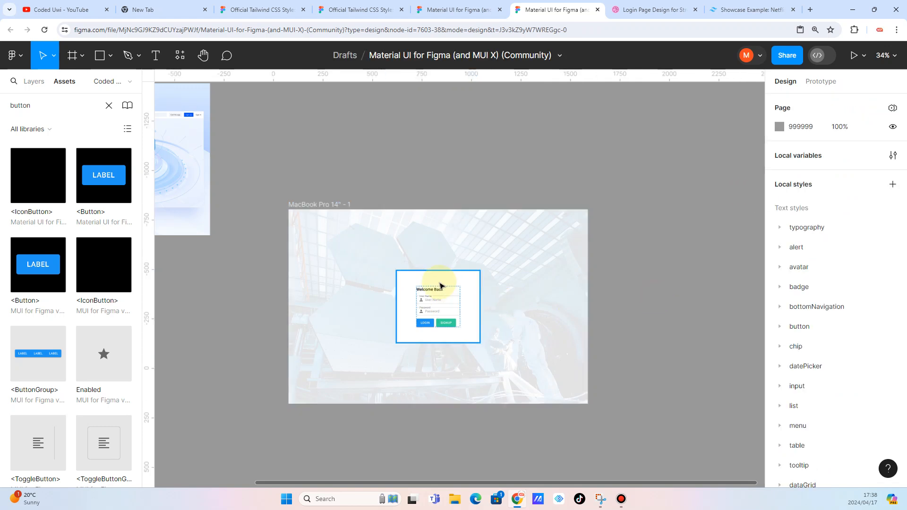
{"action": "scroll", "coordinate": [432, 285], "scroll_direction": "up", "scroll_amount": 3}
{"action": "left_click", "coordinate": [846, 208]}
{"action": "type", "text": "20"}
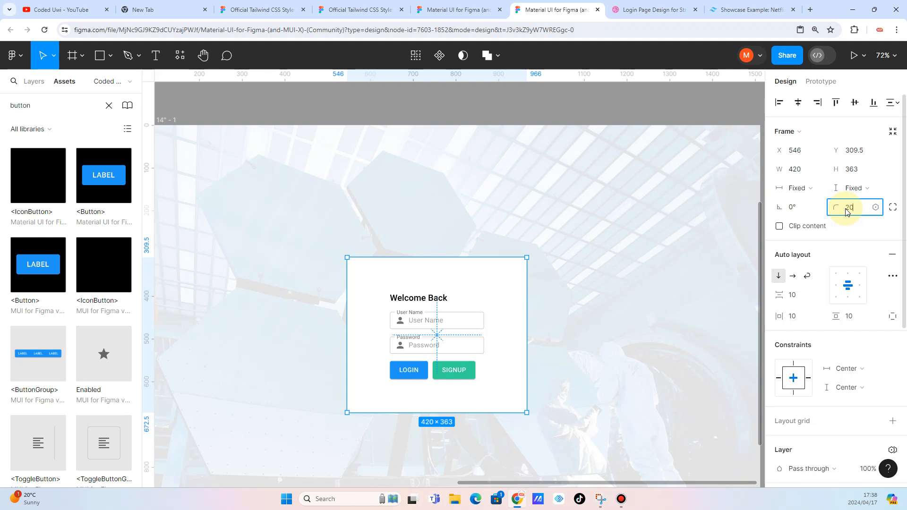
{"action": "left_click", "coordinate": [580, 324]}
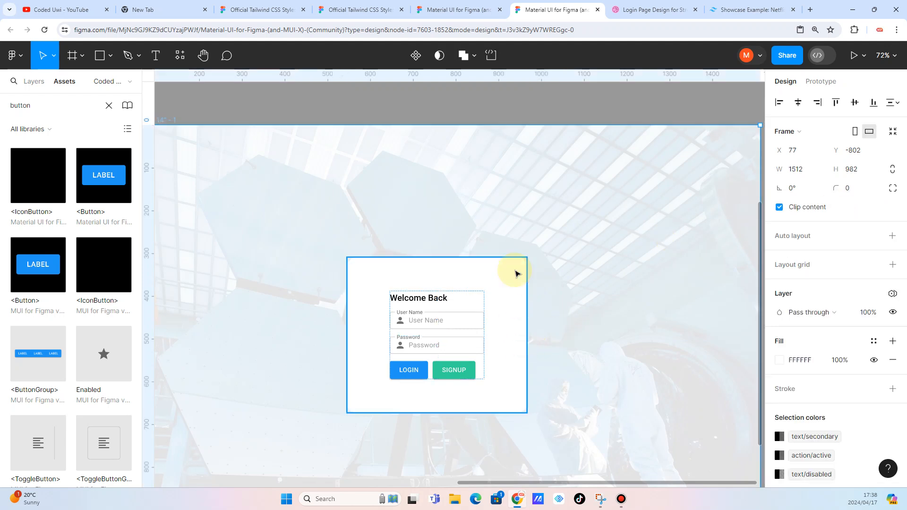
Add a drop shadow with a blur of 10 to the MacBook Pro 14" - 1 frame
{"action": "scroll", "coordinate": [839, 309], "scroll_direction": "down", "scroll_amount": 3}
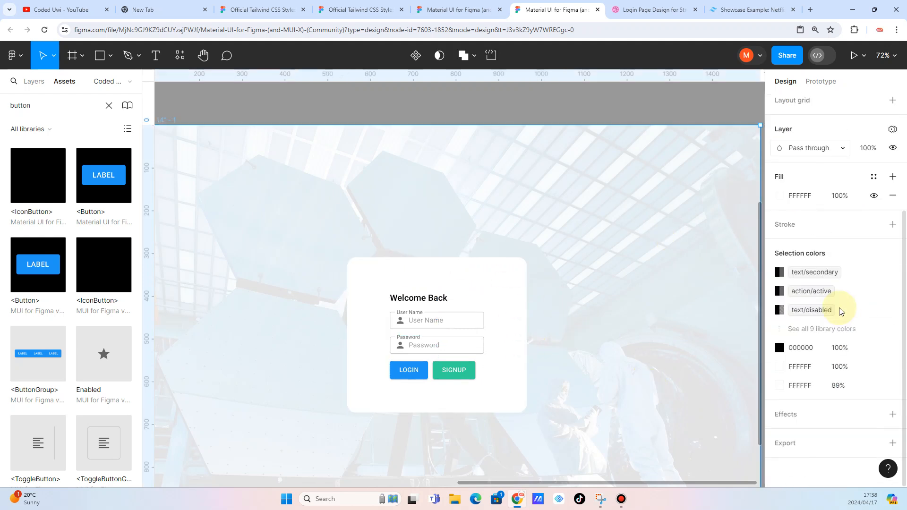
{"action": "left_click", "coordinate": [779, 415]}
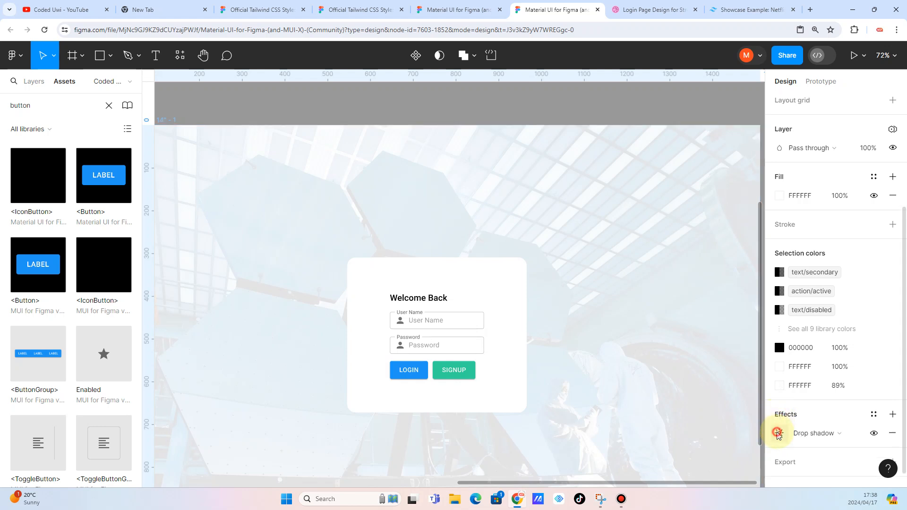
{"action": "left_click", "coordinate": [779, 433]}
{"action": "left_click", "coordinate": [724, 432]}
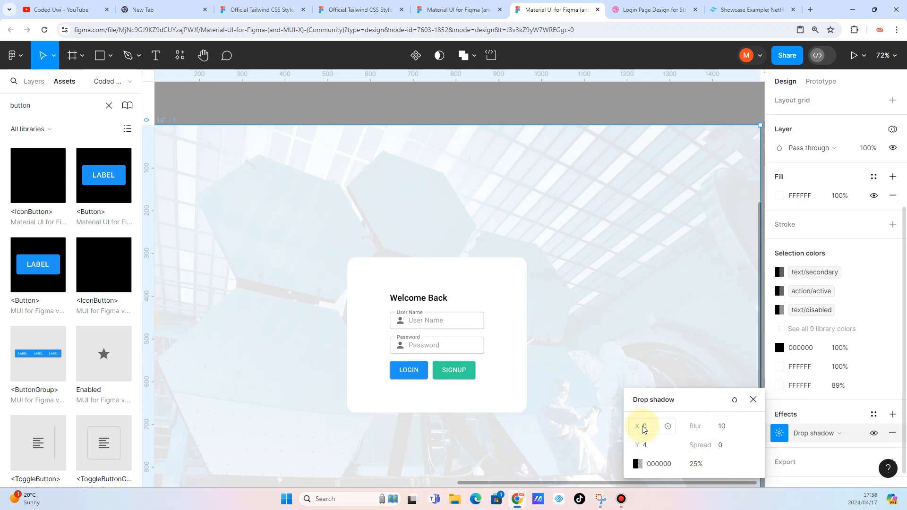
{"action": "left_click", "coordinate": [704, 403]}
{"action": "left_click_drag", "start_coordinate": [704, 405], "coordinate": [695, 314]}
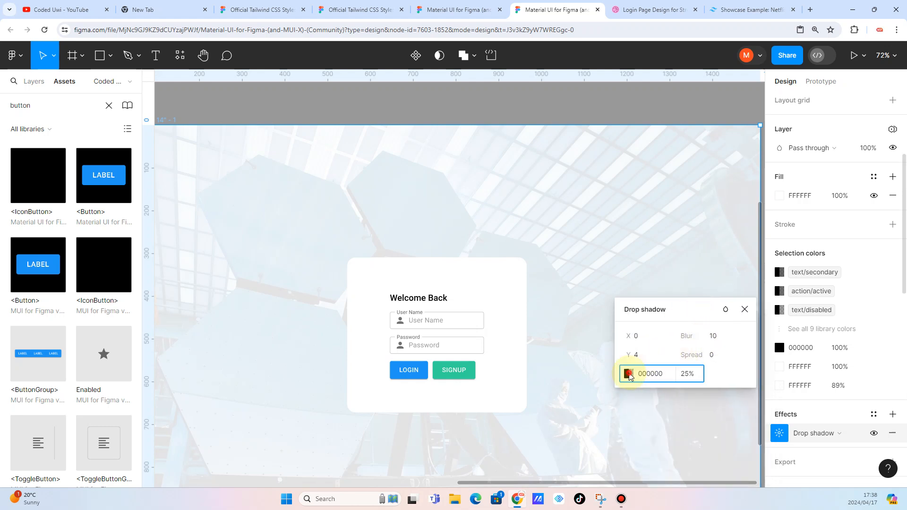
Offset the MacBook Pro frame's drop shadow to X 12.5 and Y 11.5, keeping the color 000000
{"action": "left_click", "coordinate": [628, 374]}
{"action": "left_click", "coordinate": [661, 339]}
{"action": "left_click", "coordinate": [696, 215]}
{"action": "left_click_drag", "start_coordinate": [635, 363], "coordinate": [640, 336]}
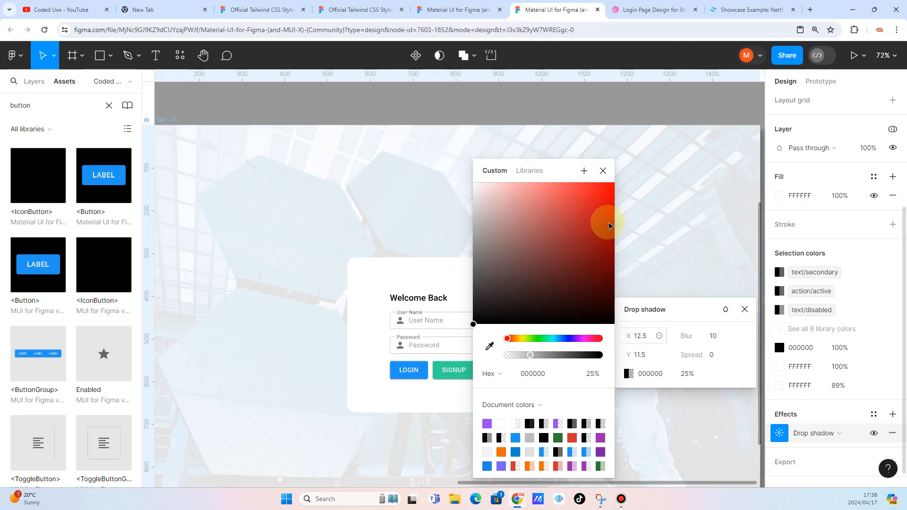
{"action": "left_click", "coordinate": [603, 171]}
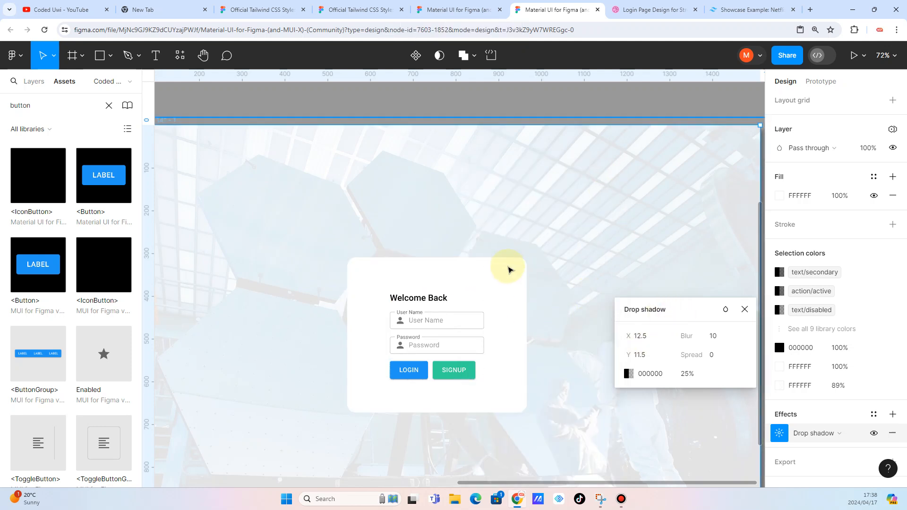
Add a drop shadow effect to the white login form frame and open the shadow's settings
{"action": "left_click", "coordinate": [509, 266]}
{"action": "left_click", "coordinate": [804, 413]}
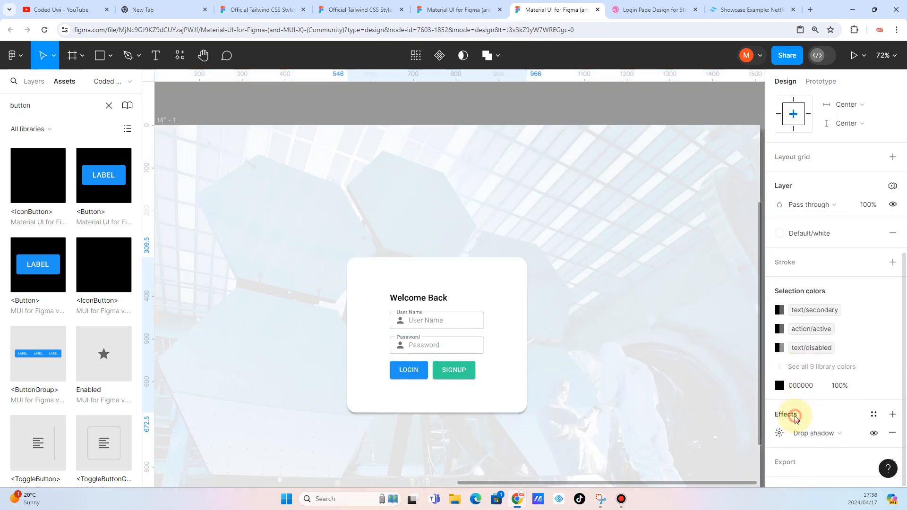
{"action": "left_click", "coordinate": [781, 434]}
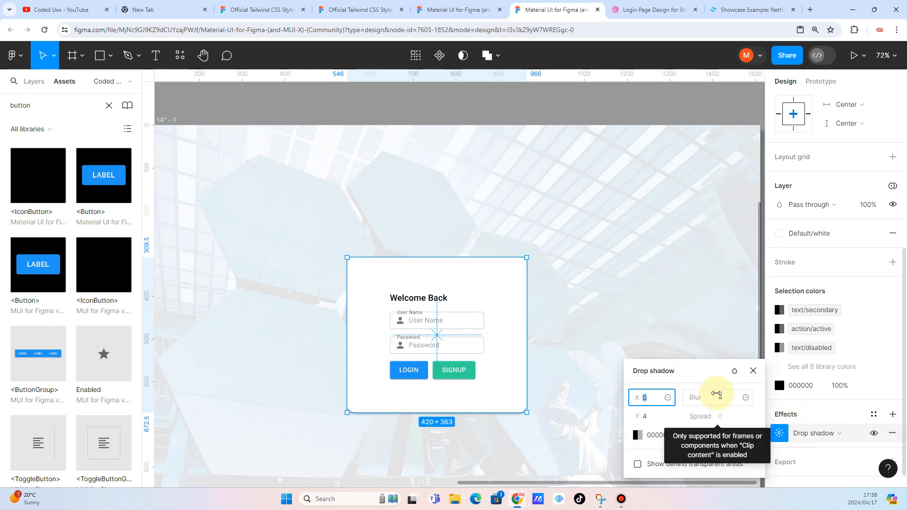
{"action": "left_click_drag", "start_coordinate": [705, 370], "coordinate": [703, 304]}
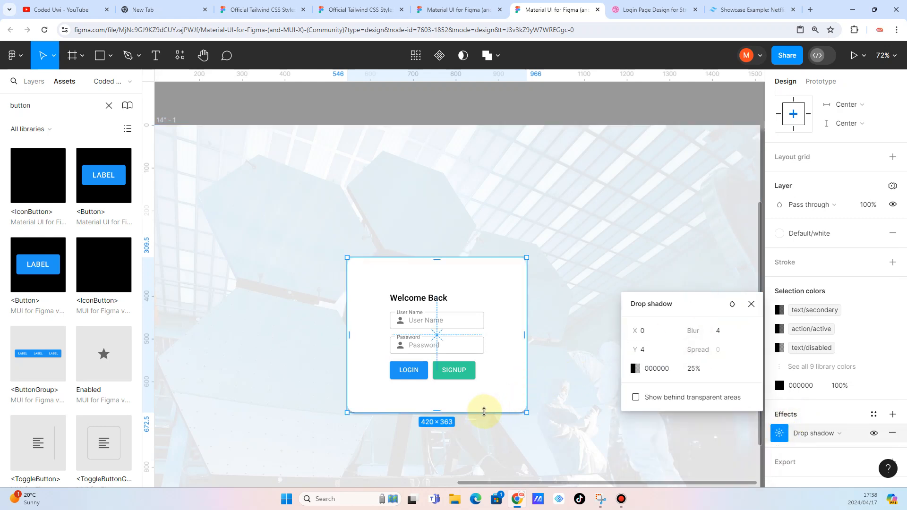
Set the login form frame's drop shadow to X 5, Y 7.5 and blur 10
{"action": "left_click_drag", "start_coordinate": [638, 350], "coordinate": [643, 331]}
{"action": "left_click", "coordinate": [726, 335]}
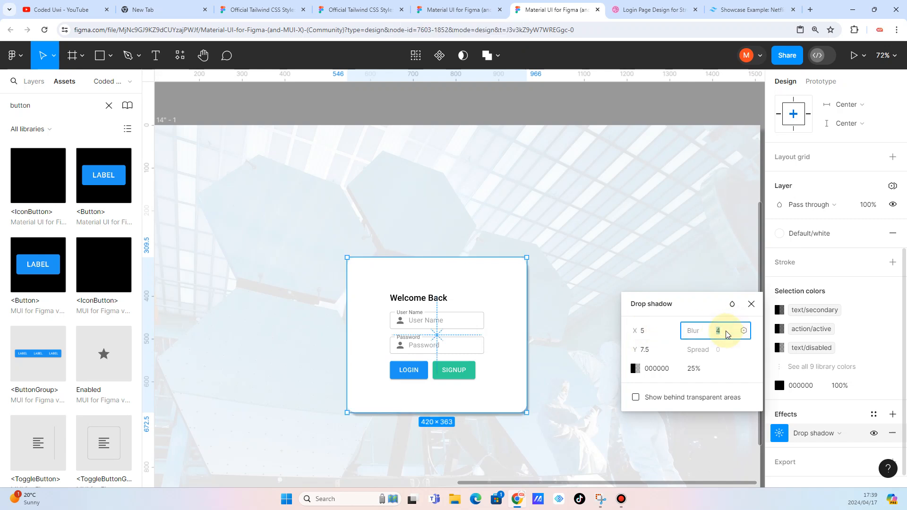
{"action": "type", "text": "10"}
{"action": "key", "text": "Return"}
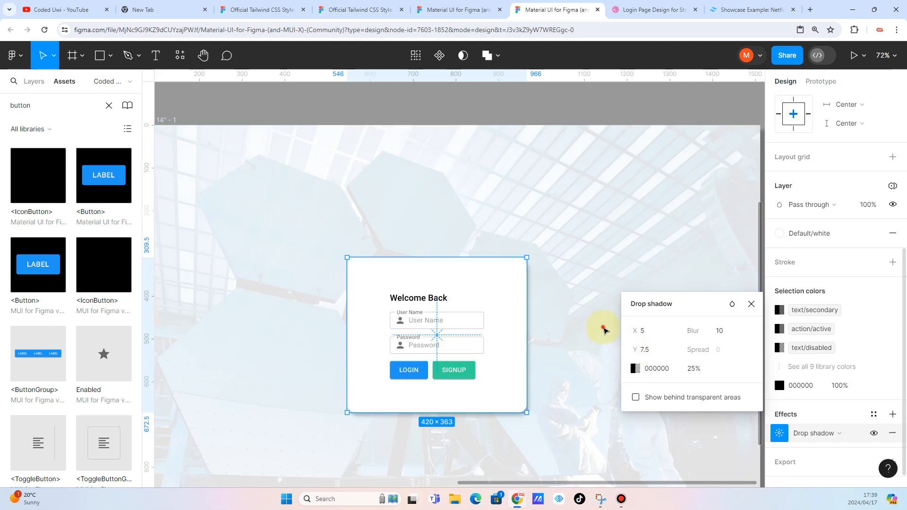
{"action": "left_click", "coordinate": [604, 332]}
{"action": "left_click", "coordinate": [517, 371]}
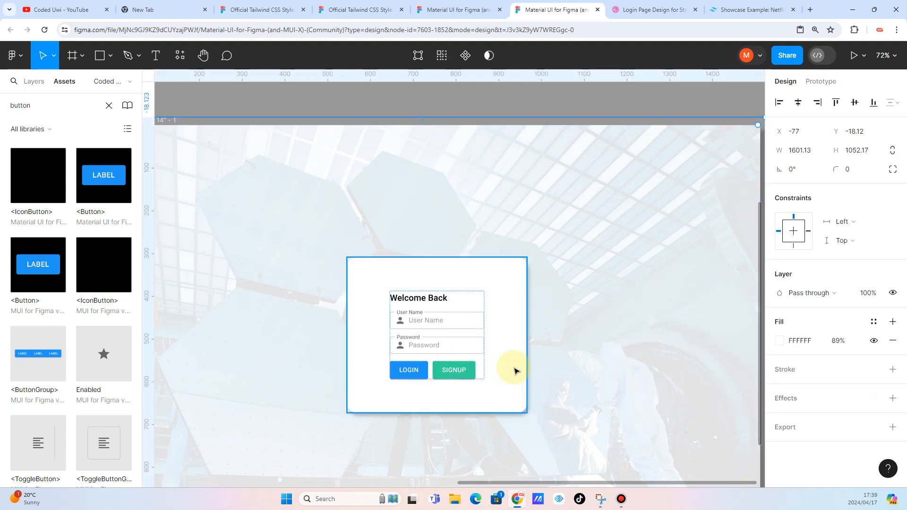
Review the finished login form card against the whole MacBook Pro frame and up close, checking its shadow, rounded corners and centering
{"action": "scroll", "coordinate": [517, 370], "scroll_direction": "down", "scroll_amount": 5}
{"action": "scroll", "coordinate": [516, 370], "scroll_direction": "down", "scroll_amount": 2}
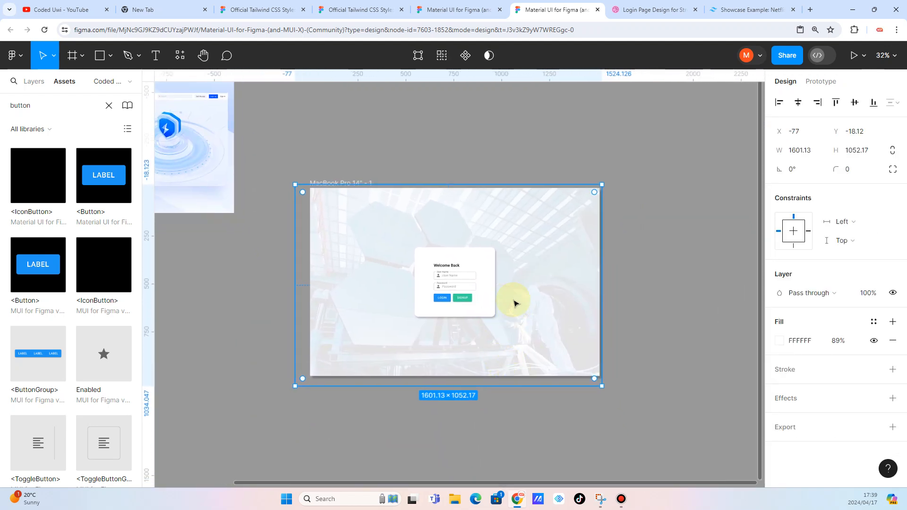
{"action": "scroll", "coordinate": [516, 302], "scroll_direction": "up", "scroll_amount": 3}
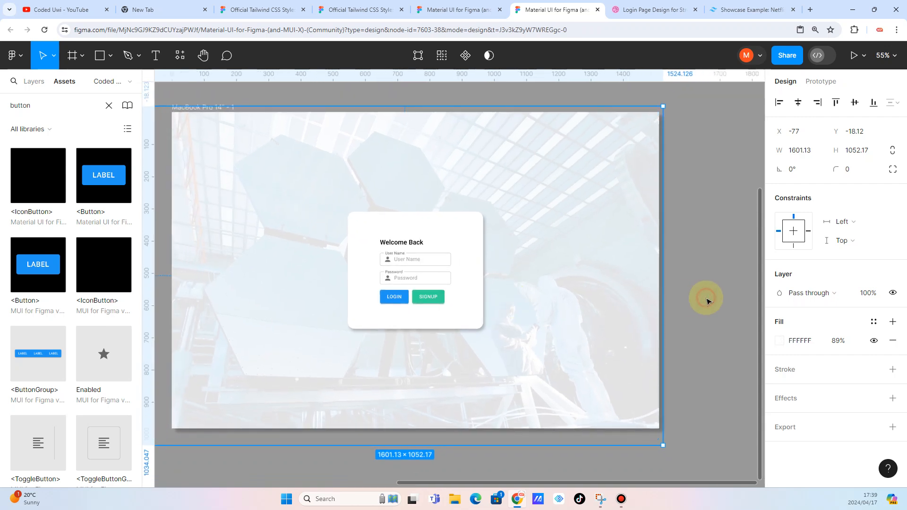
{"action": "left_click", "coordinate": [707, 302]}
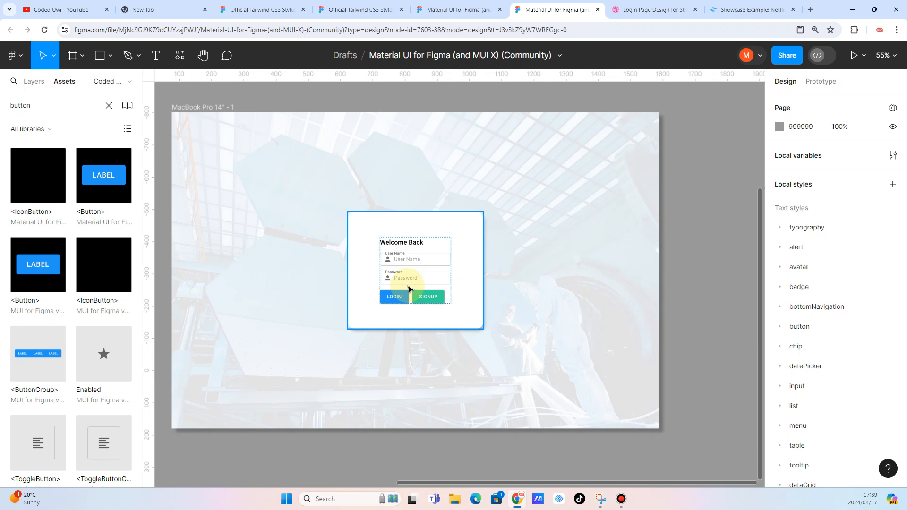
{"action": "scroll", "coordinate": [409, 289], "scroll_direction": "up", "scroll_amount": 2}
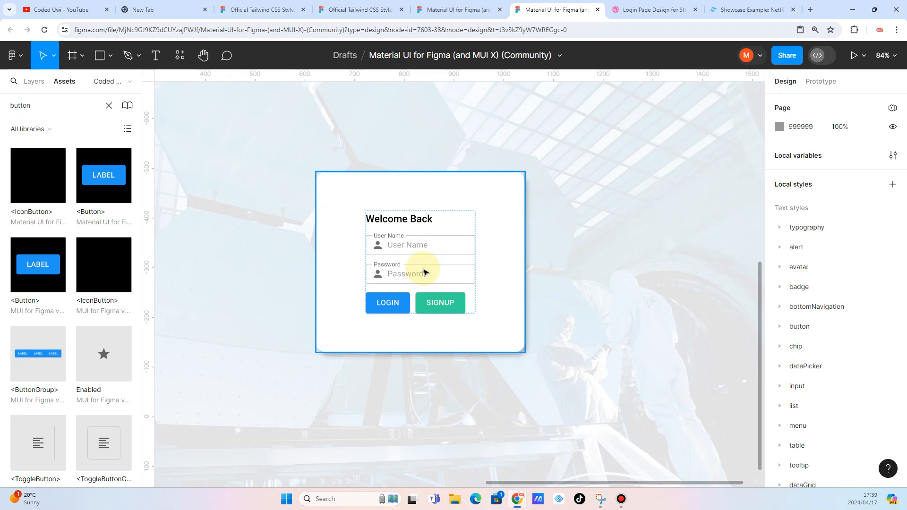
{"action": "left_click", "coordinate": [329, 171]}
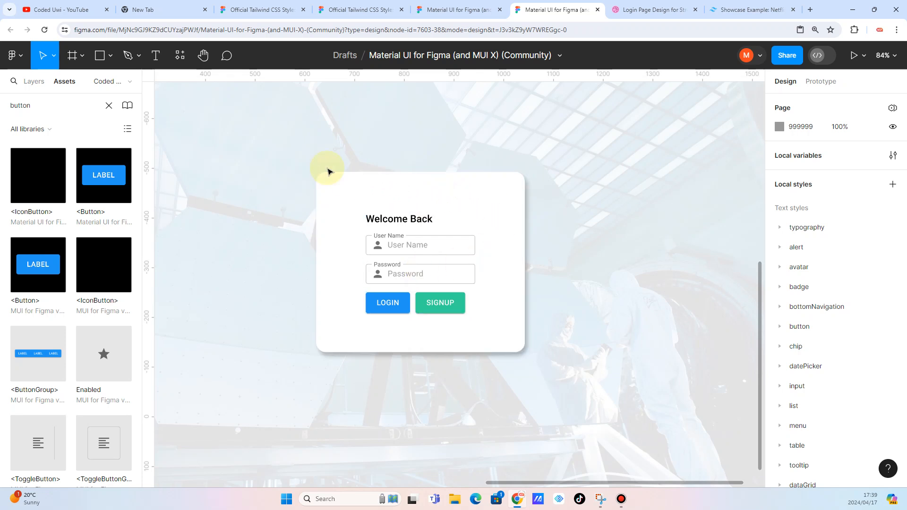
{"action": "left_click", "coordinate": [412, 304]}
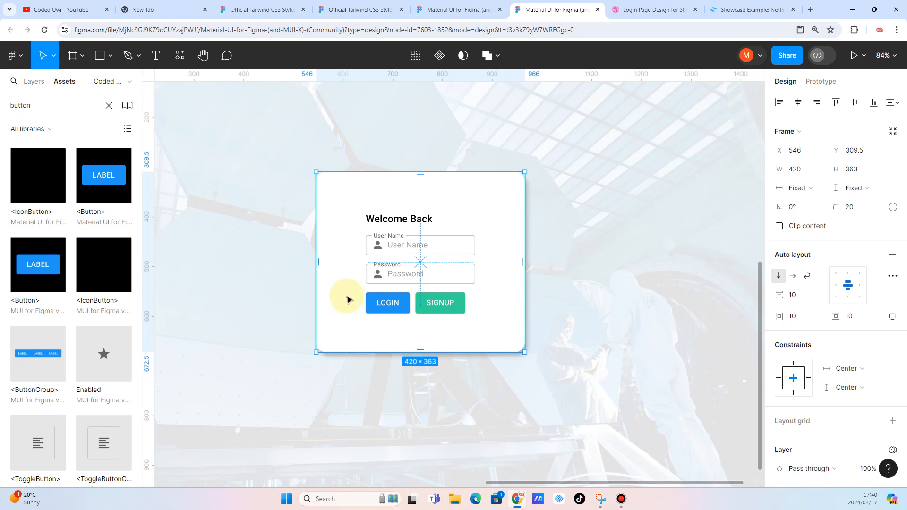
{"action": "left_click", "coordinate": [565, 251]}
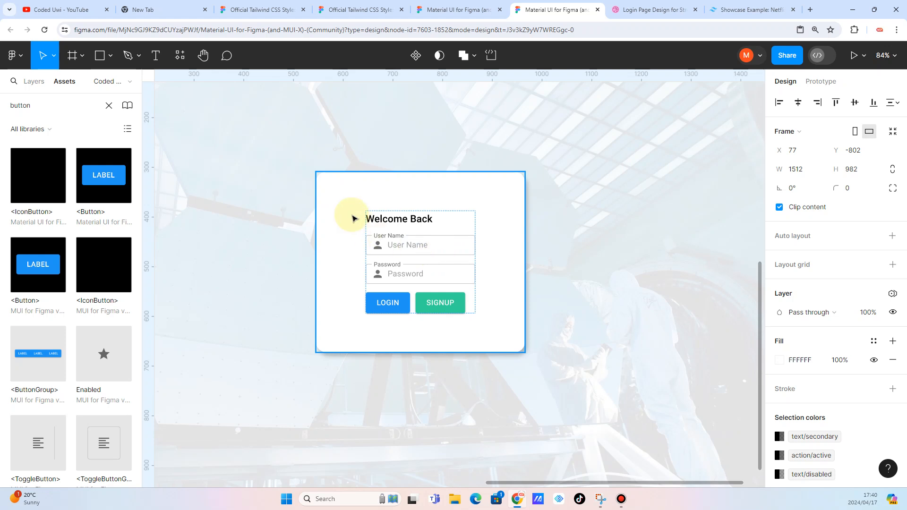
Switch to YouTube and open the list of videos on the signed-in account's own Coded Design channel
{"action": "left_click", "coordinate": [74, 8]}
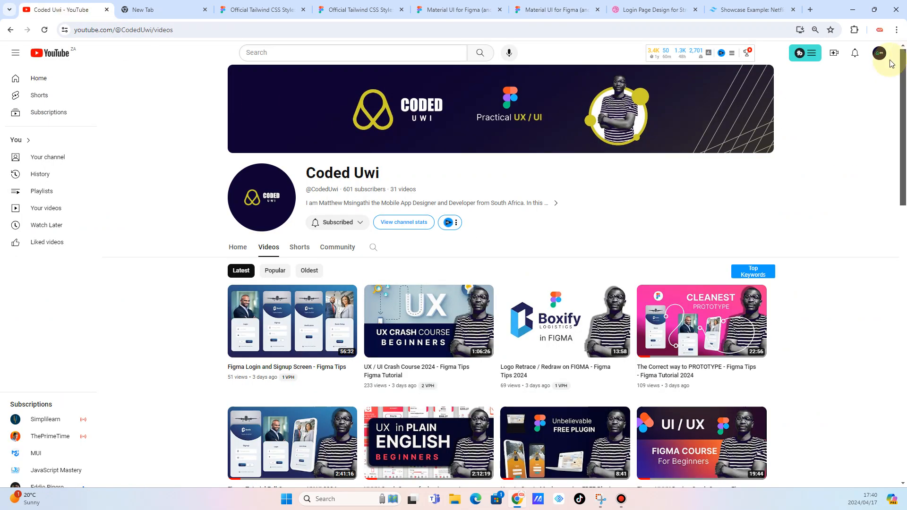
{"action": "left_click", "coordinate": [876, 57]}
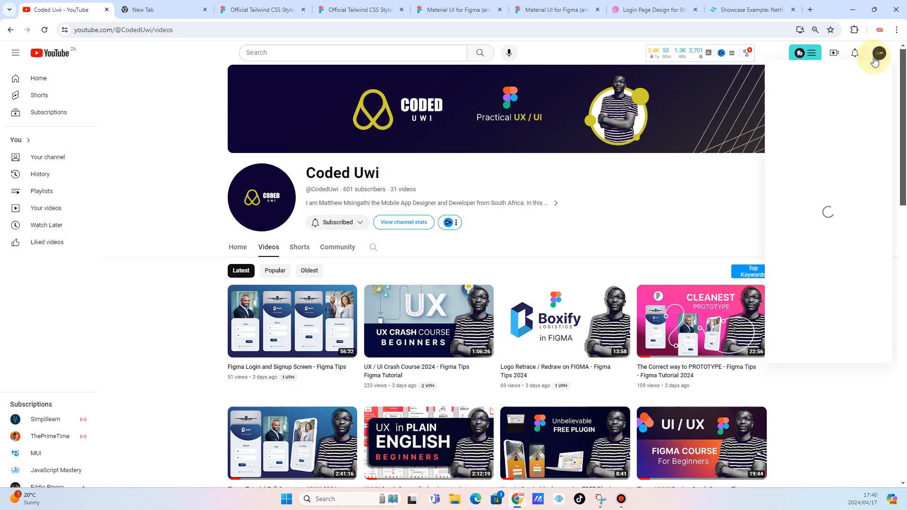
{"action": "left_click", "coordinate": [821, 95]}
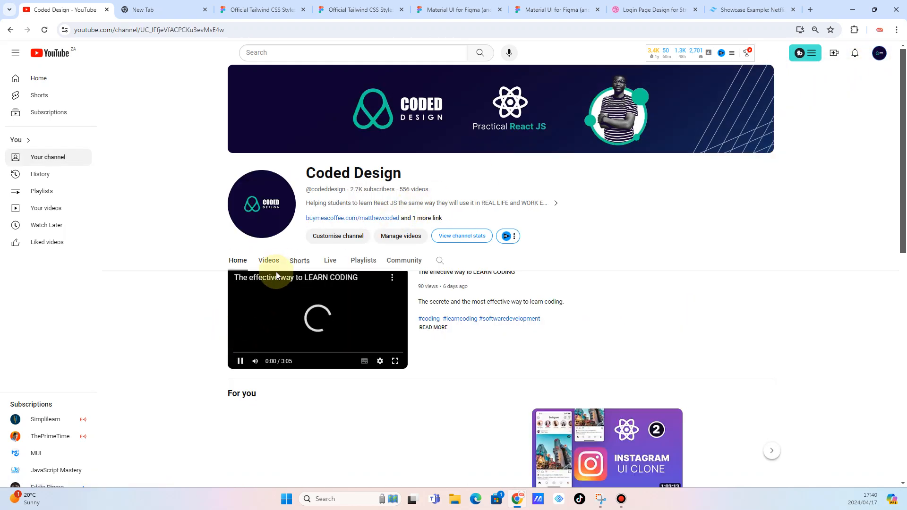
{"action": "left_click", "coordinate": [269, 263]}
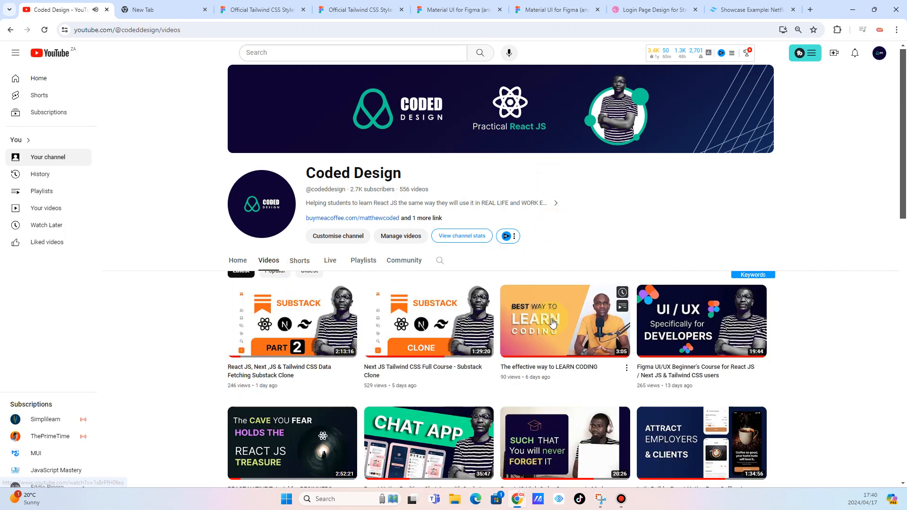
Browse the Coded Design channel's uploaded videos down to the older ones and return to the newest
{"action": "scroll", "coordinate": [551, 307], "scroll_direction": "down", "scroll_amount": 3}
{"action": "scroll", "coordinate": [552, 322], "scroll_direction": "down", "scroll_amount": 8}
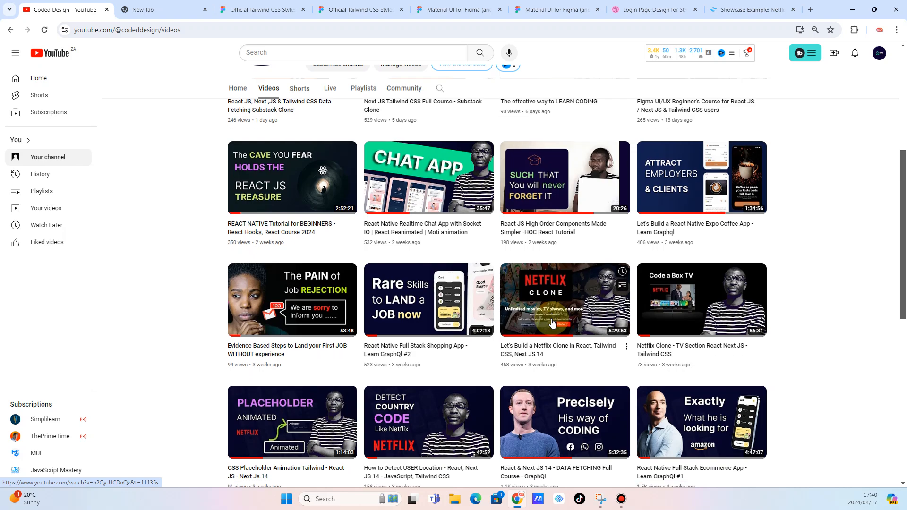
{"action": "scroll", "coordinate": [554, 323], "scroll_direction": "down", "scroll_amount": 3}
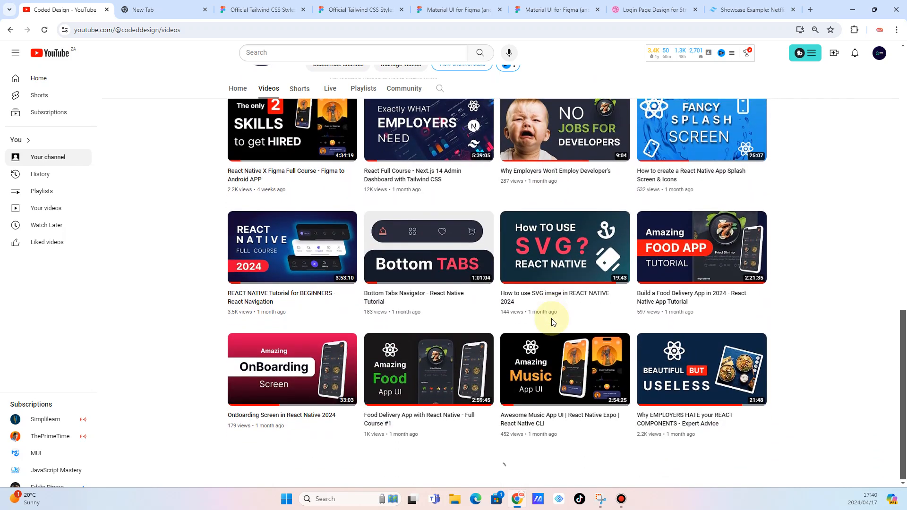
{"action": "scroll", "coordinate": [554, 322], "scroll_direction": "up", "scroll_amount": 5}
{"action": "scroll", "coordinate": [552, 318], "scroll_direction": "up", "scroll_amount": 7}
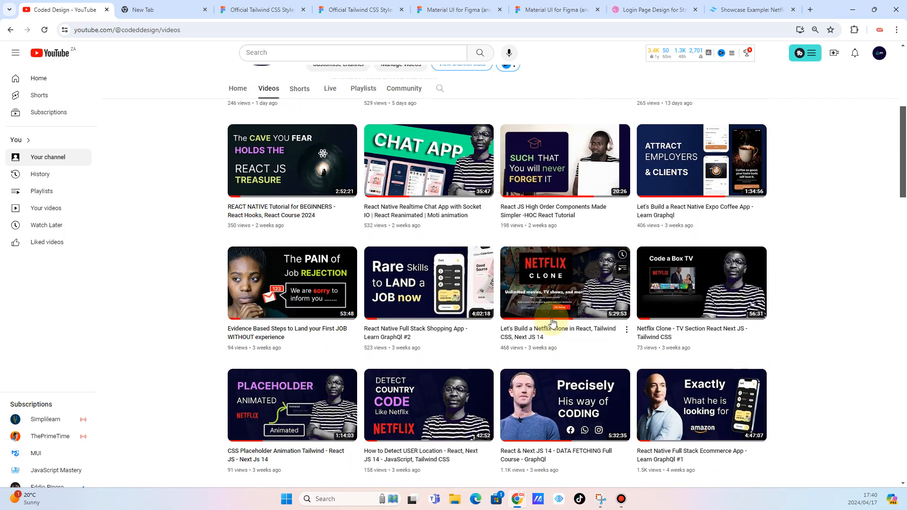
{"action": "scroll", "coordinate": [288, 194], "scroll_direction": "up", "scroll_amount": 1}
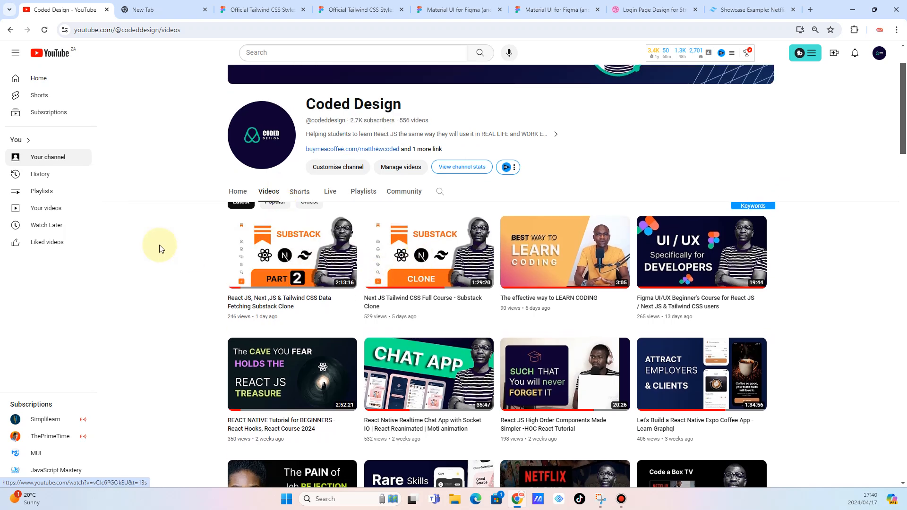